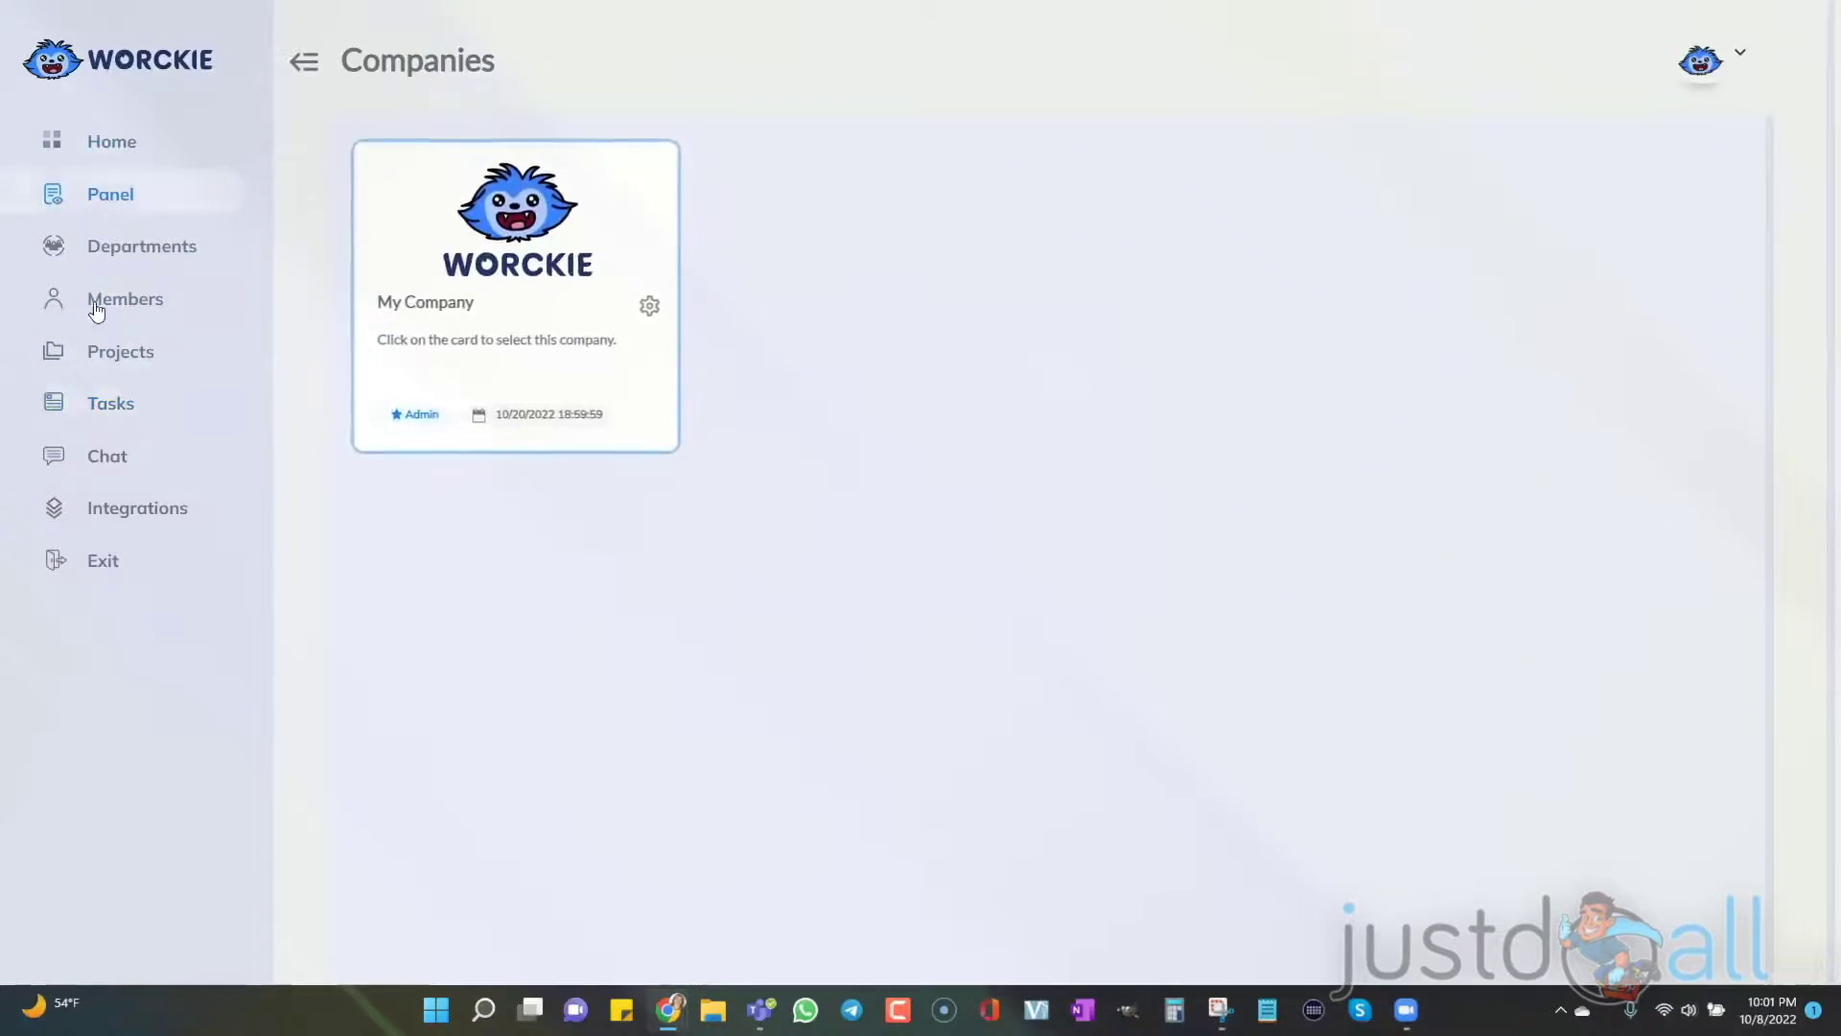
Step: On the JVZoo Mastery 2.0 kanban board, rename To Do, Doing and Ready to READY, IN PROGRESS and COMPLETED, and add an ON HOLD column
left_click(105, 362)
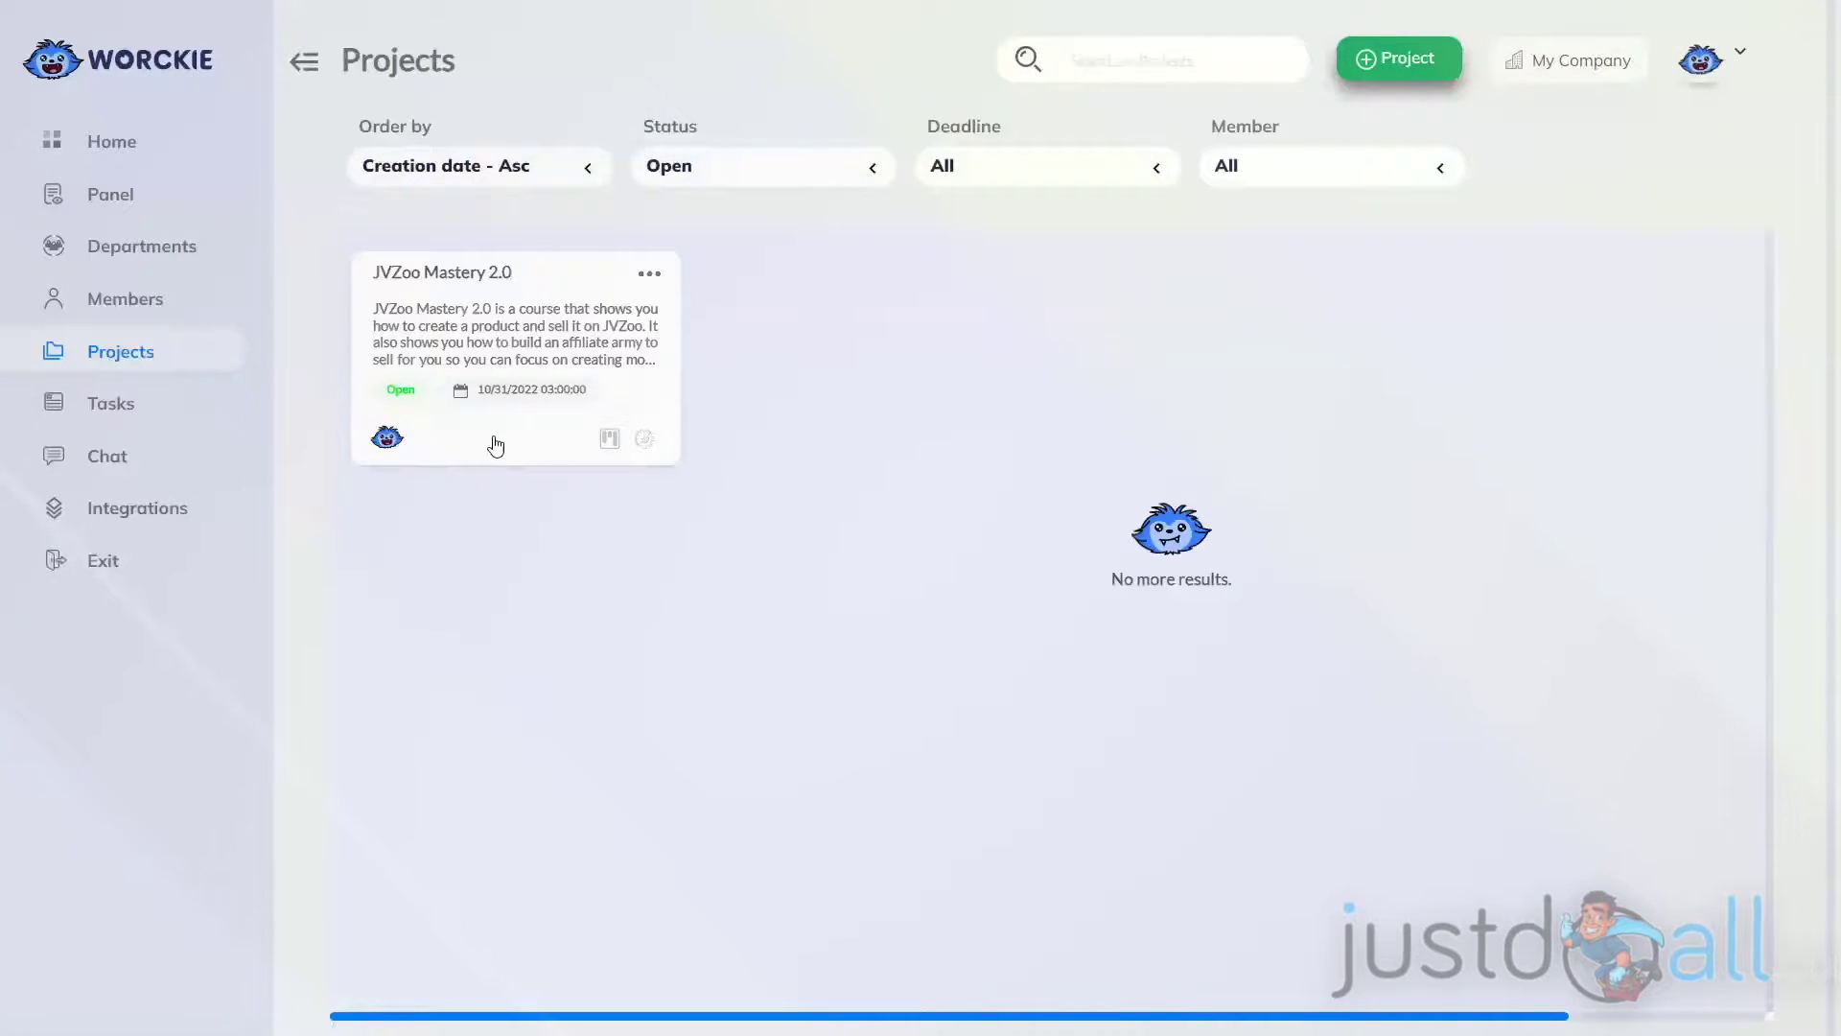
left_click(607, 441)
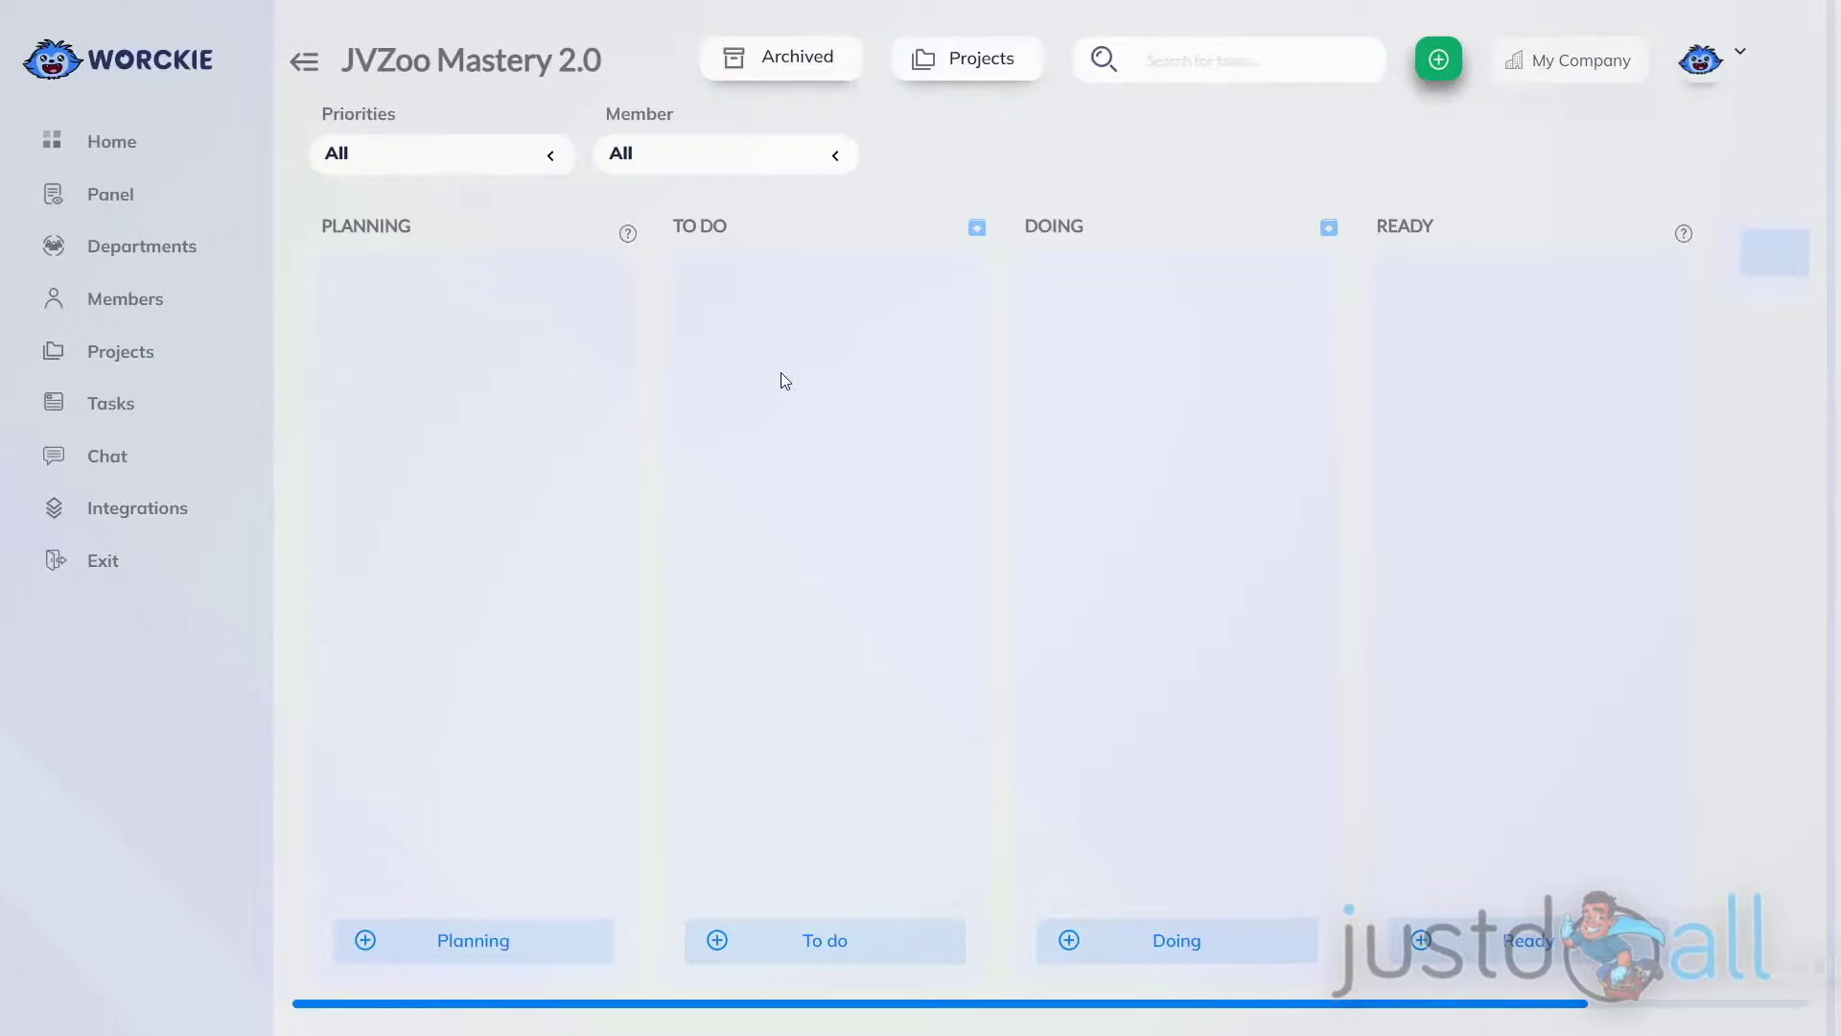
left_click(703, 228)
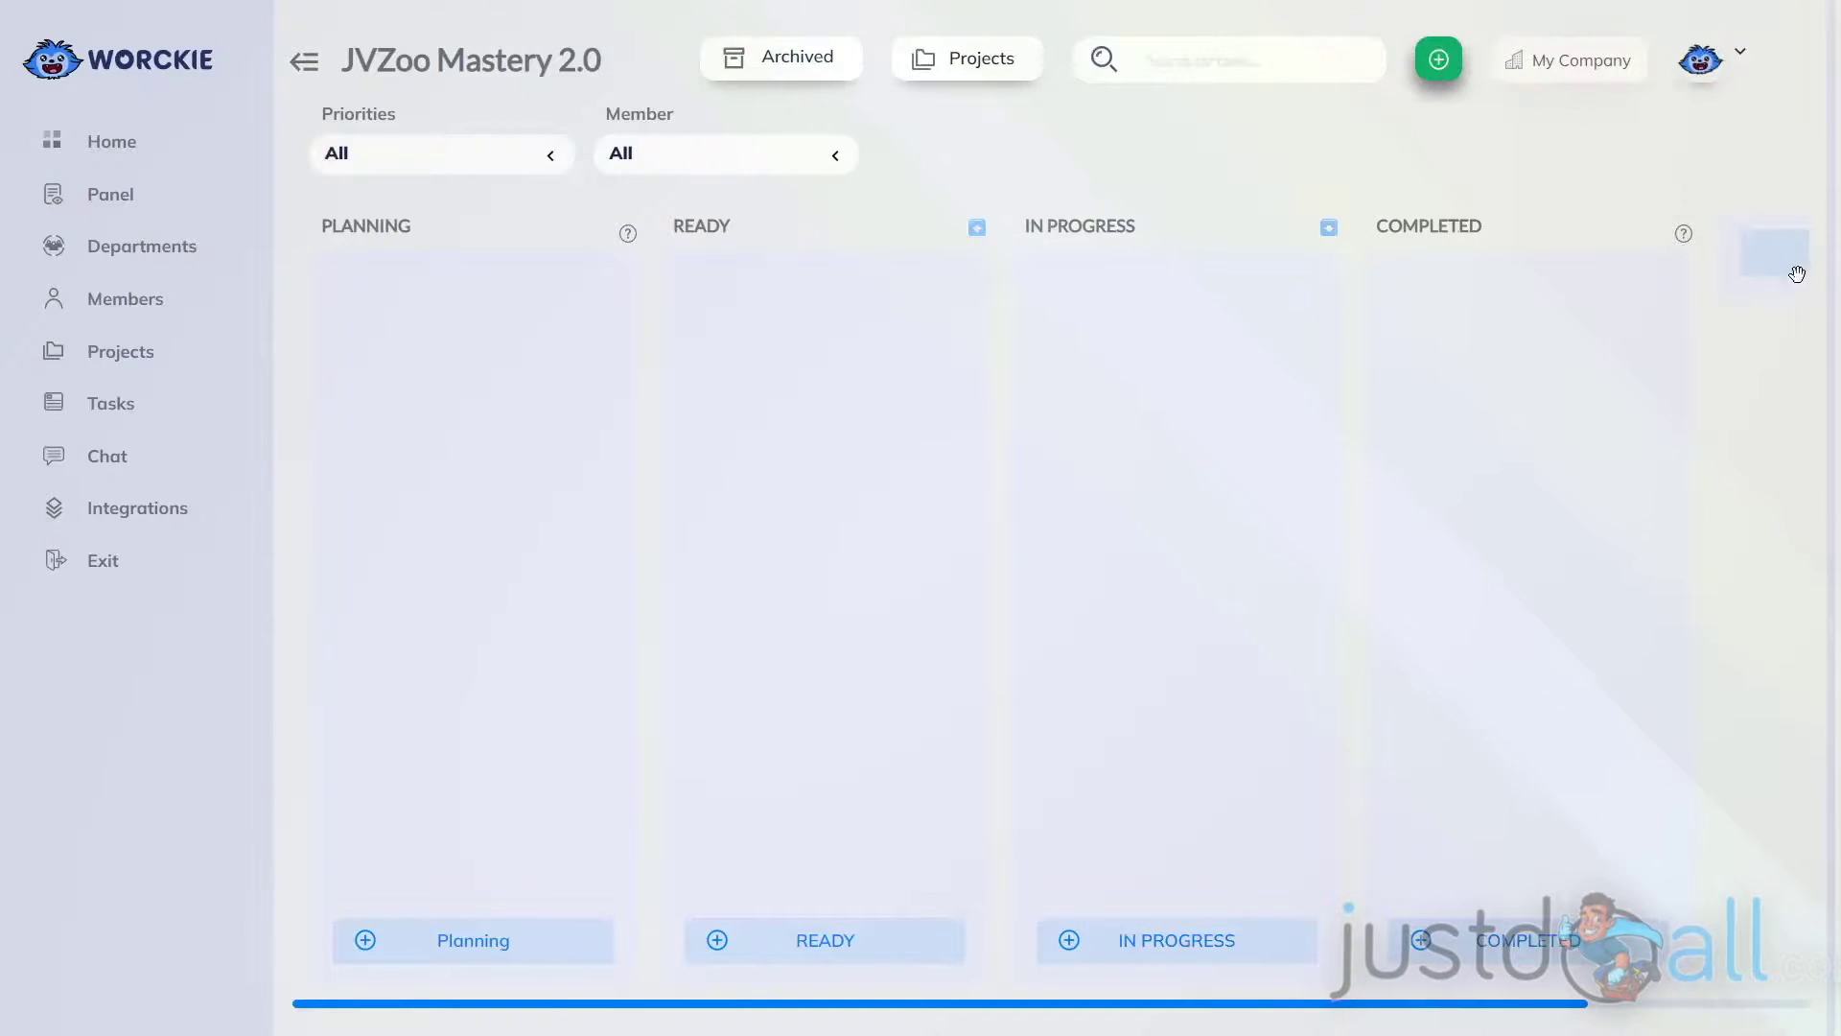
left_click(1776, 247)
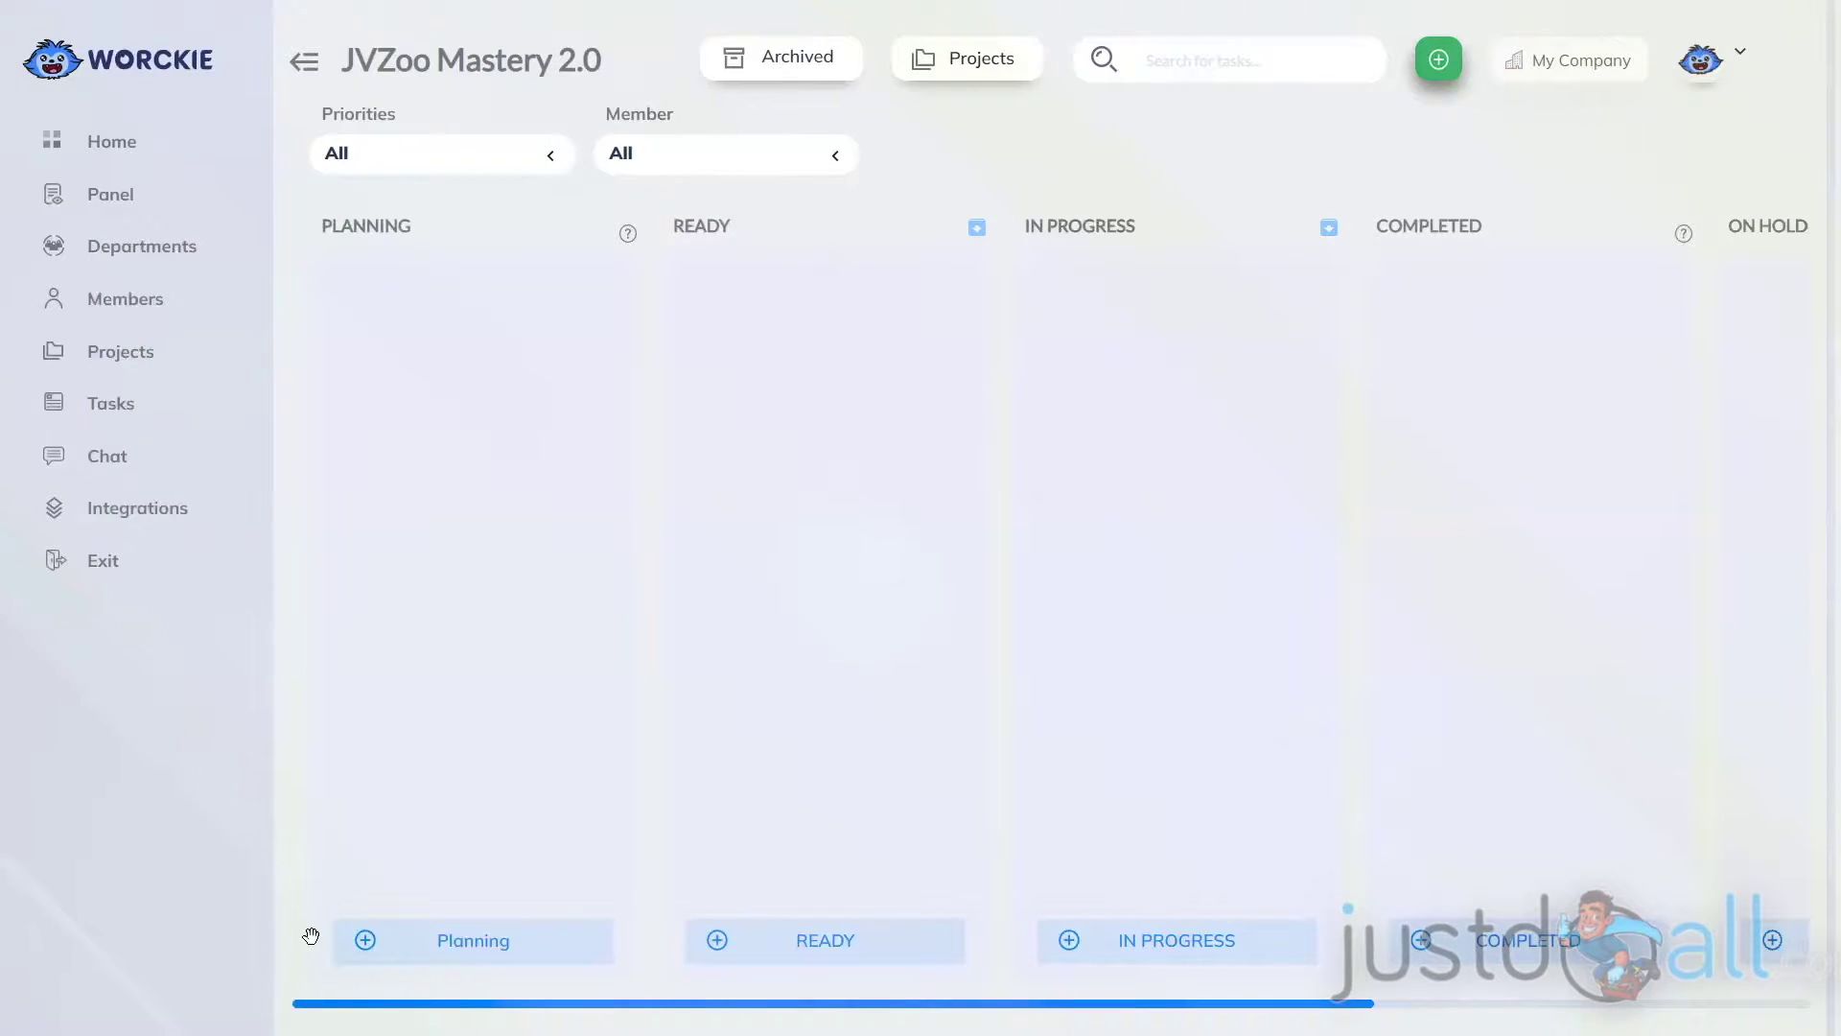
Step: Start a Planning task named "Write a 7 email sequence" with the description "Write a 7 email sequence for the course to promote the course."
left_click(366, 942)
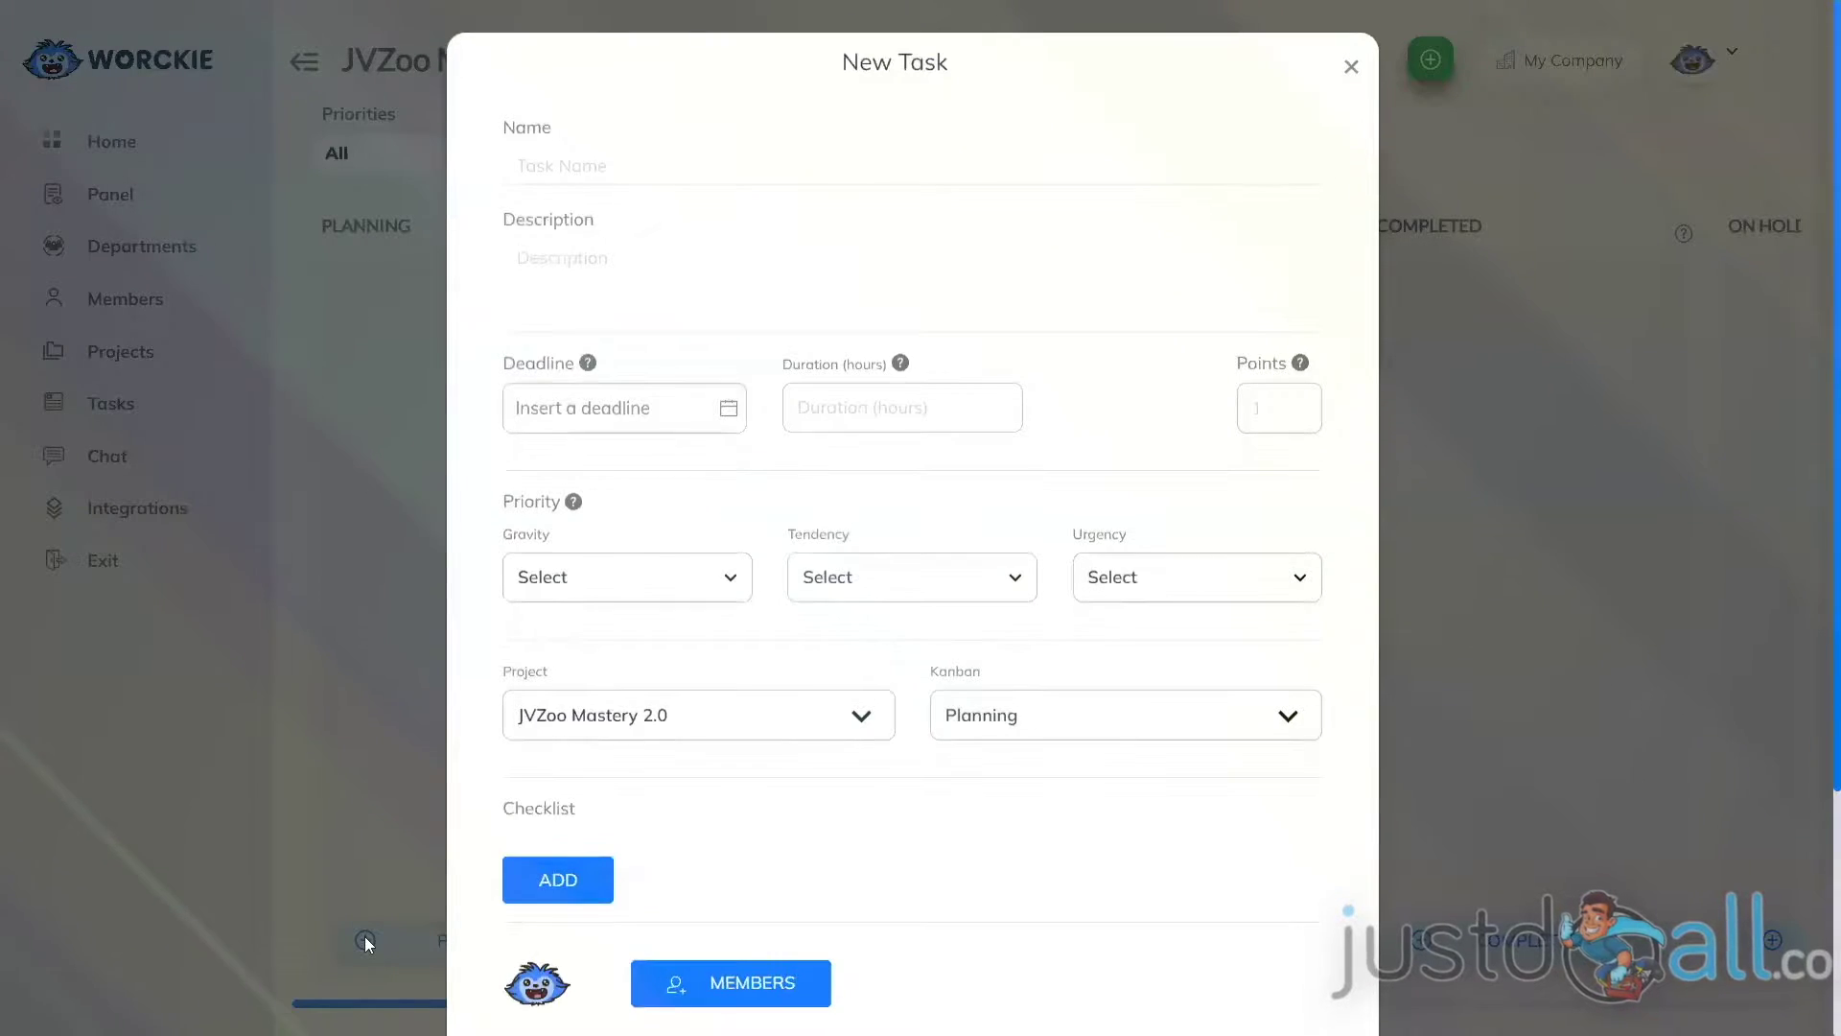
left_click(559, 165)
type("Write a 7 email sequence")
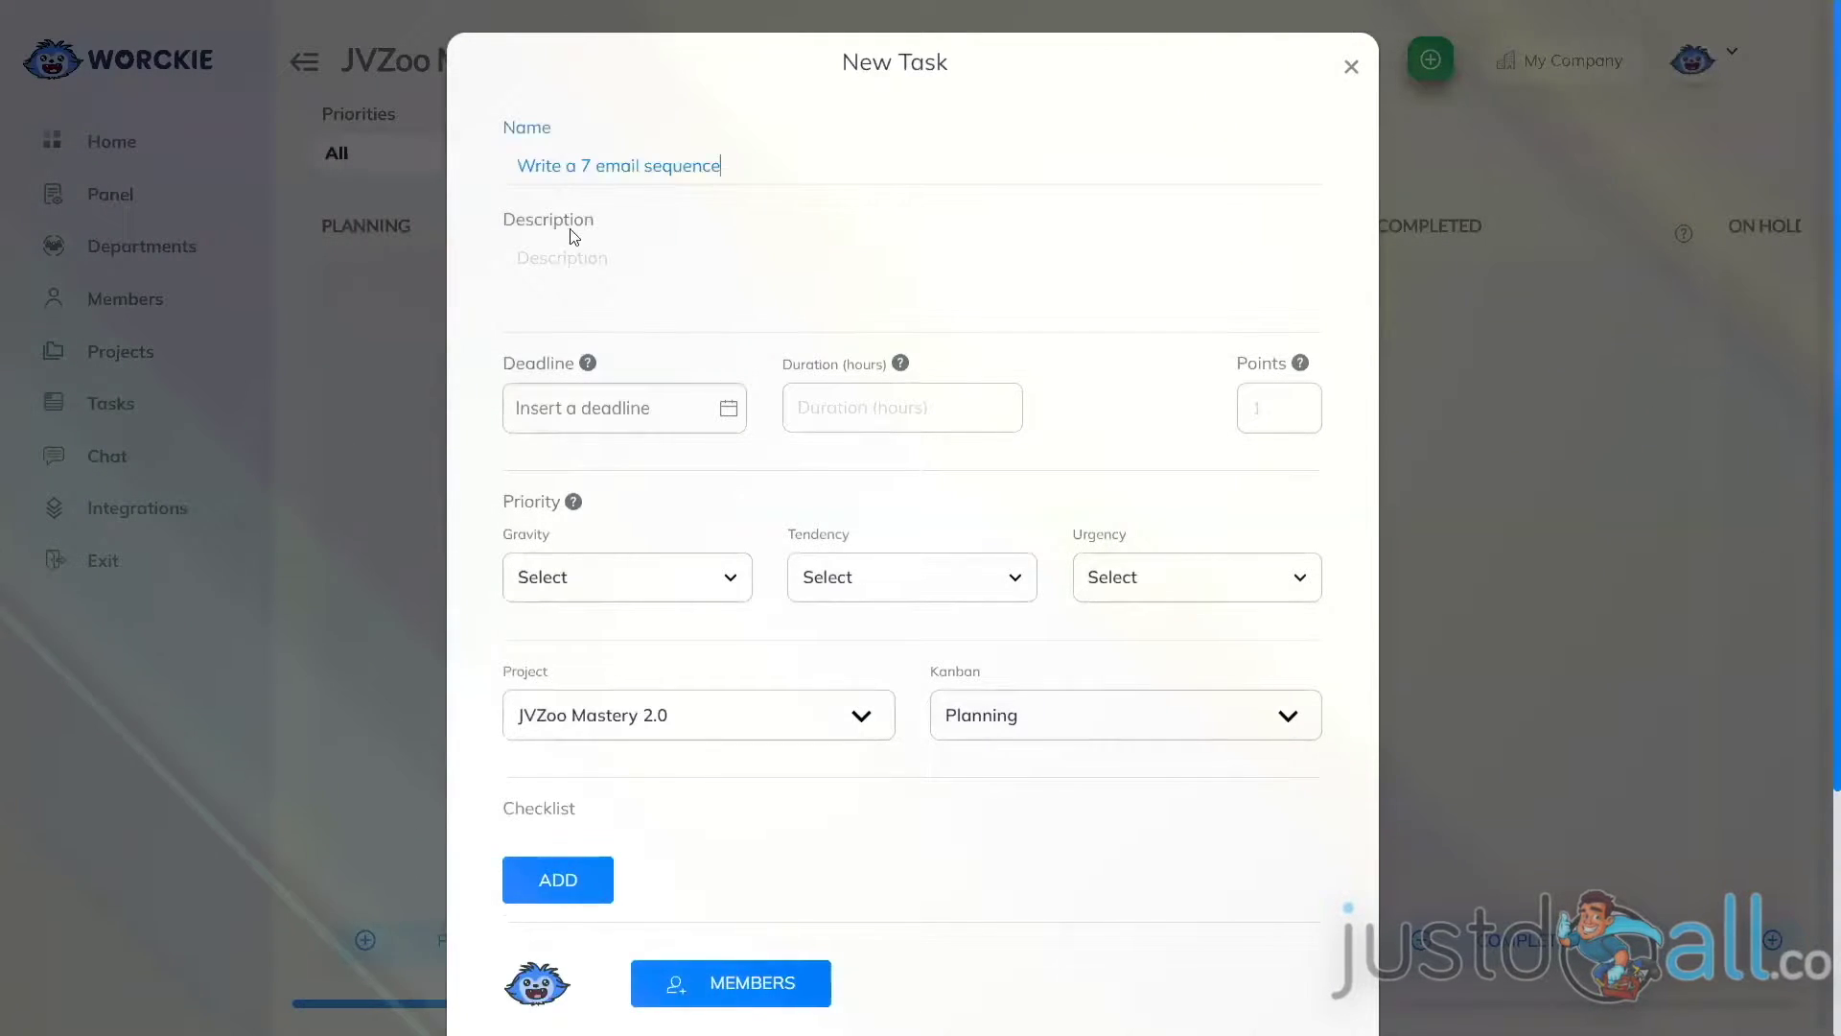
left_click(563, 255)
type("Write a 7 email sequence for the course to promote the course.")
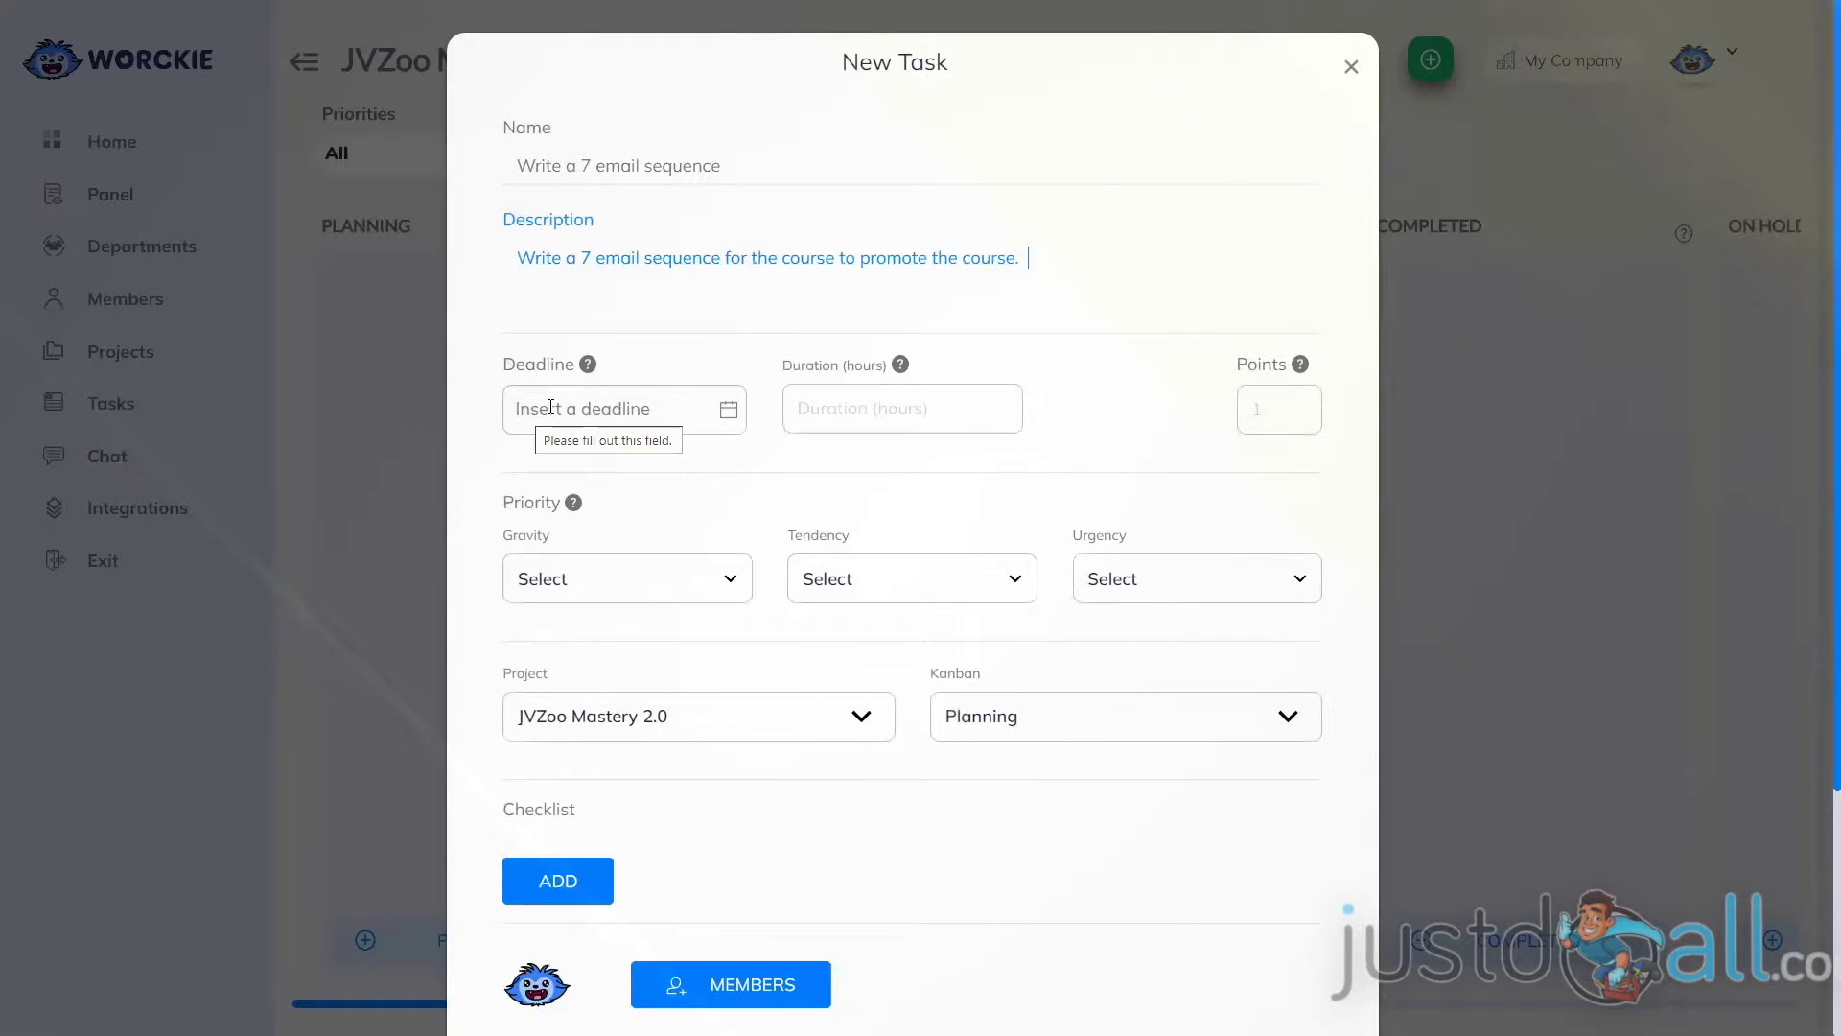
left_click(550, 407)
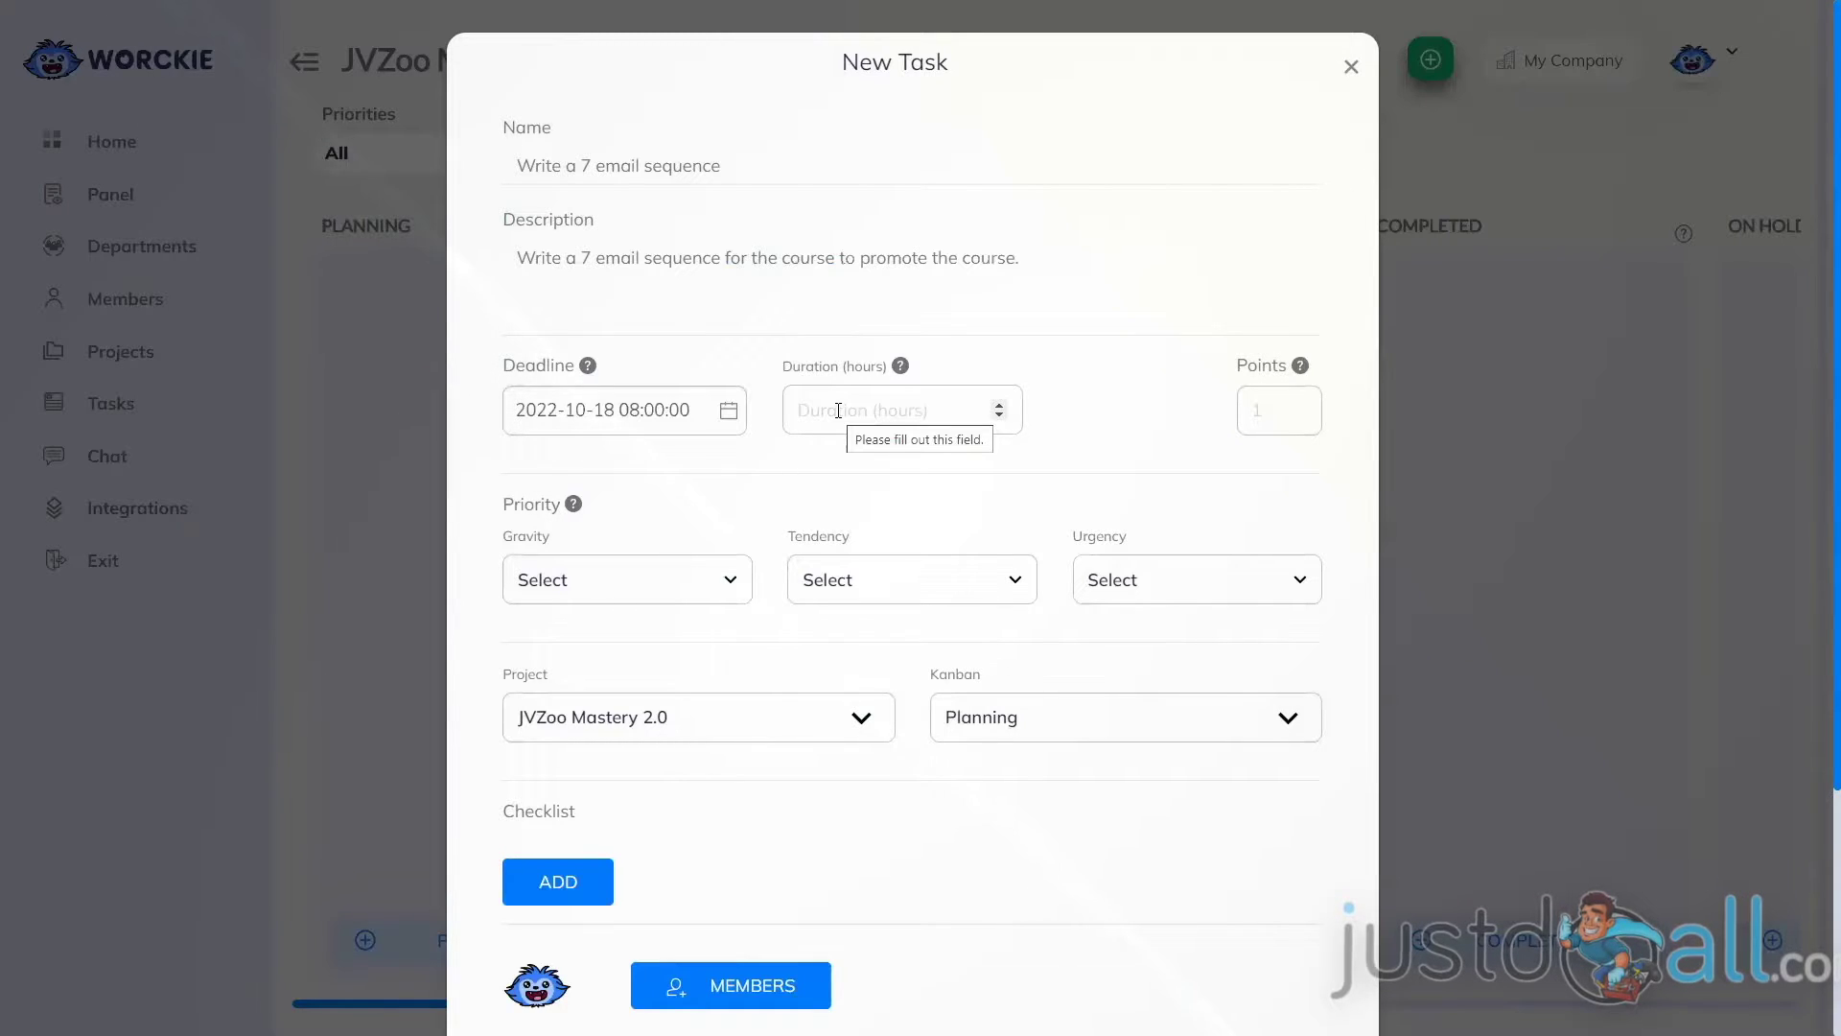
left_click(839, 411)
type("2")
mouse_move(1299, 372)
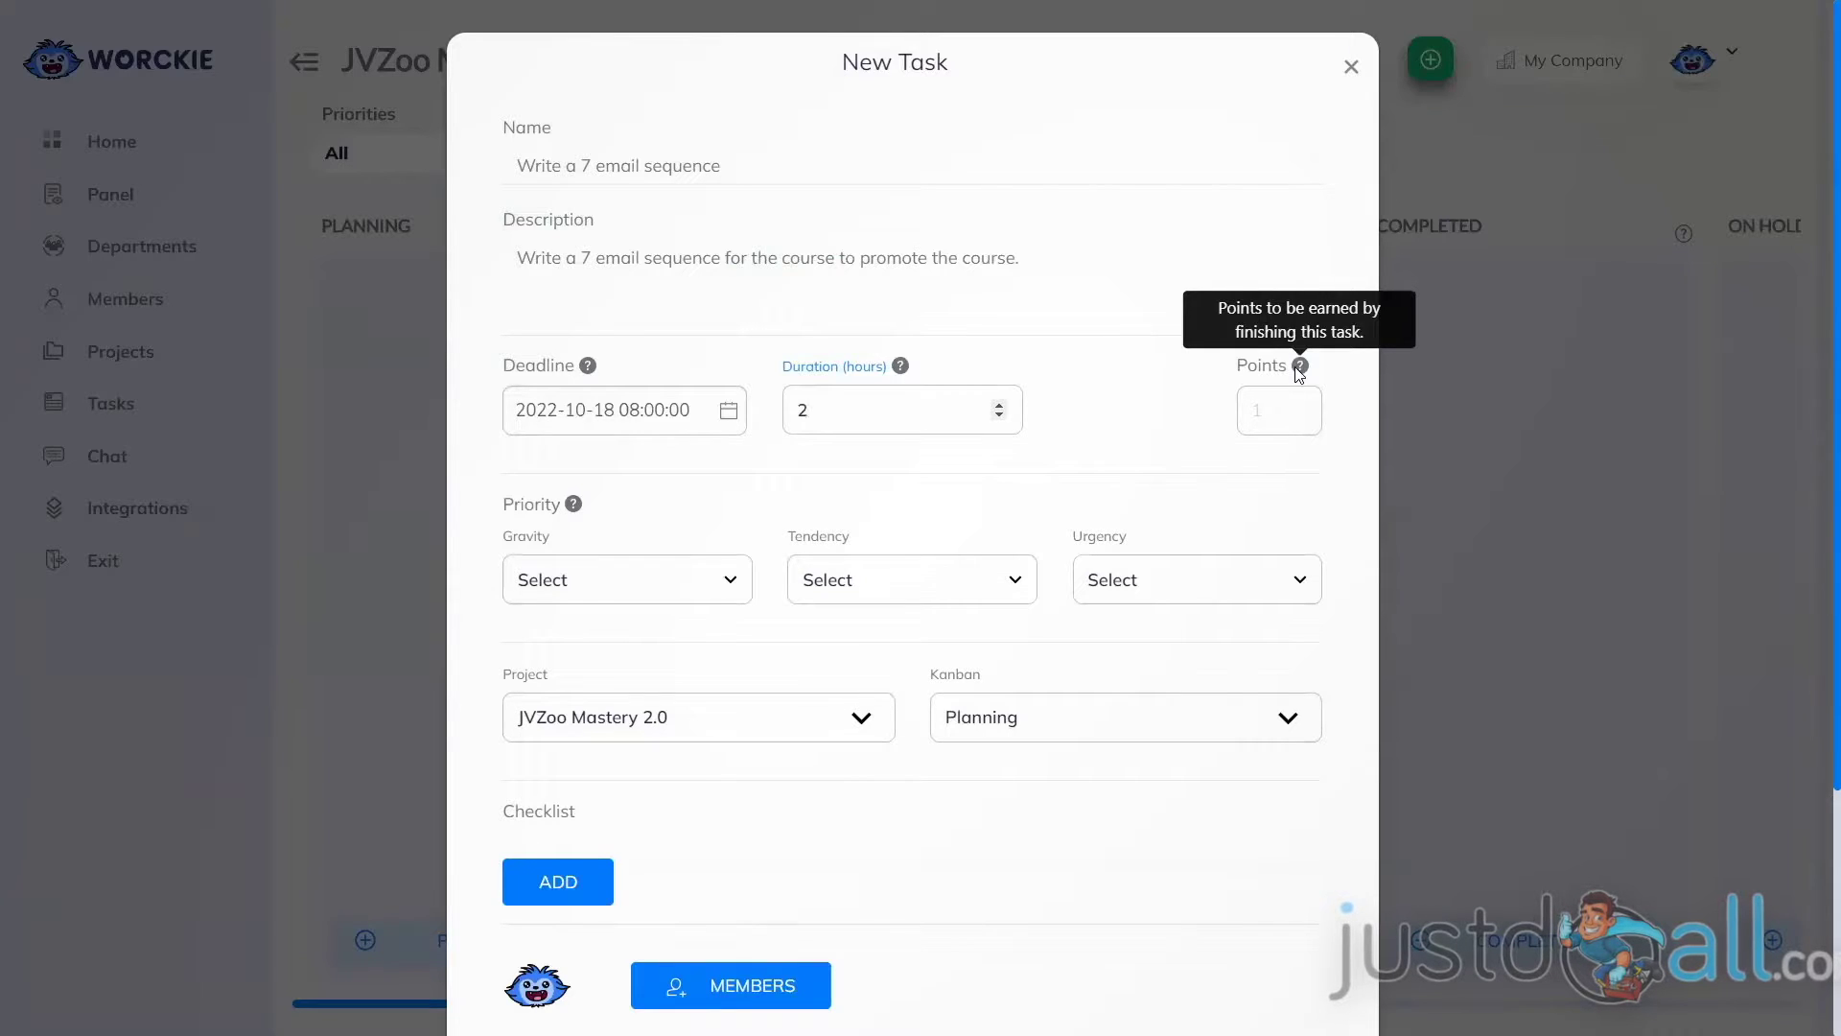
left_click(1299, 372)
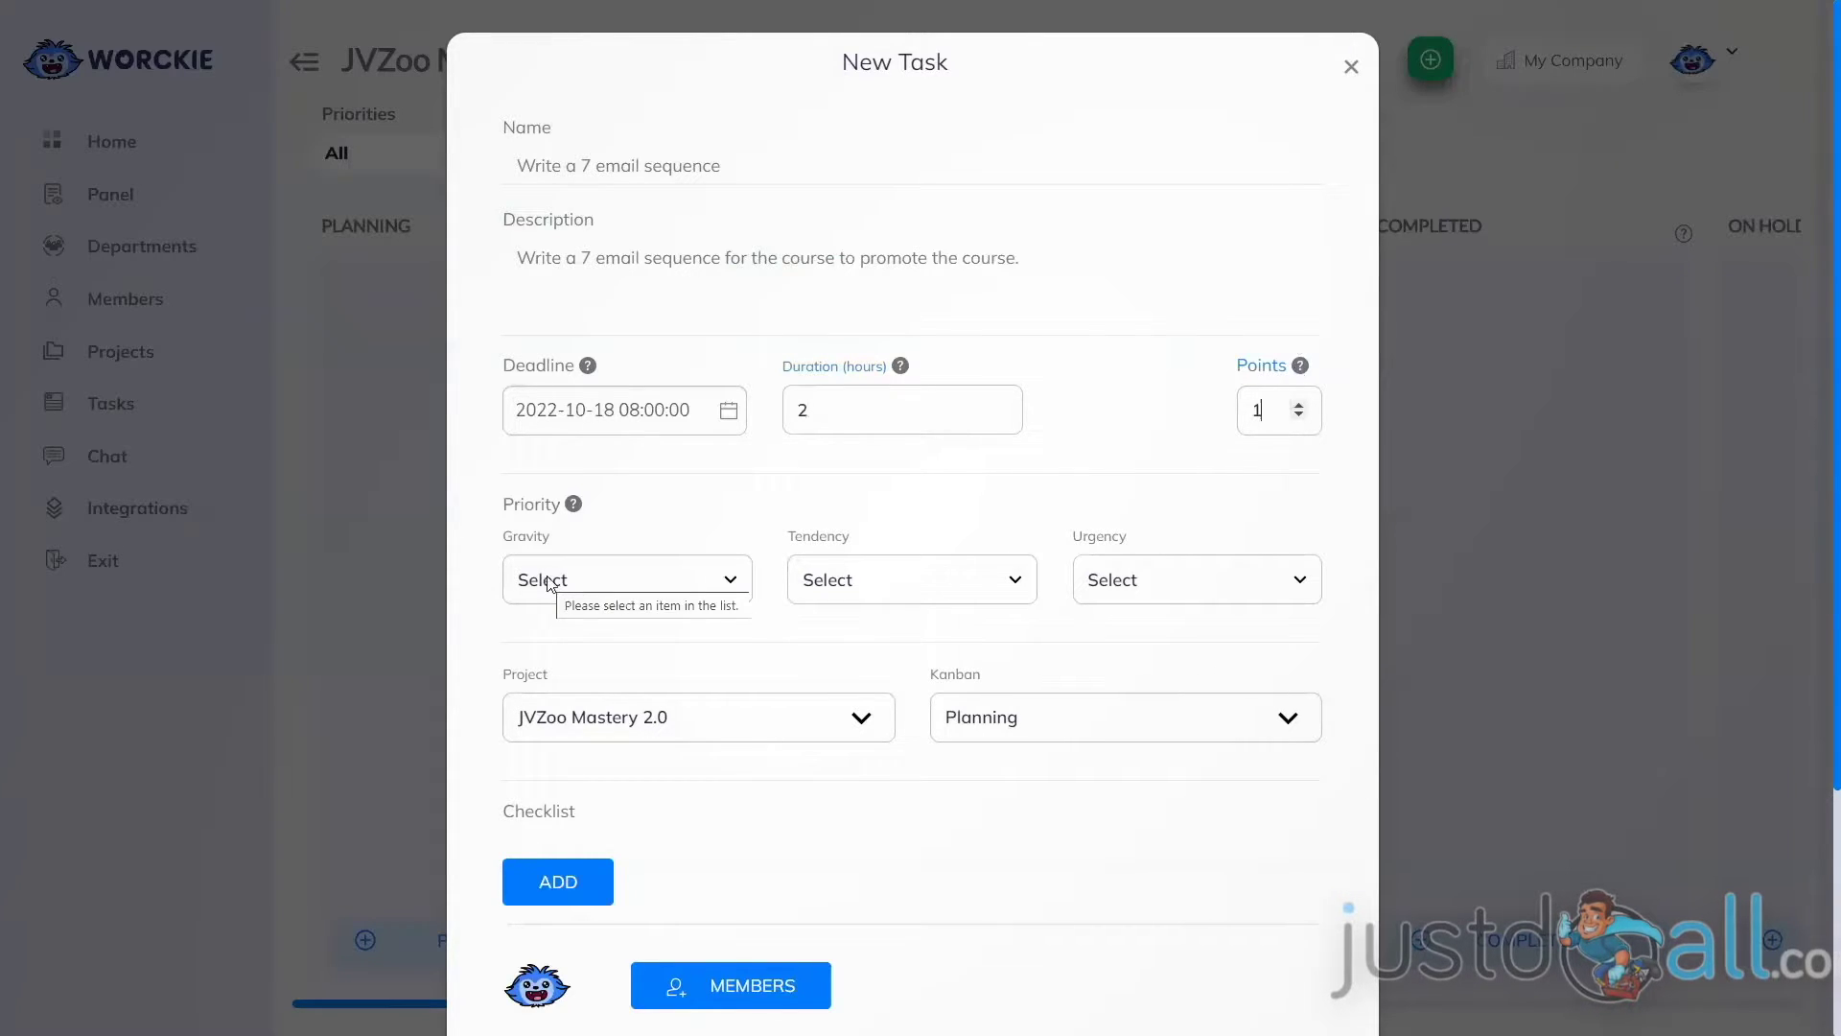
Step: Set the task's priority with gravity "1. Without gravity", tendency "1. It won't change" and urgency "1. Can Wait"
left_click(550, 584)
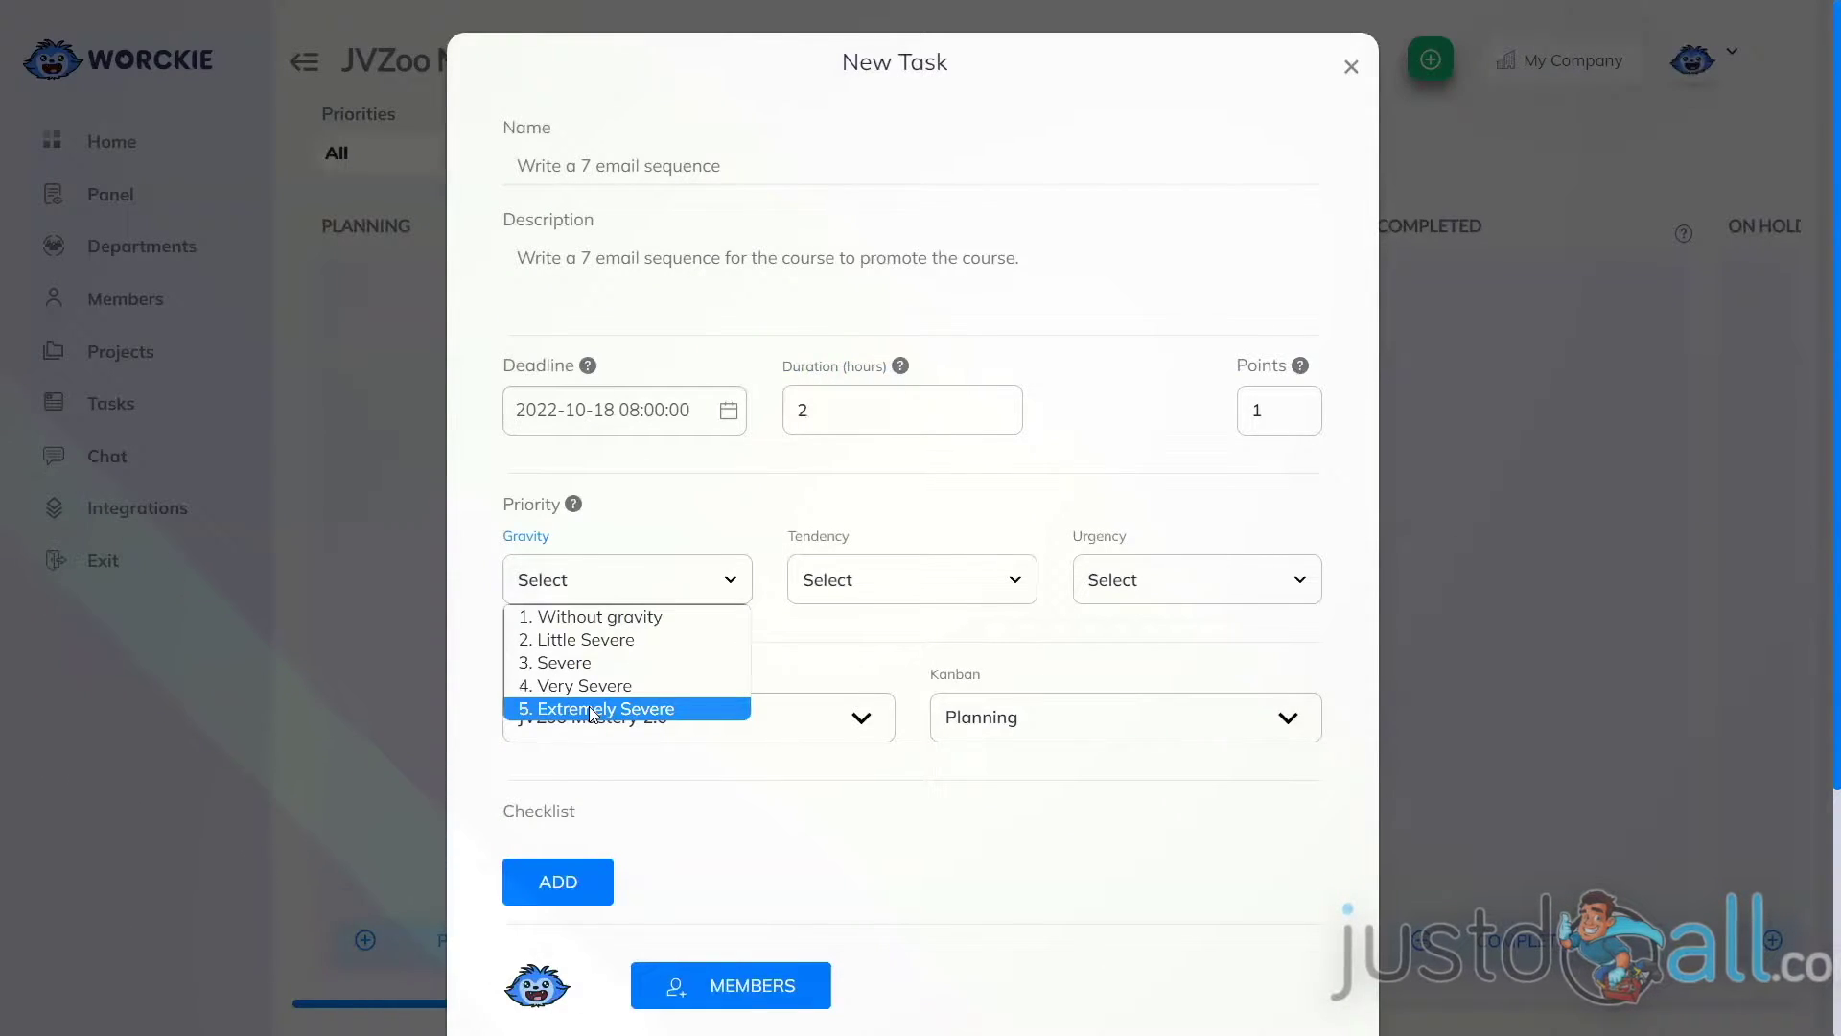
left_click(583, 617)
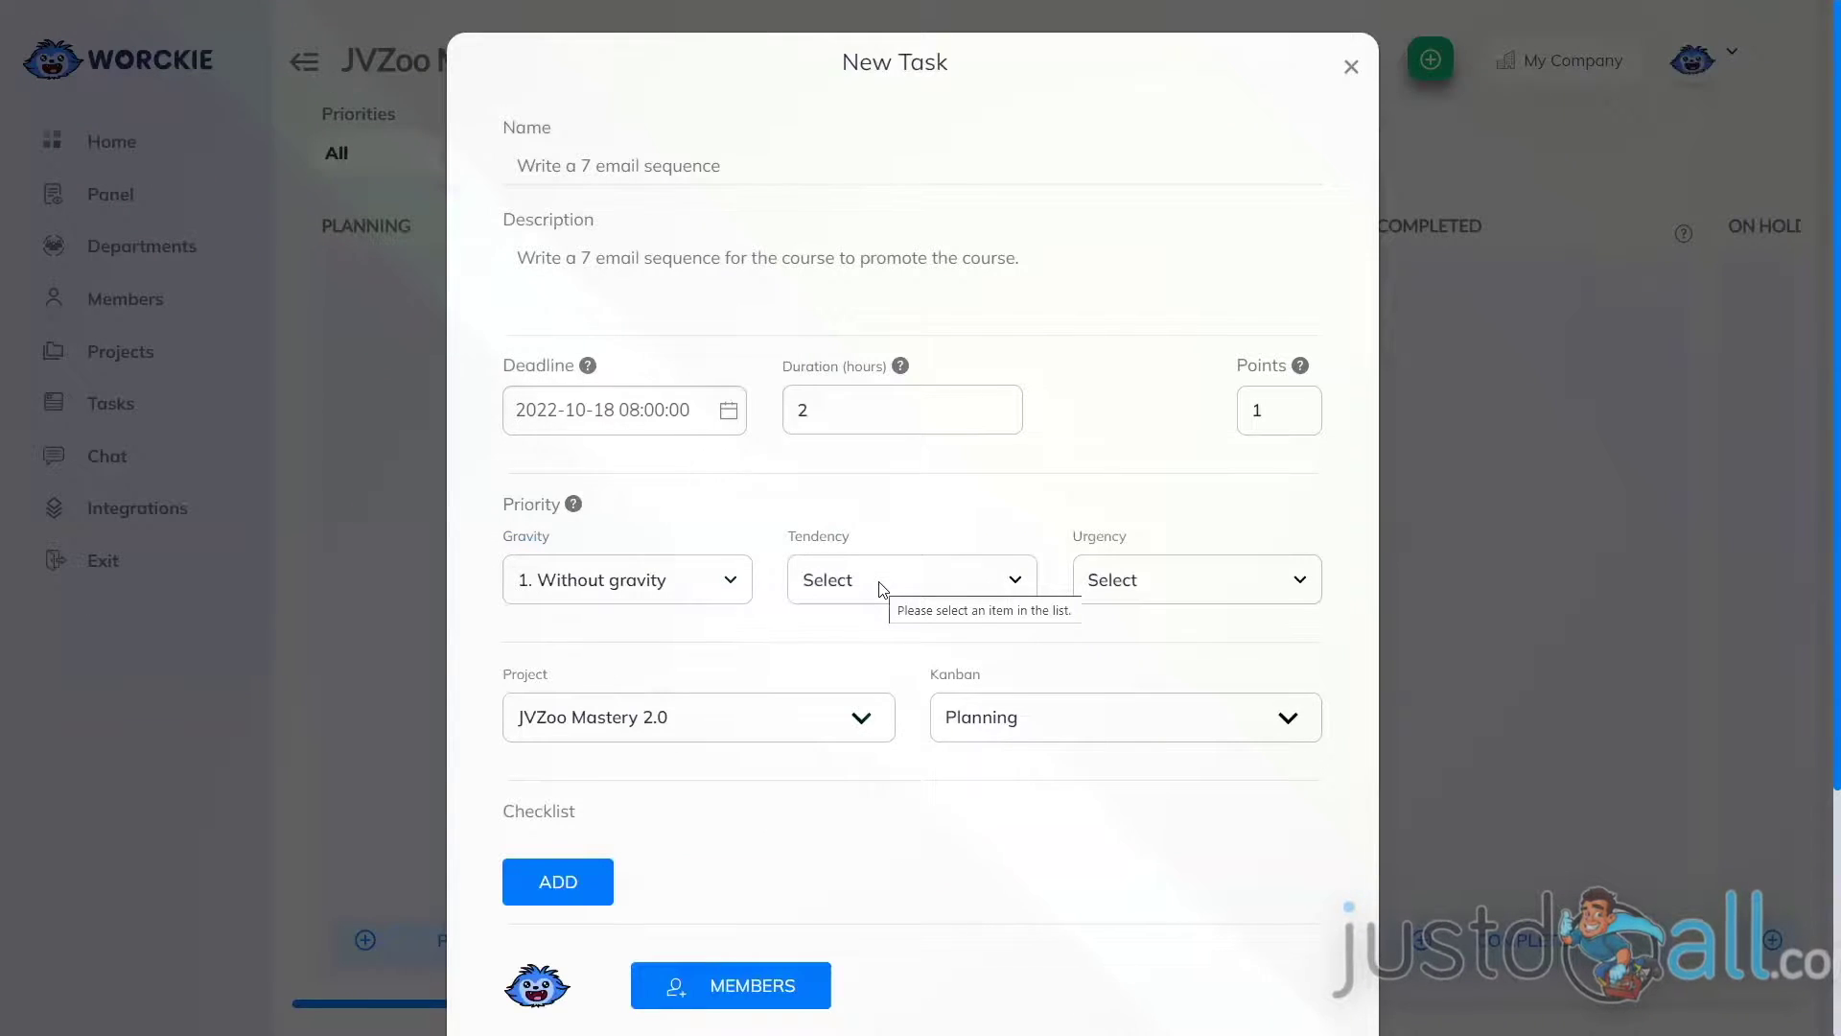
left_click(882, 587)
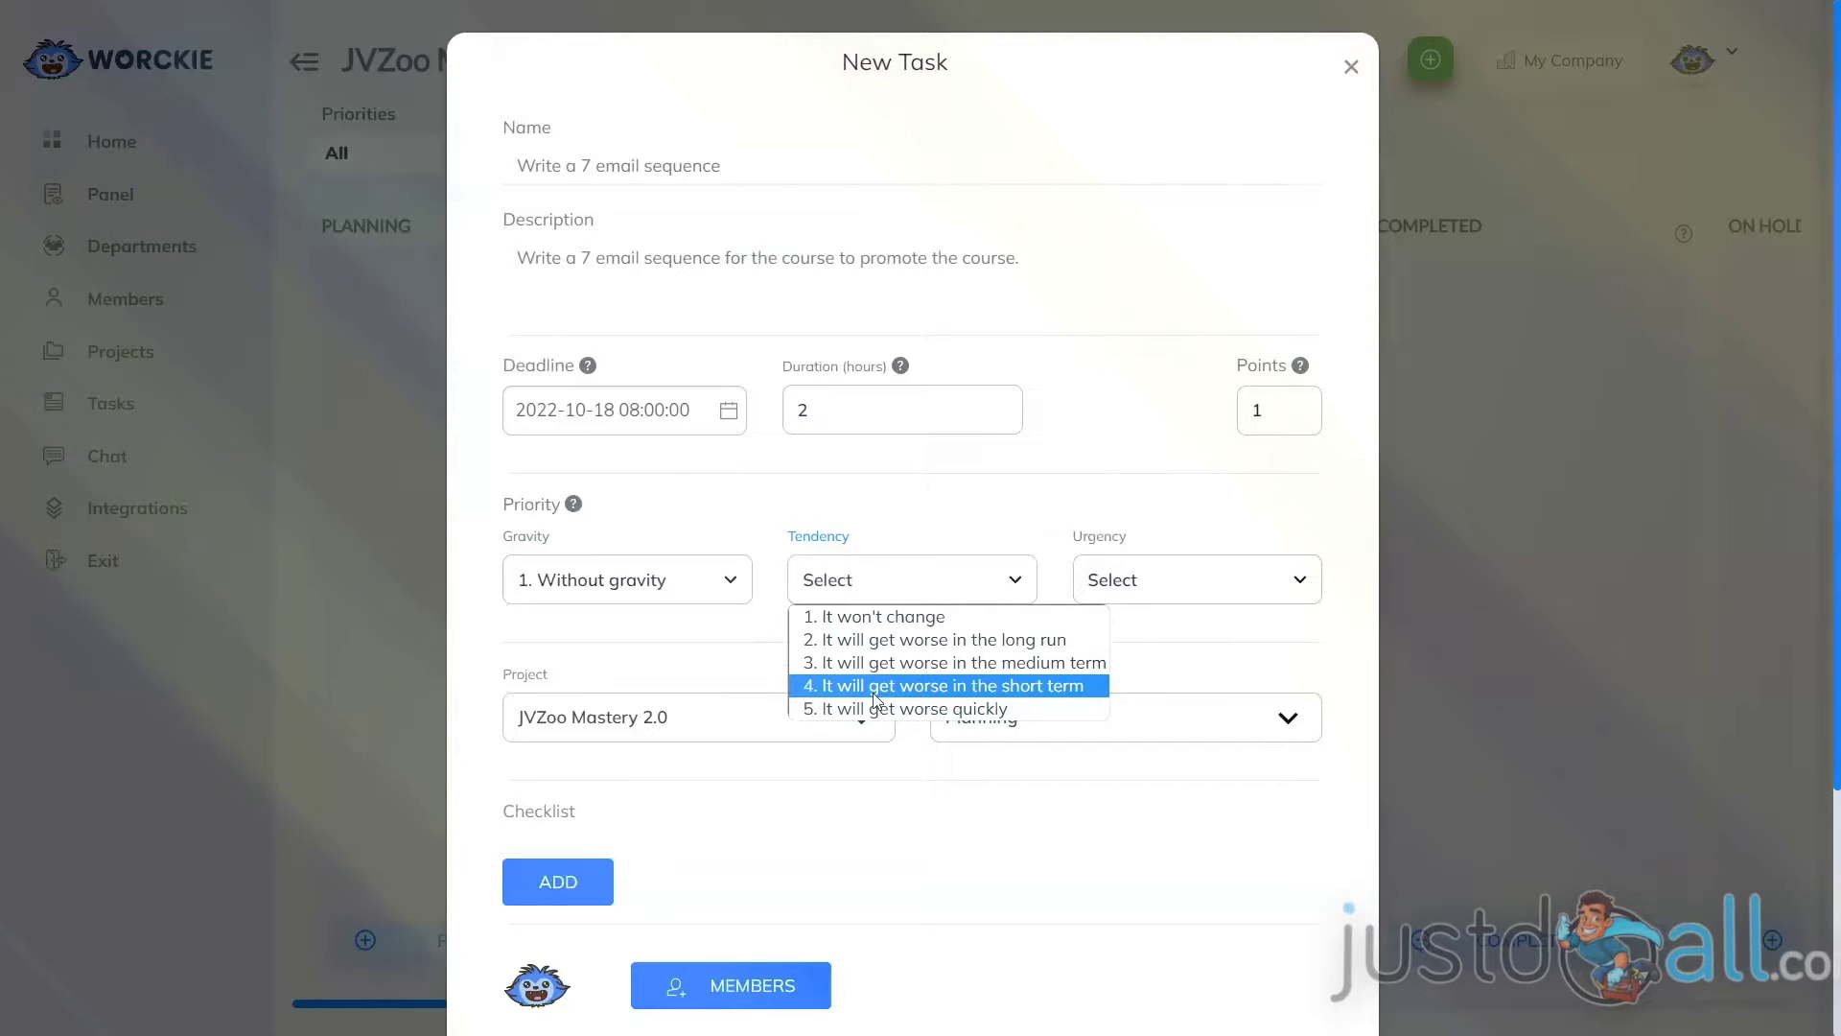
left_click(873, 616)
left_click(1160, 580)
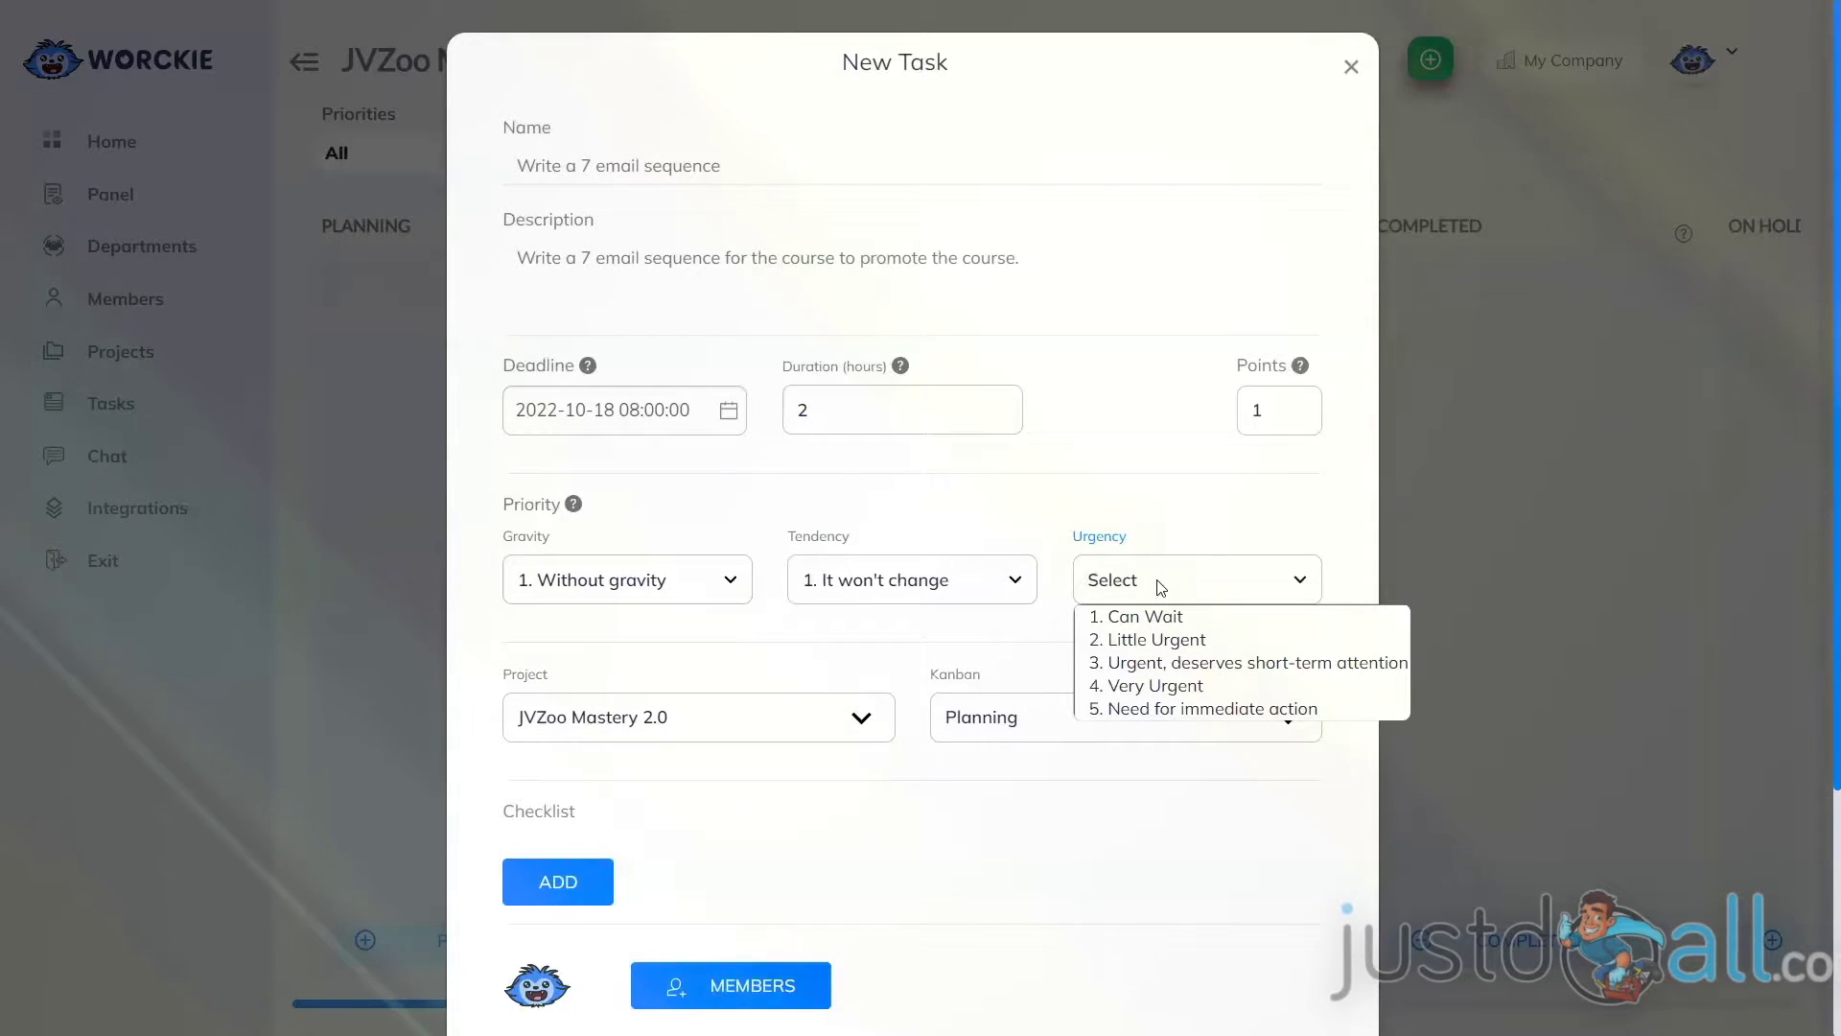
left_click(1165, 616)
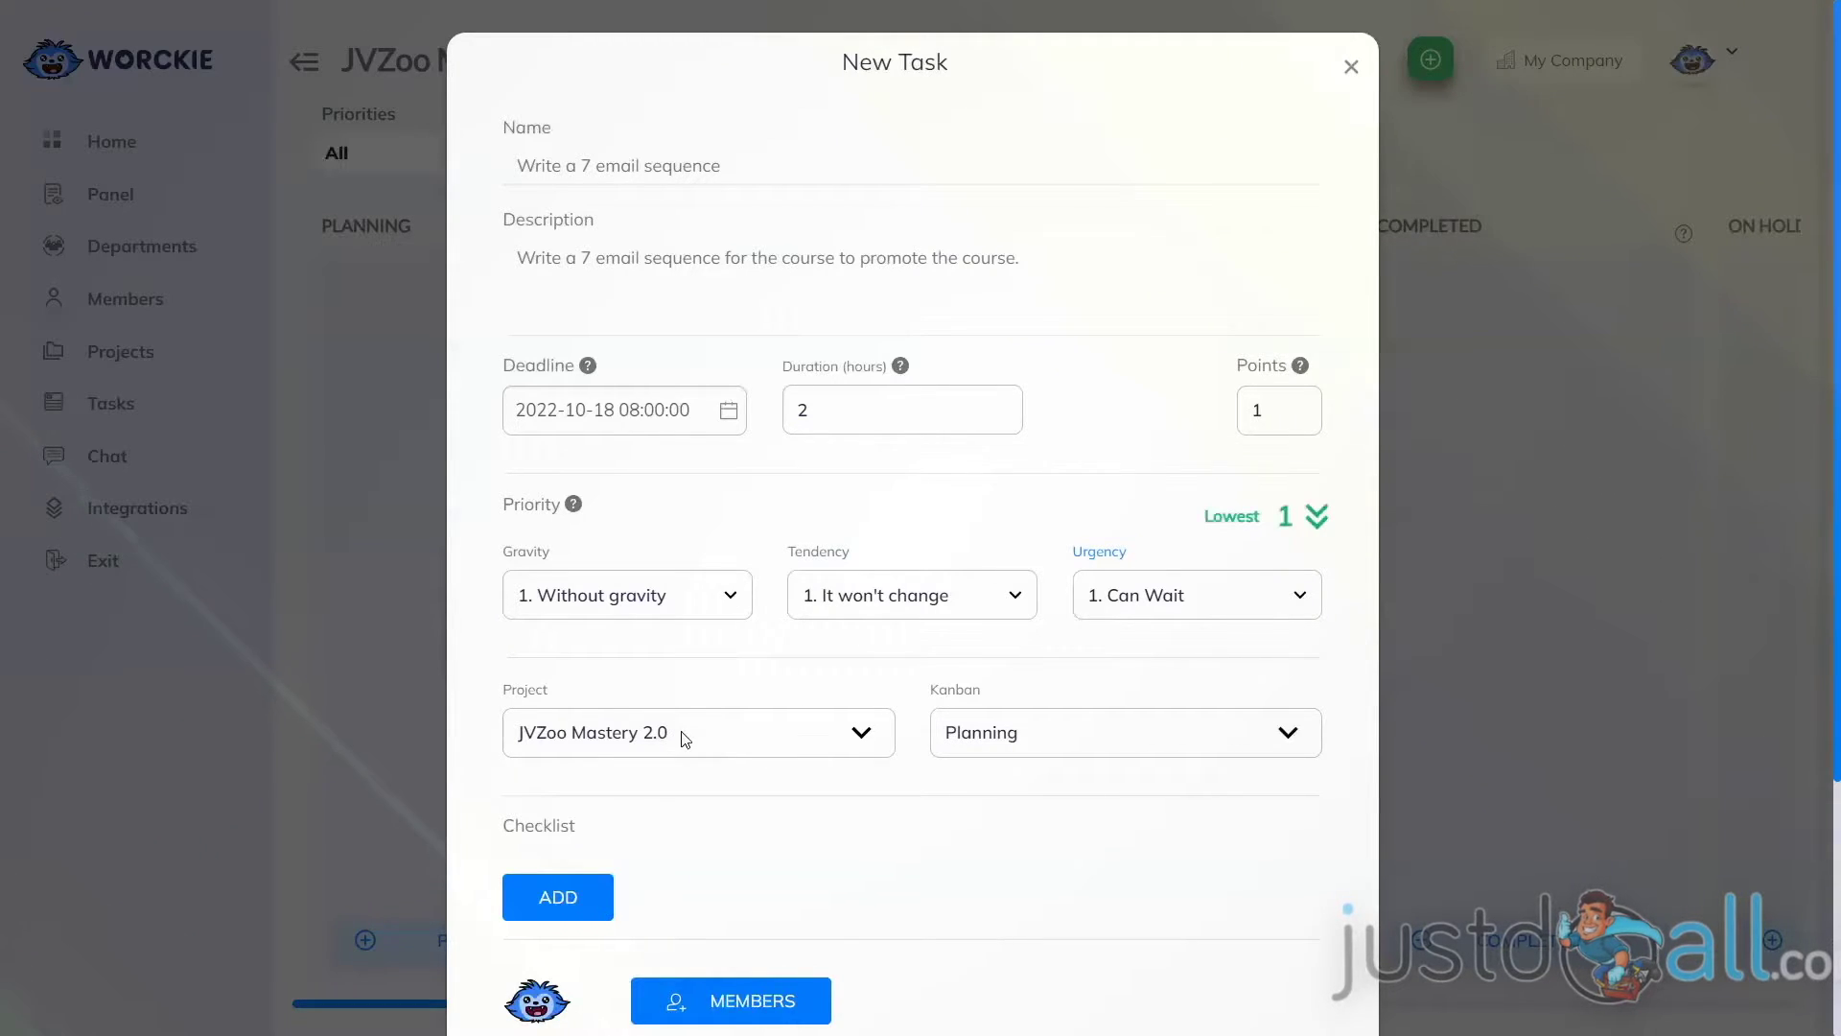
Step: Assign the task to the JVZoo Mastery 2.0 project and the Planning kanban column
left_click(683, 736)
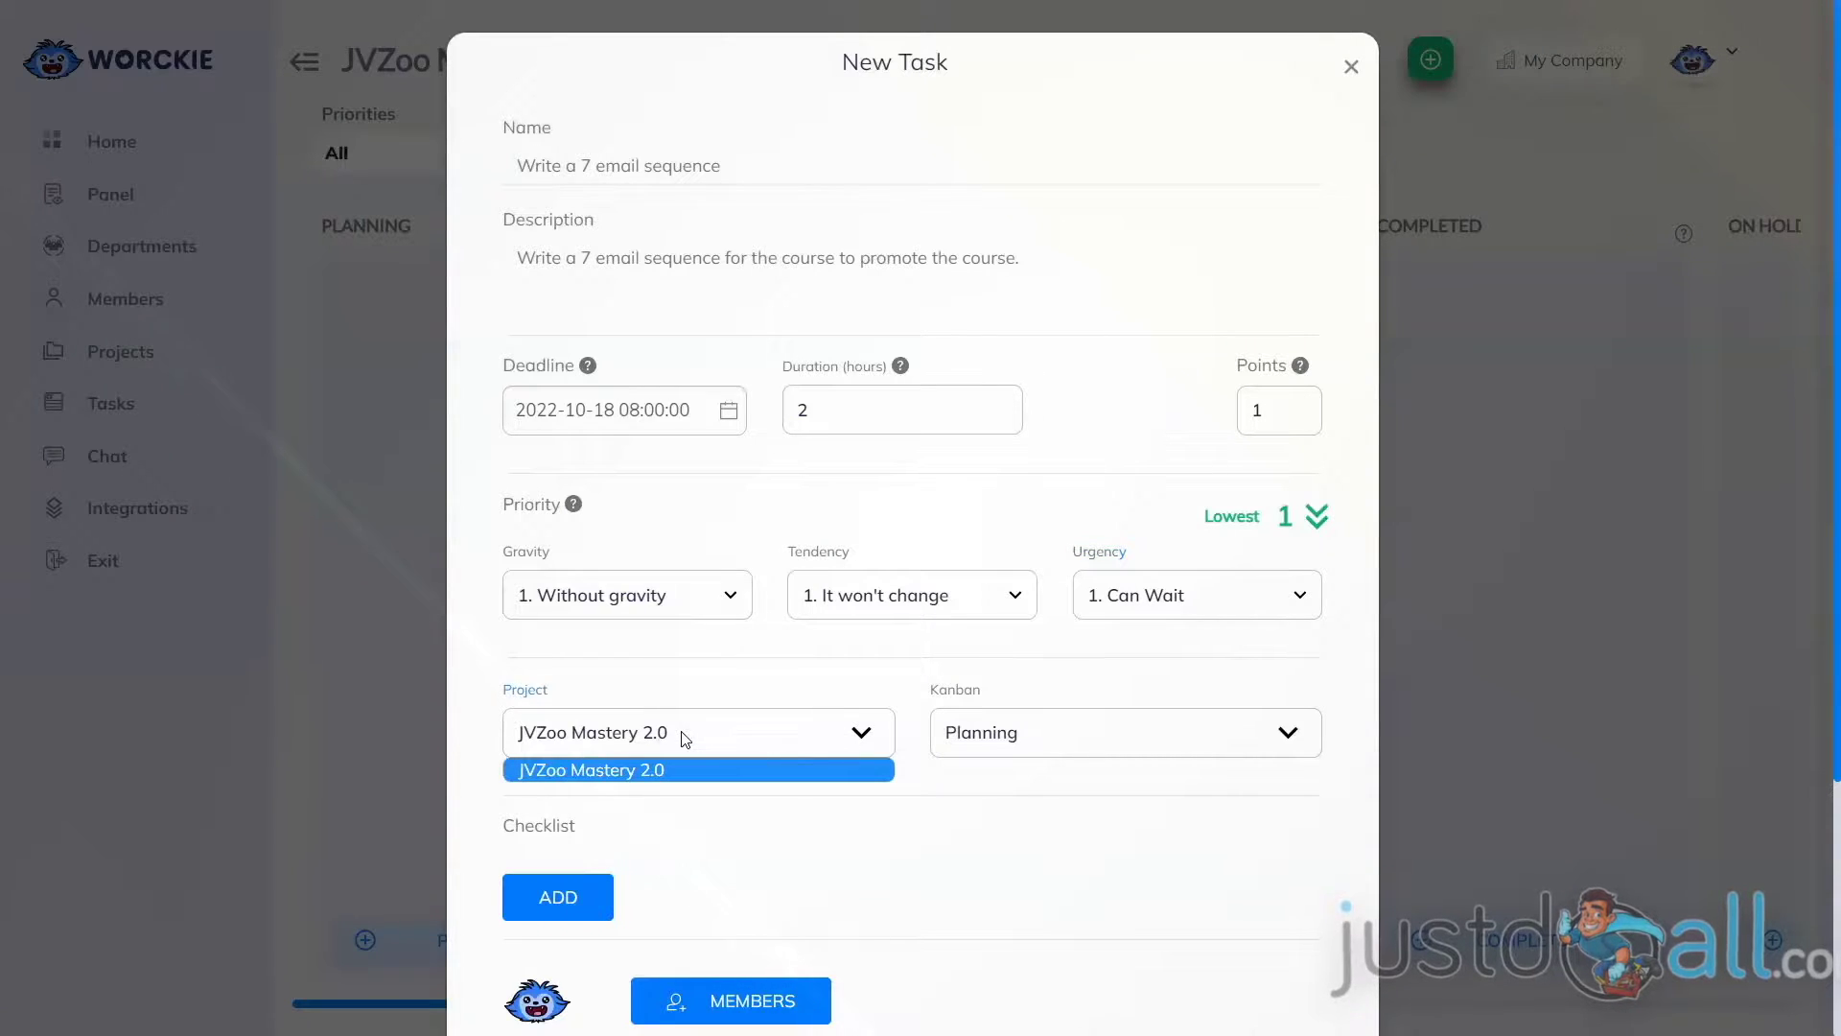
left_click(685, 738)
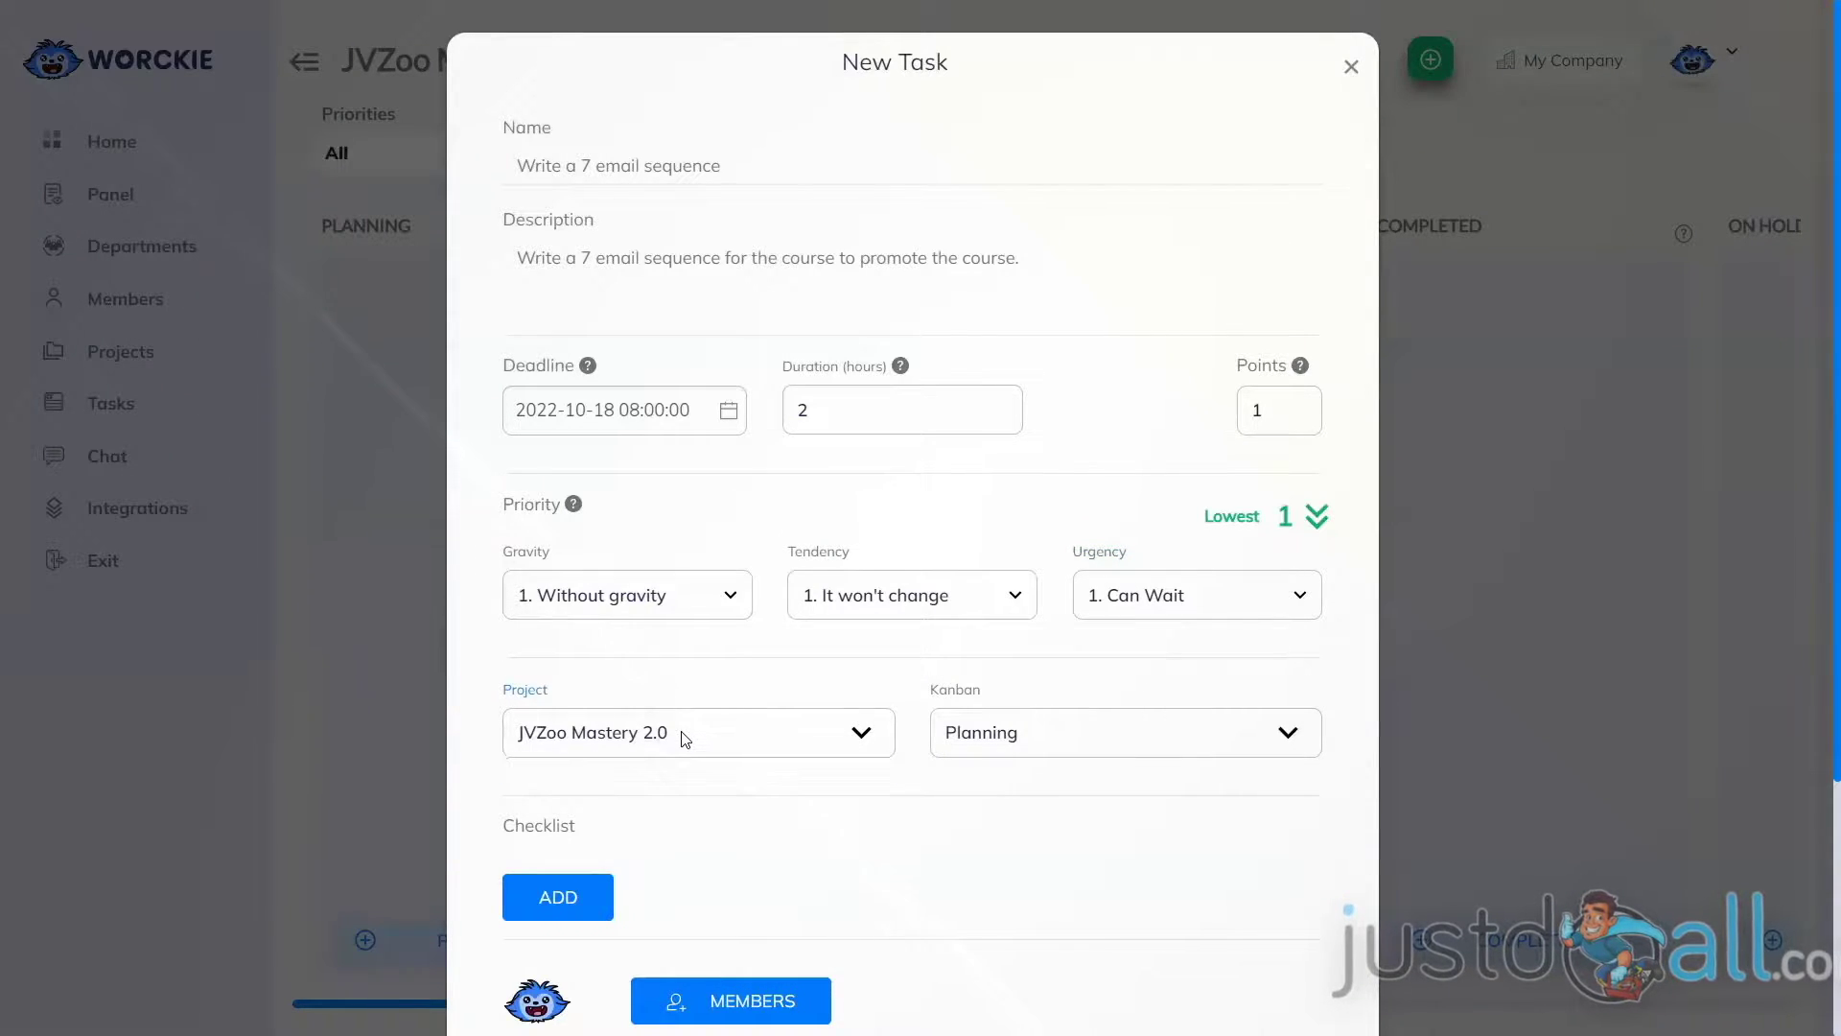
left_click(1022, 734)
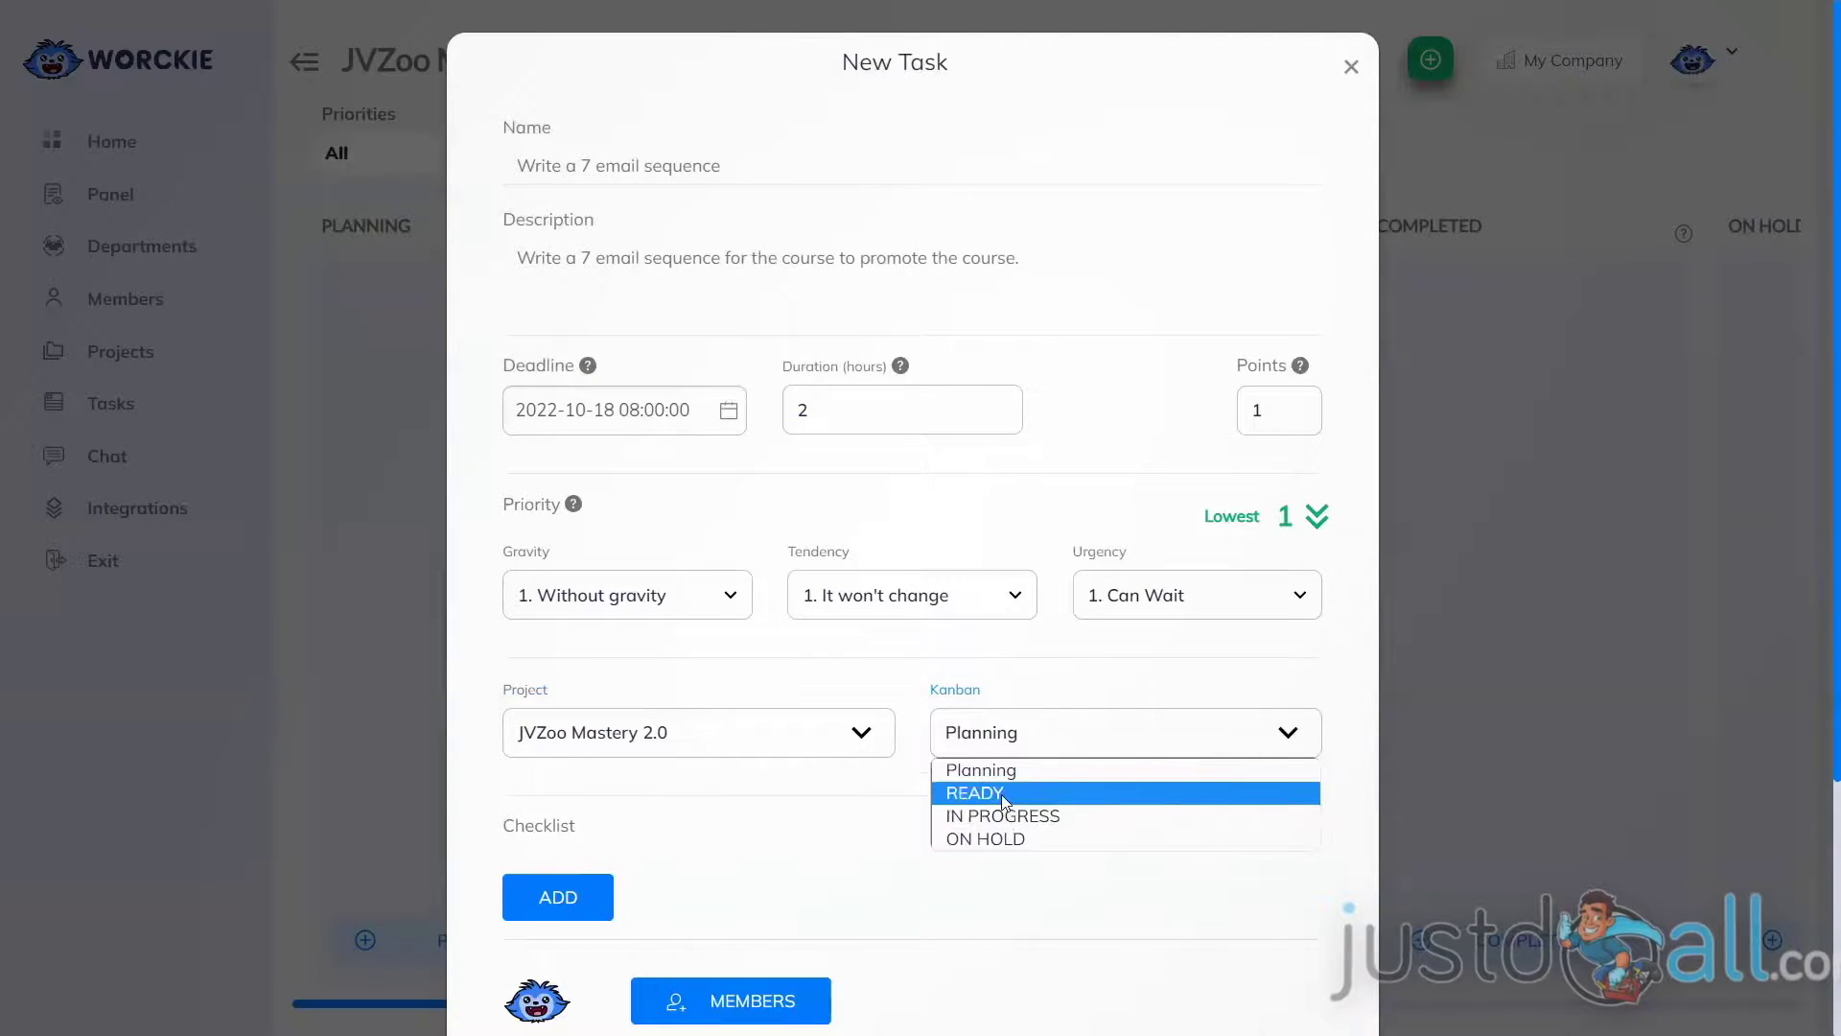
left_click(999, 769)
Step: Add three checklist items: Email #1 welcoming the list, Email #2 covering the course outline and a coupon, Email #3 listing course and affiliate army benefits
scroll(739, 724, "down", 4)
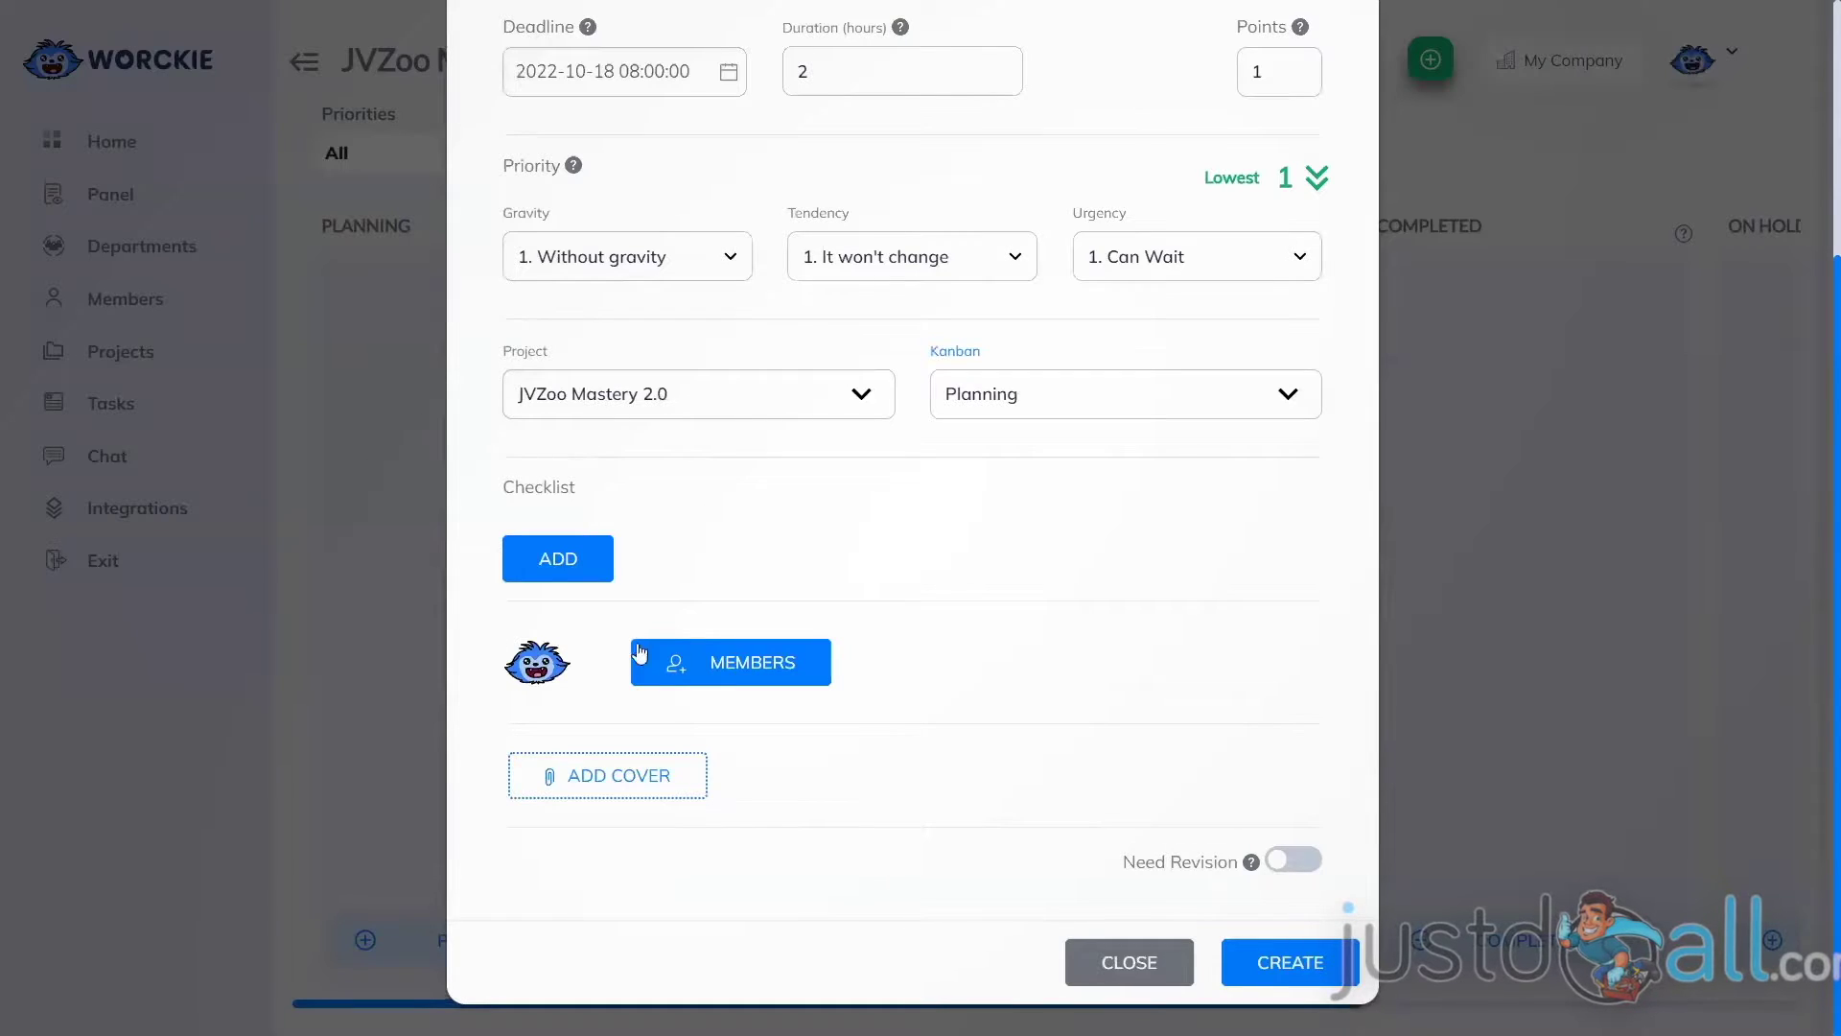
left_click(554, 564)
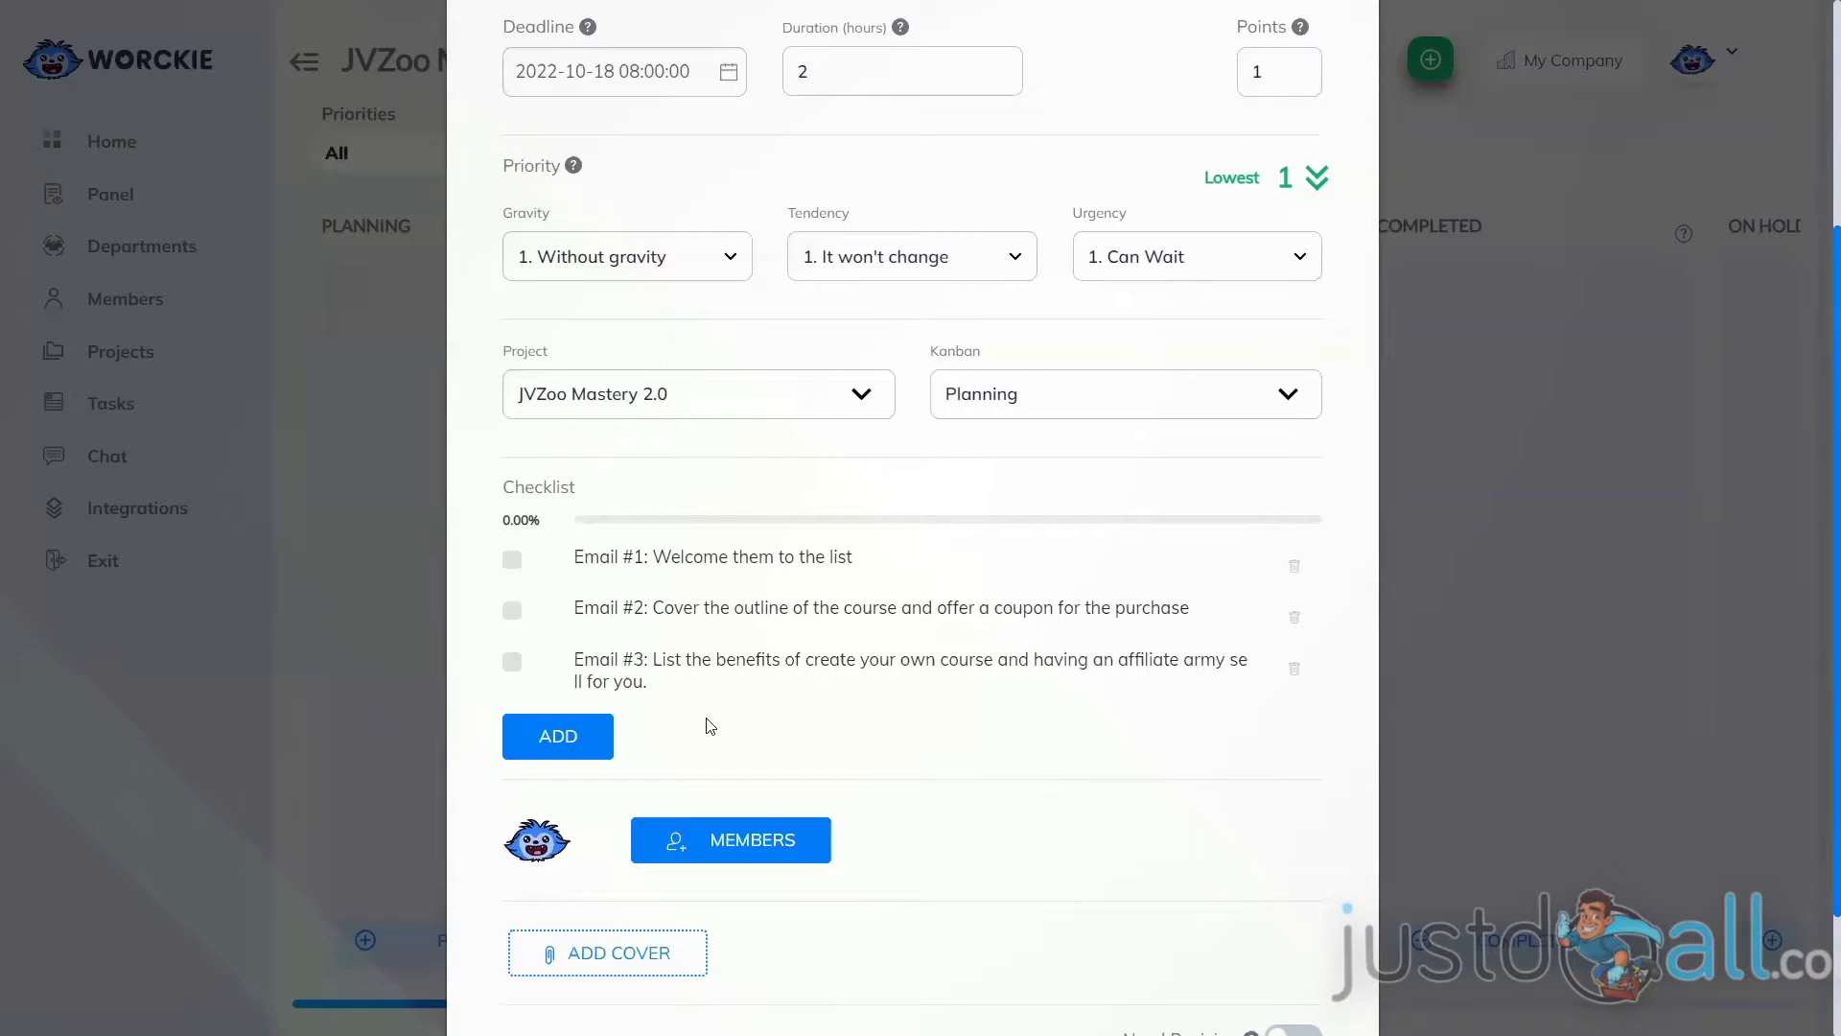
scroll(711, 725, "down", 2)
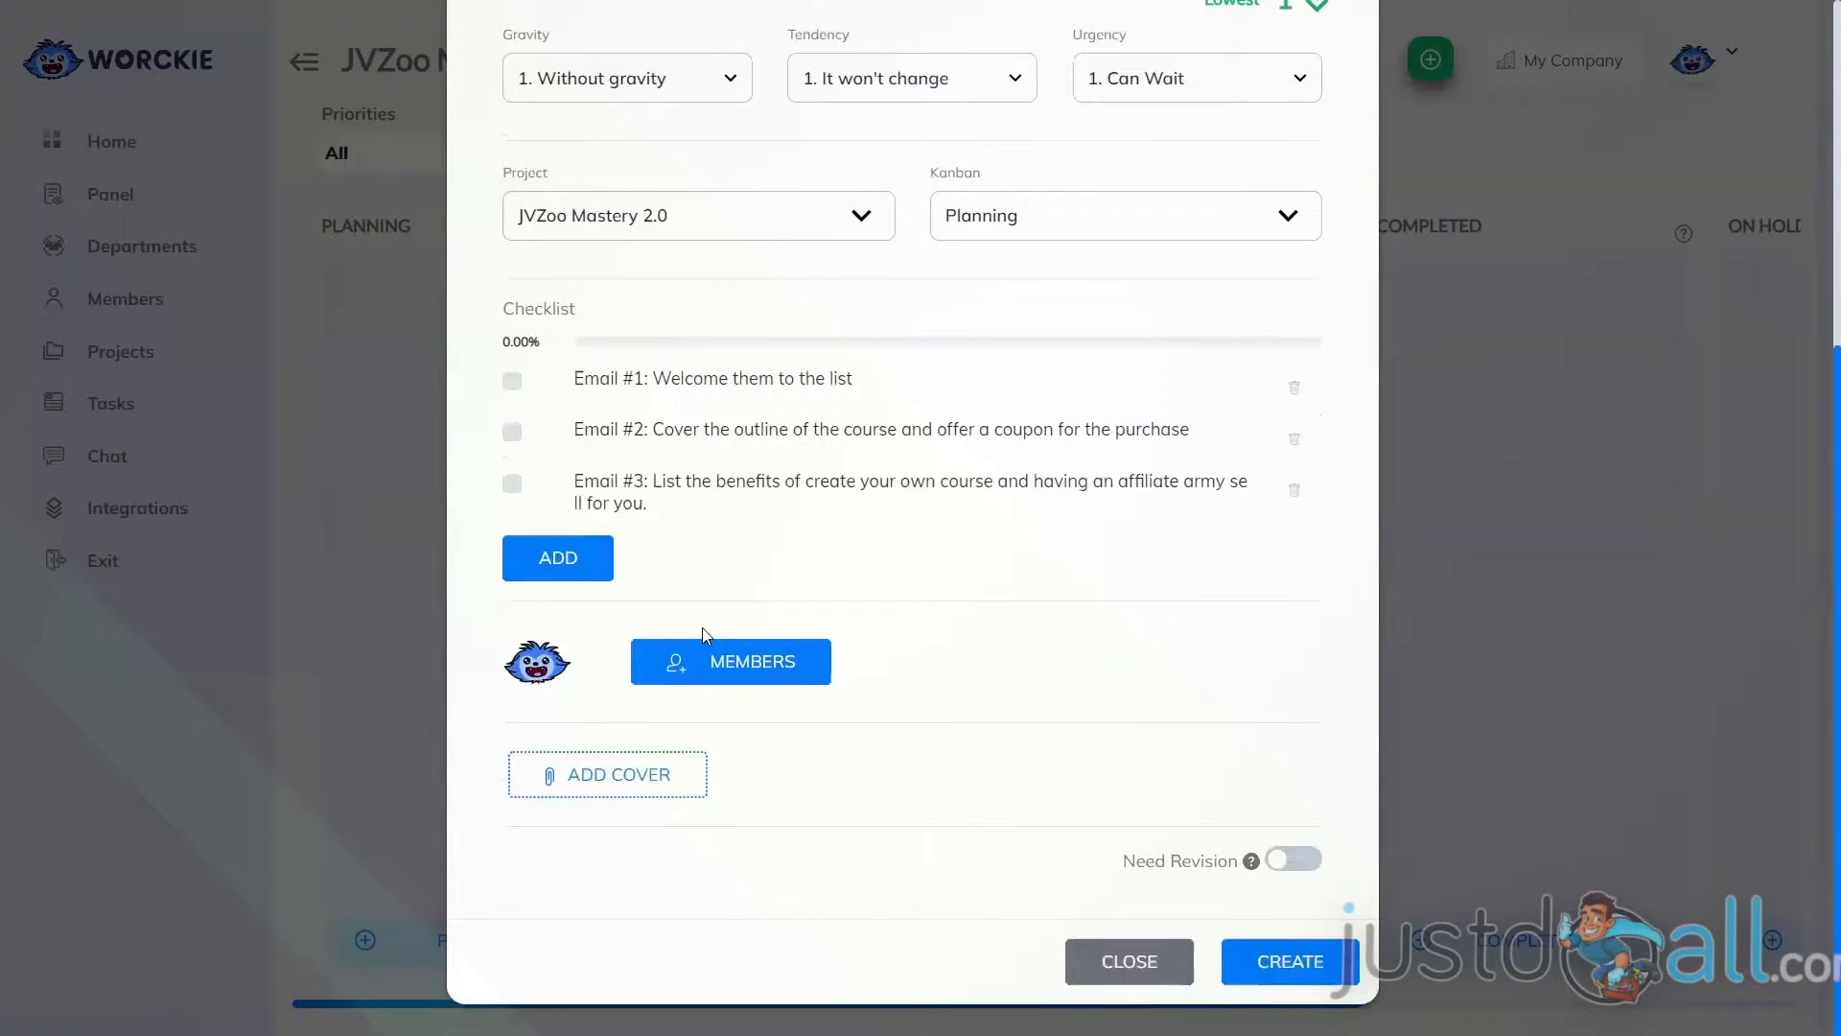
left_click(737, 669)
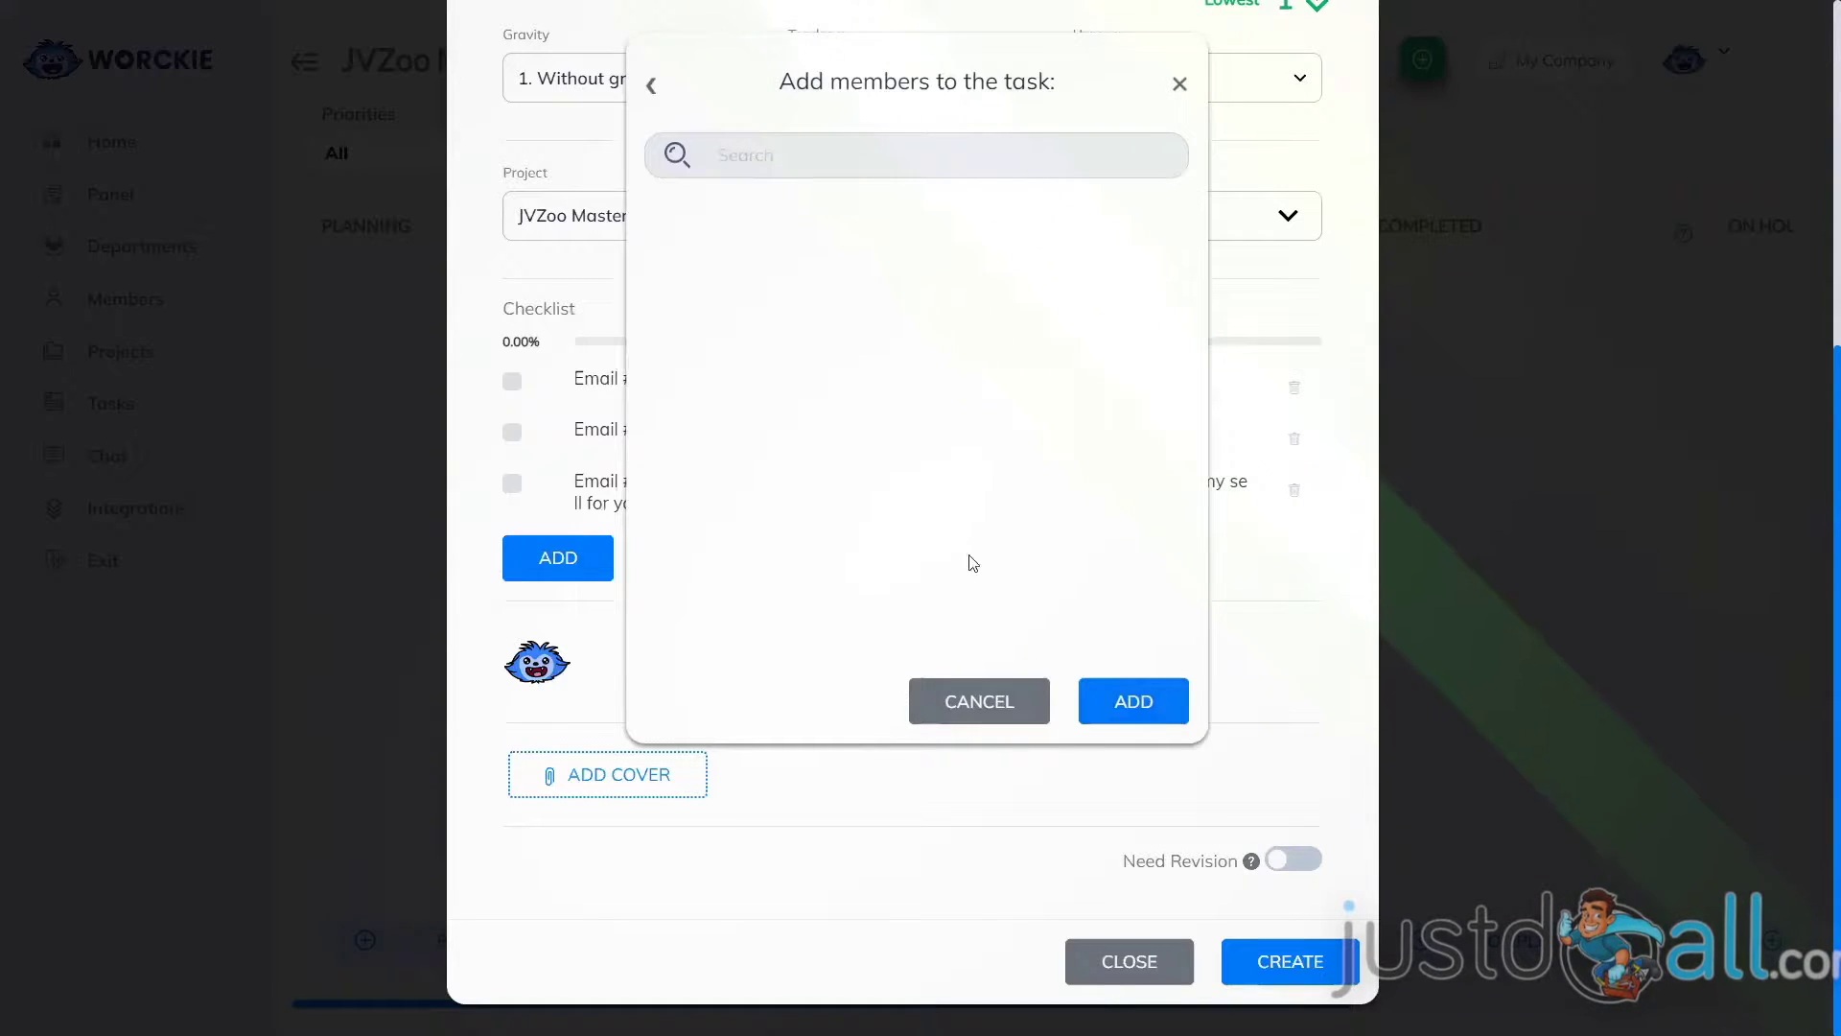
left_click(986, 703)
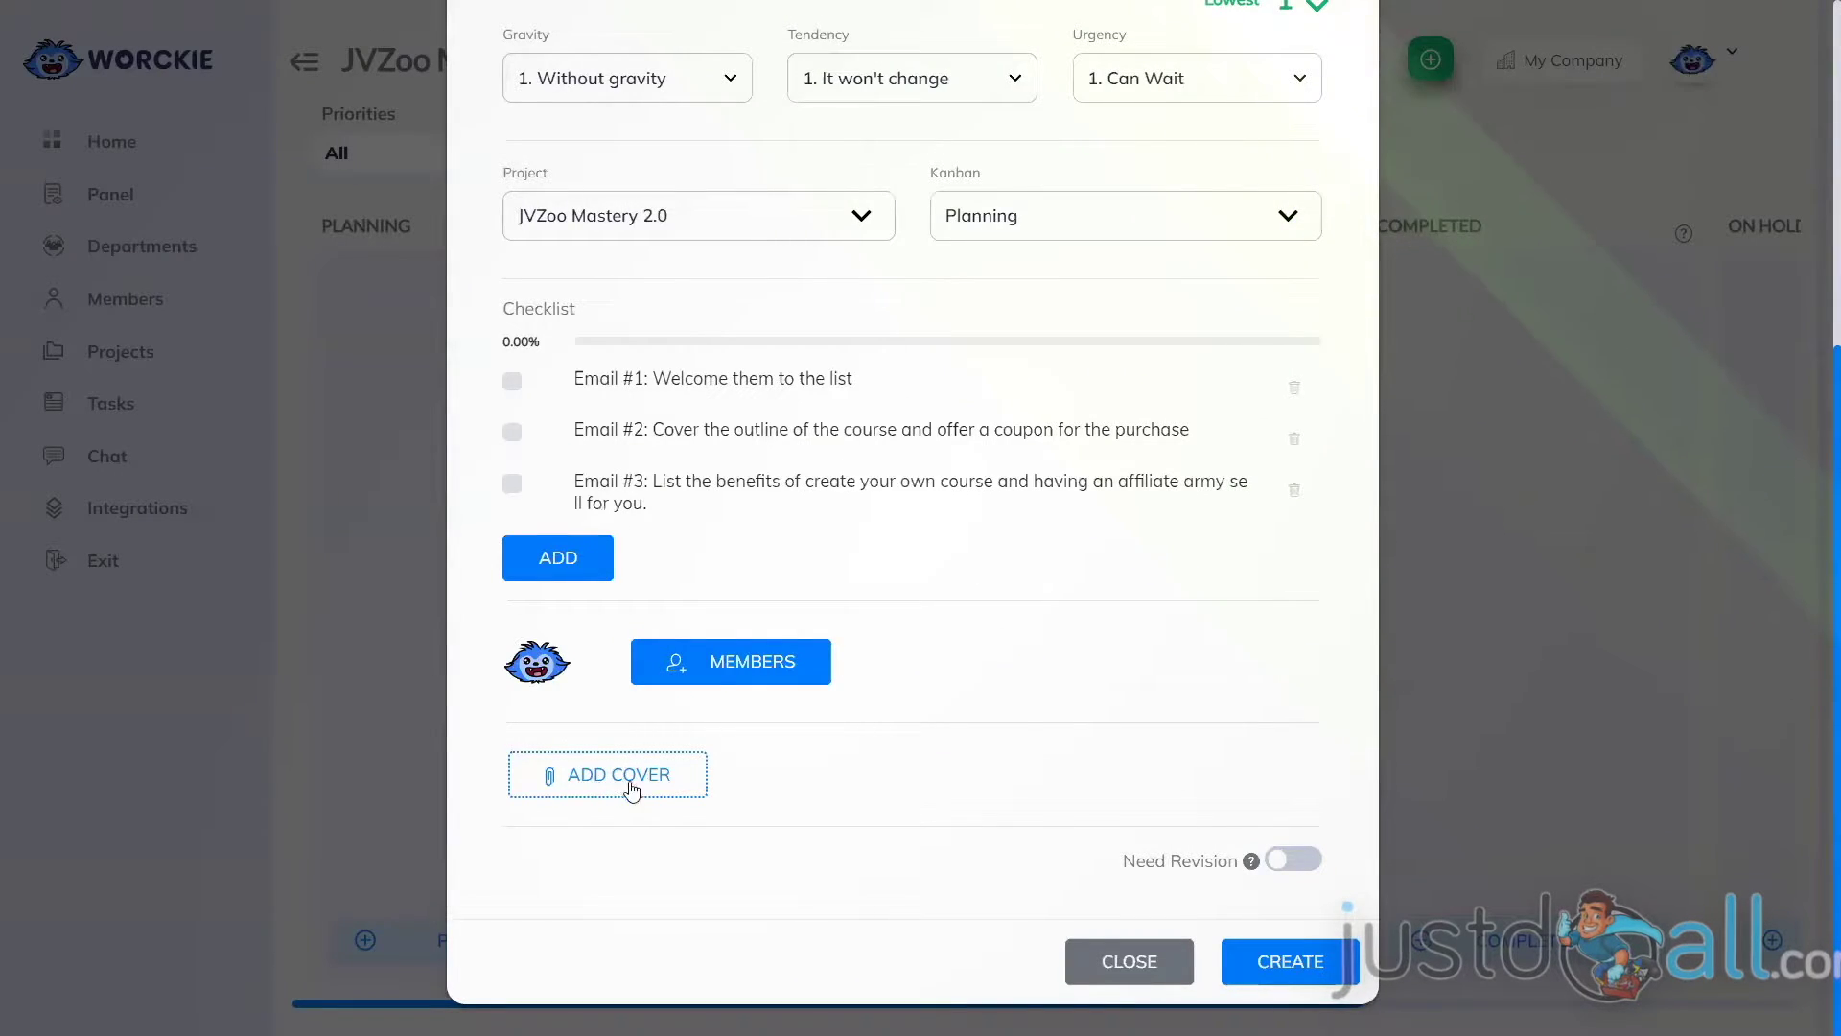
Step: Add the rocket image as the task's cover and create the task without requiring a revision
left_click(597, 778)
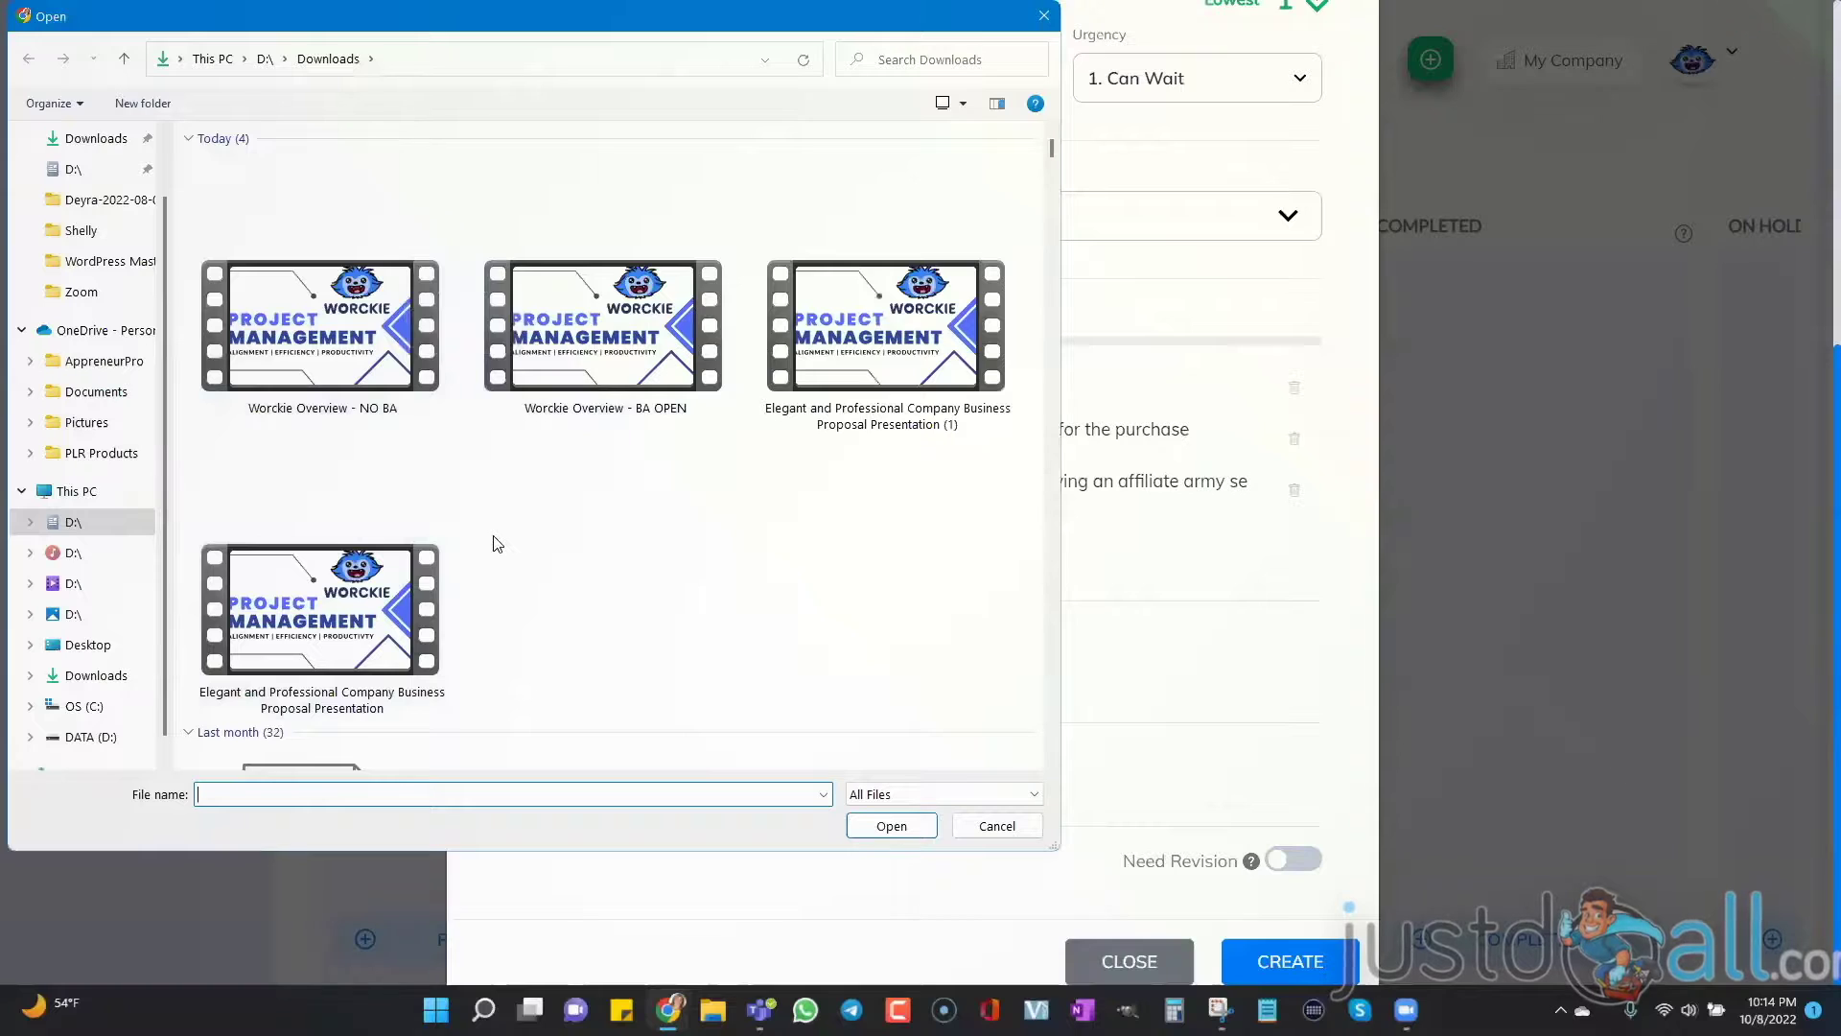
left_click(997, 826)
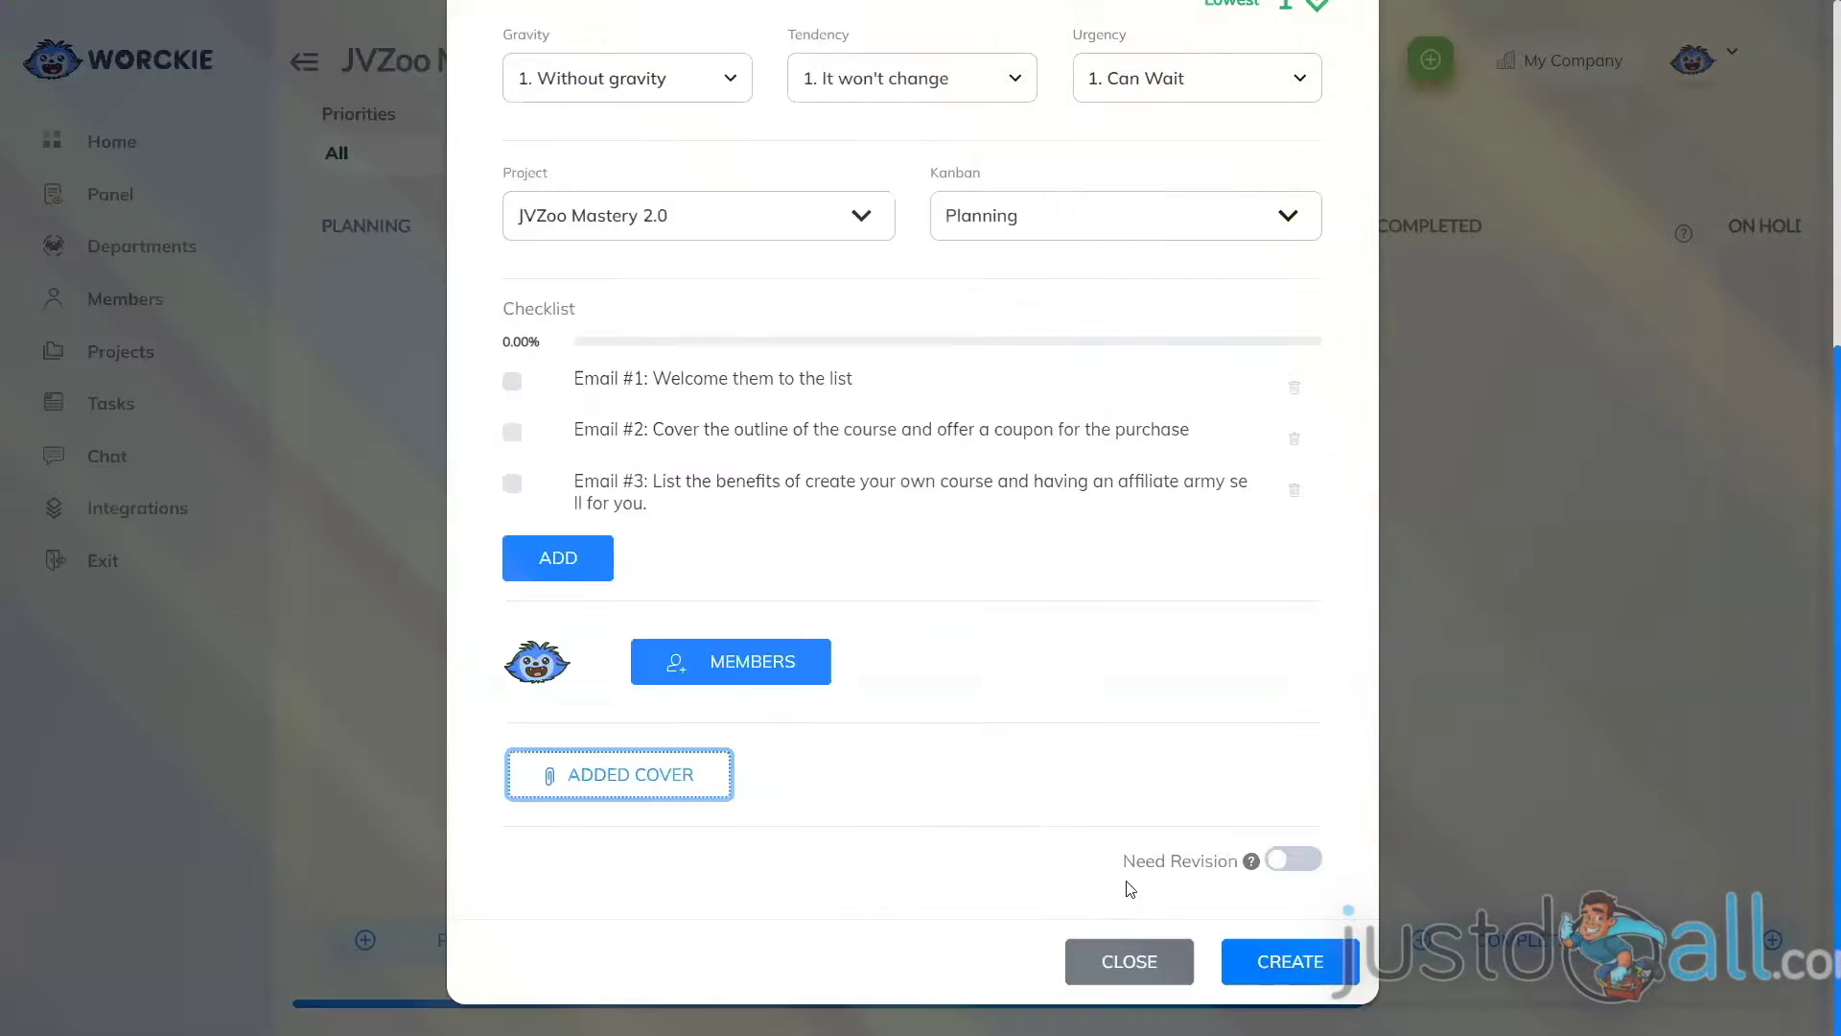
mouse_move(1251, 861)
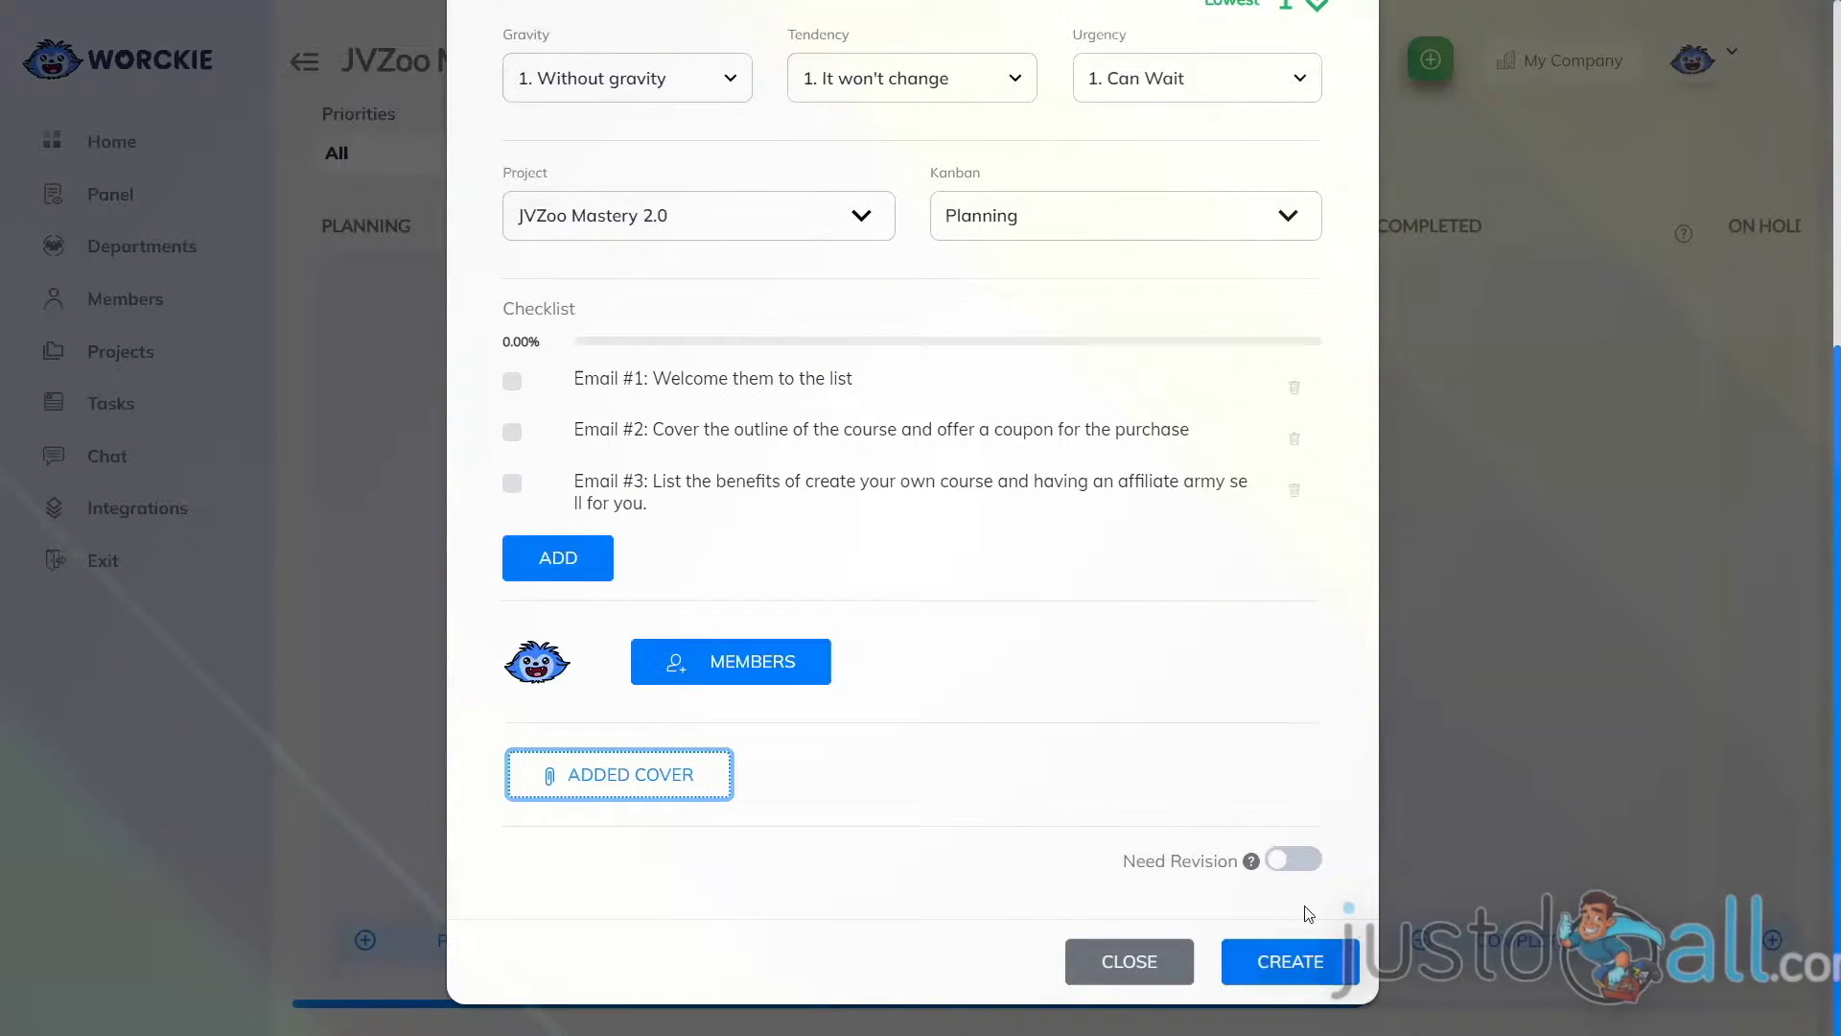
left_click(1284, 959)
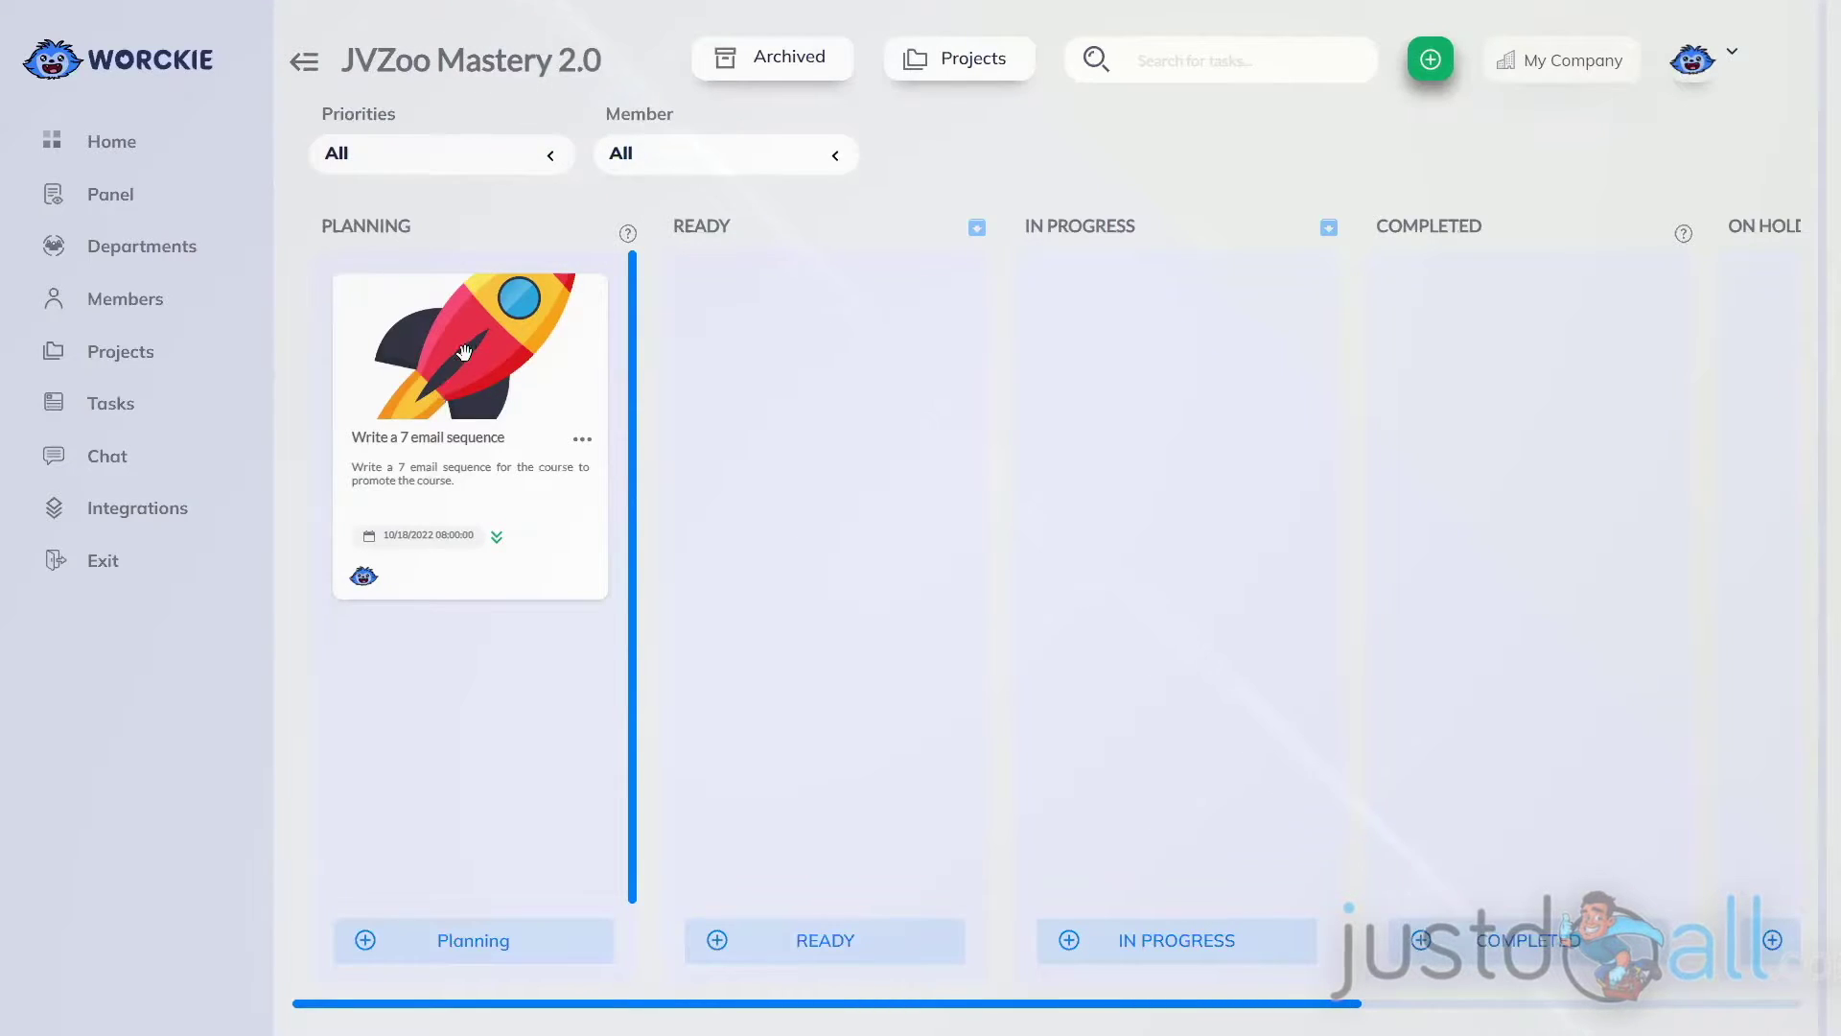
left_click_drag(438, 402, 704, 526)
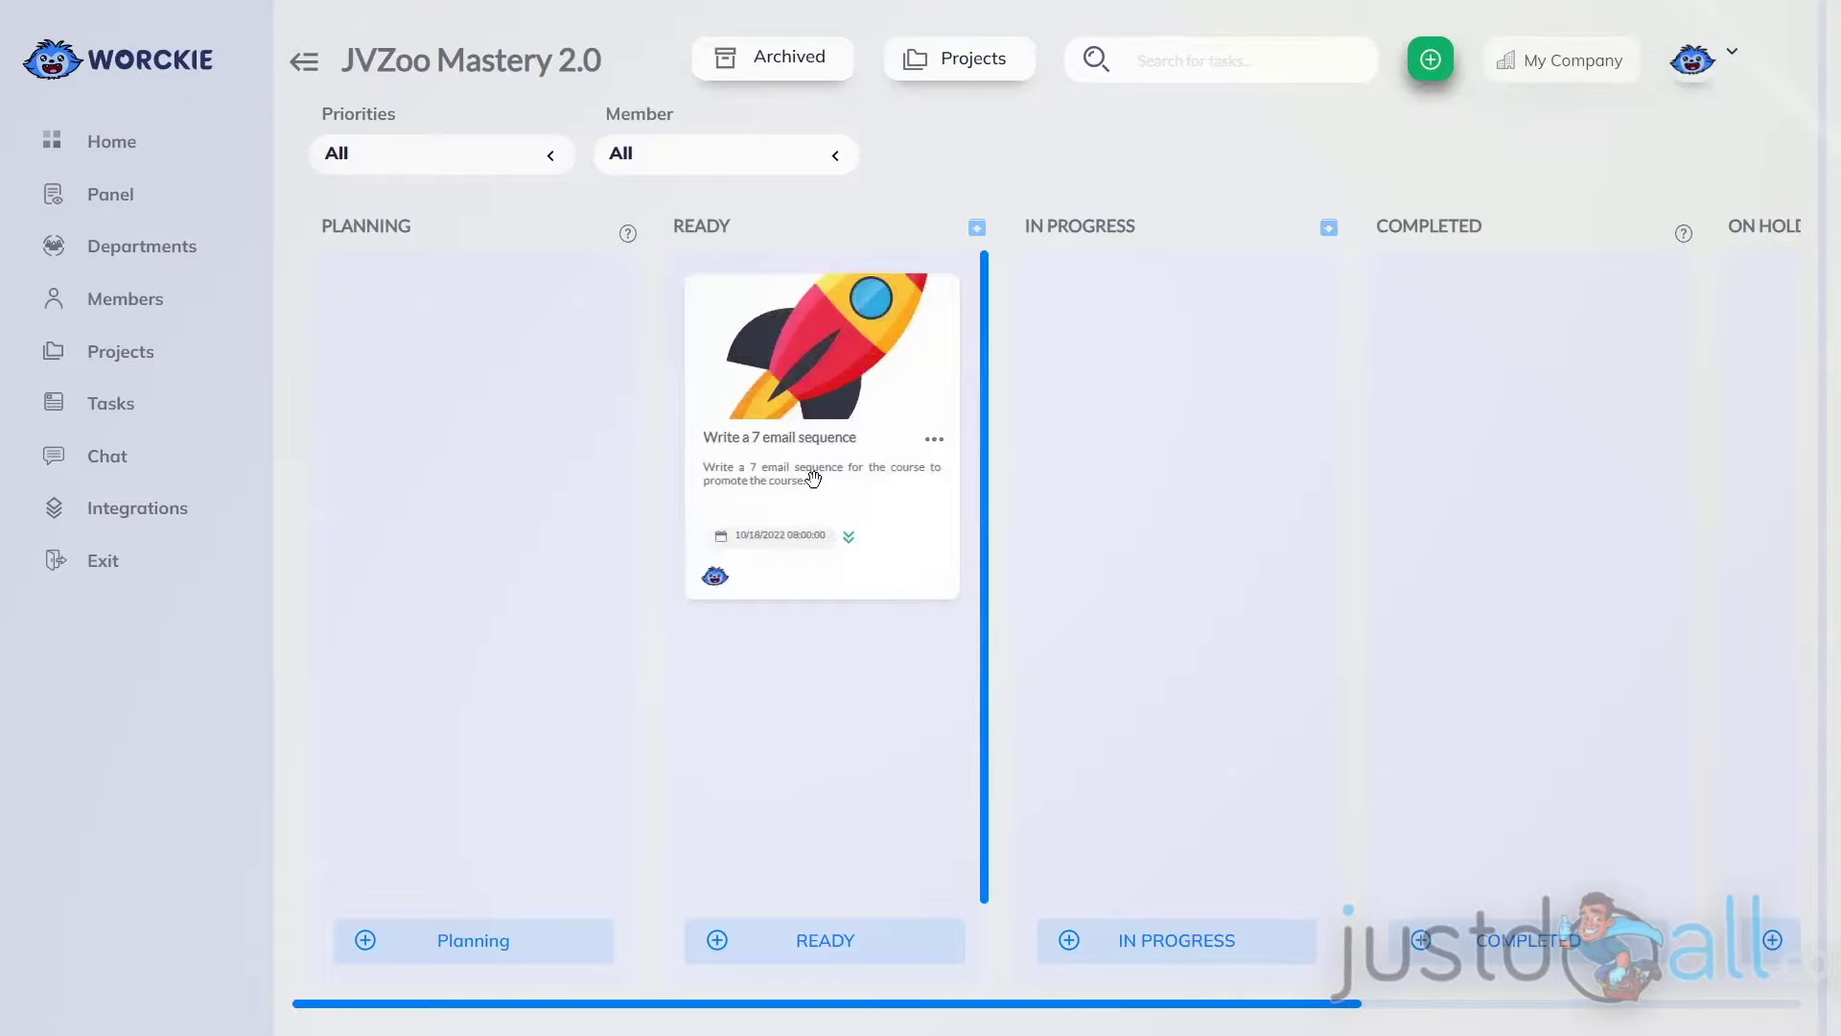
left_click_drag(813, 478, 907, 515)
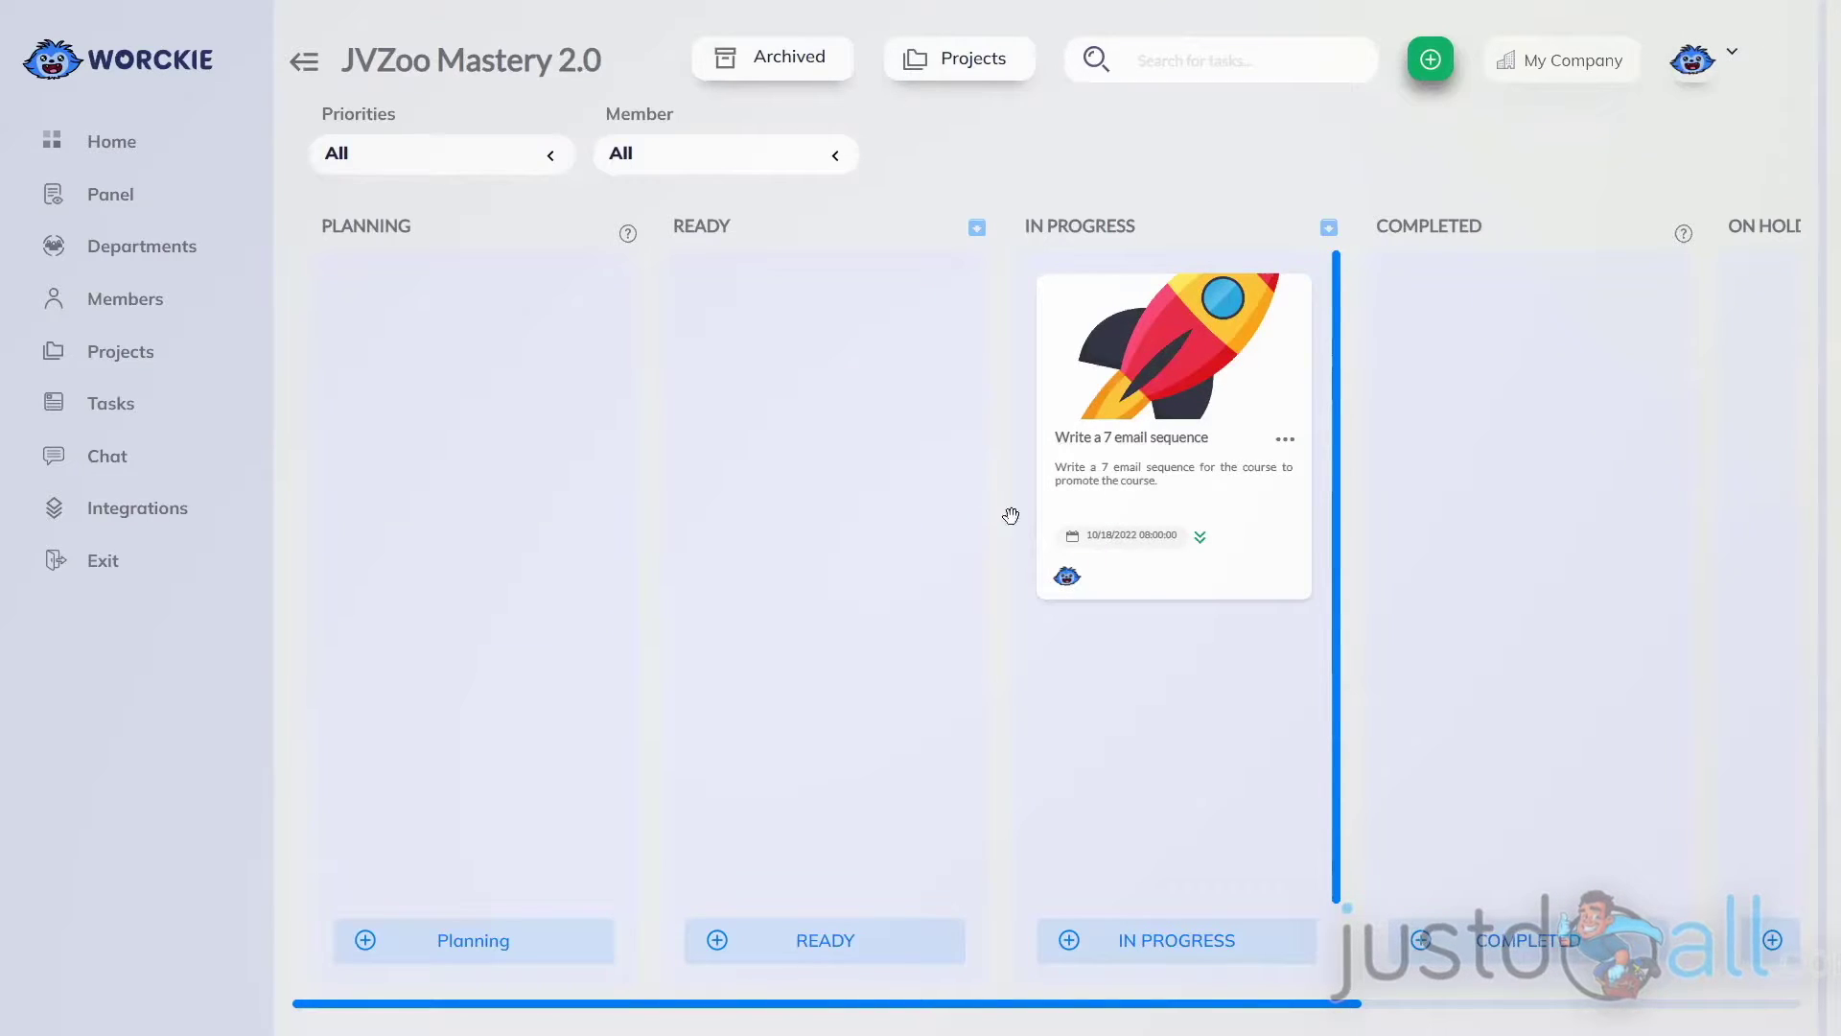
left_click_drag(1122, 372, 1449, 366)
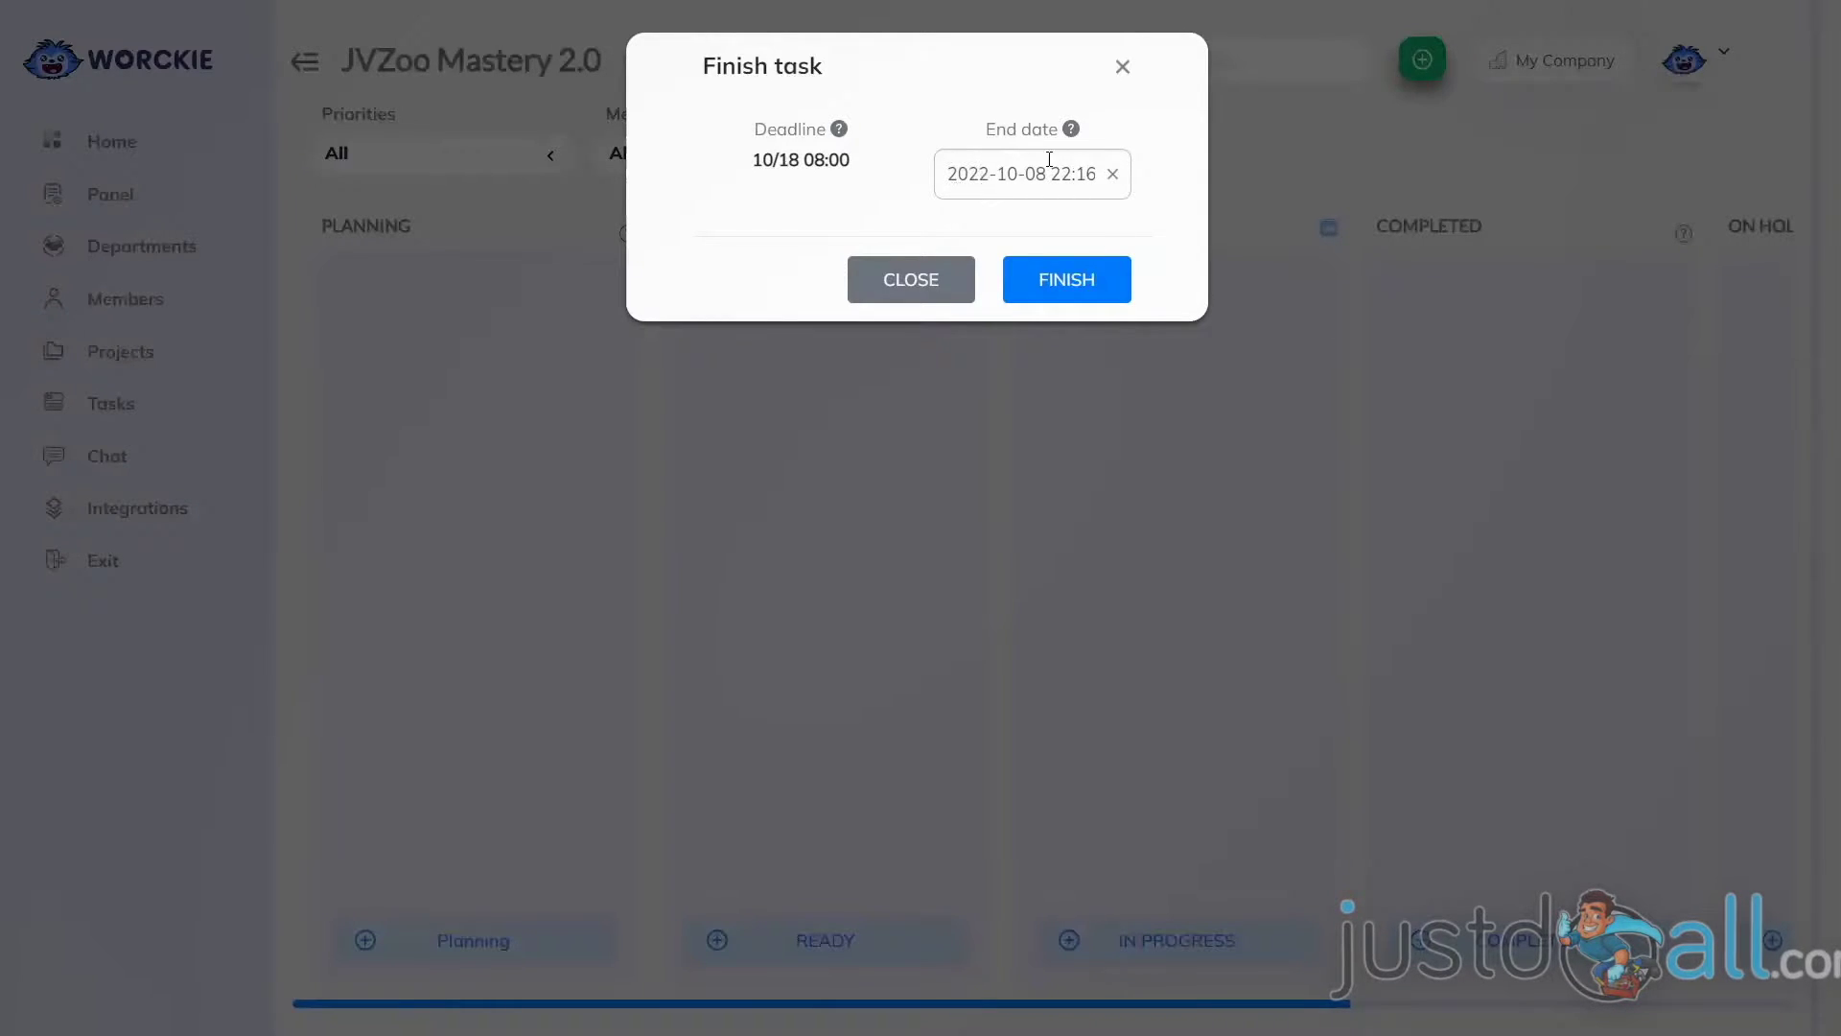
left_click(1059, 281)
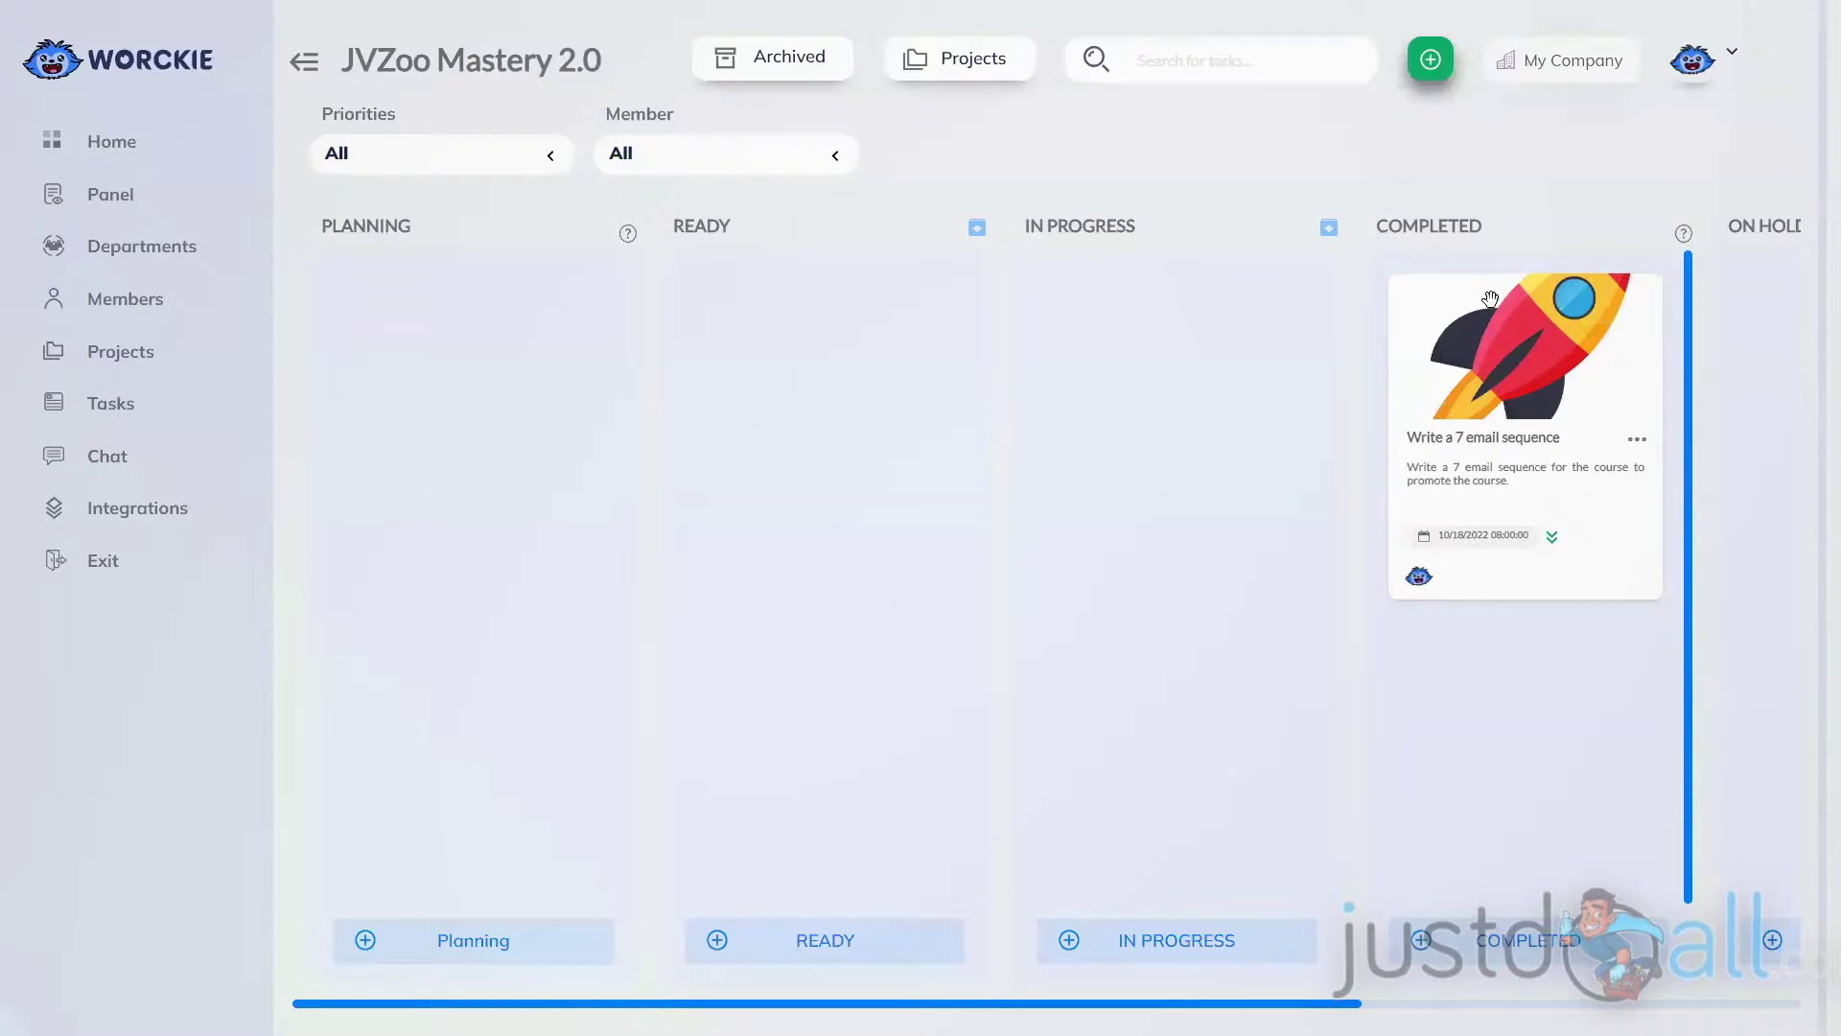
Step: Examine the actions available for the completed email sequence task, and open the company's task list
left_click(1637, 444)
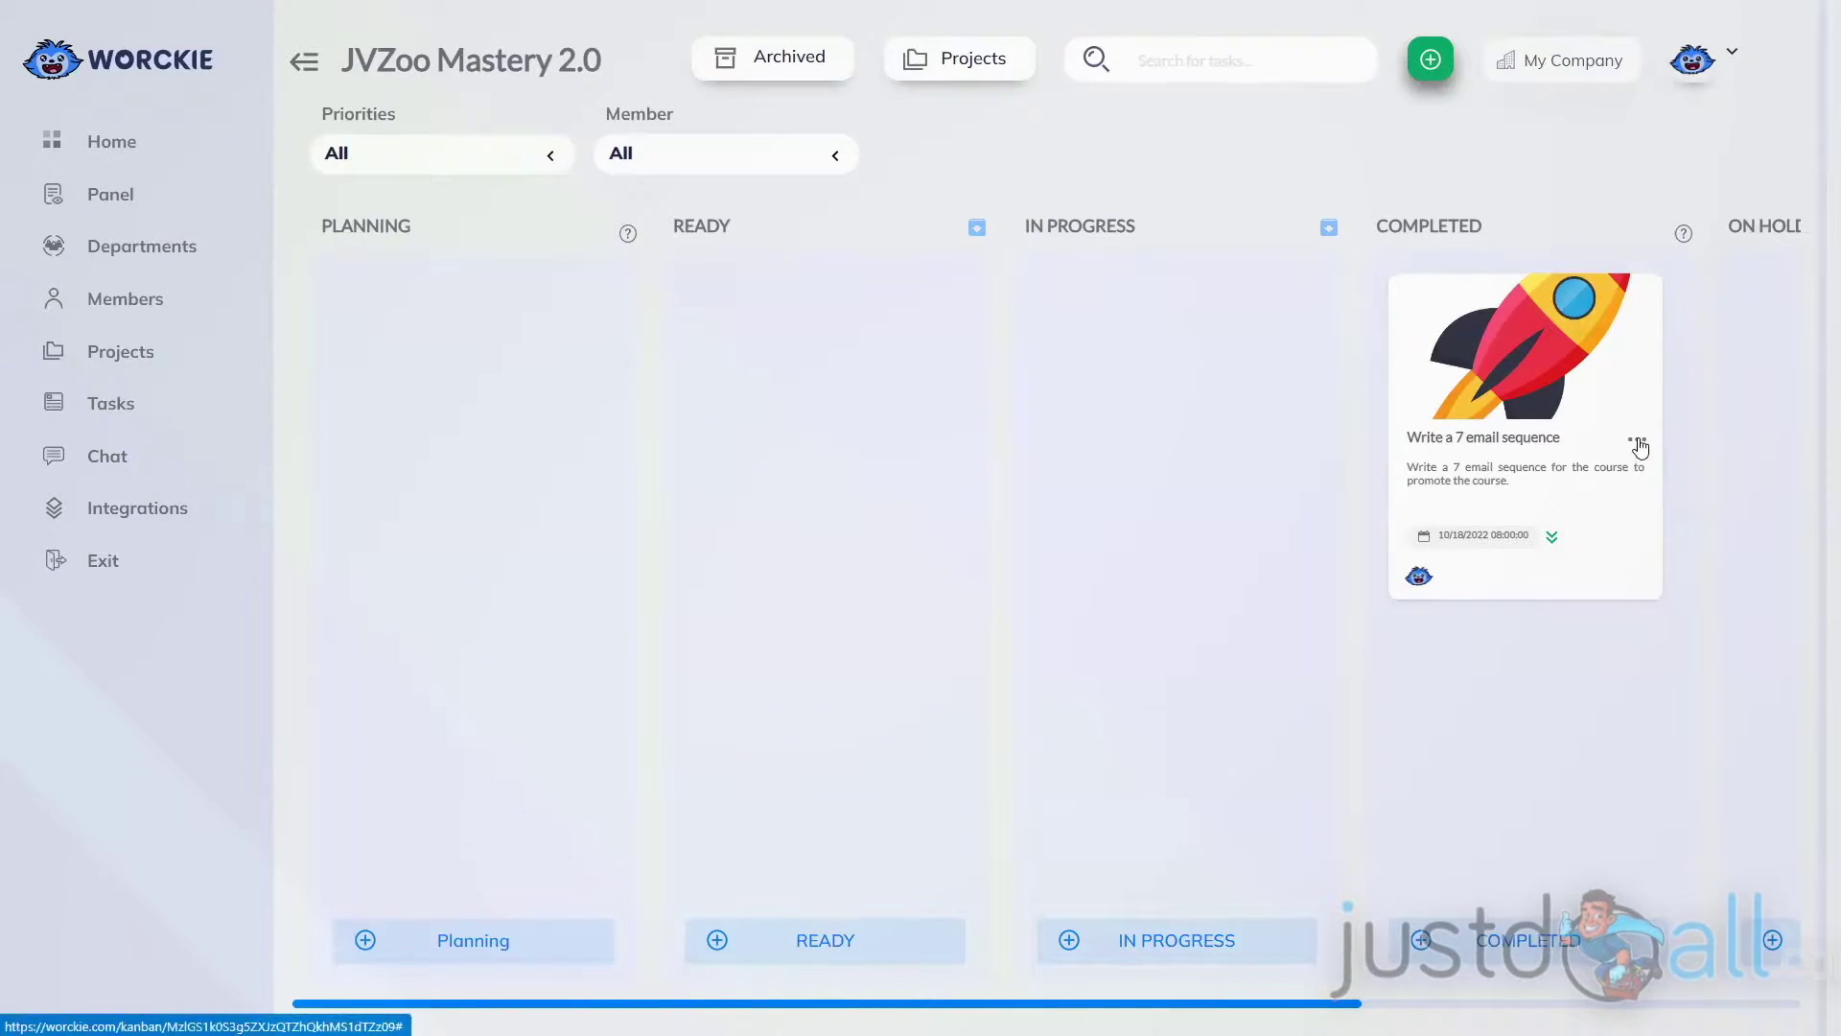
left_click(1636, 446)
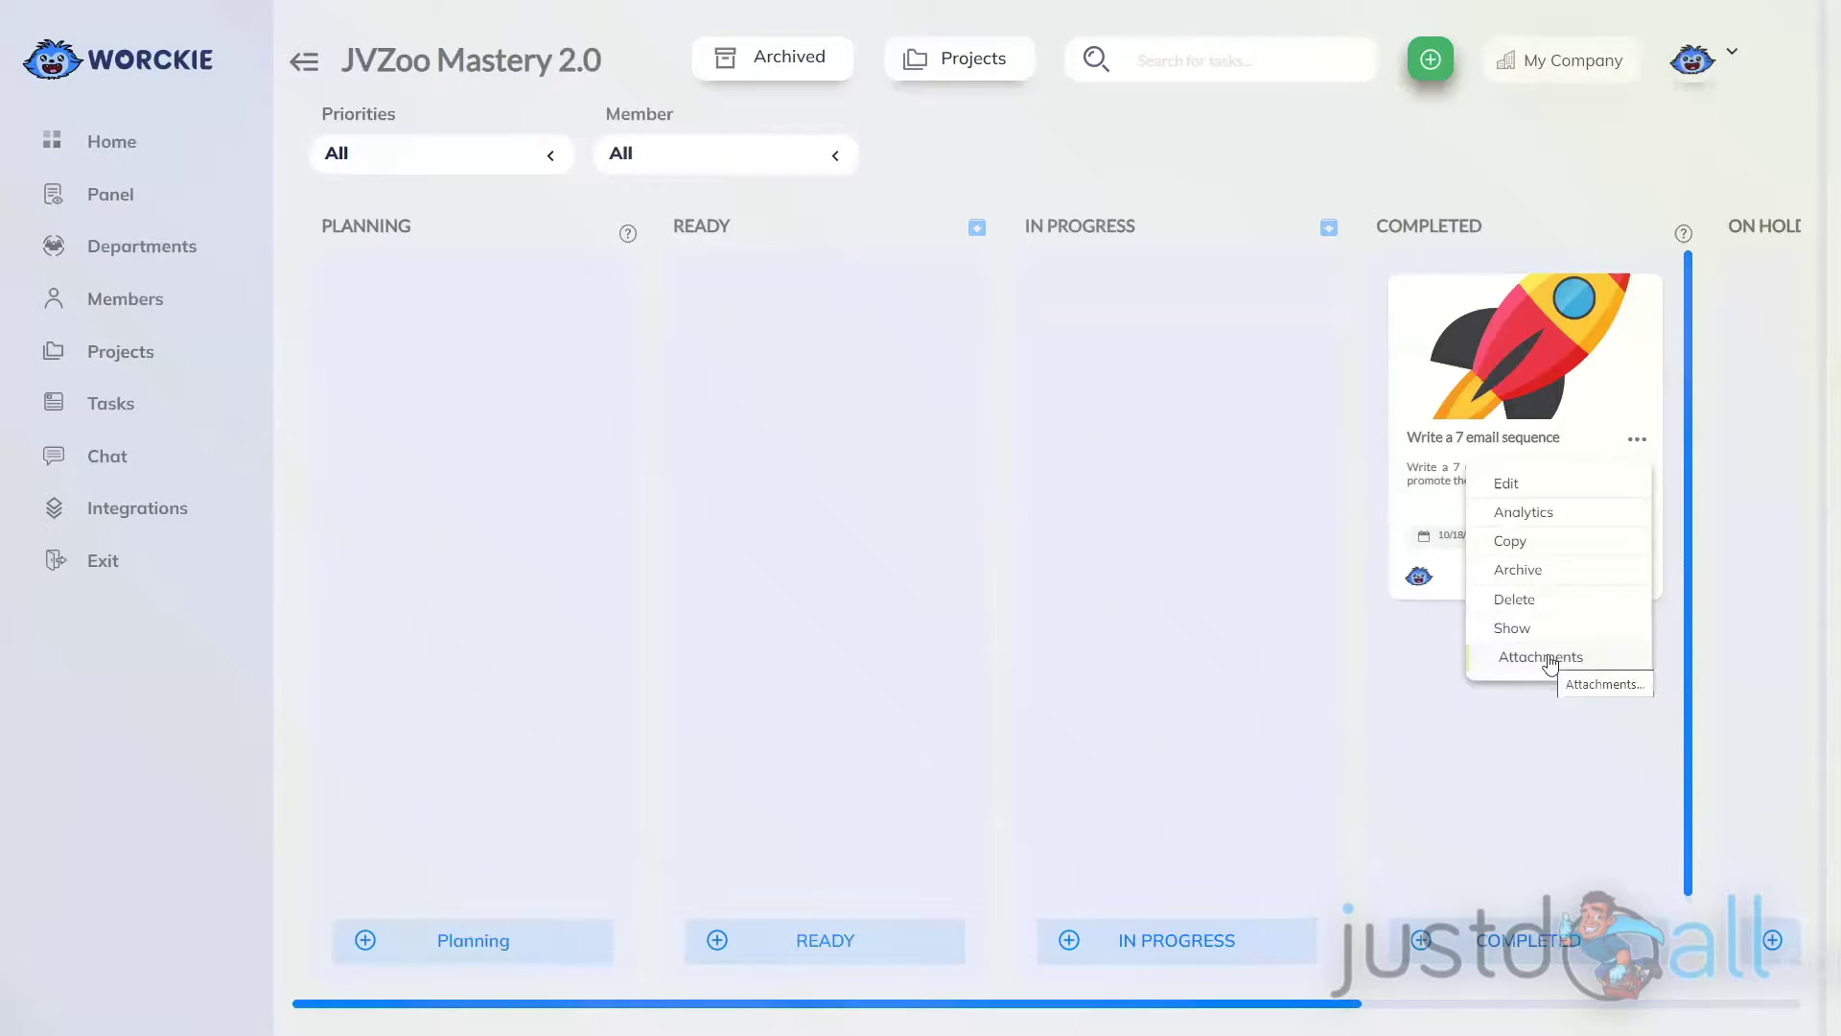
left_click(1445, 729)
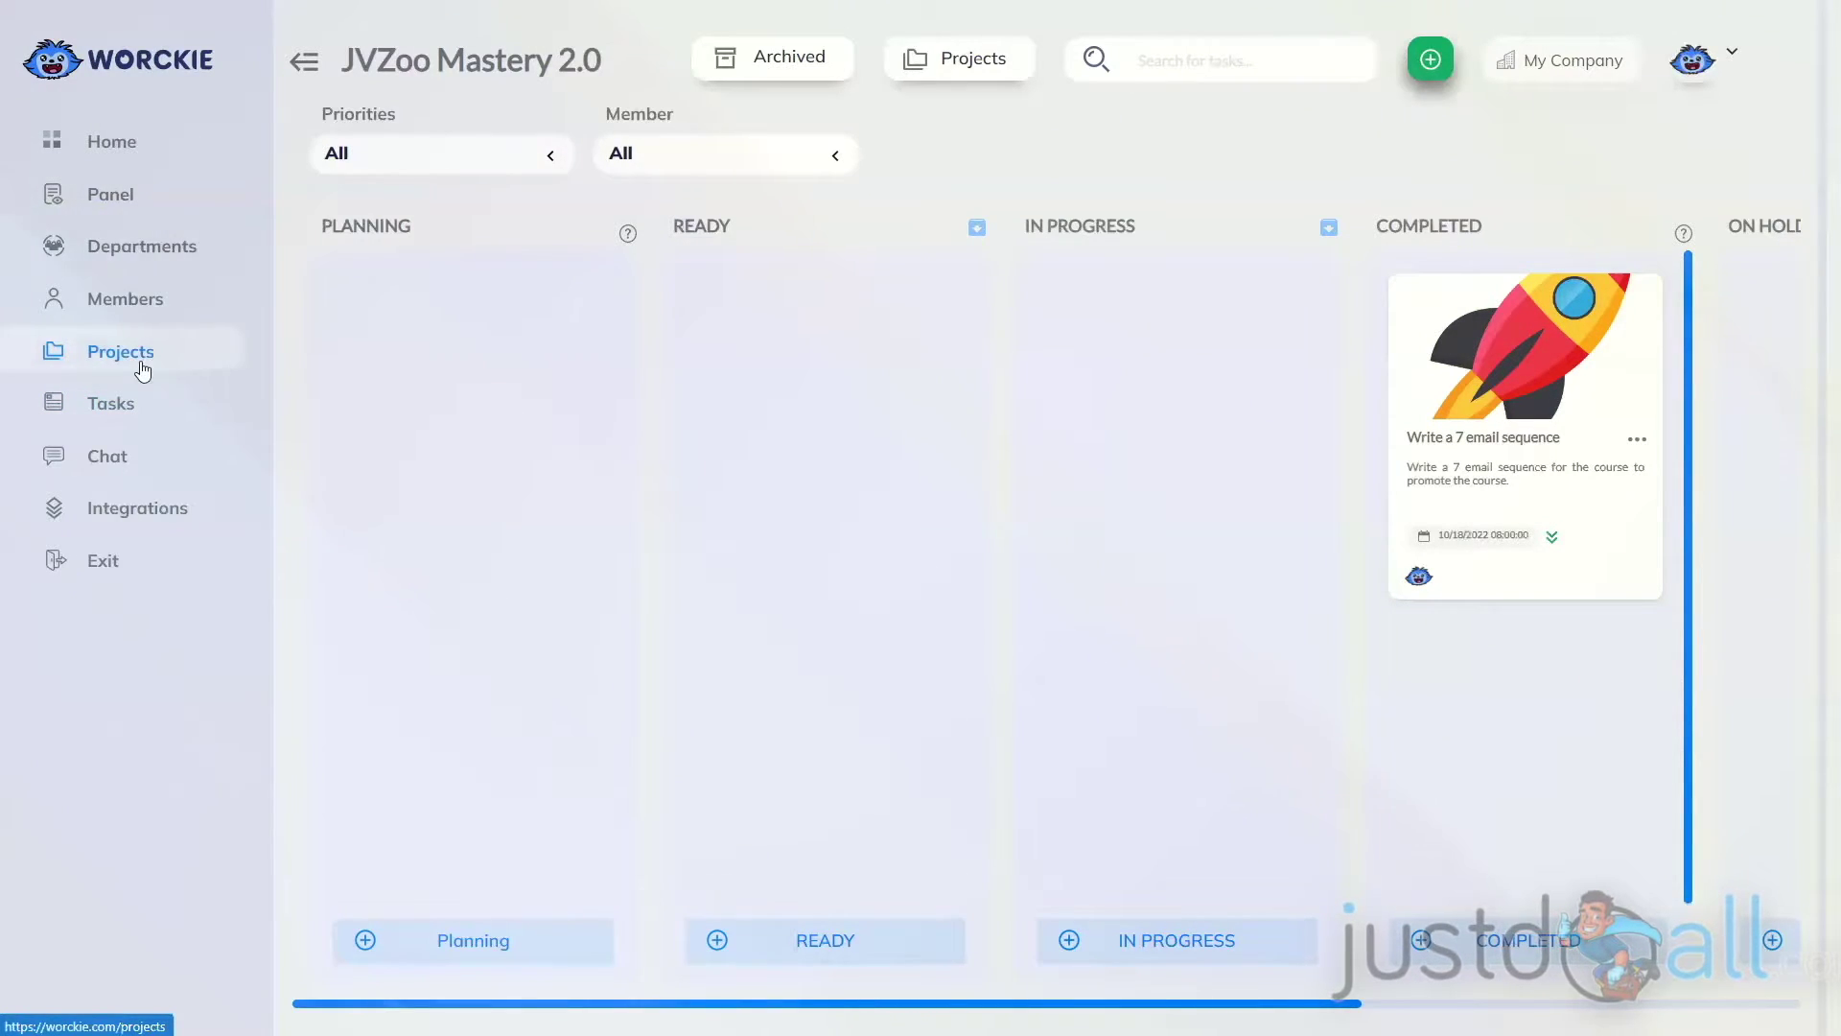
left_click(124, 414)
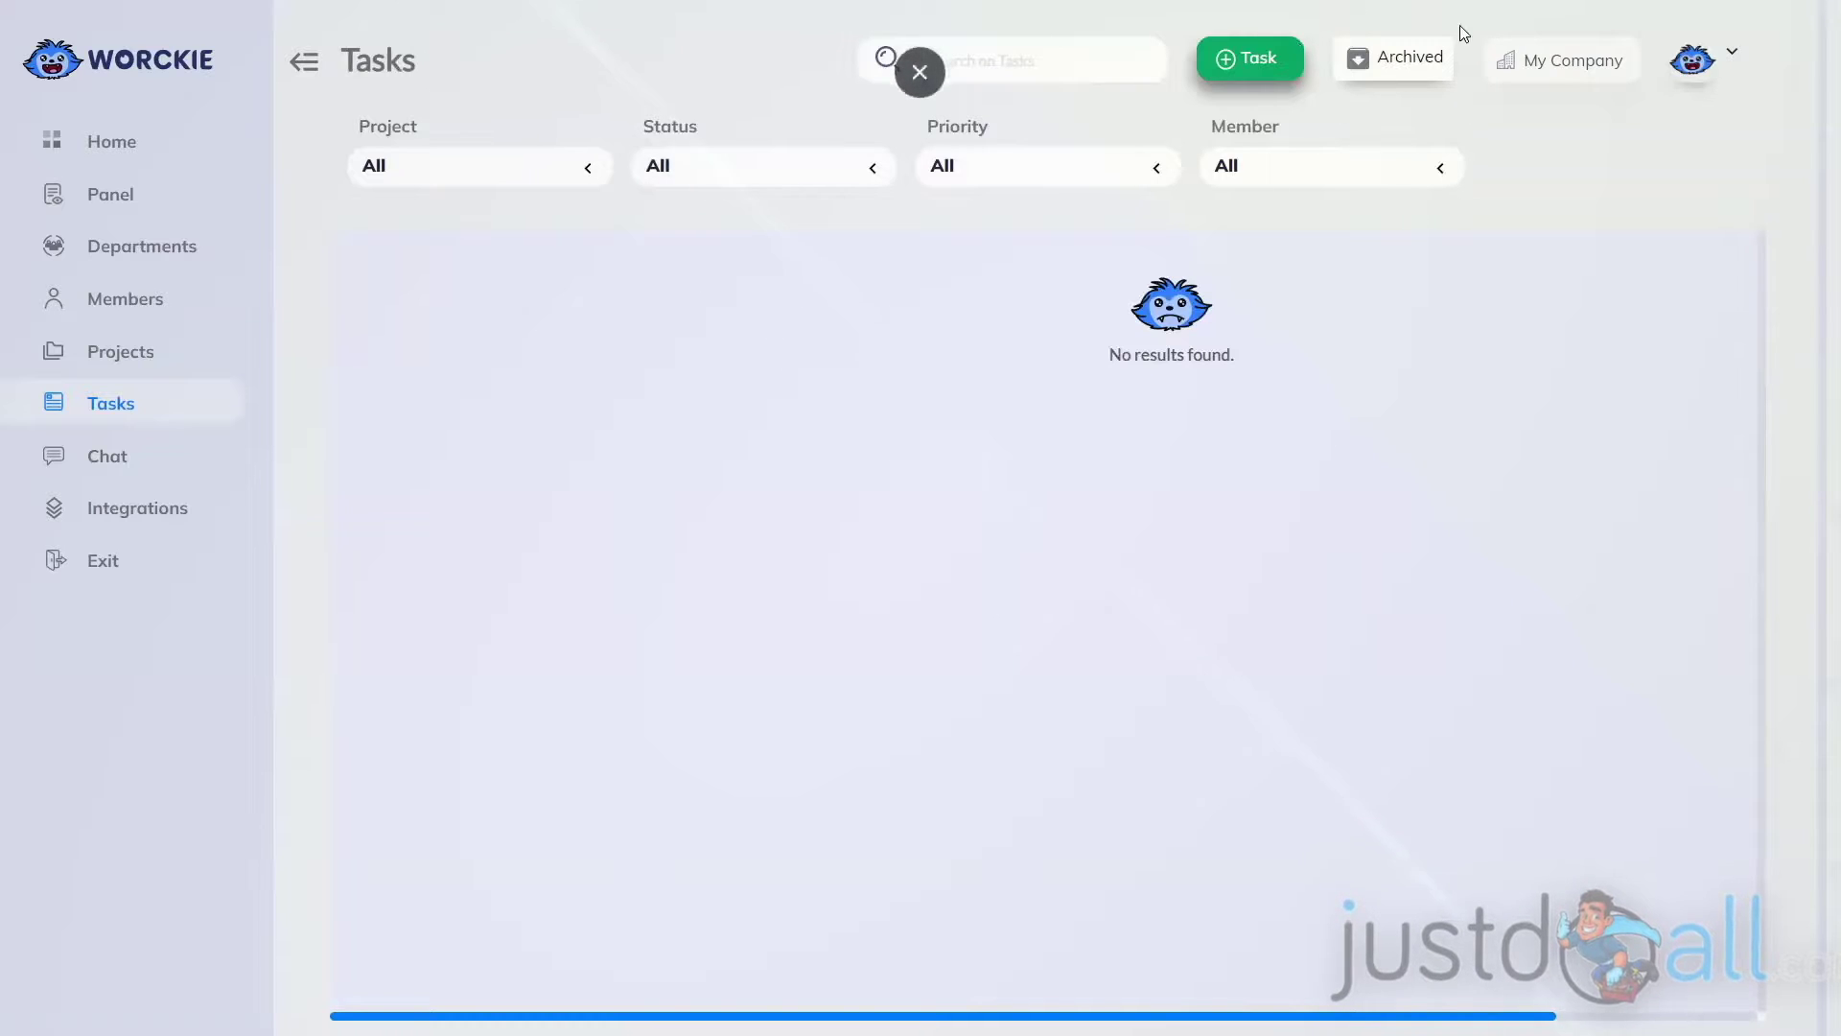
Step: Check the archived tasks, and create the JVZoo Mastery 2.0 task "Create sales page" for the course's sales page, due 10/12/2022 00:00
left_click(1397, 65)
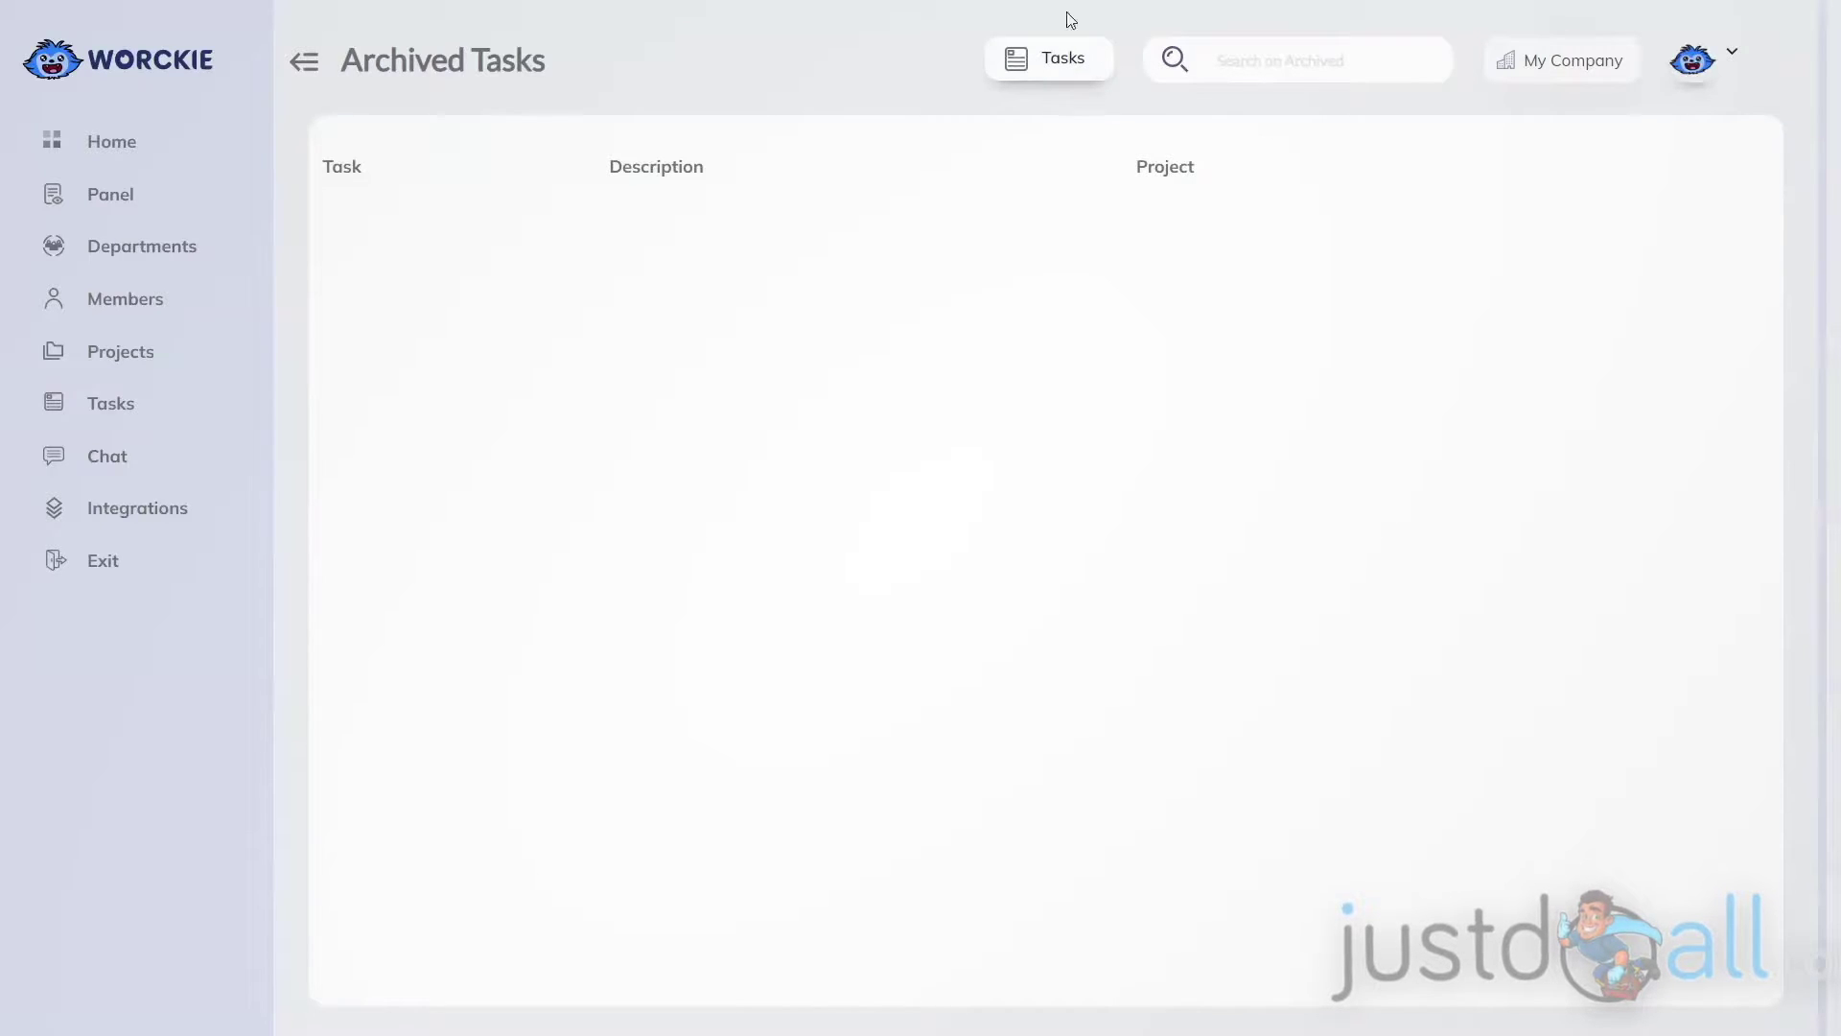
left_click(1033, 63)
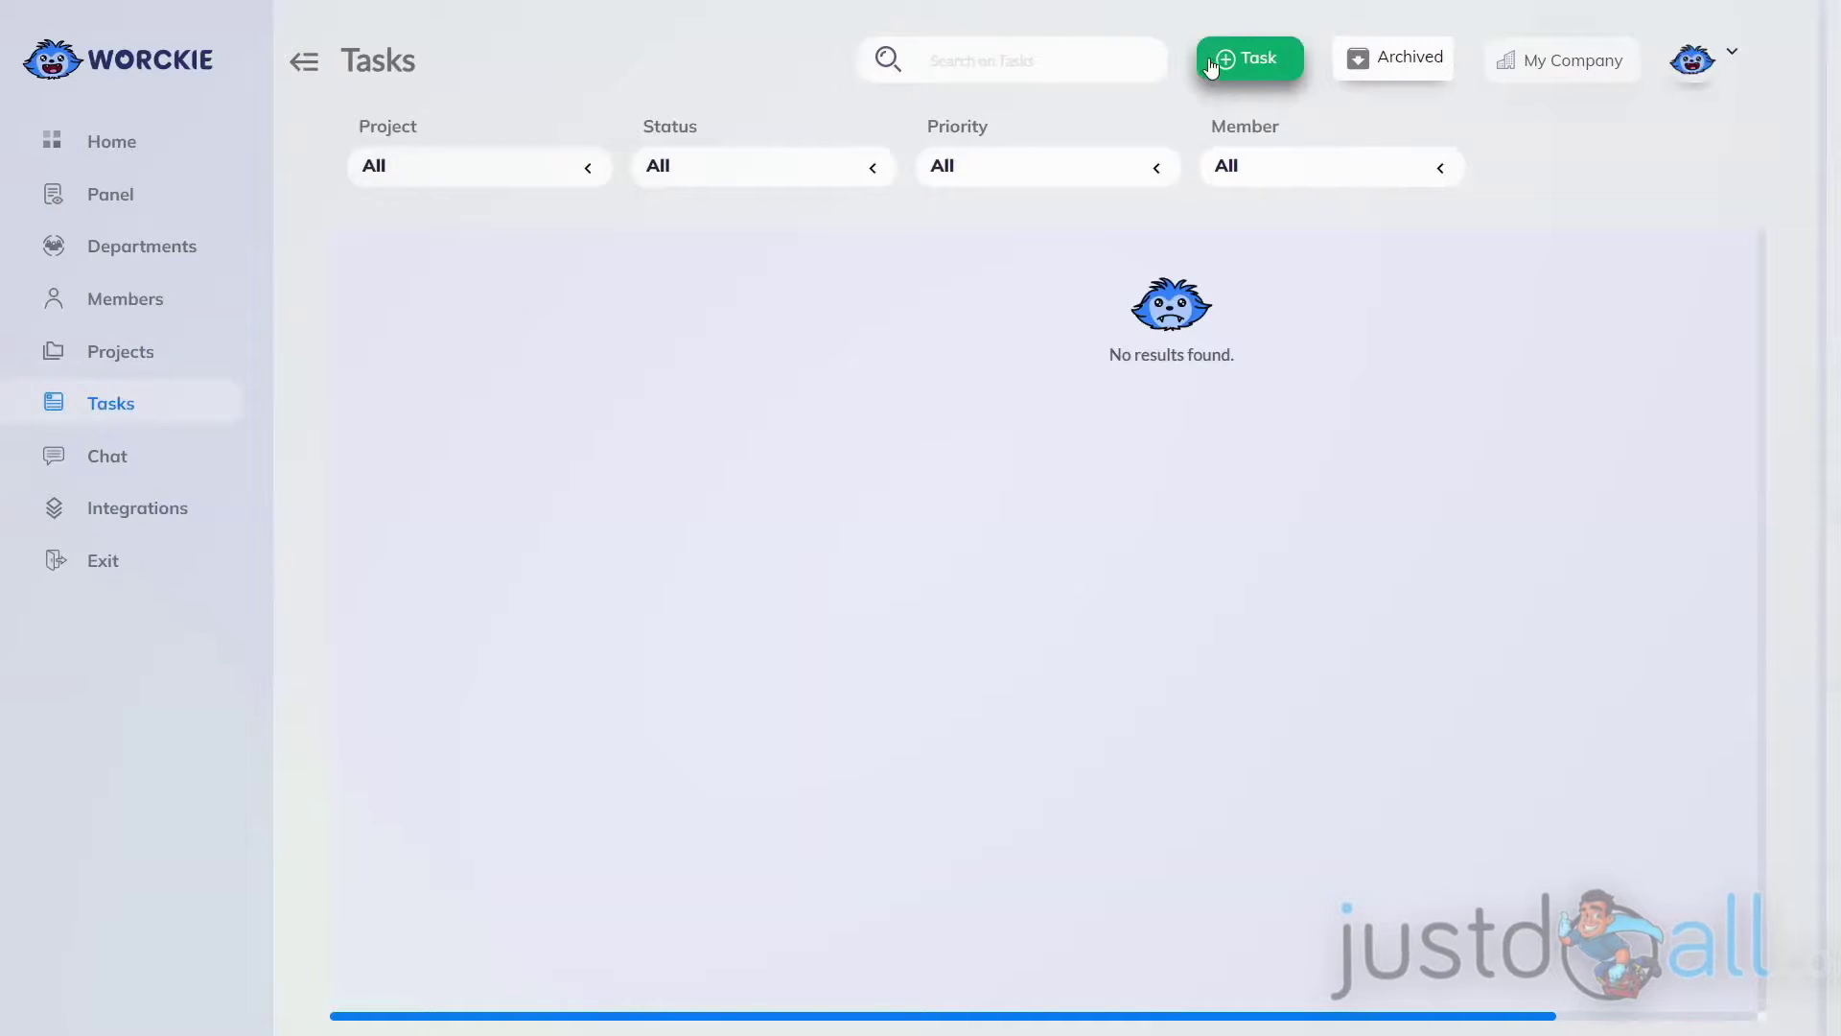
left_click(1245, 61)
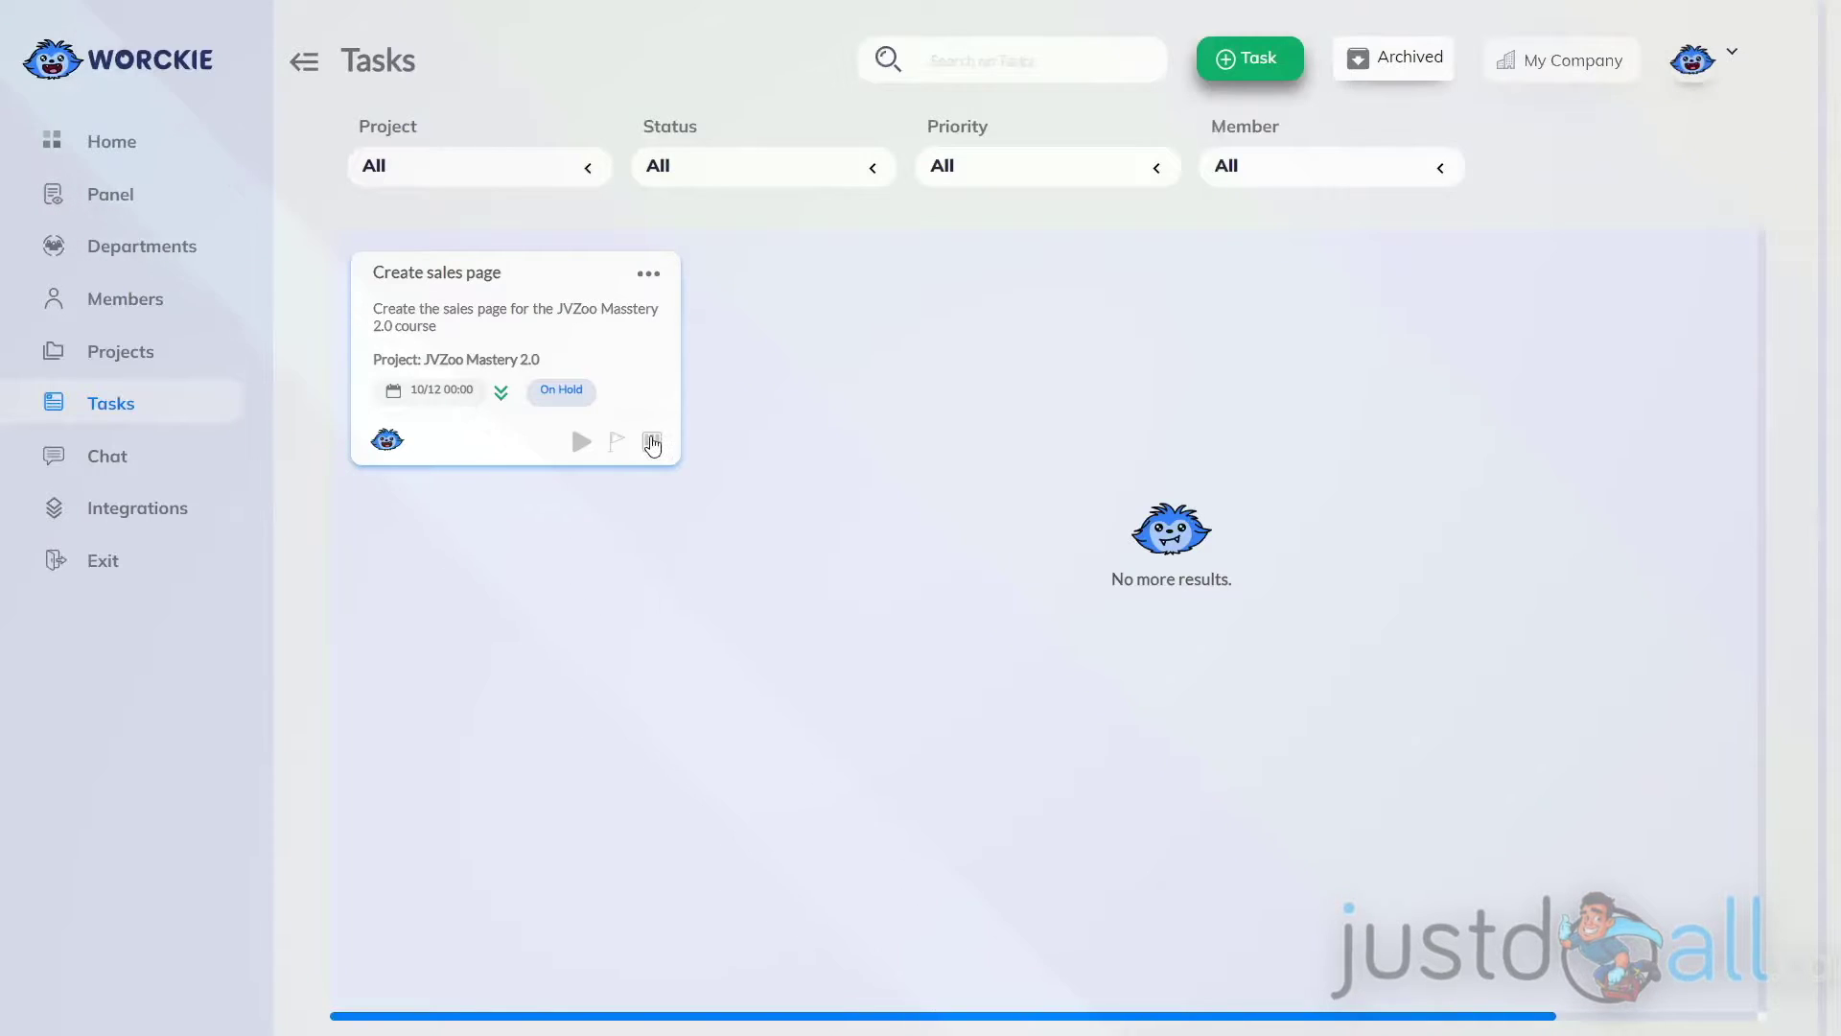
Step: Examine the actions available for the "Create sales page" task, and start and pause work on it
left_click(648, 280)
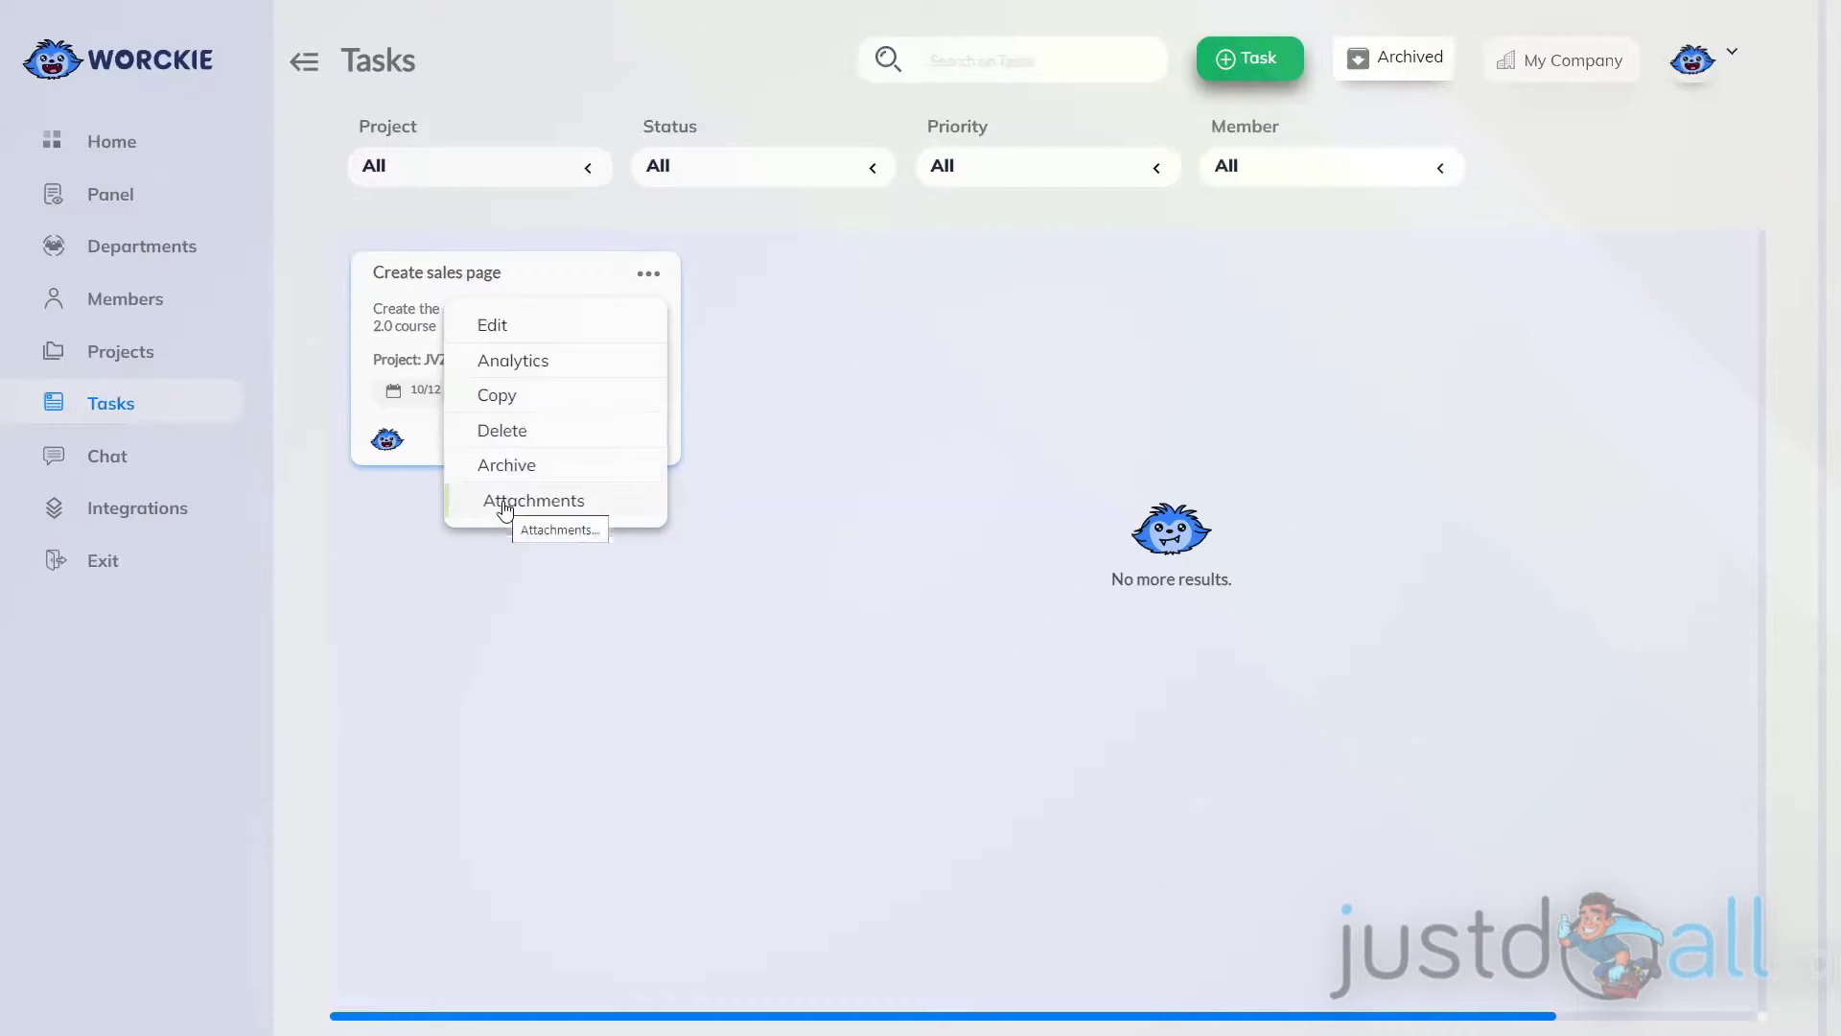
left_click(703, 473)
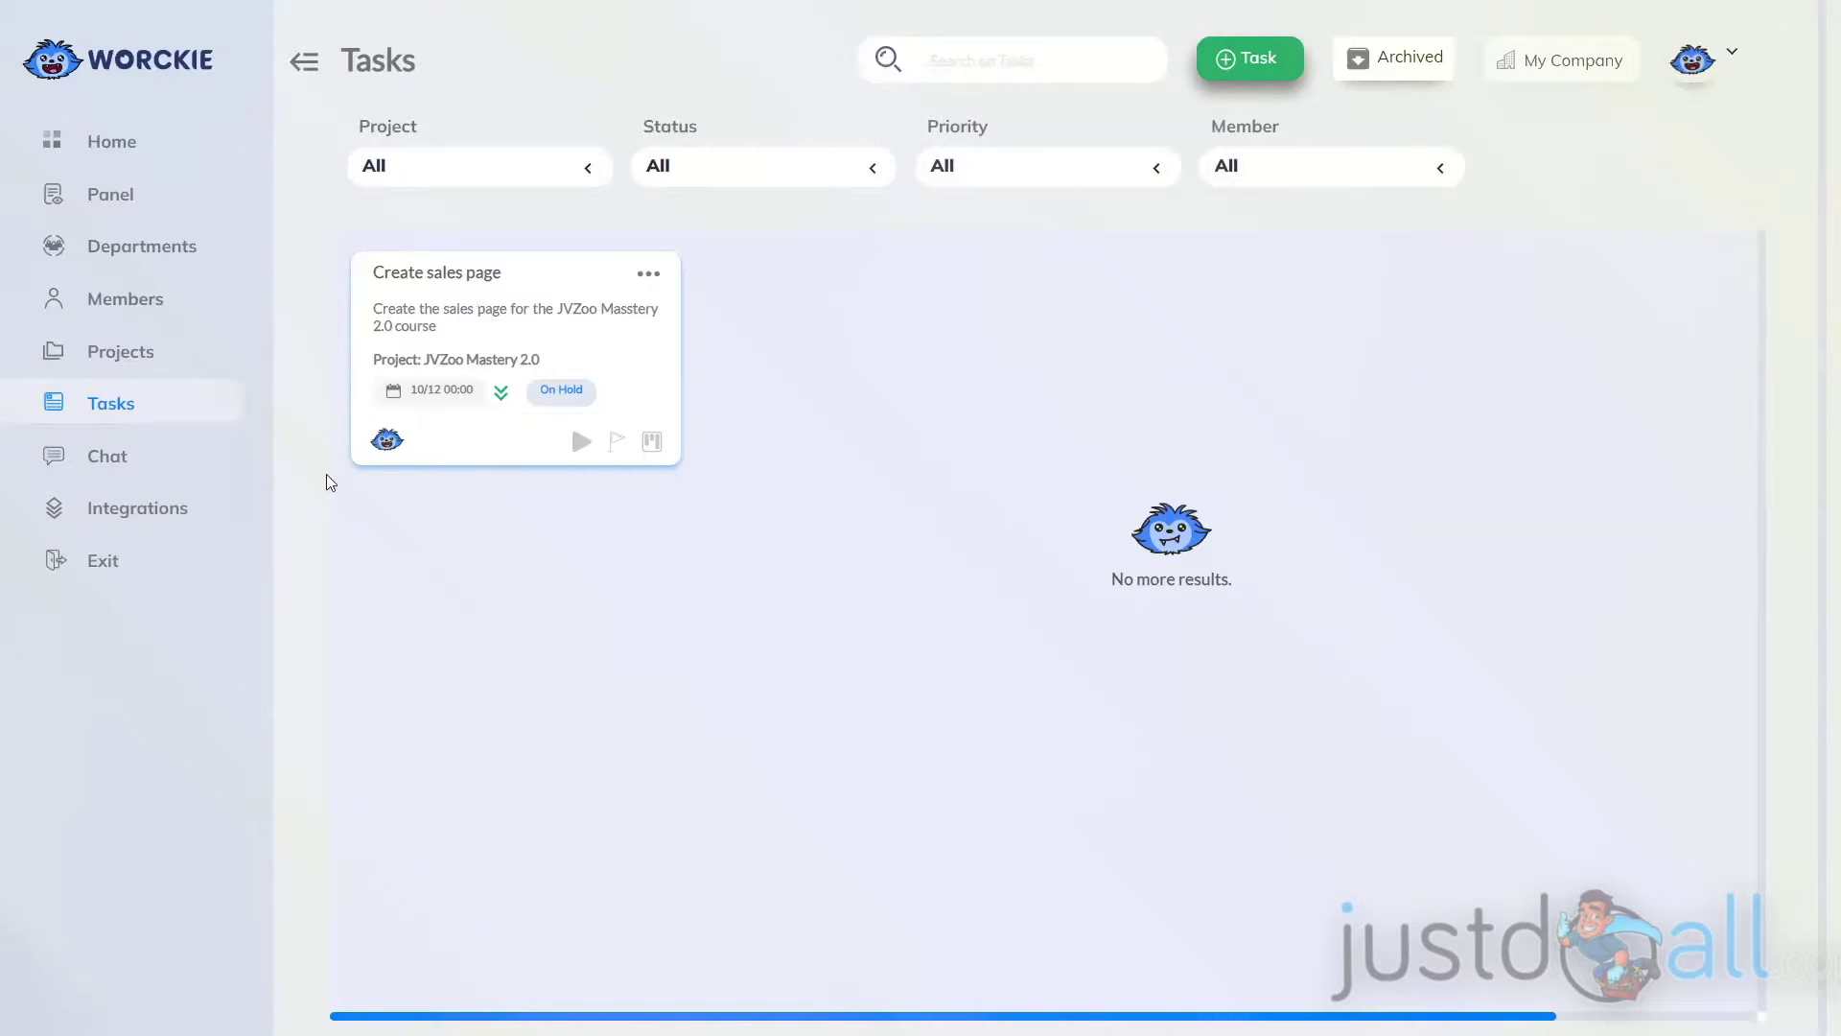
left_click(578, 446)
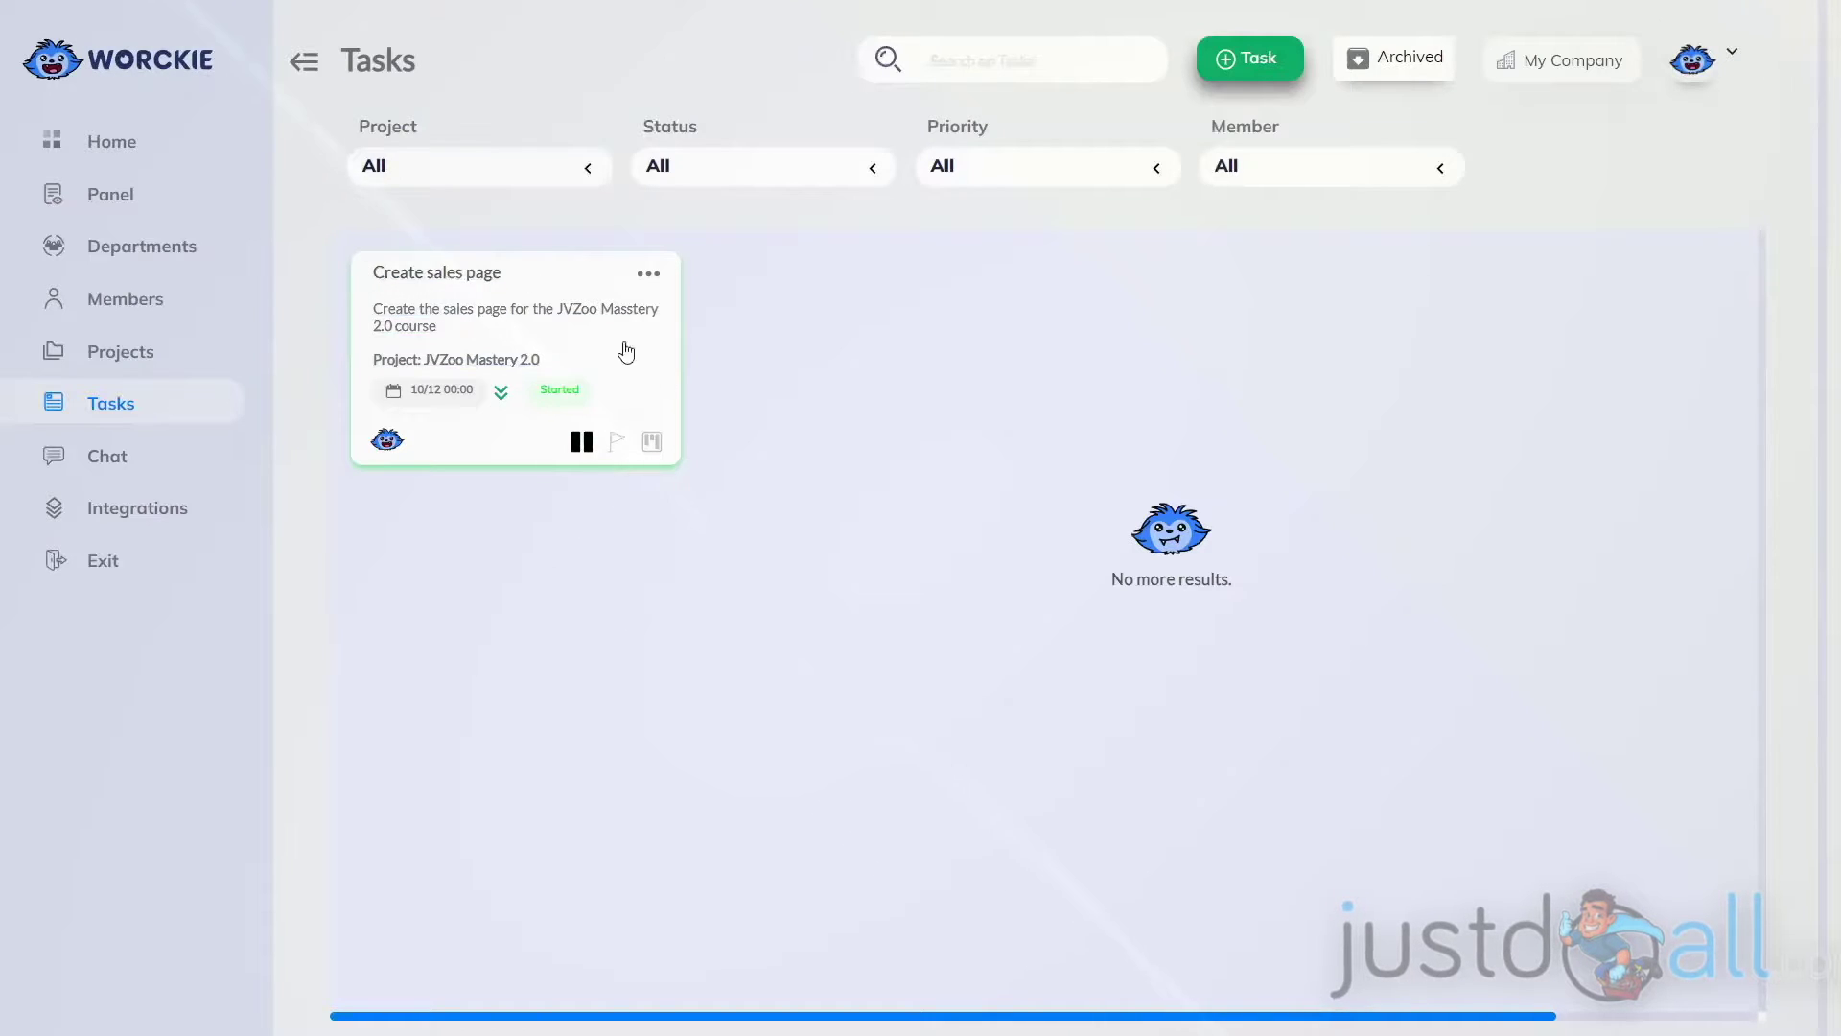
left_click(581, 442)
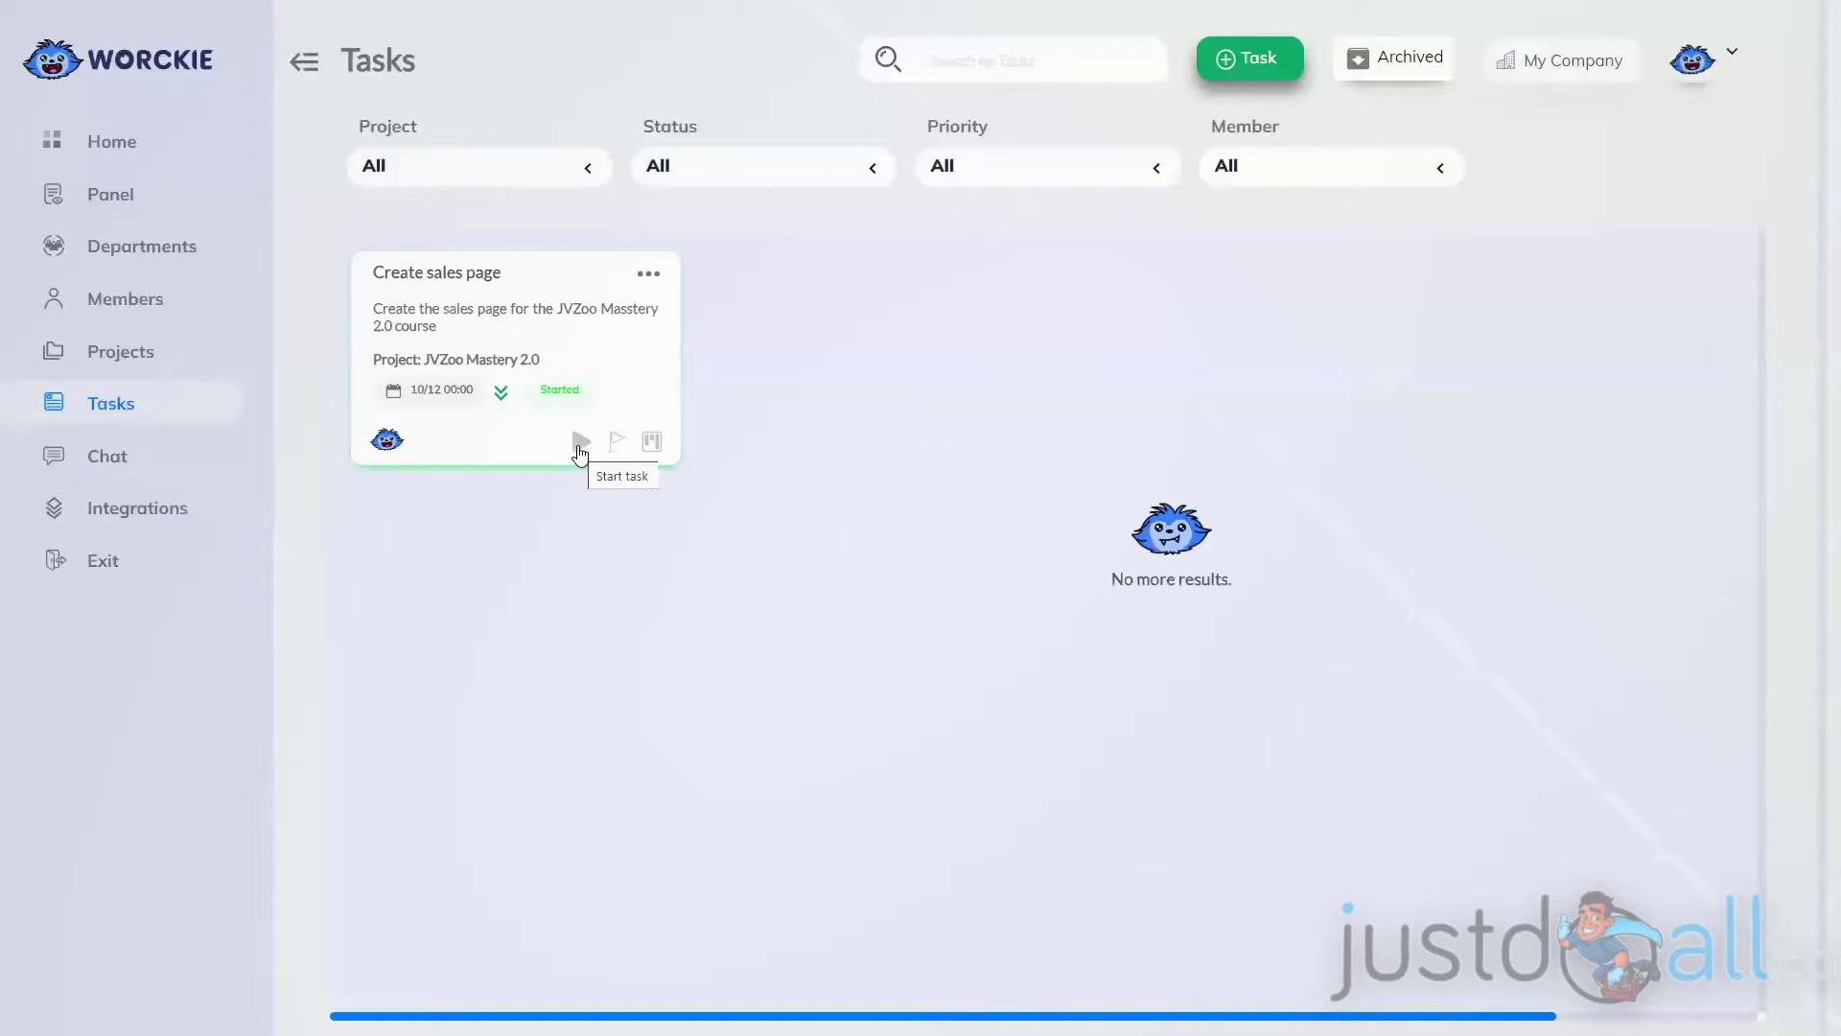
Step: Open the project's kanban board from the sales page task, and move the task to PLANNING and on to ON HOLD
left_click(651, 443)
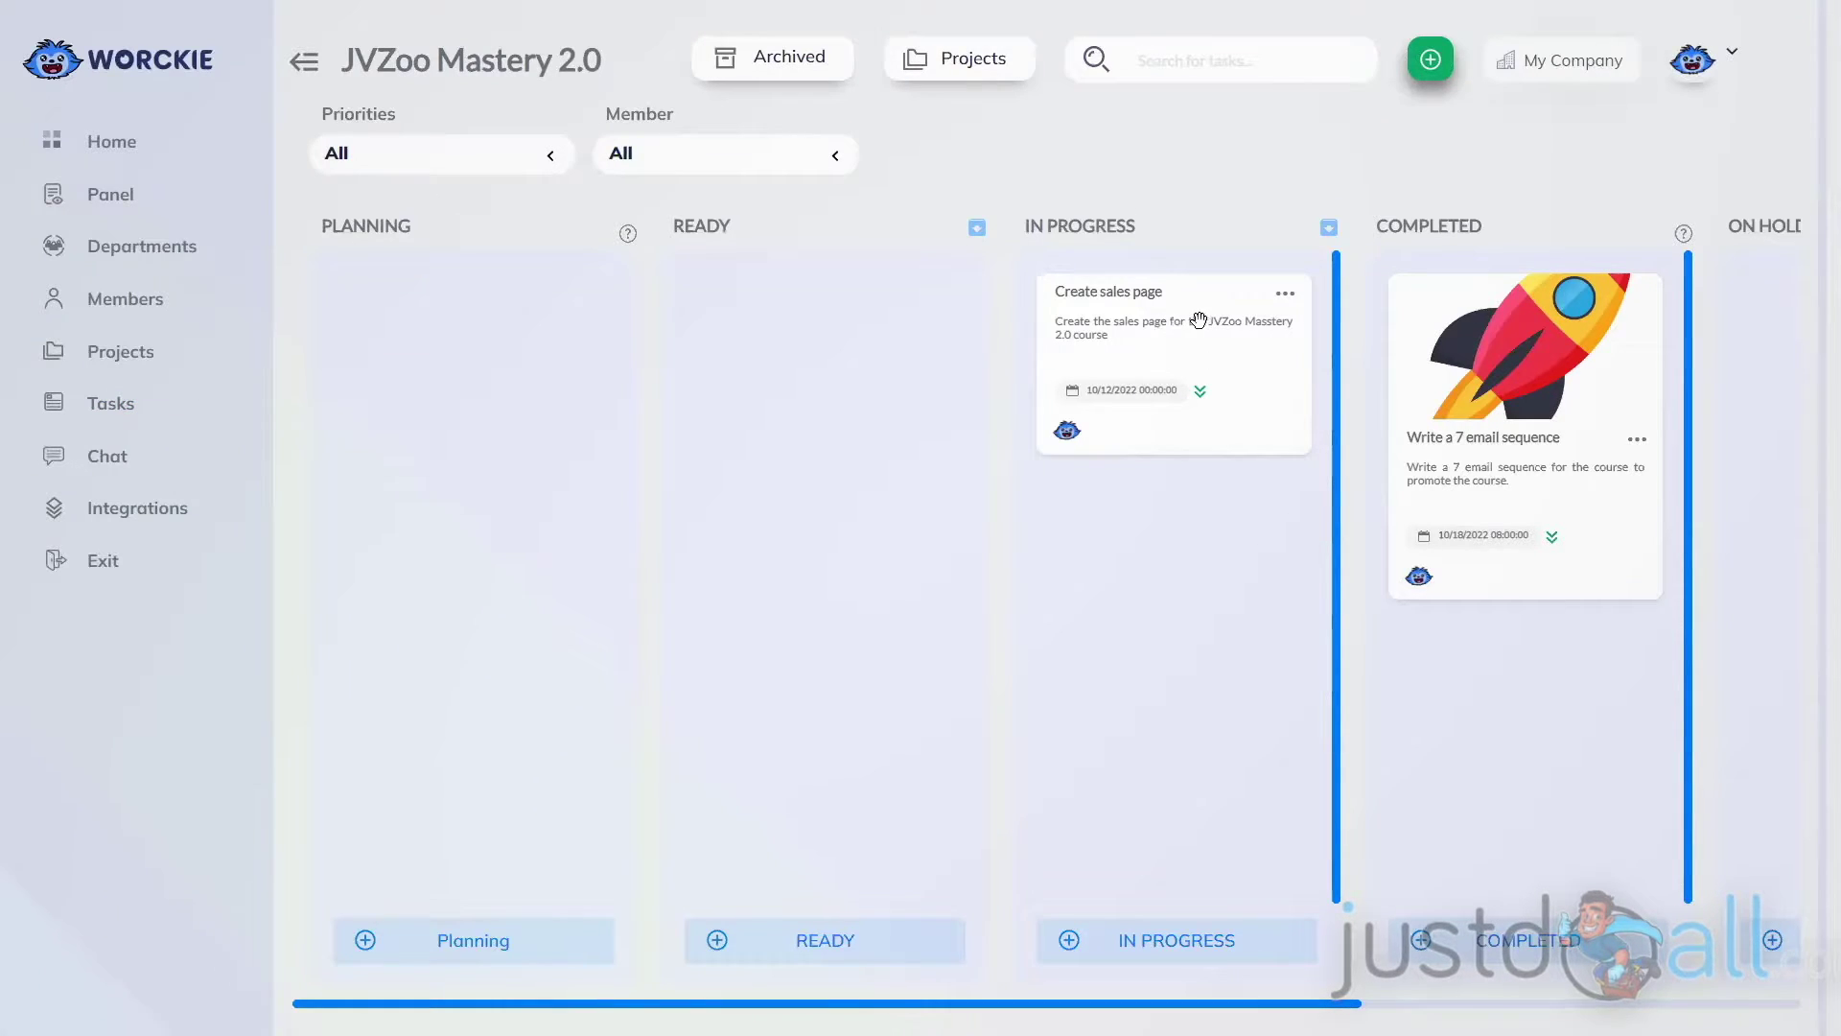
left_click_drag(1150, 329, 338, 331)
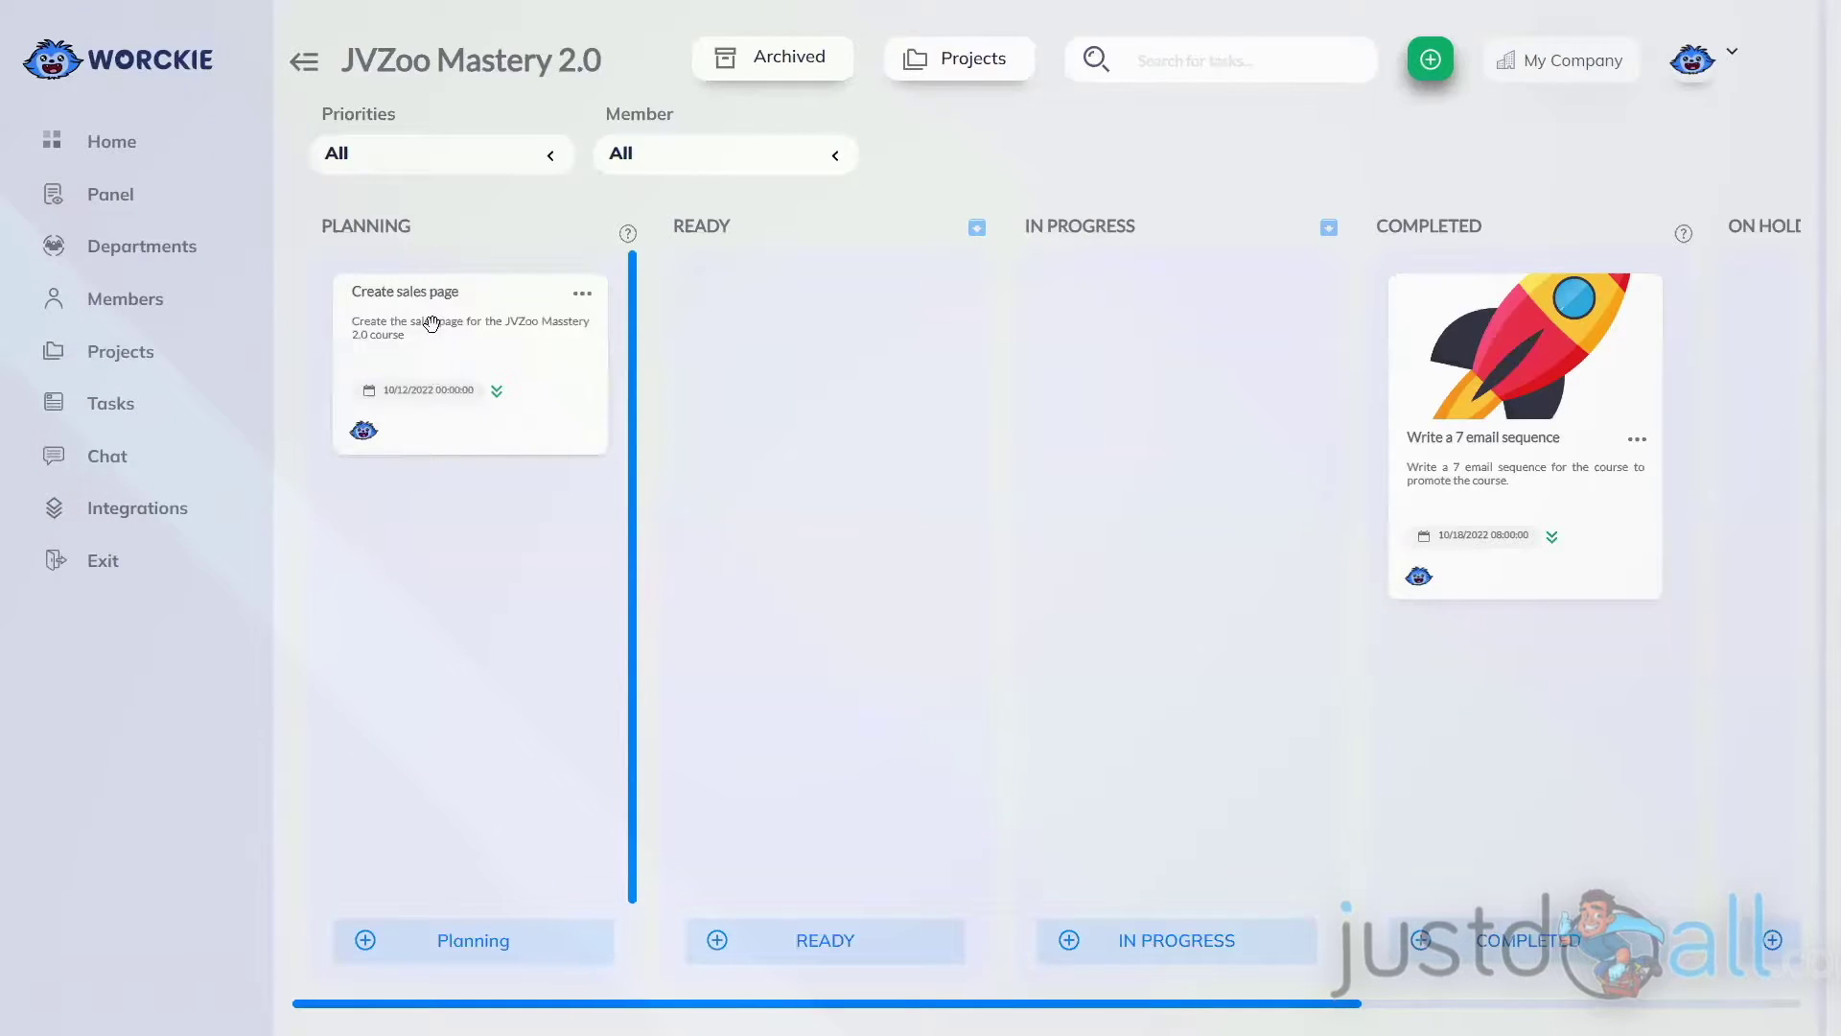
left_click_drag(432, 324, 1447, 324)
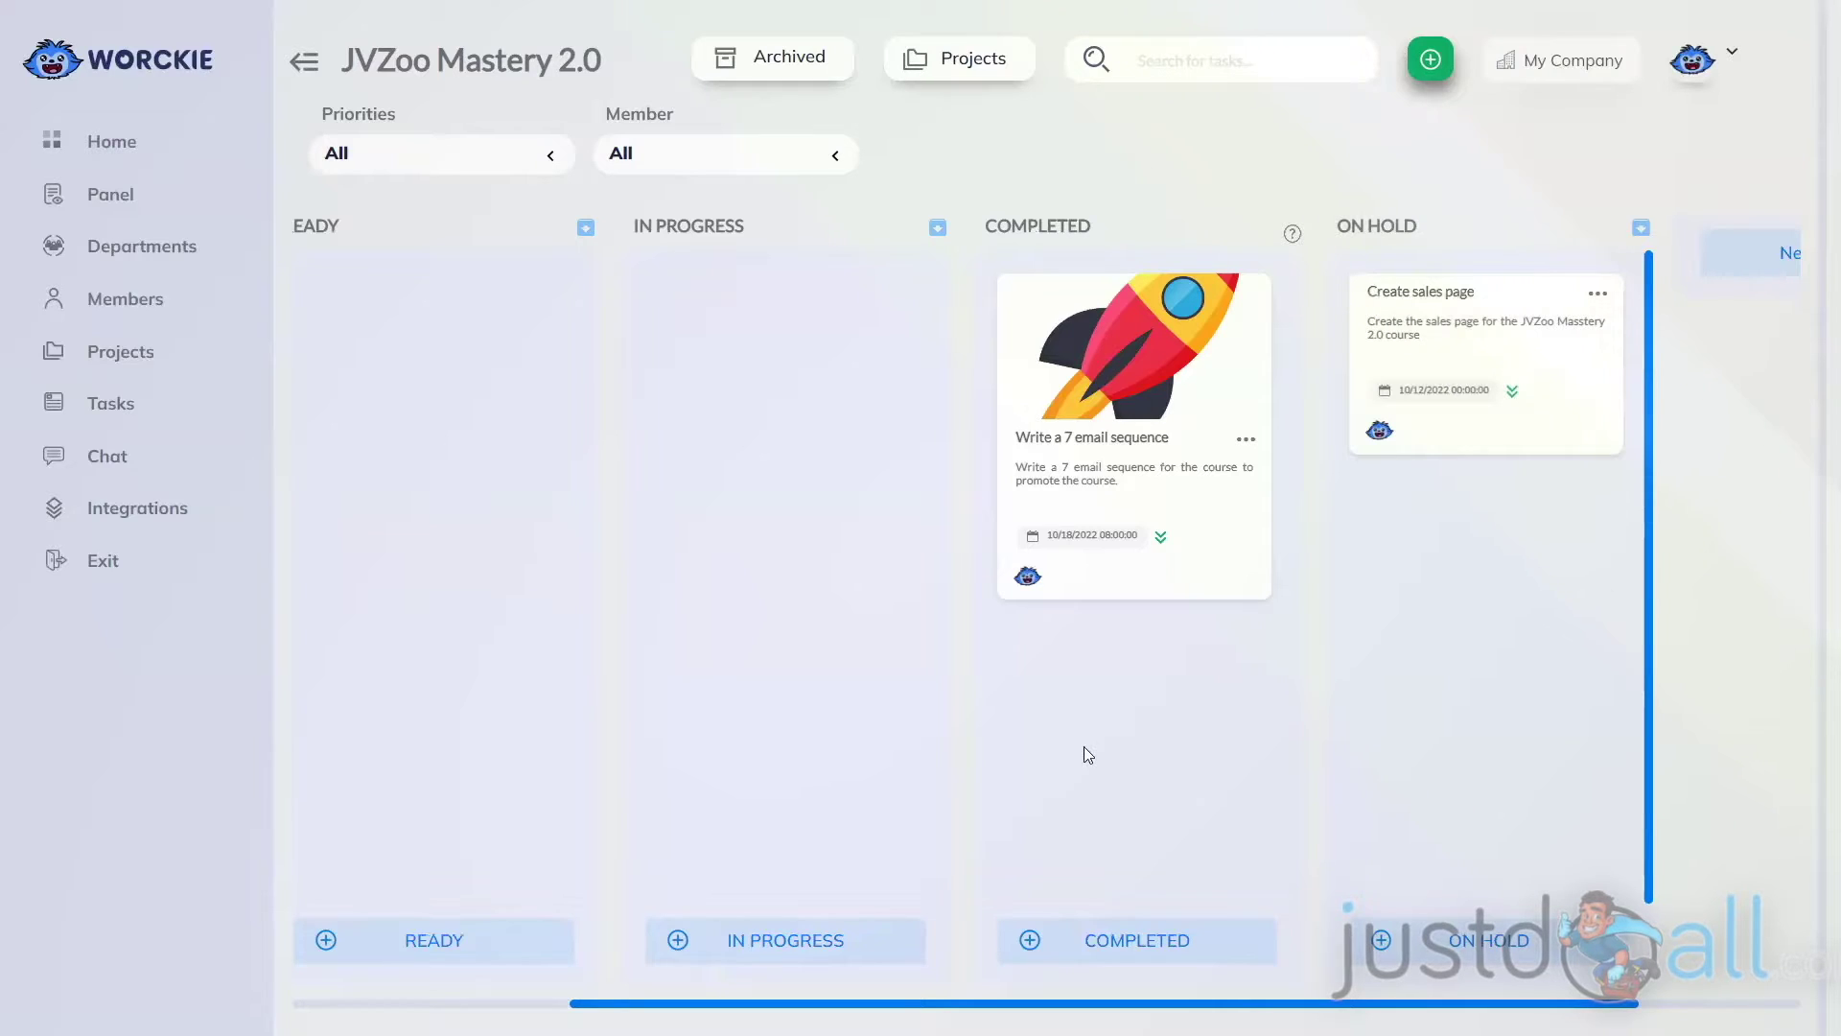
Step: Return to the company's task list and archive the "Create sales page" task
left_click(110, 402)
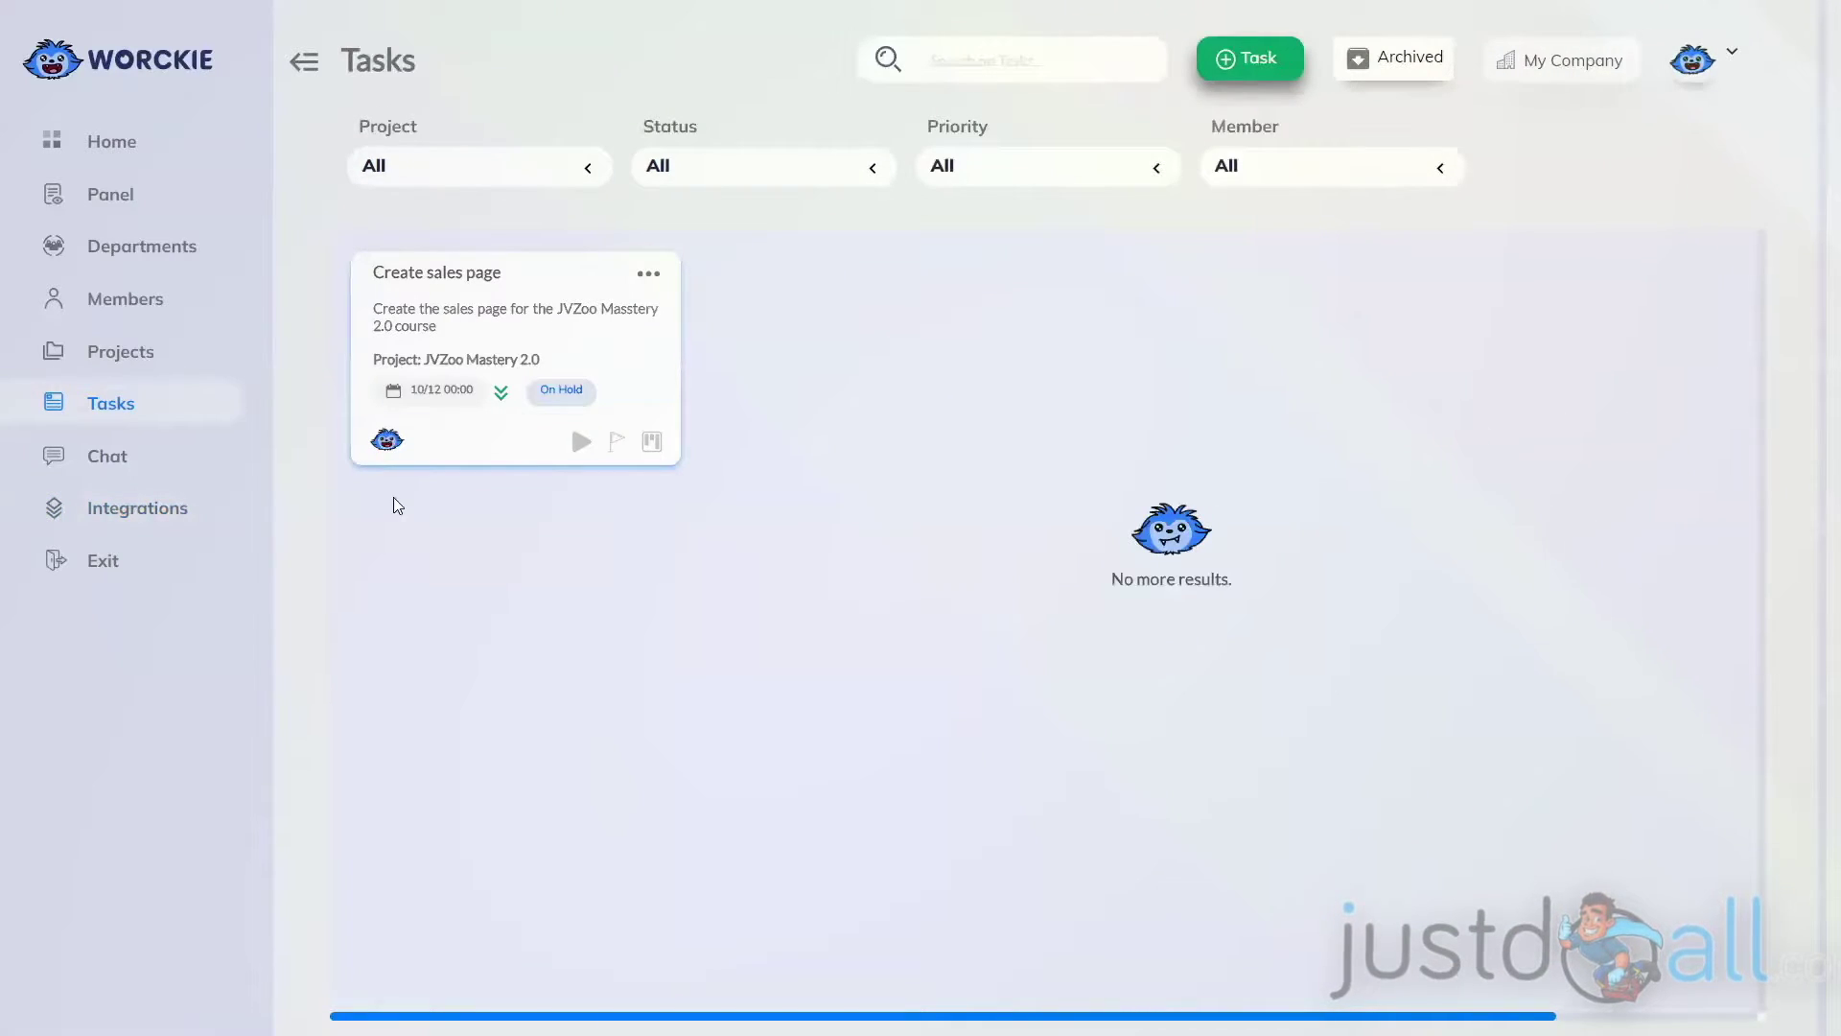
left_click(649, 275)
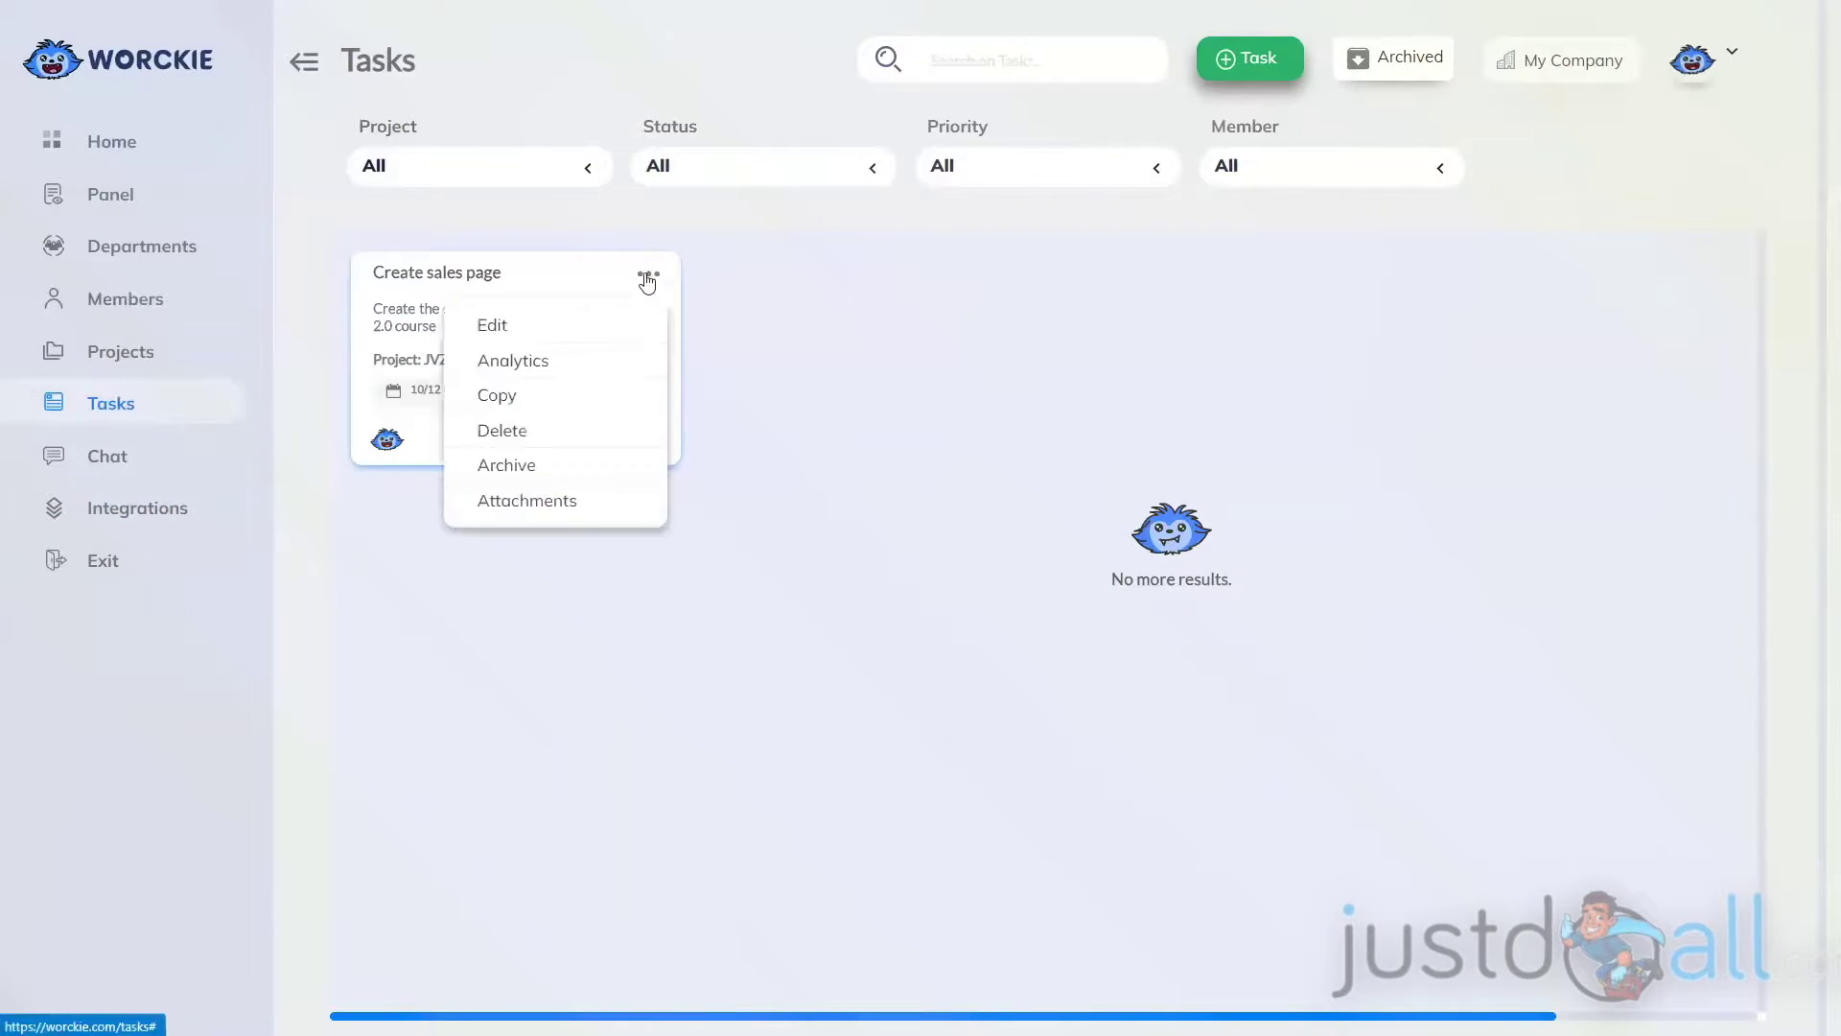
left_click(508, 464)
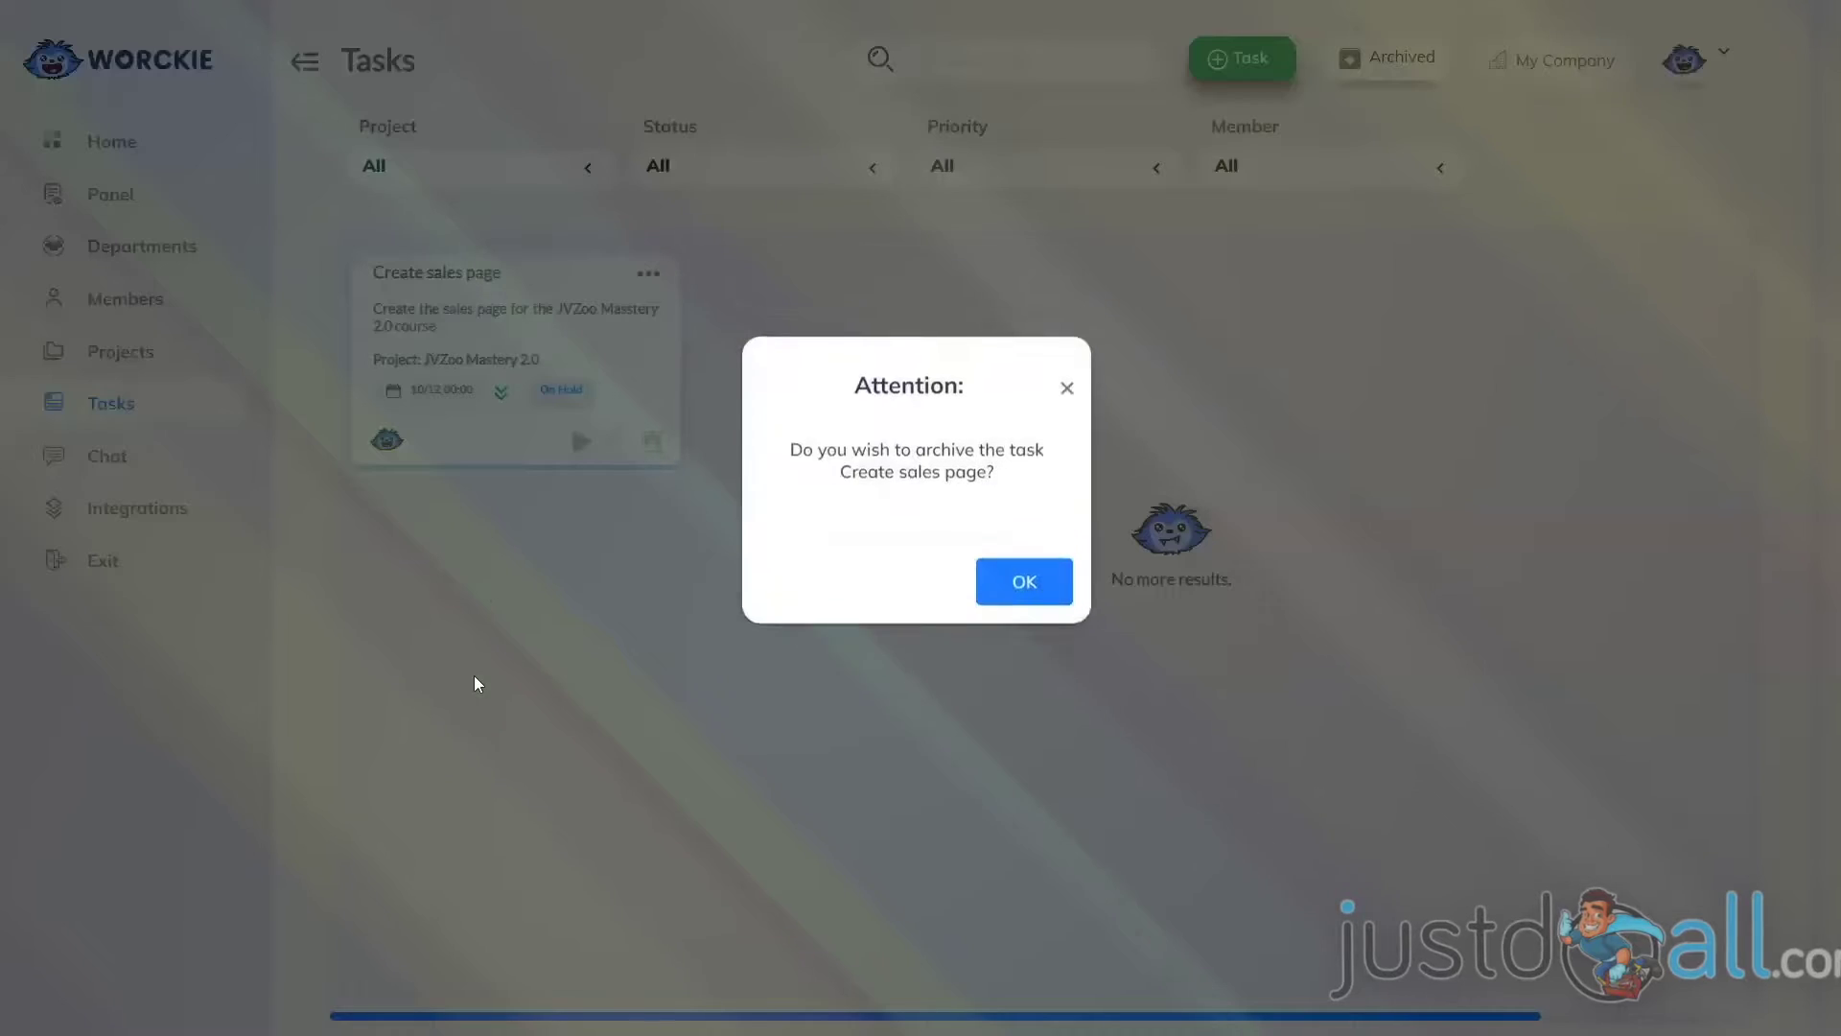
left_click(1026, 628)
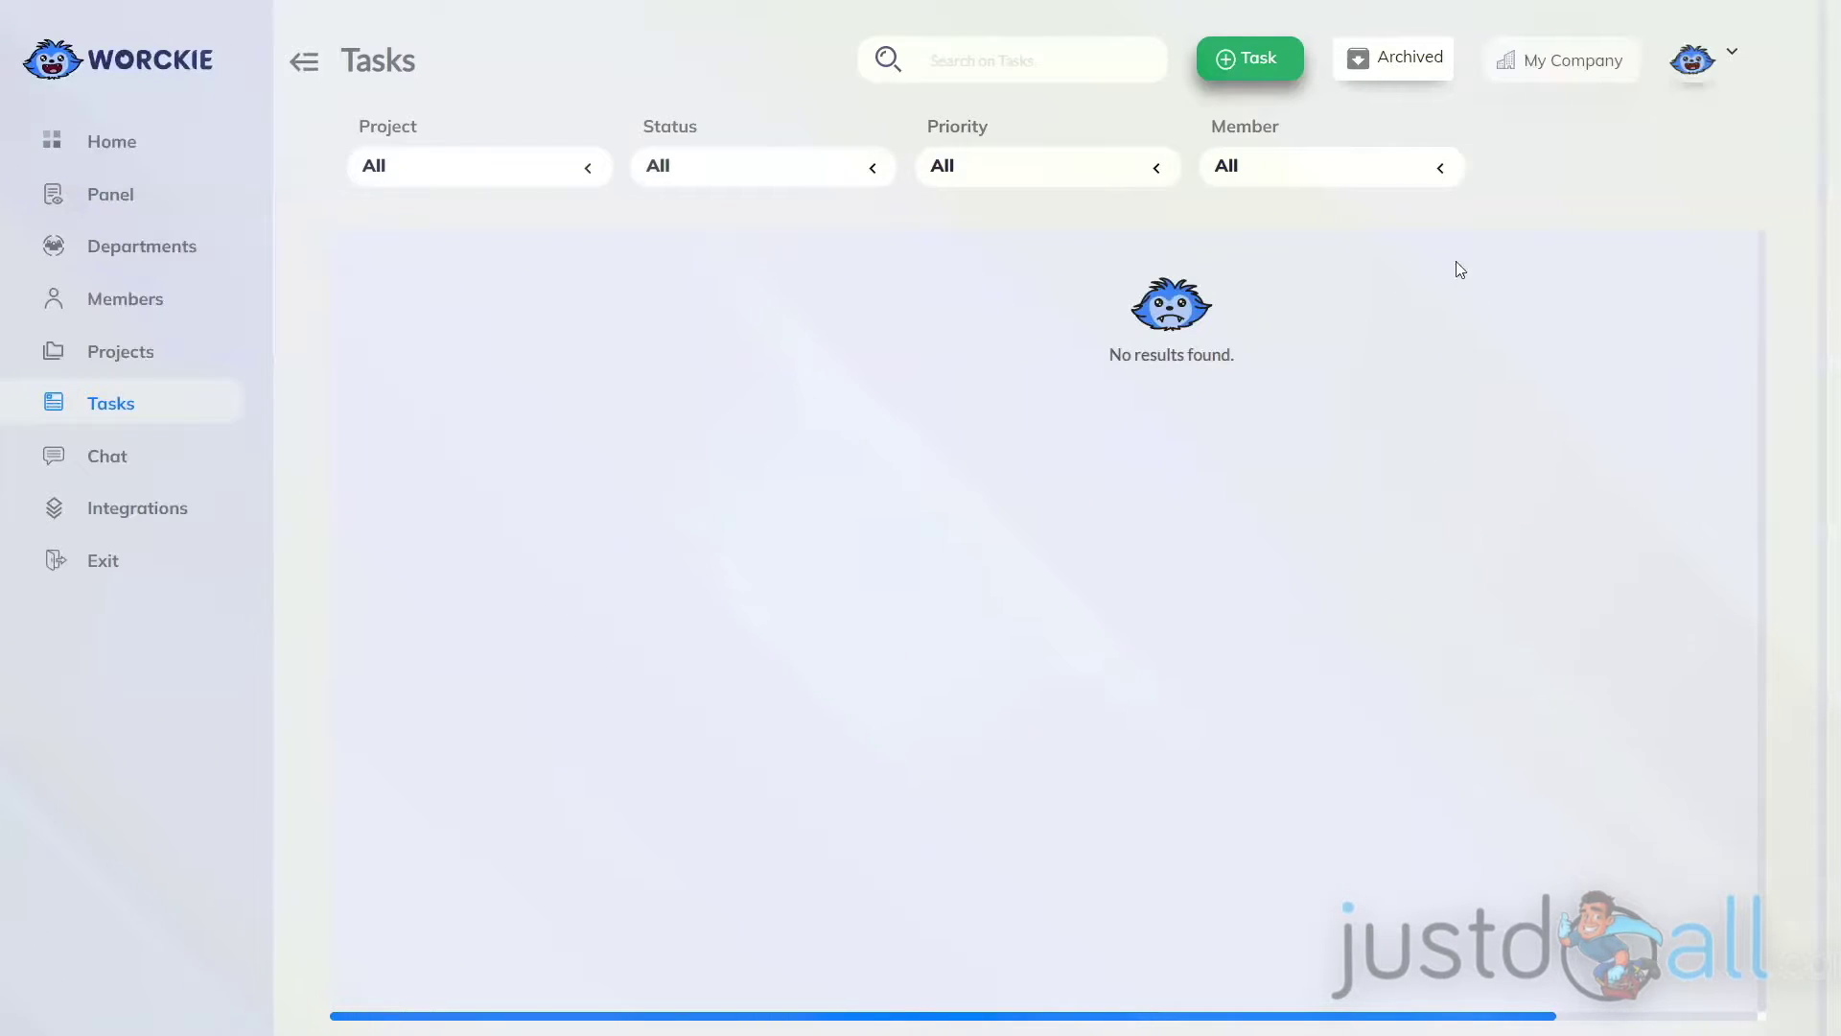
Step: View the "Create sales page" task among the archived tasks and unarchive it
left_click(1390, 58)
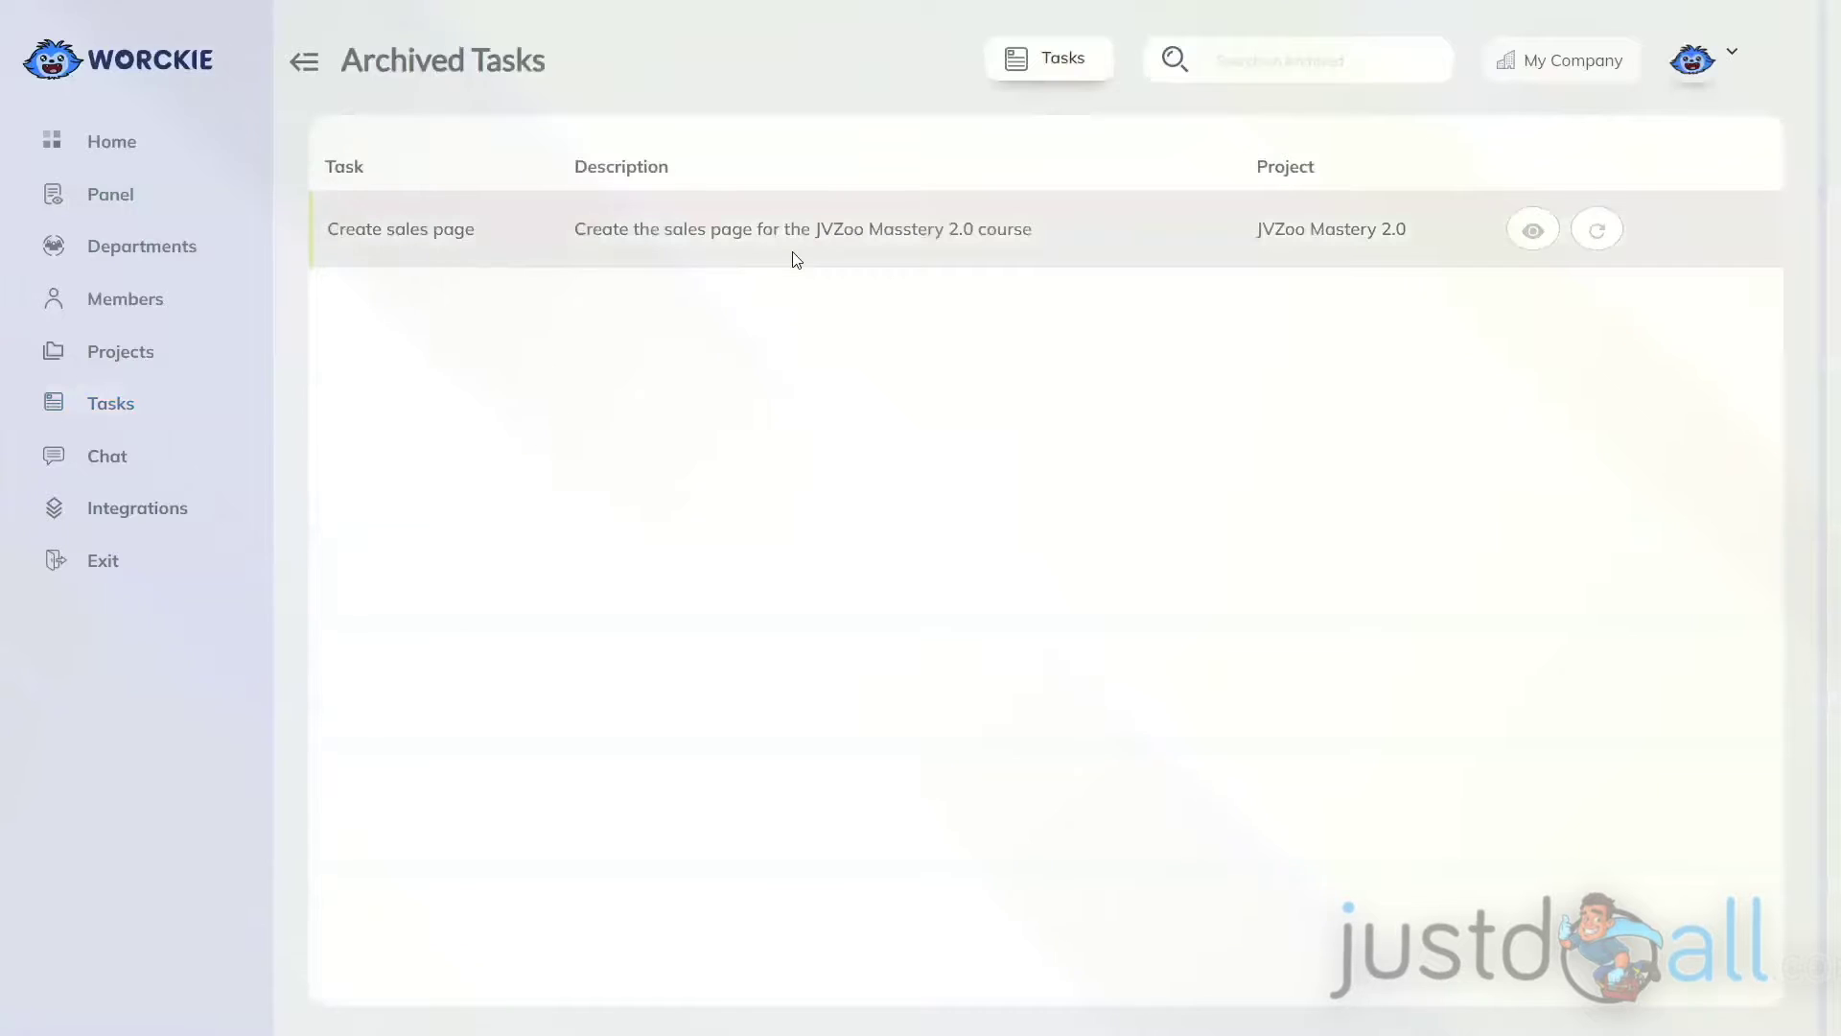
left_click(1532, 231)
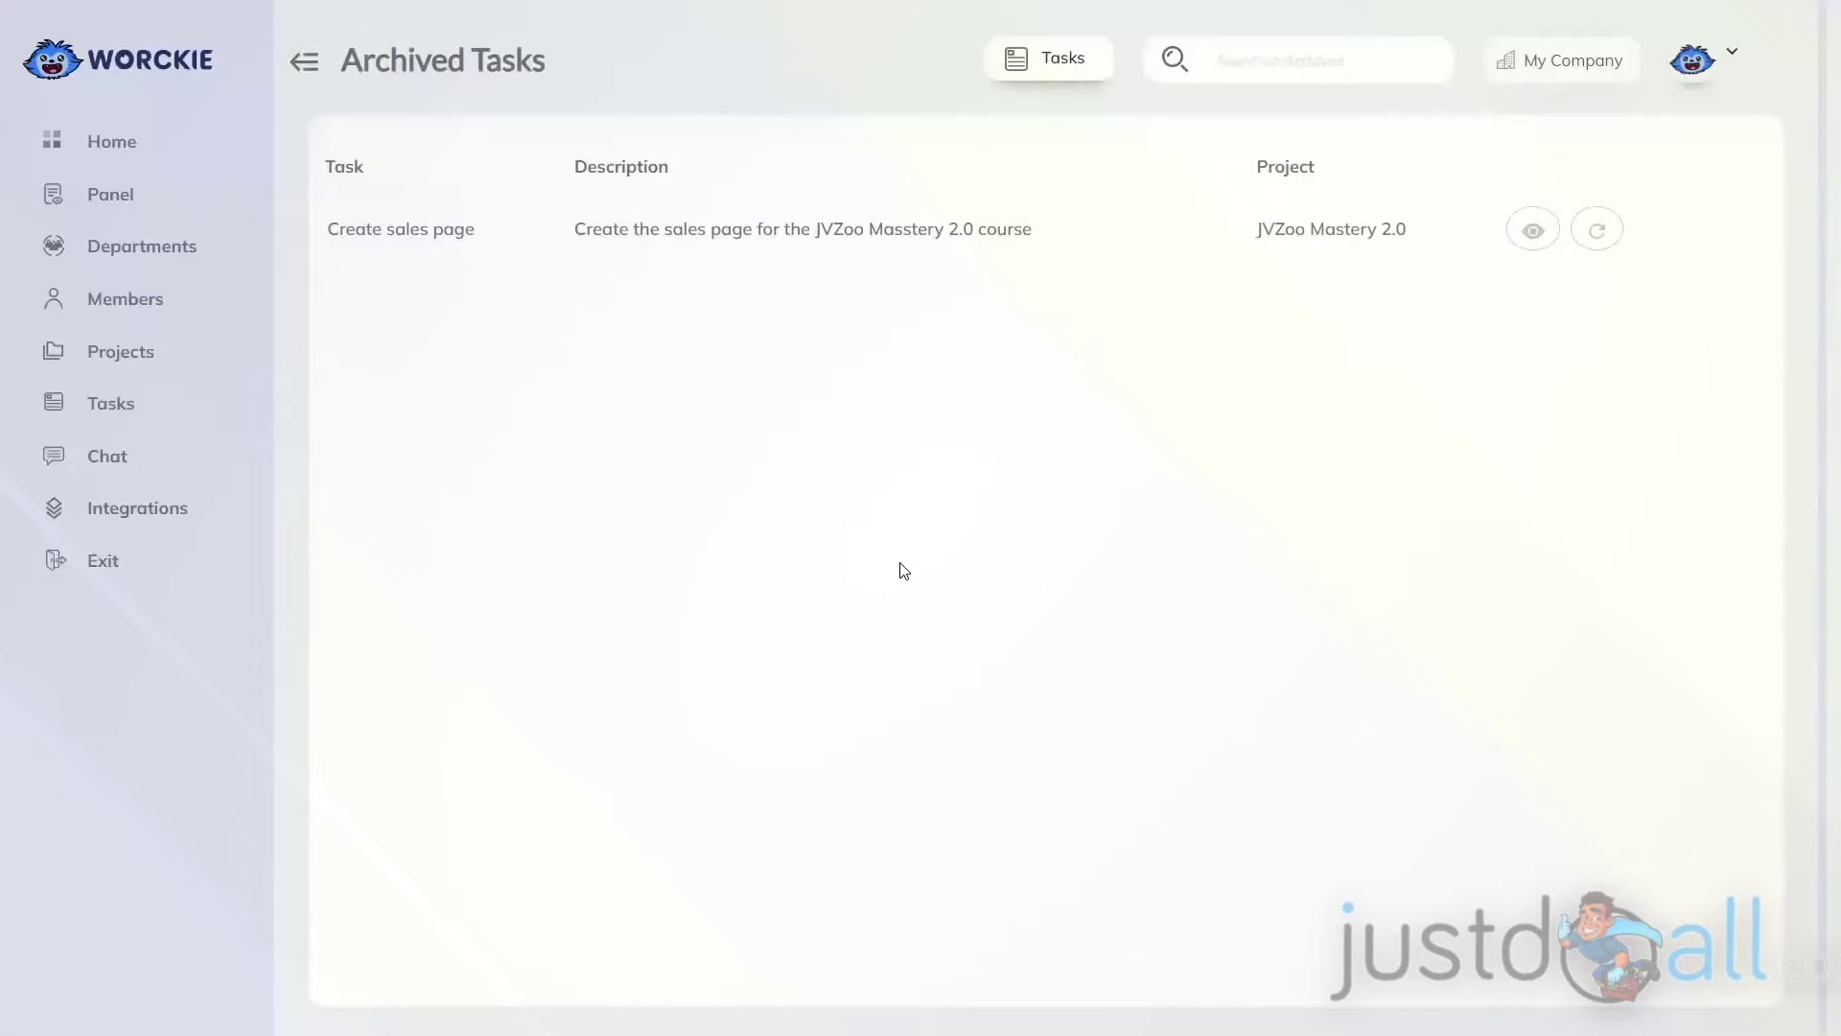
left_click(1598, 233)
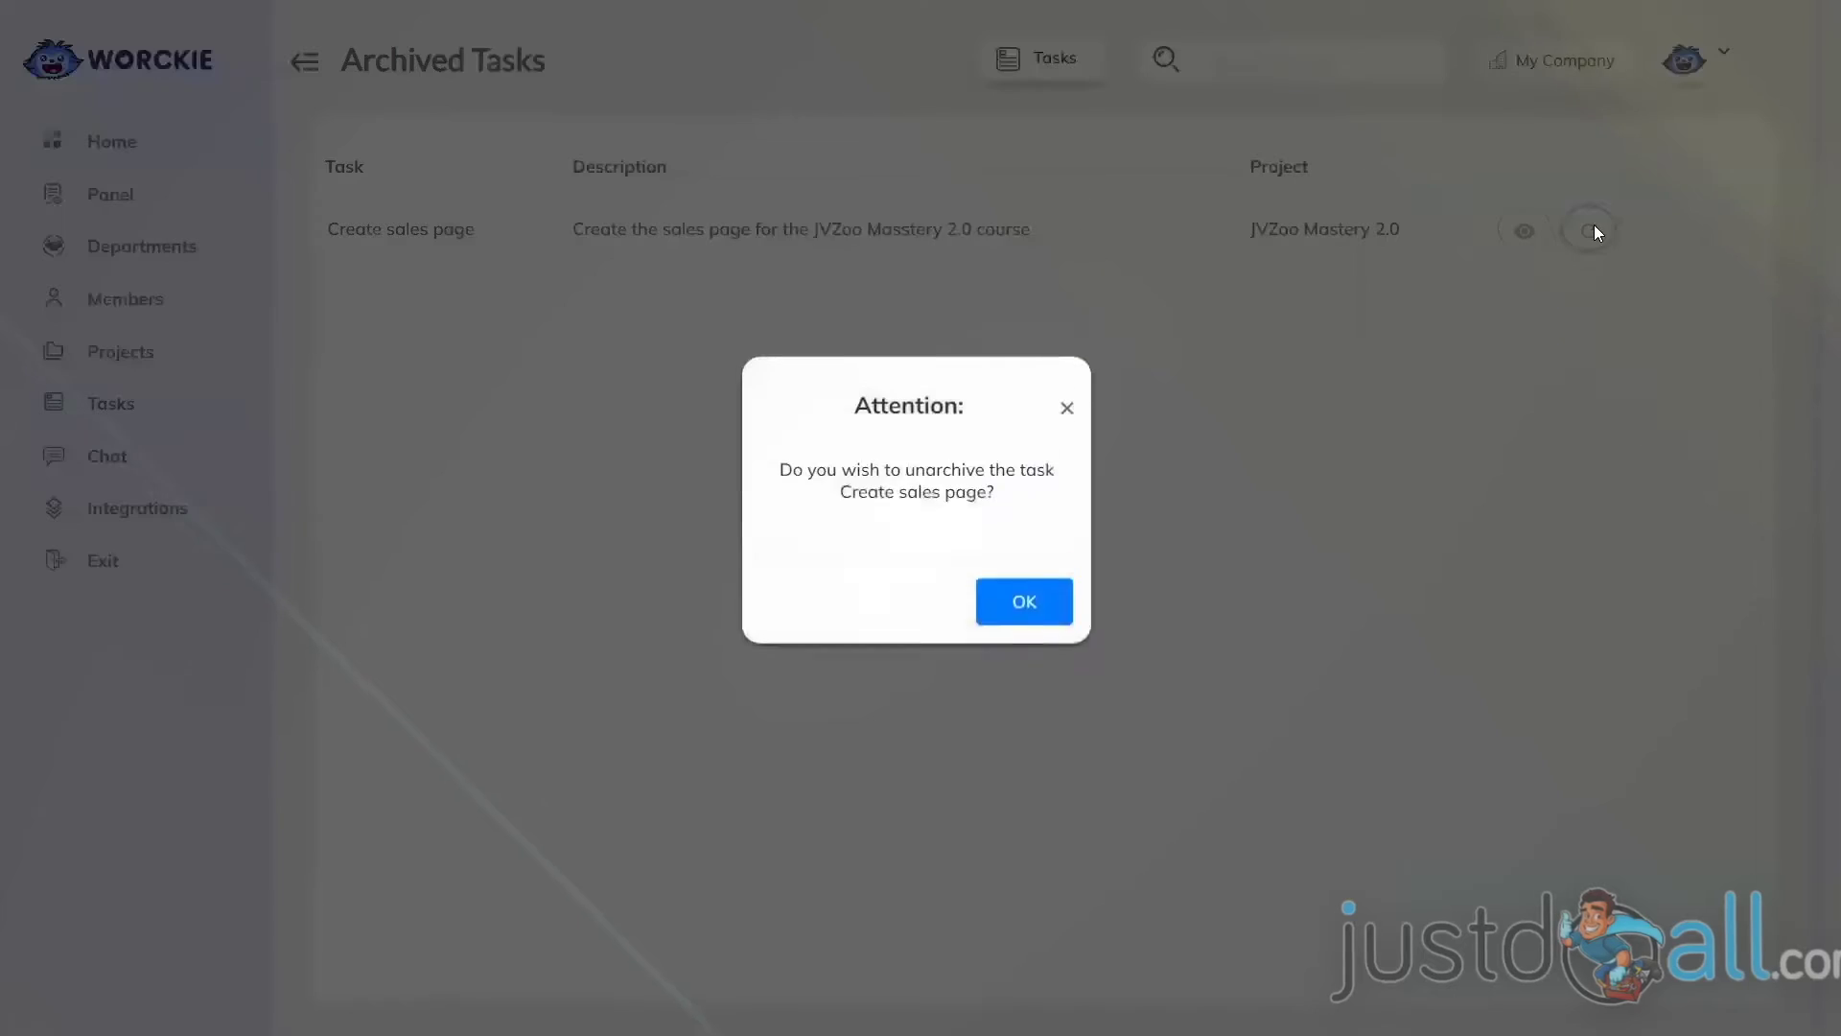
left_click(1022, 625)
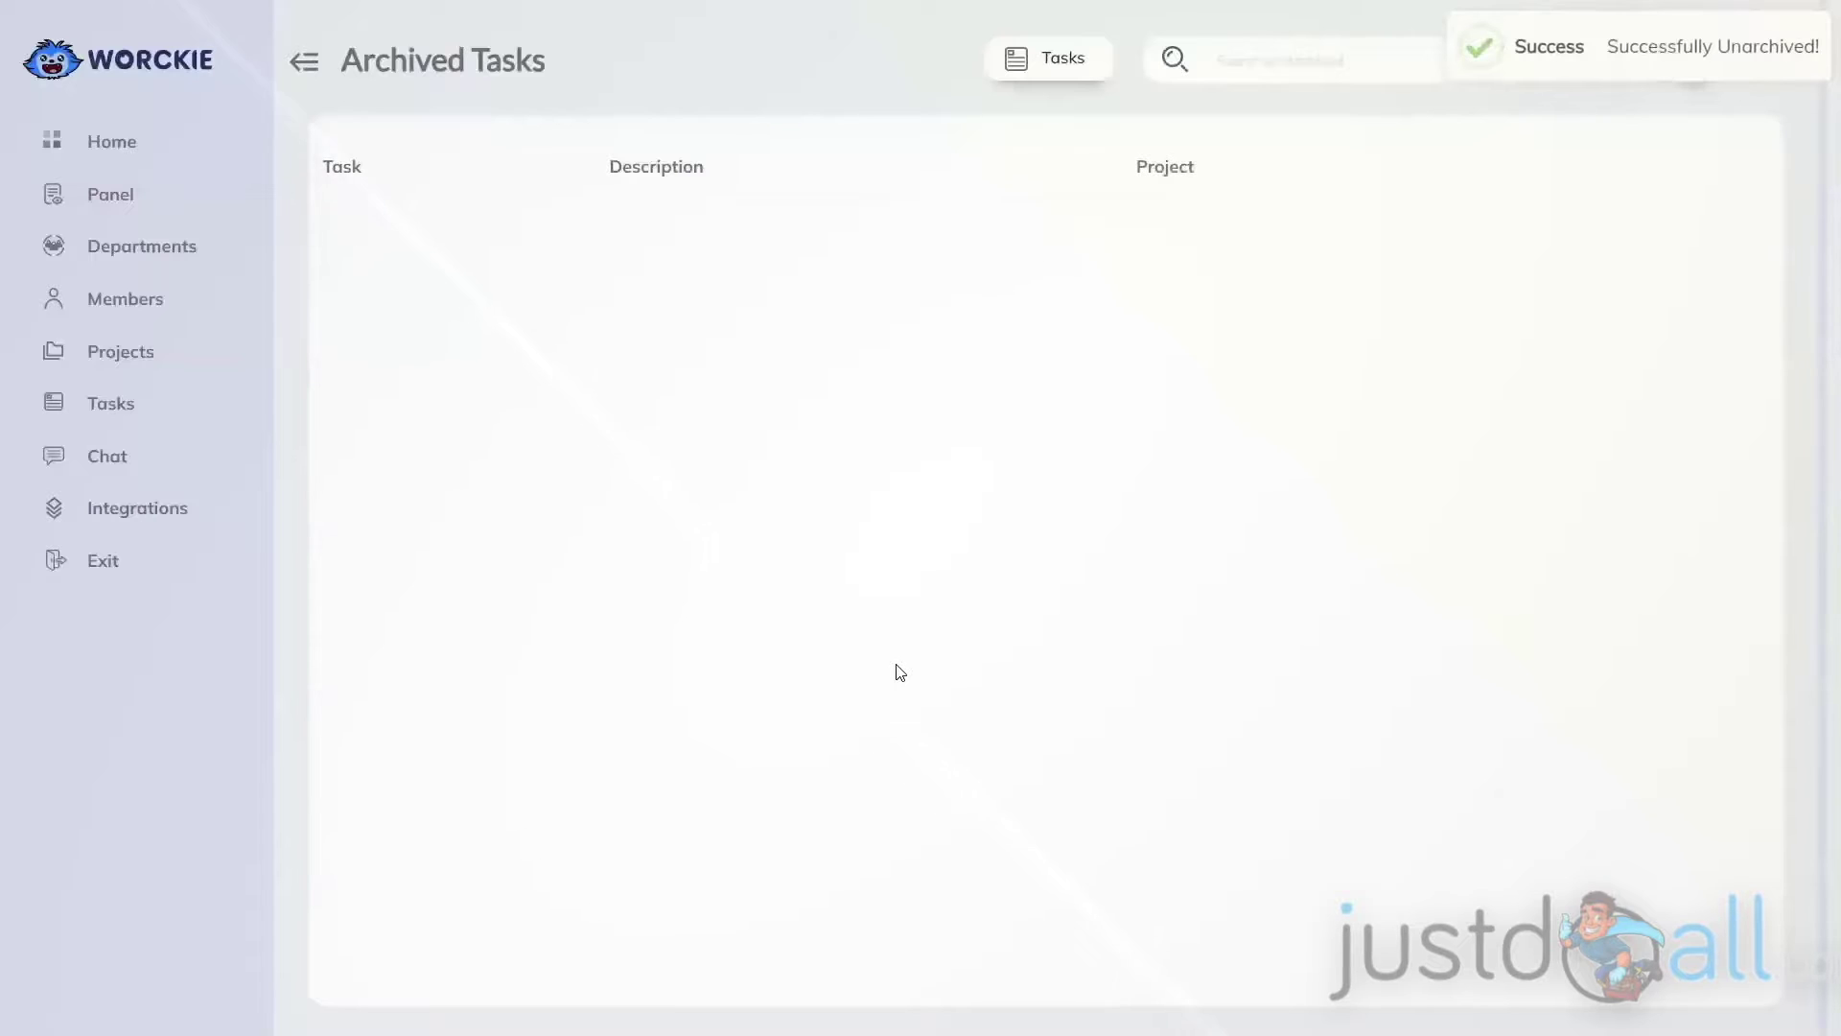
Step: Return to the task list and open the analytics of the "Create sales page" task
left_click(1058, 62)
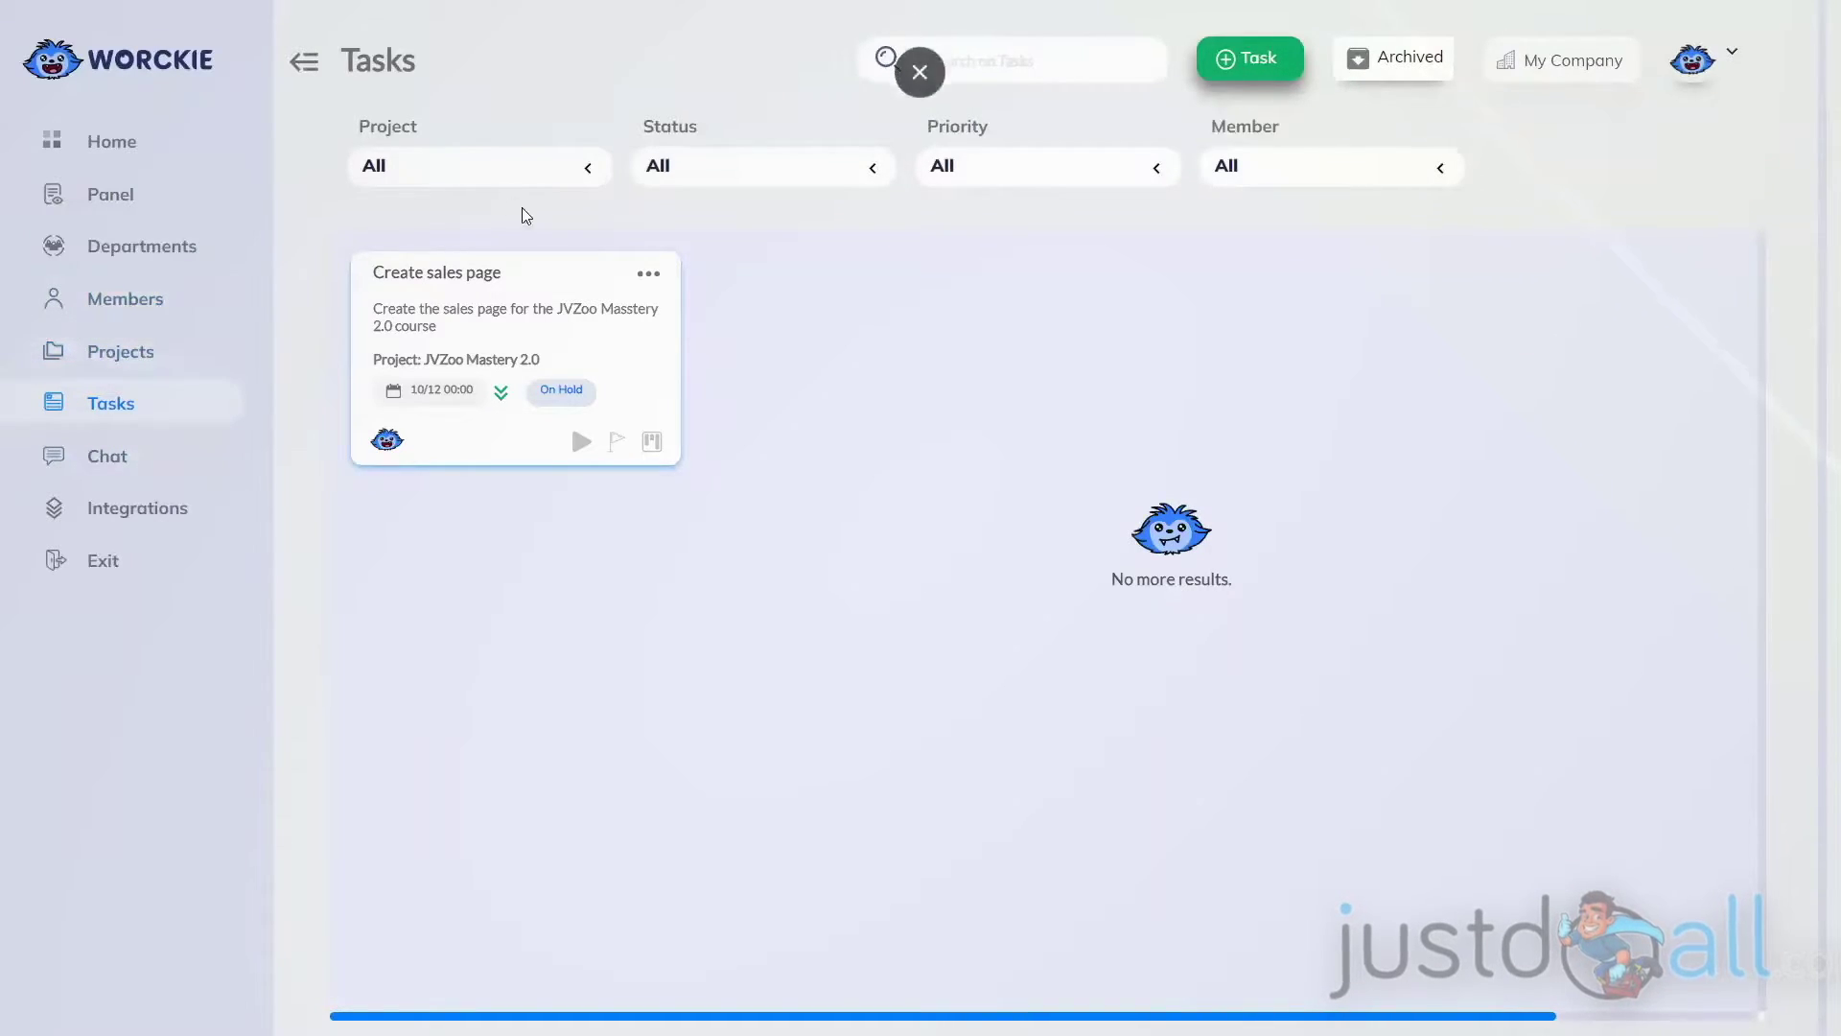
left_click(642, 275)
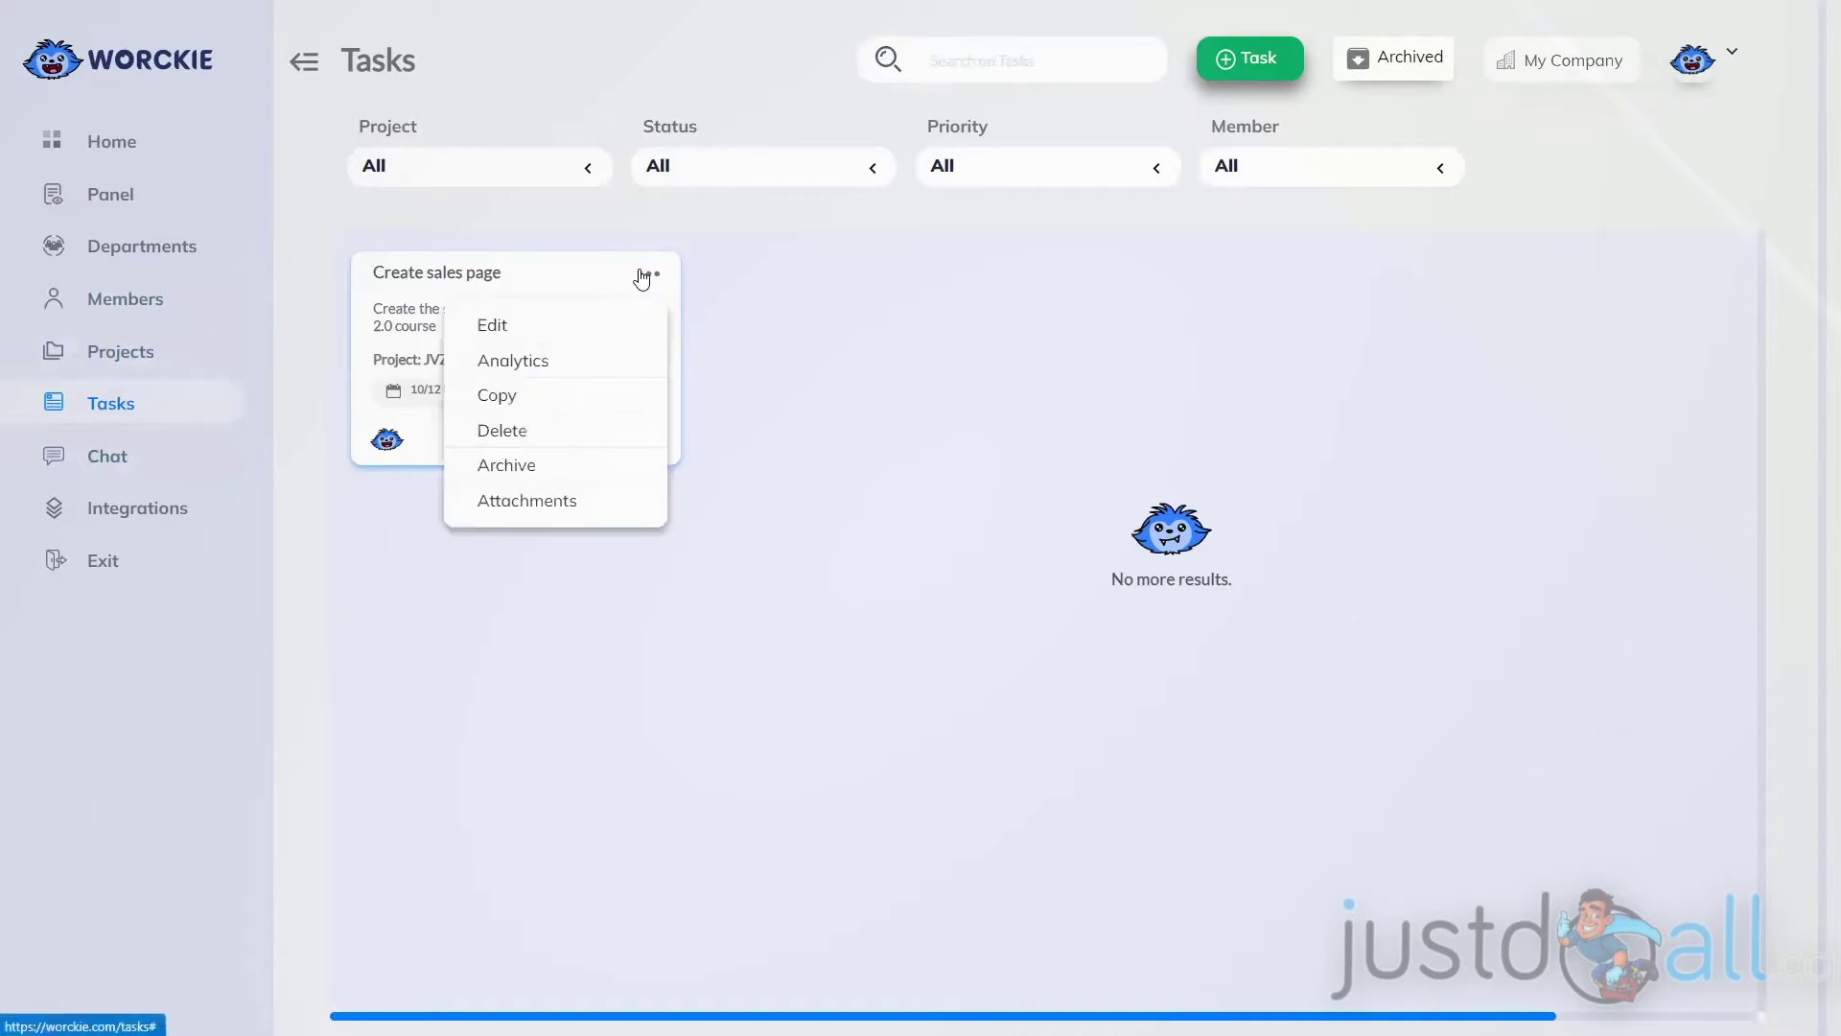
left_click(518, 361)
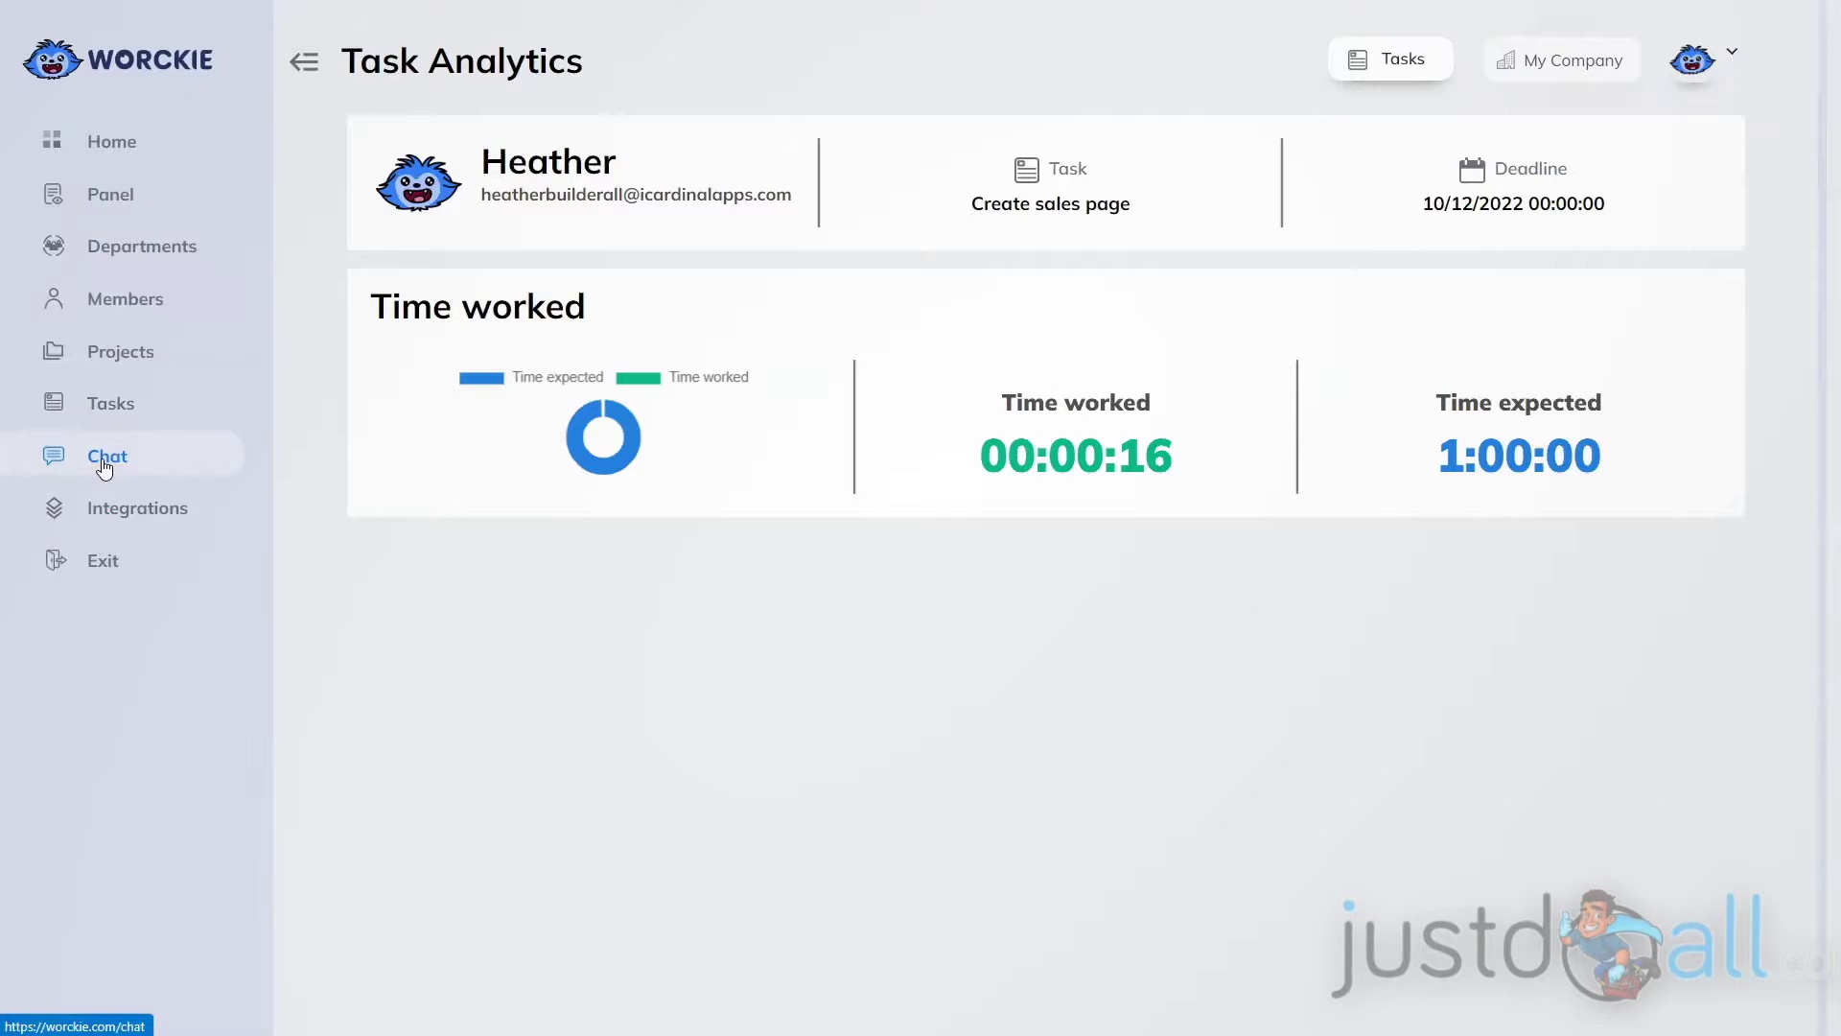
Step: Review the kanban board of the JVZoo Mastery 2.0 project, and go back to the task list
left_click(119, 350)
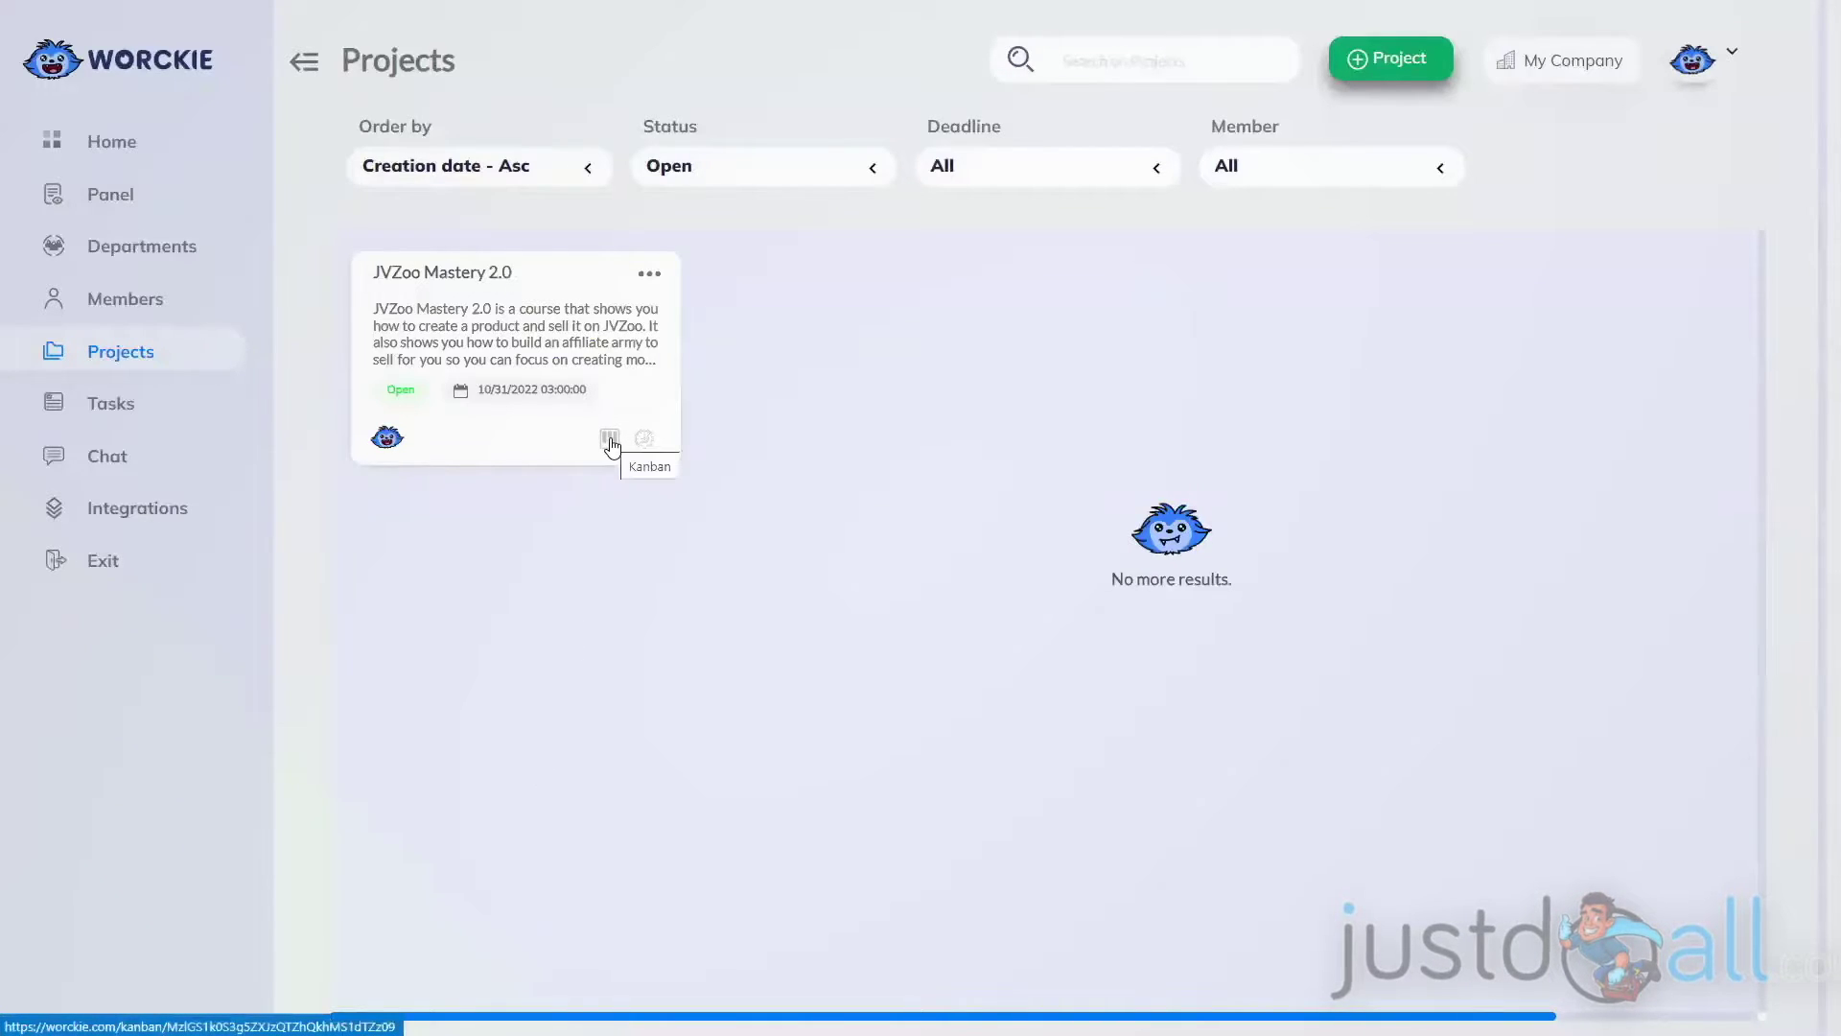
left_click(609, 441)
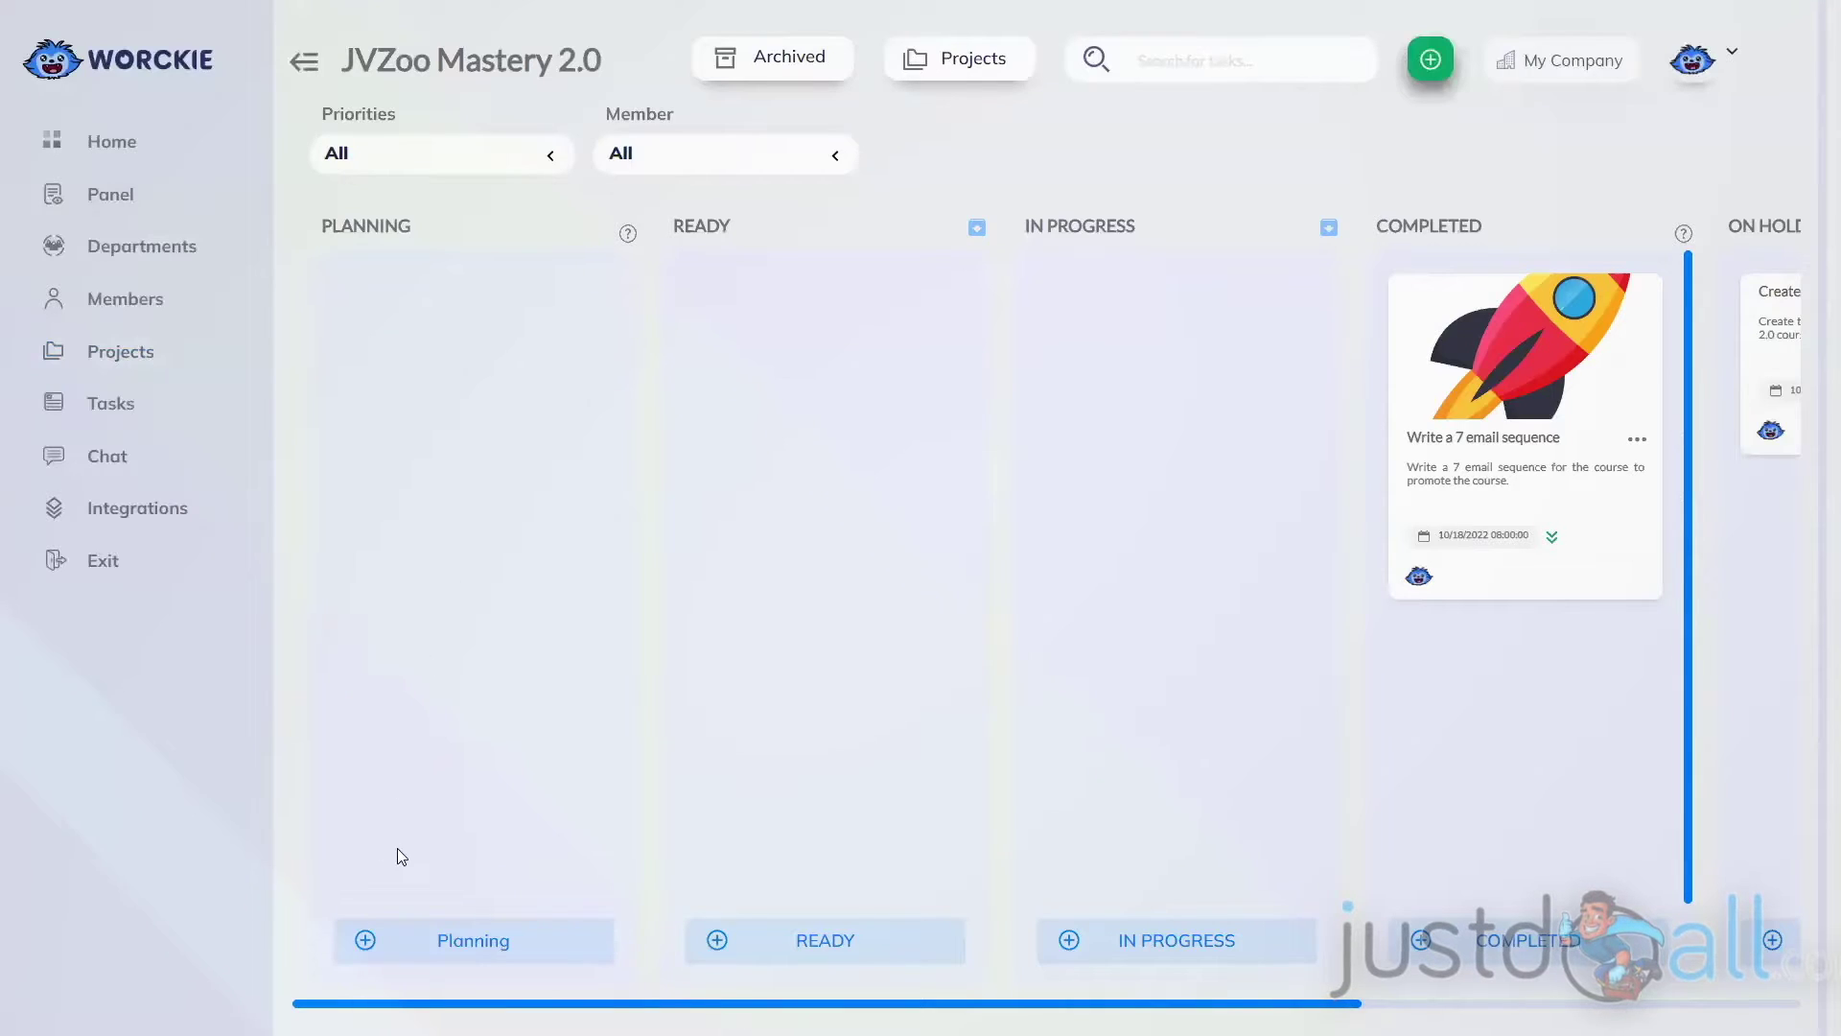
left_click(111, 411)
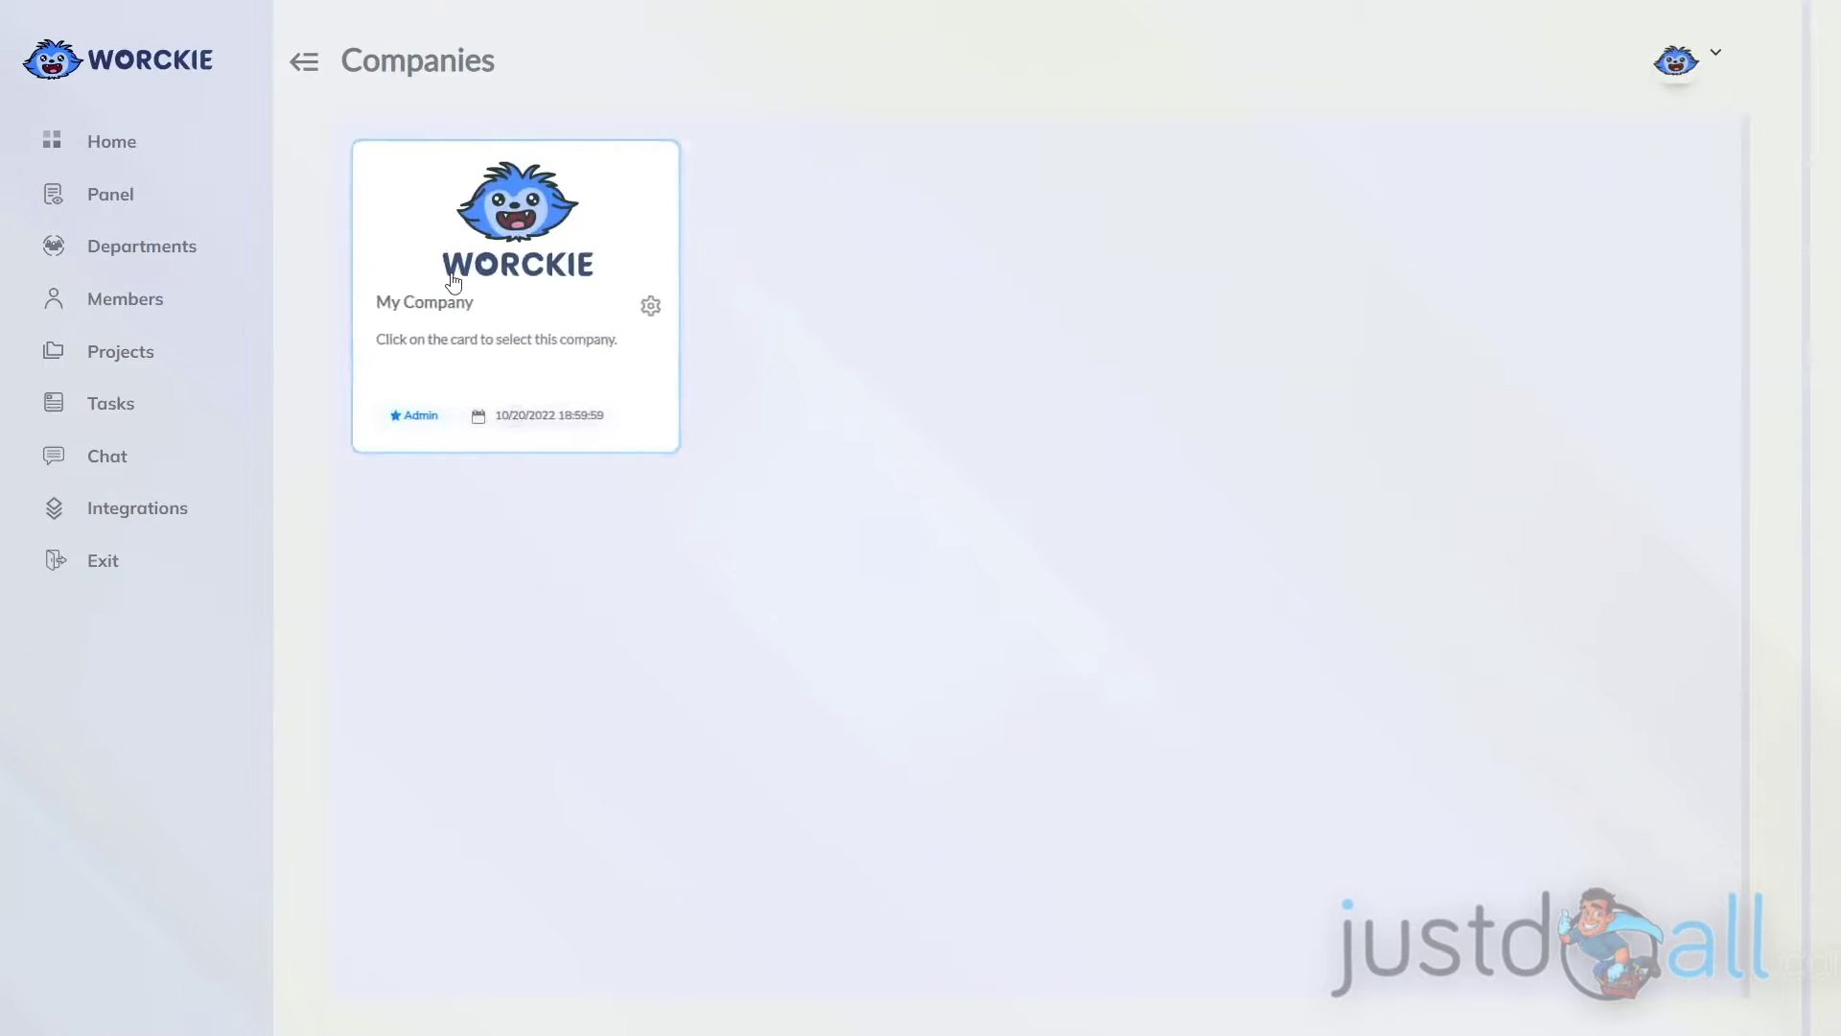
Step: Open My Company's analytics and examine its task and project statistics and the departments table
left_click(652, 308)
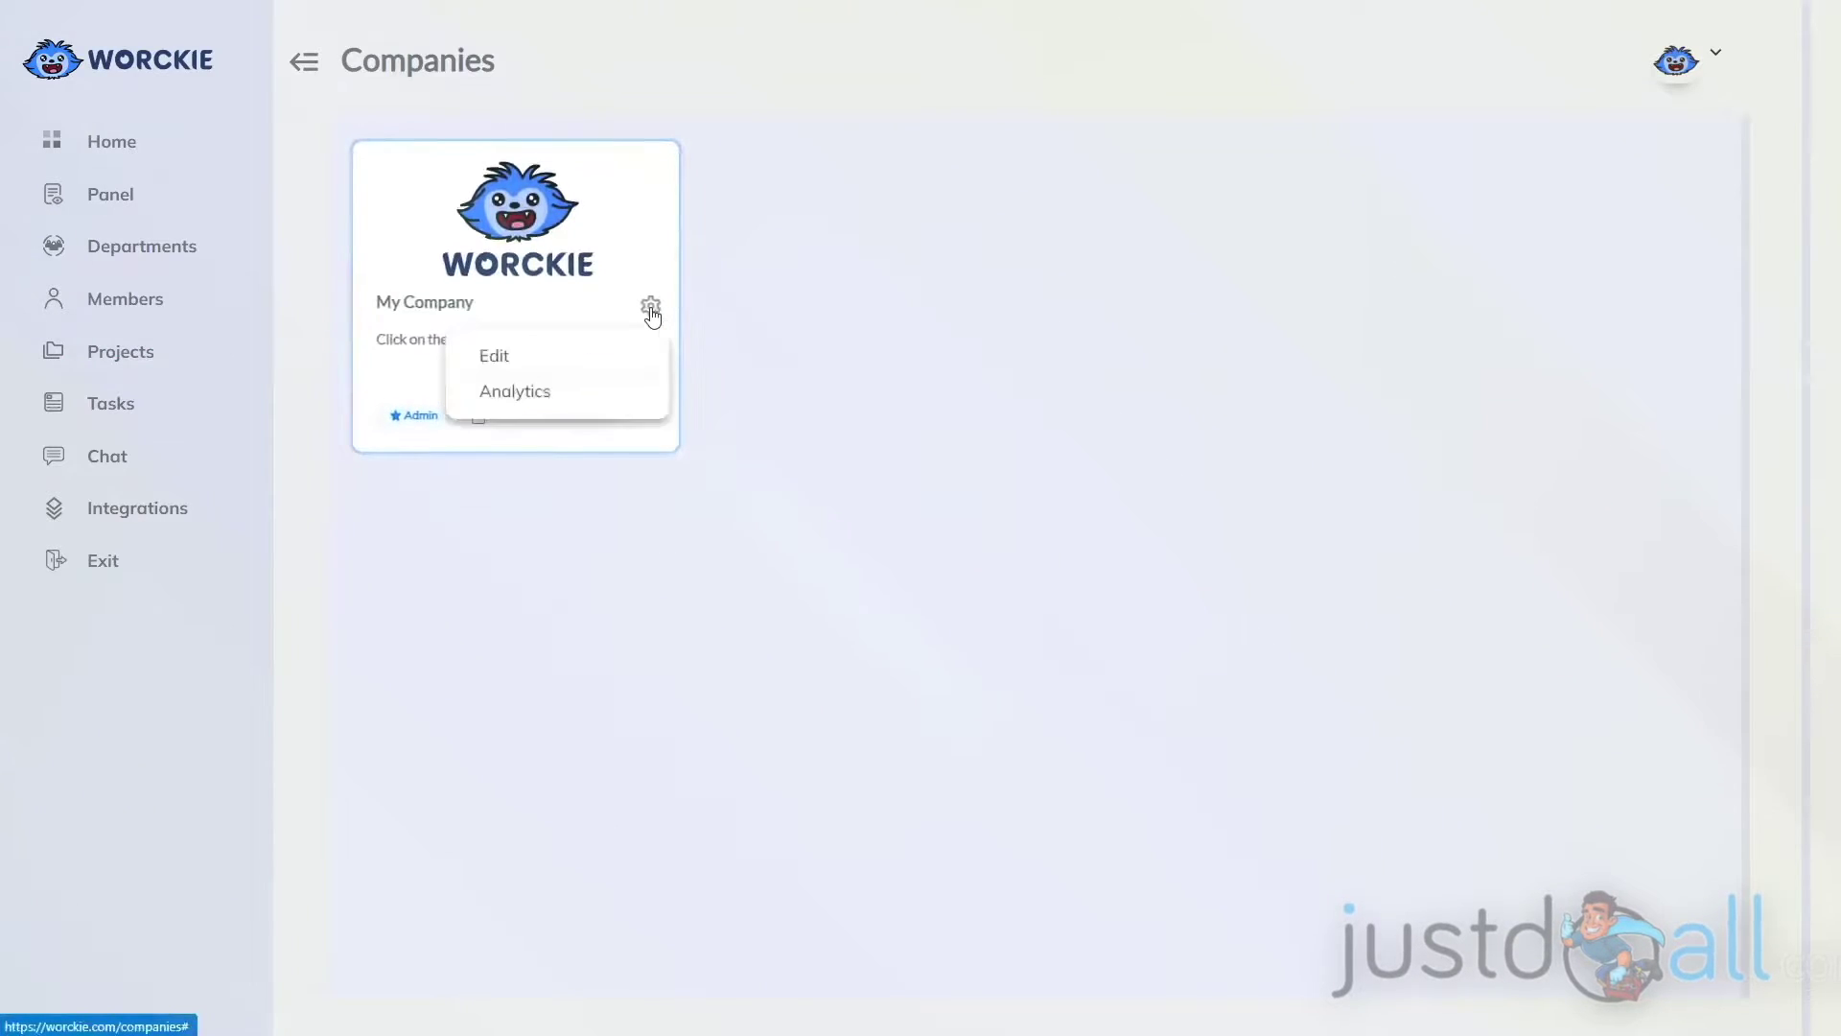
left_click(532, 395)
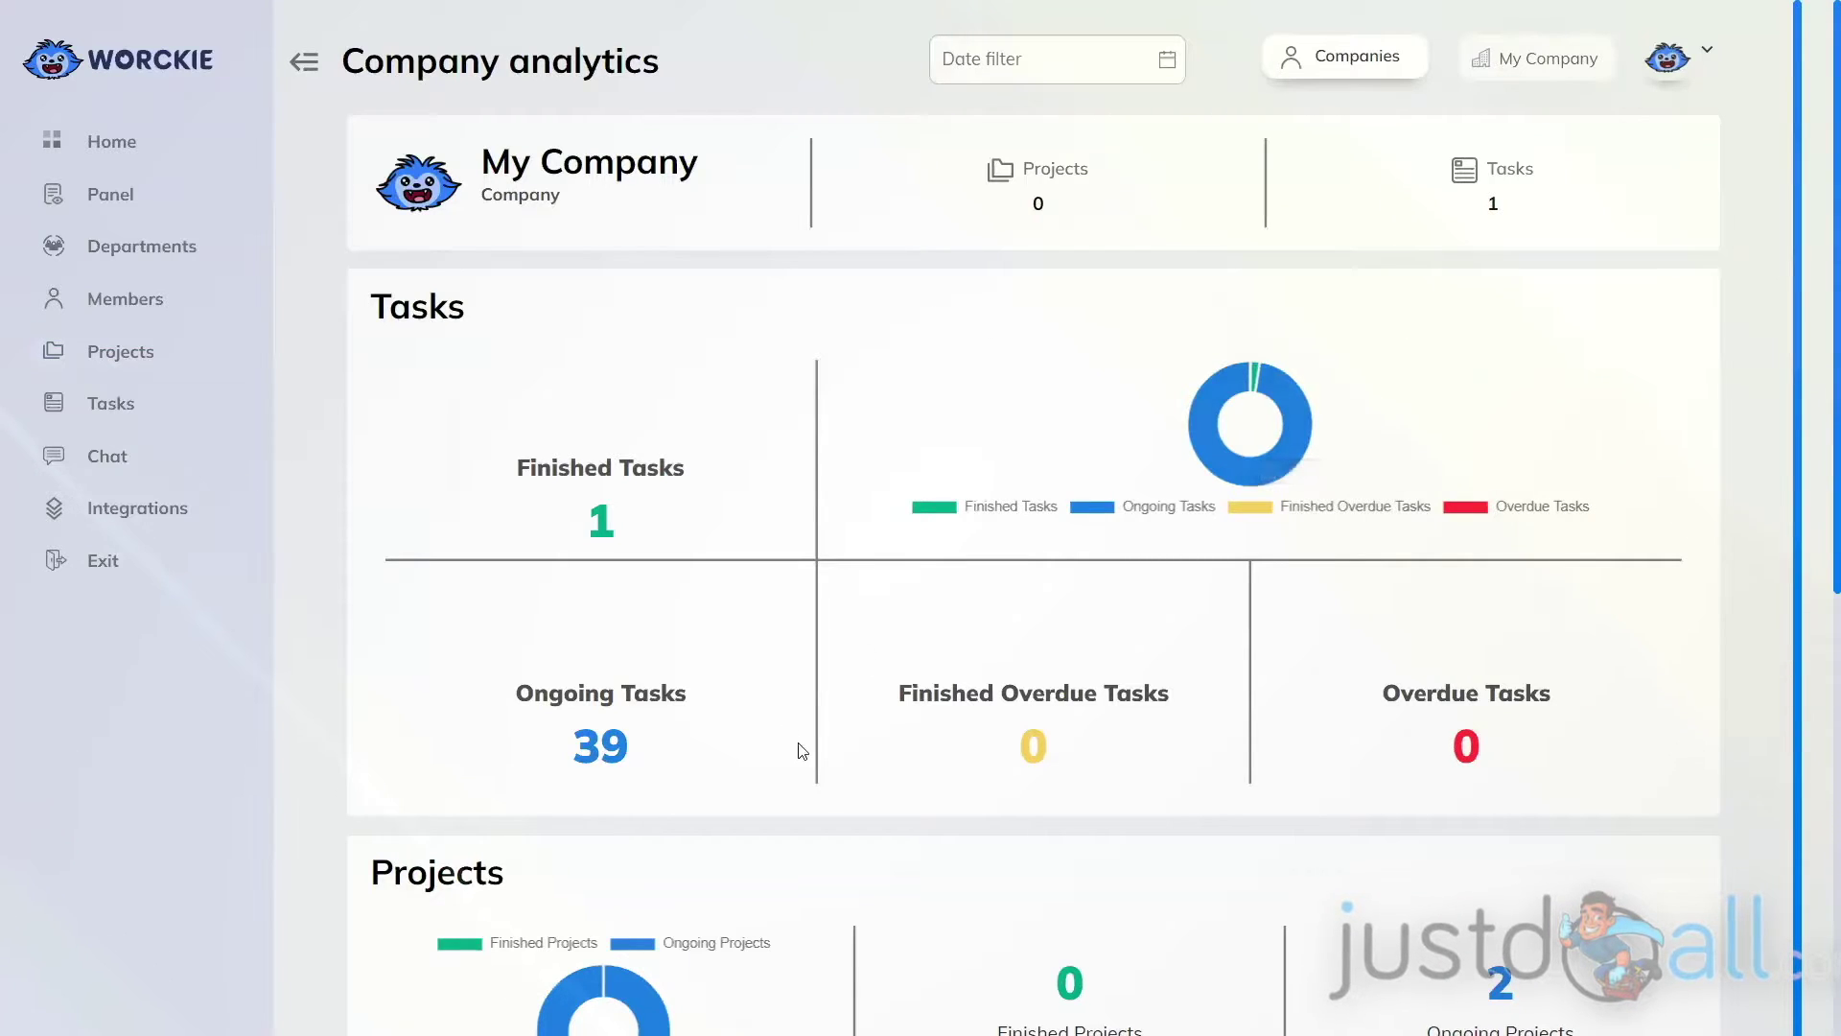
scroll(968, 738, "down", 1)
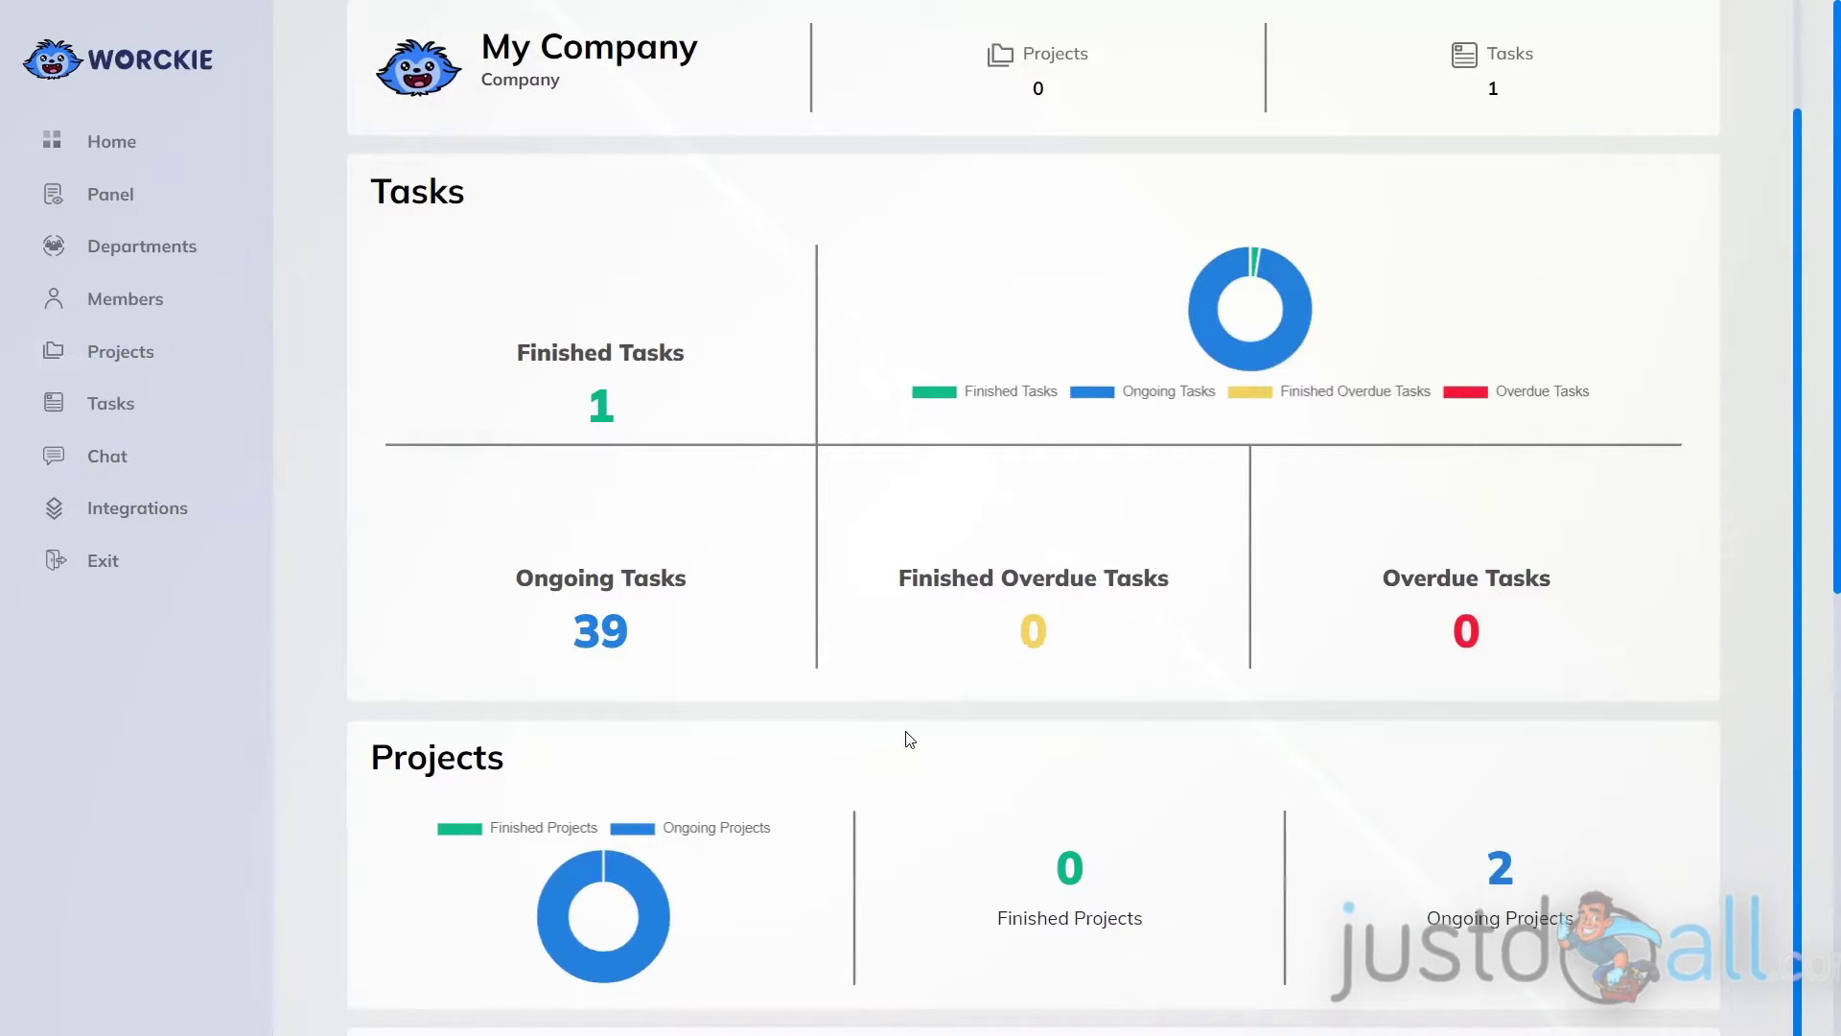
scroll(910, 738, "down", 5)
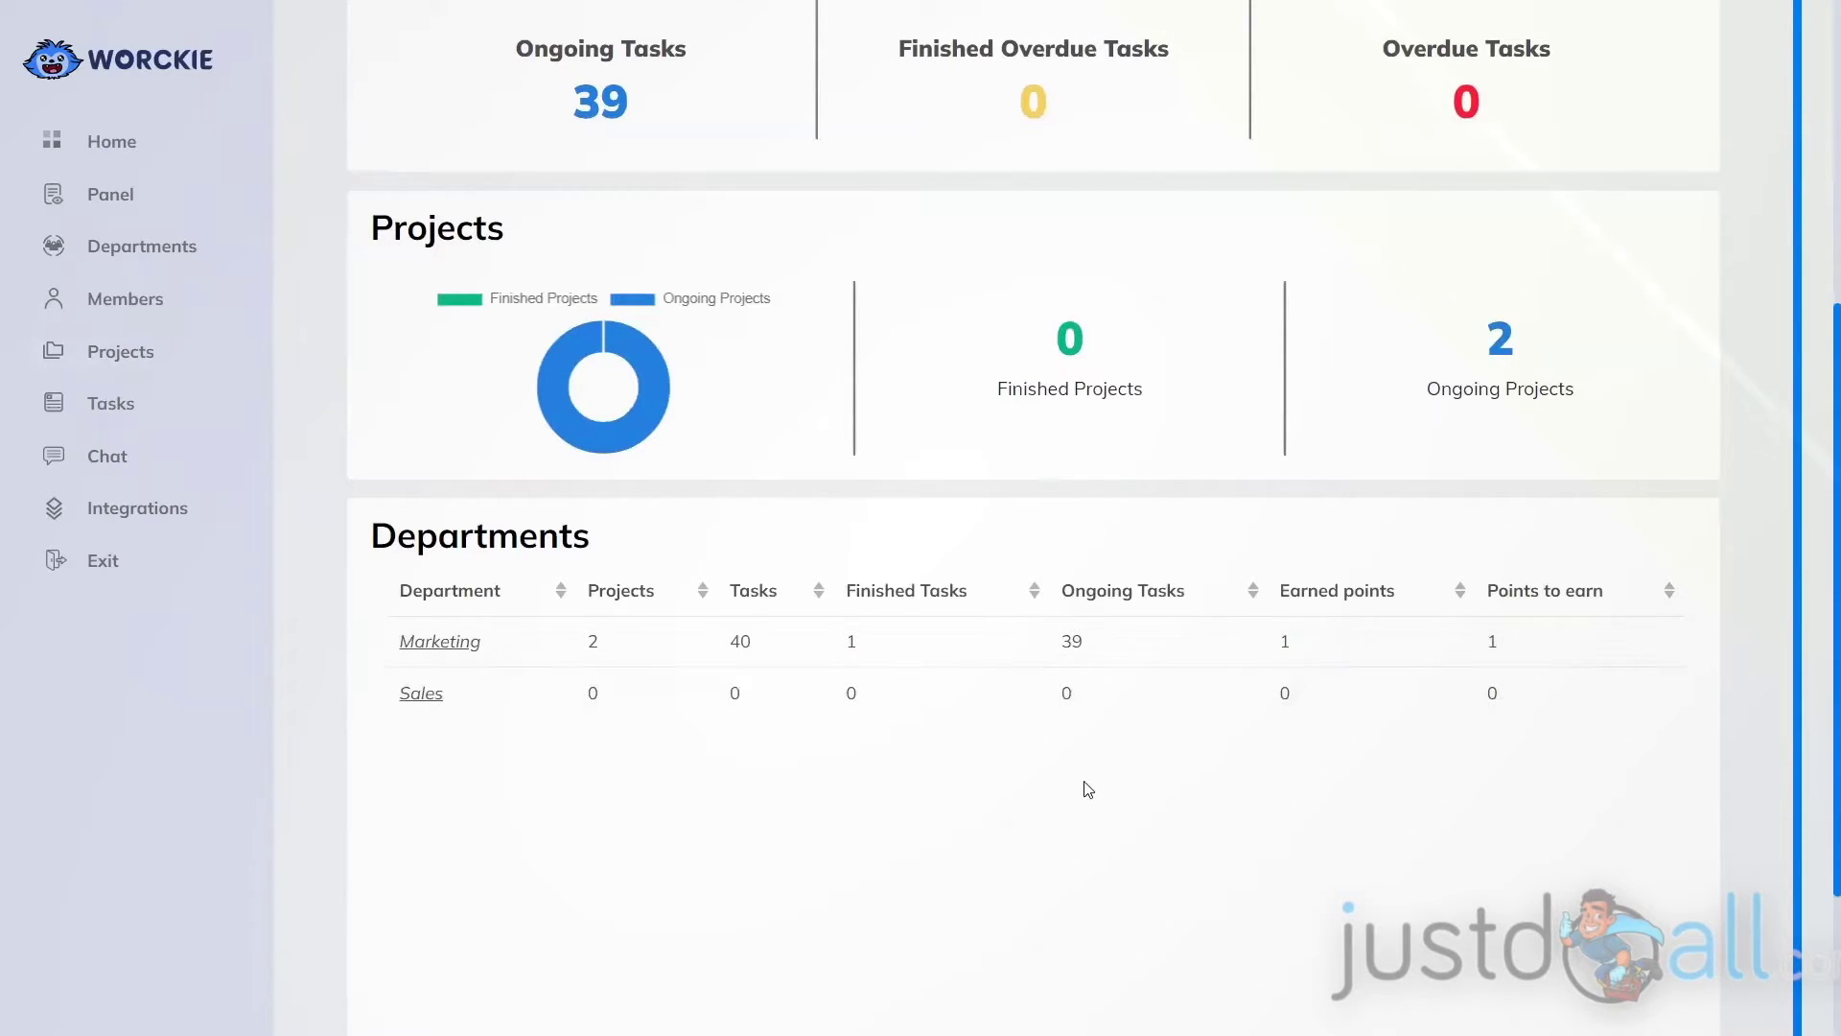
scroll(1088, 789, "down", 2)
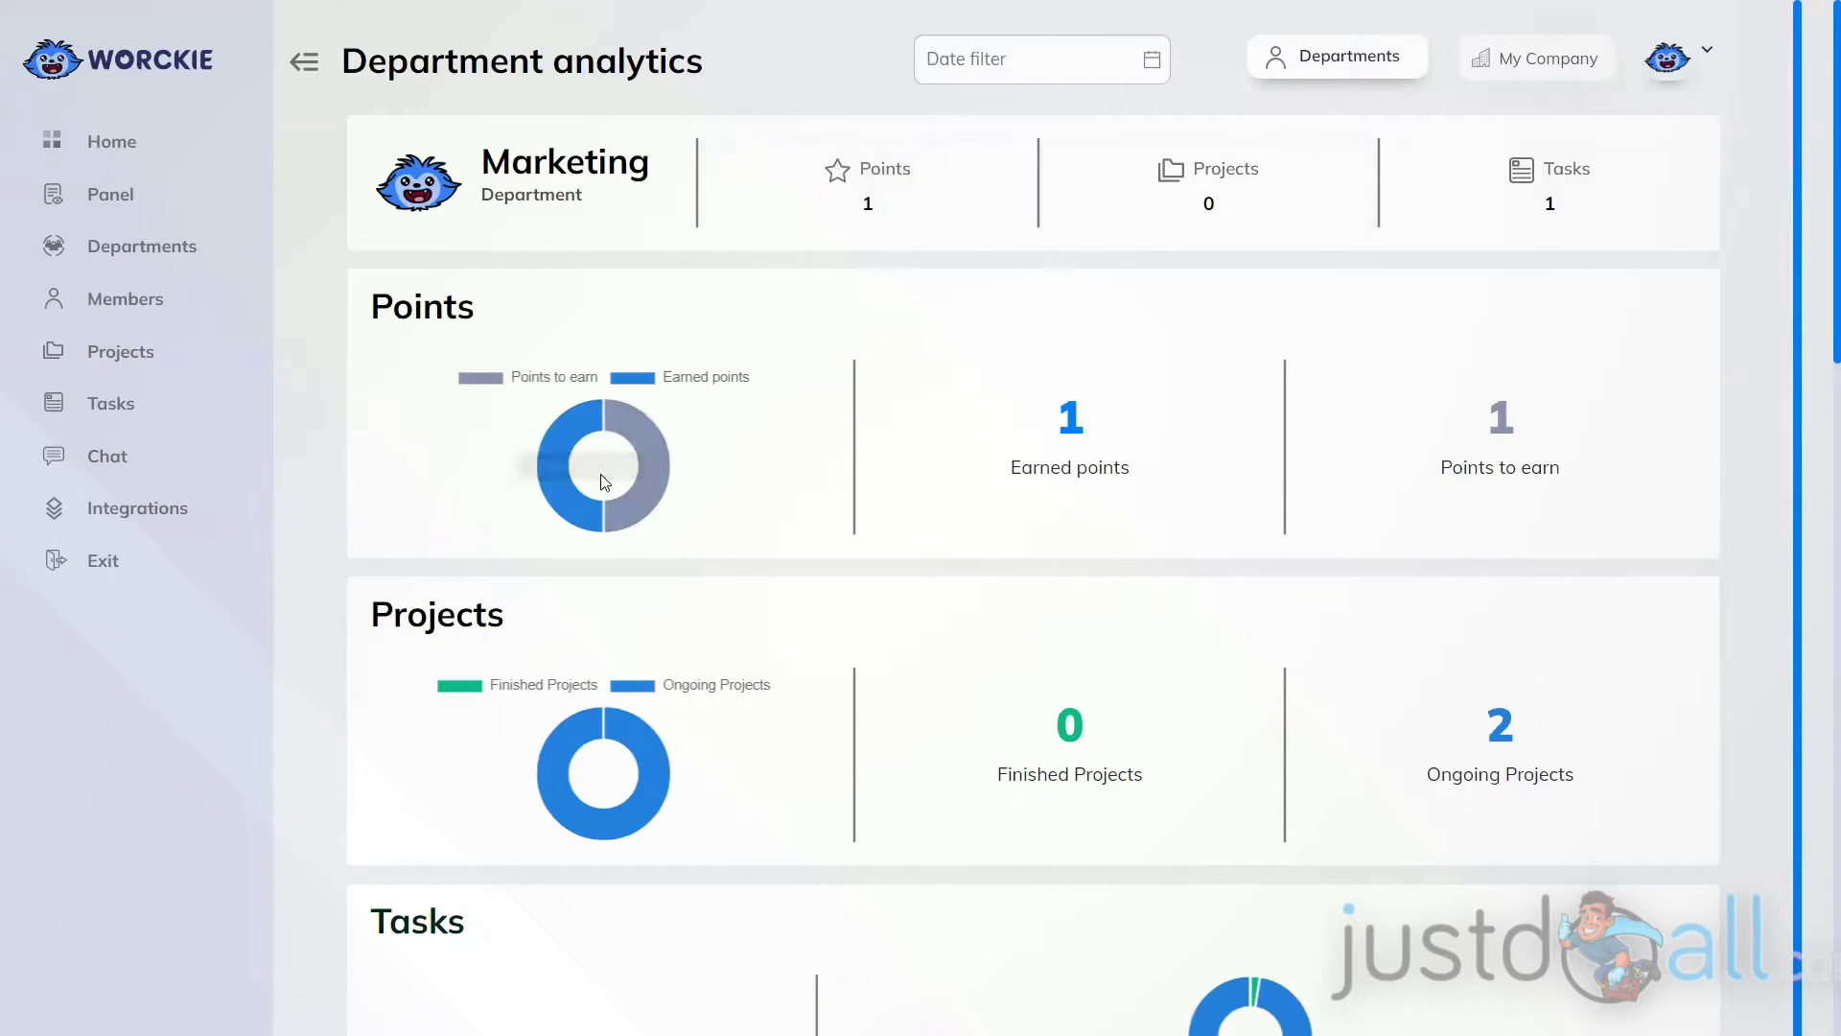
Step: Examine the Marketing department's analytics for points, projects, tasks and the individual members
mouse_move(618, 521)
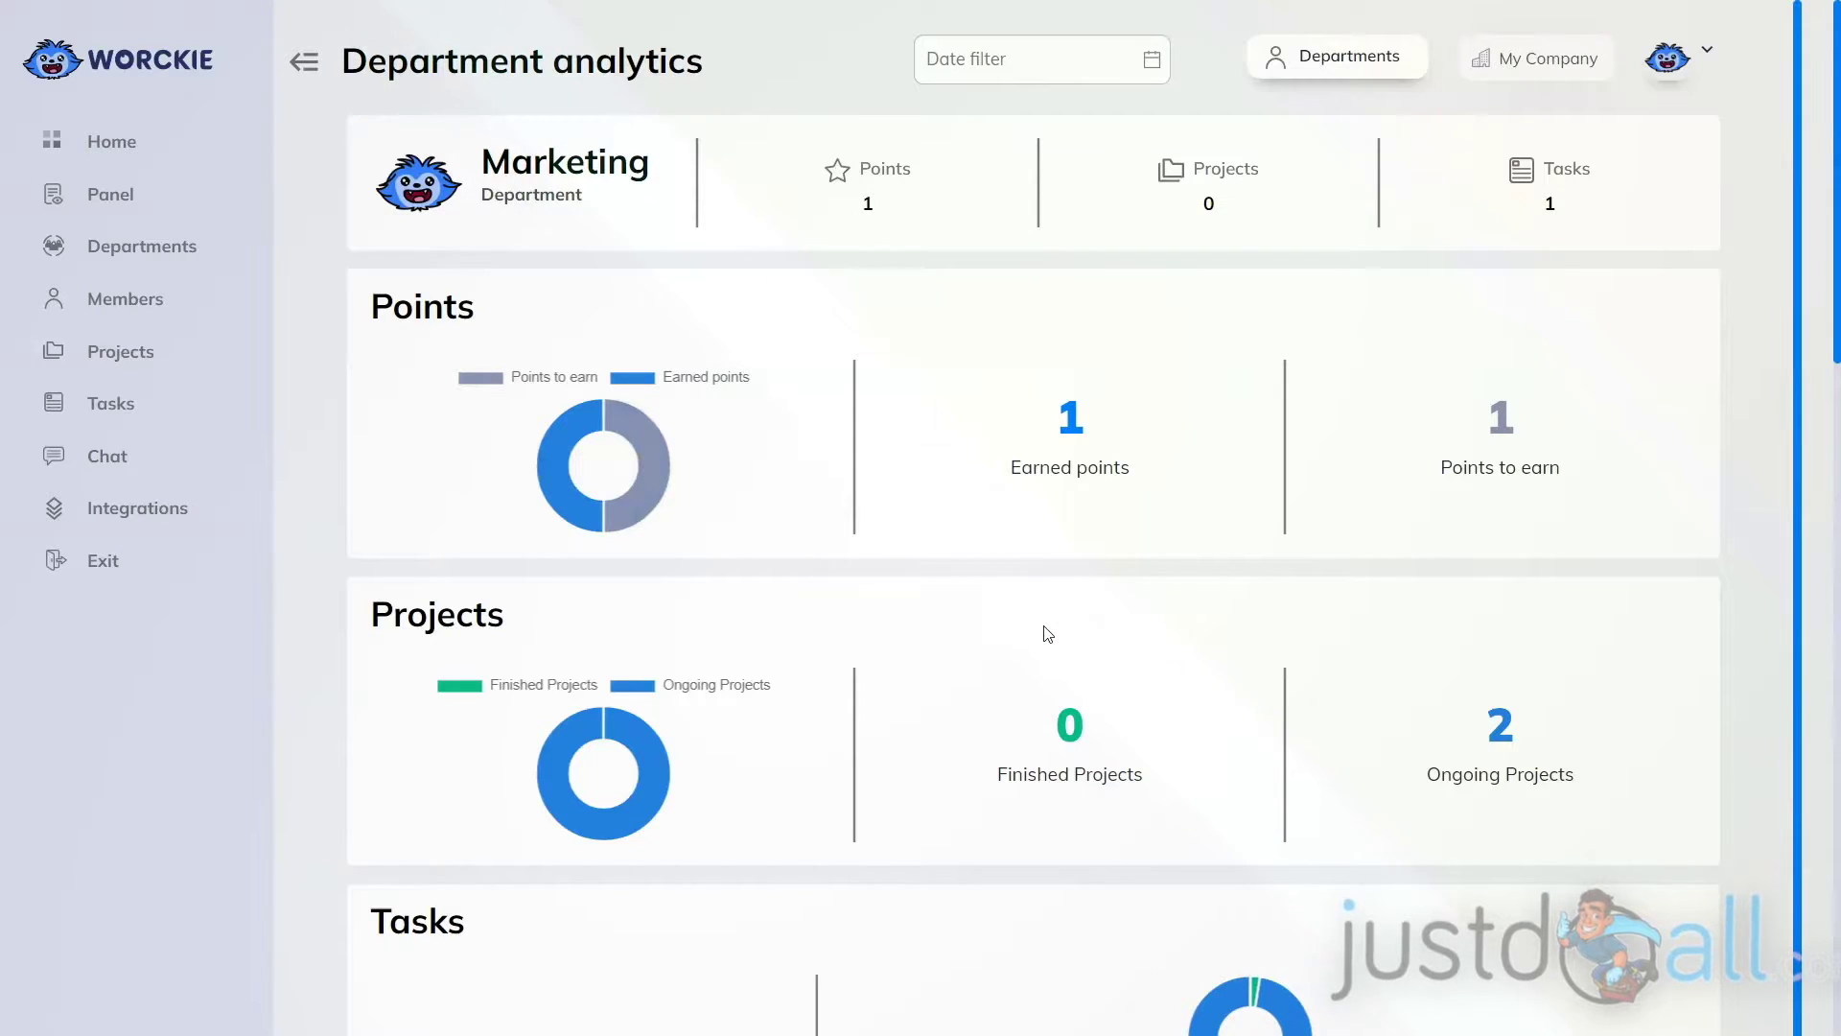
scroll(927, 639, "down", 1)
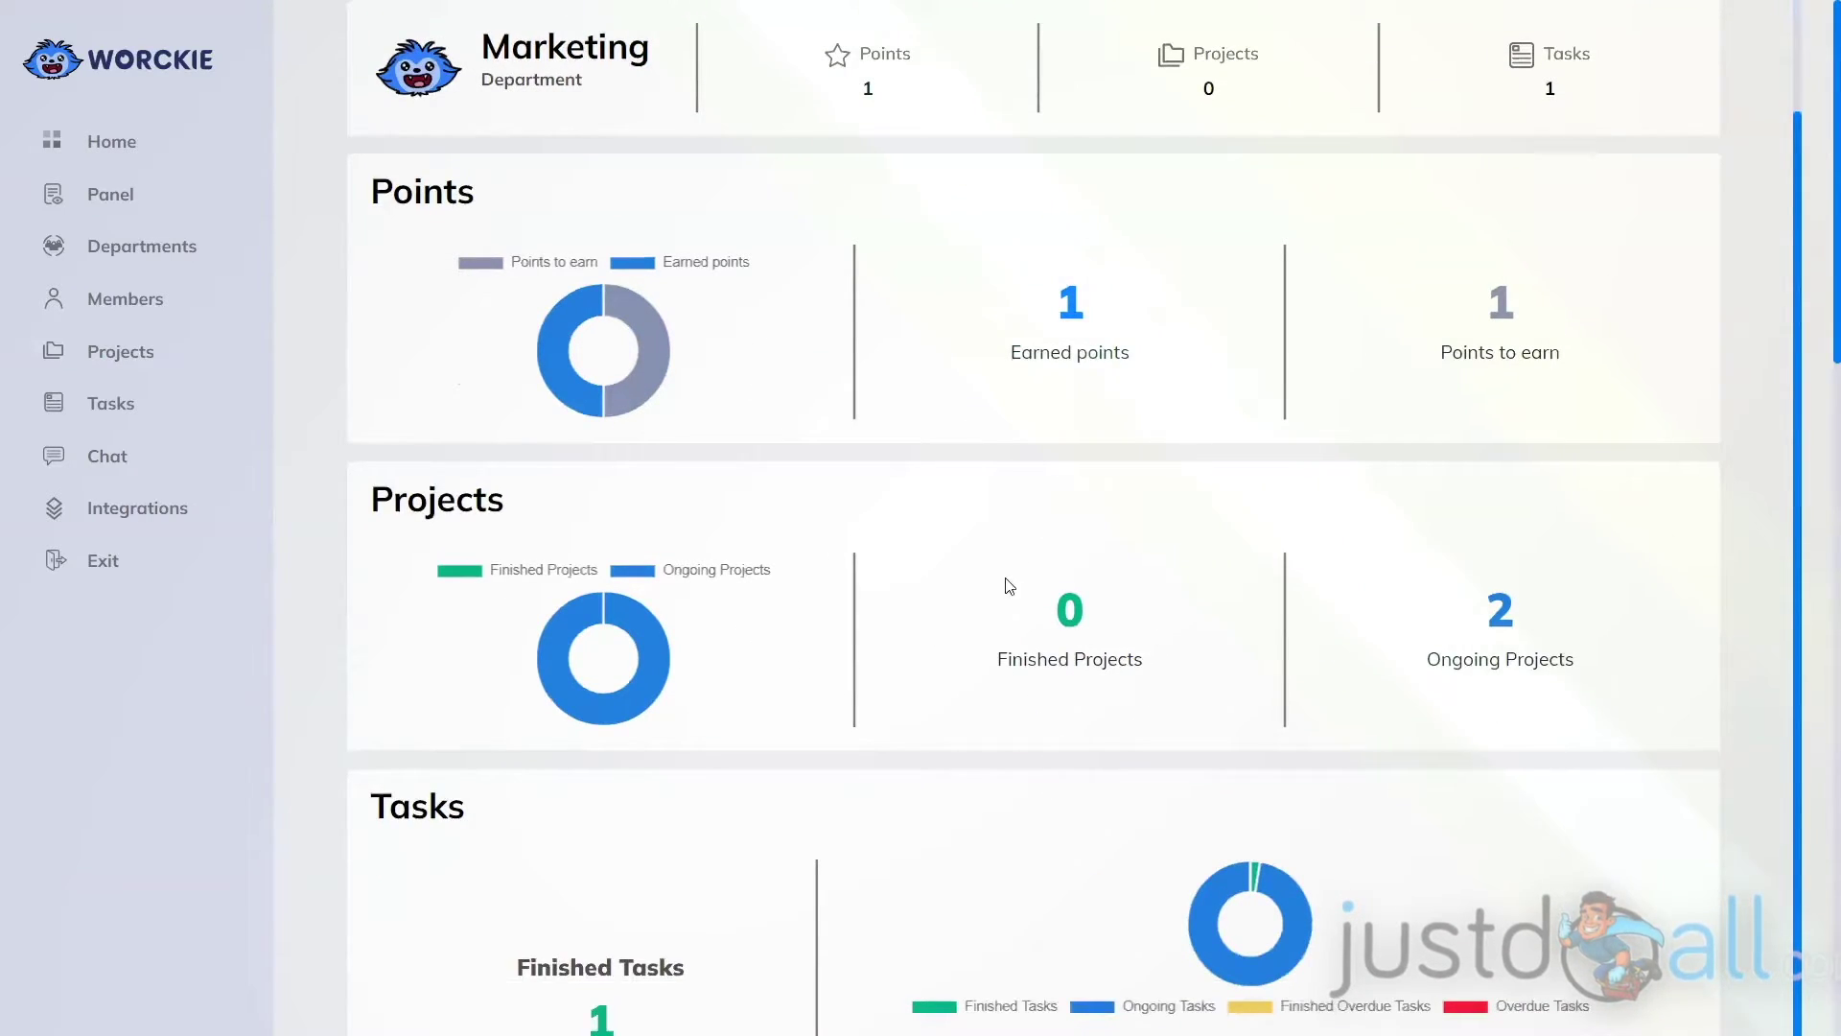
scroll(1743, 750, "down", 4)
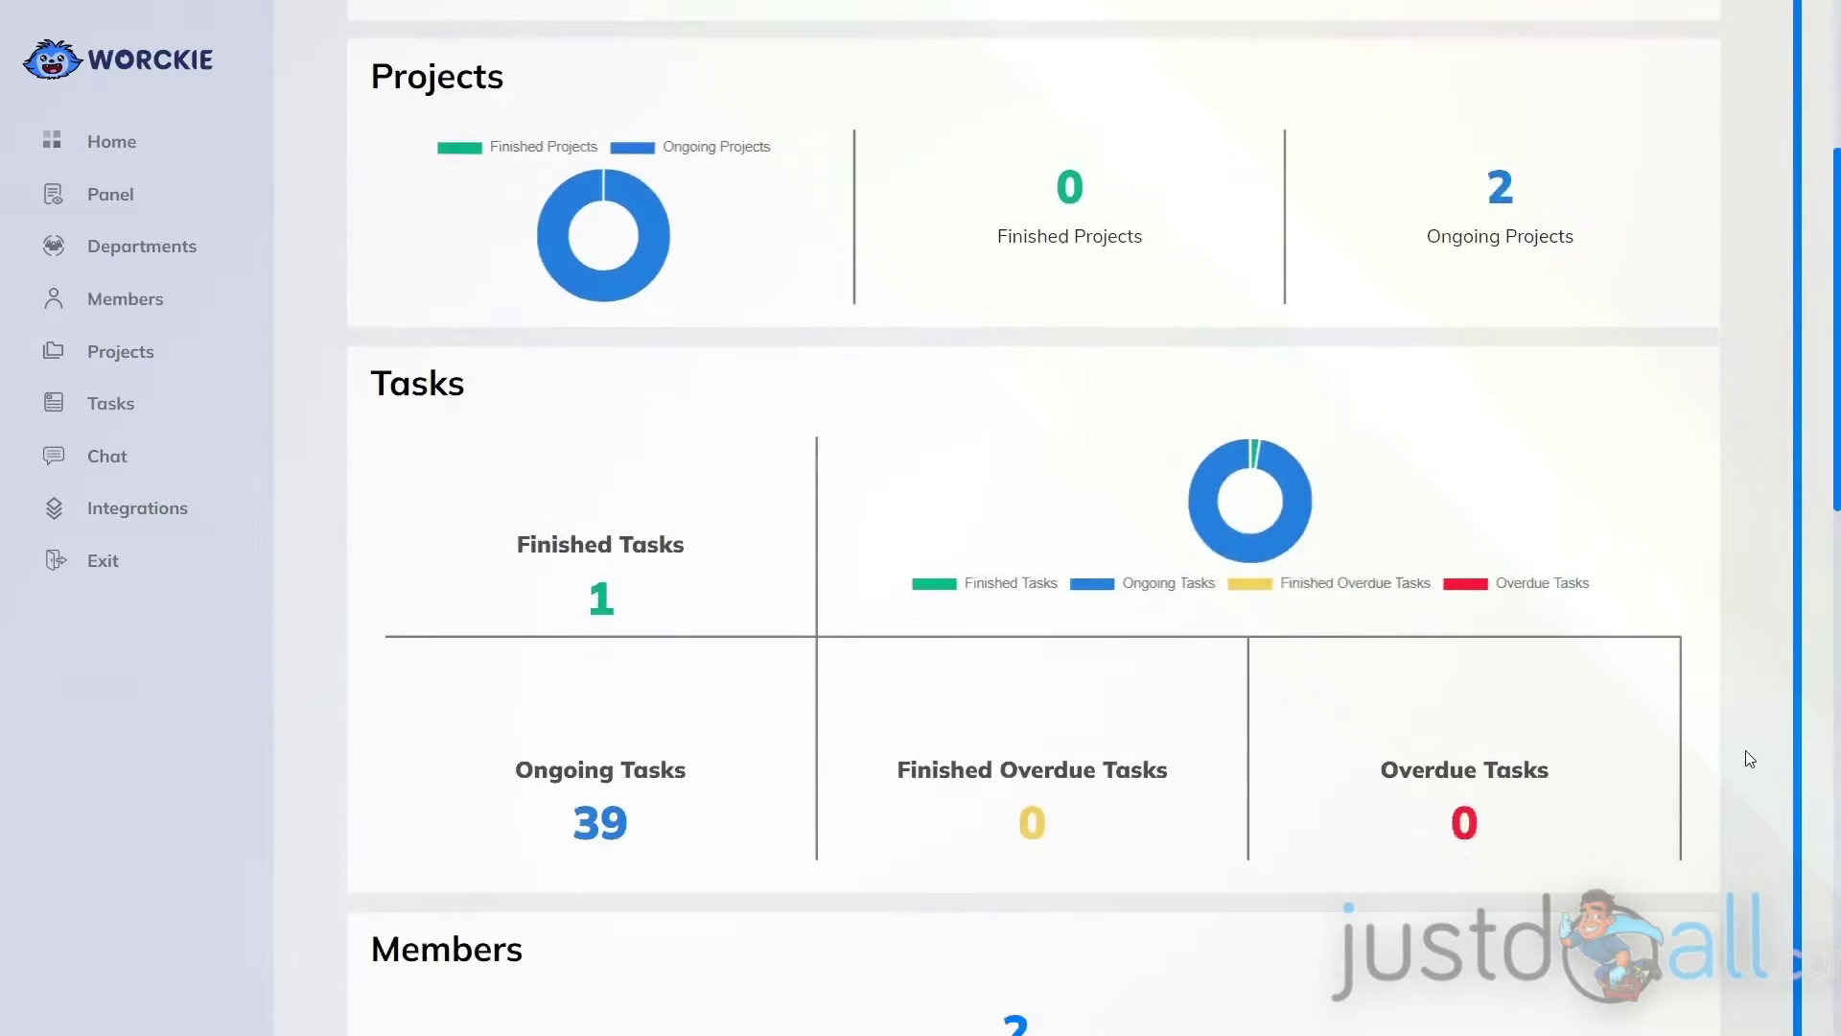
scroll(1697, 747, "down", 1)
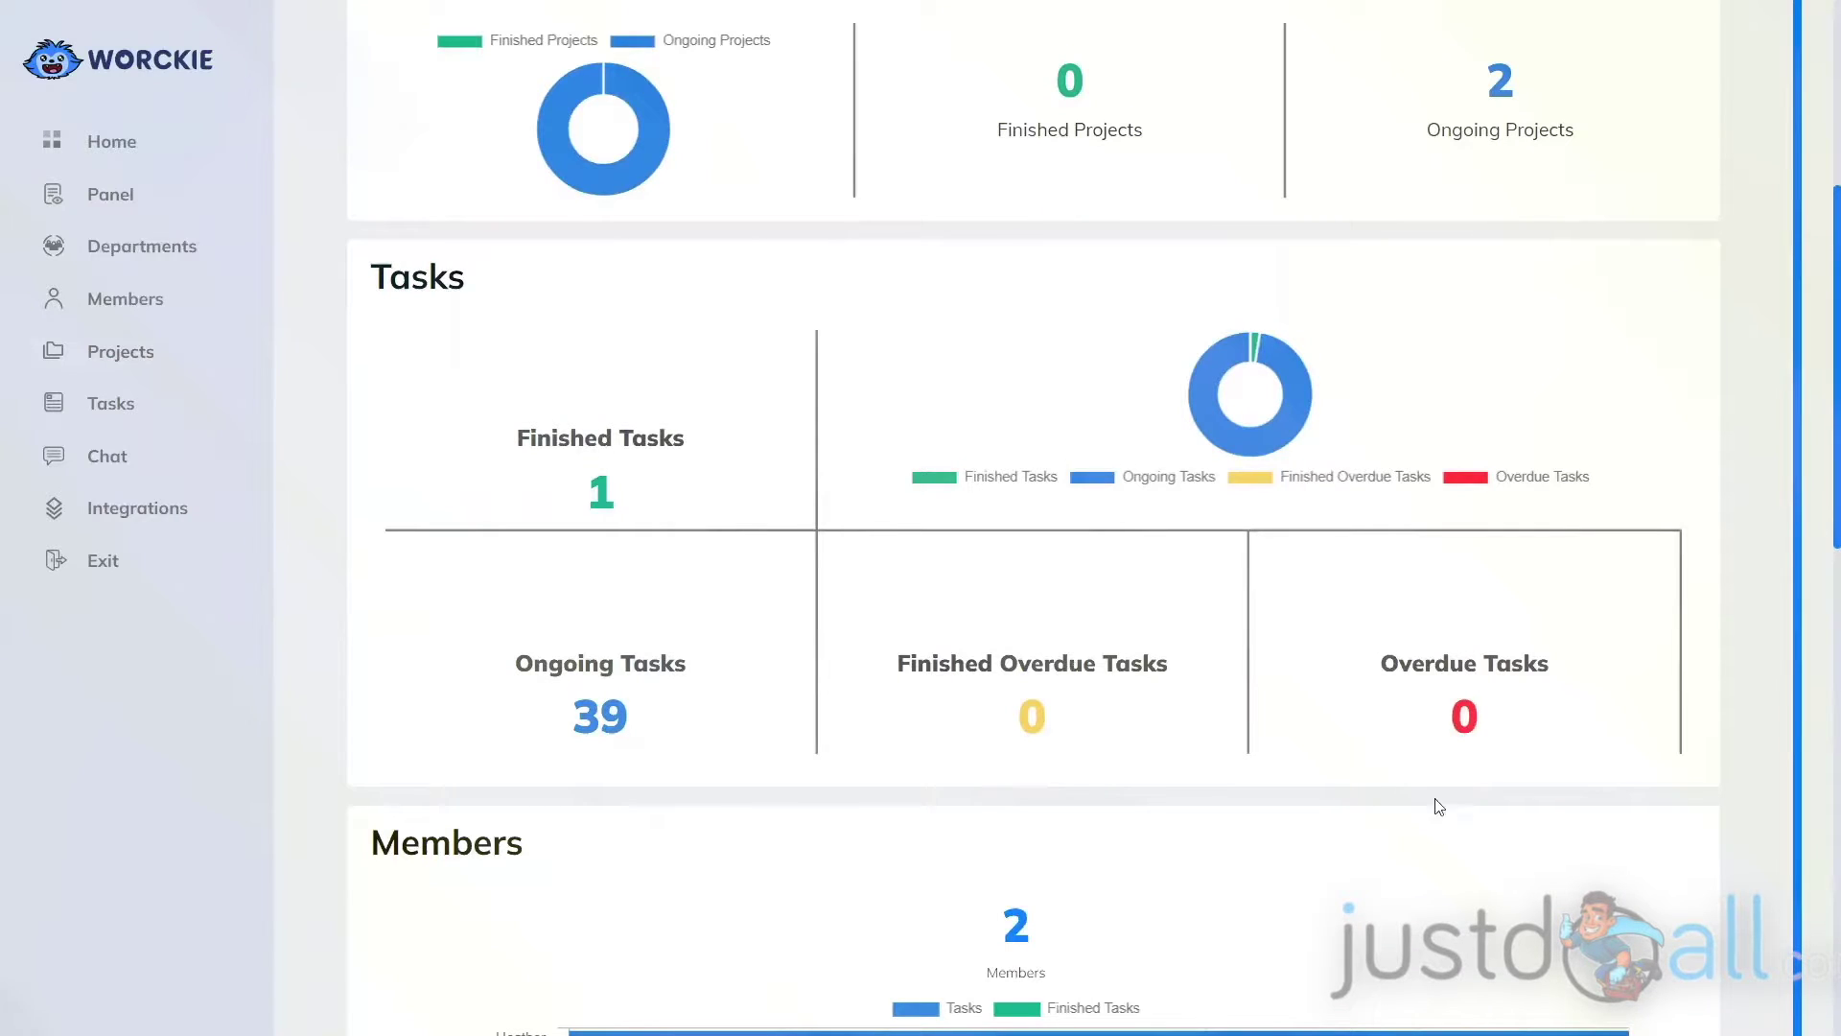
scroll(1726, 840, "down", 5)
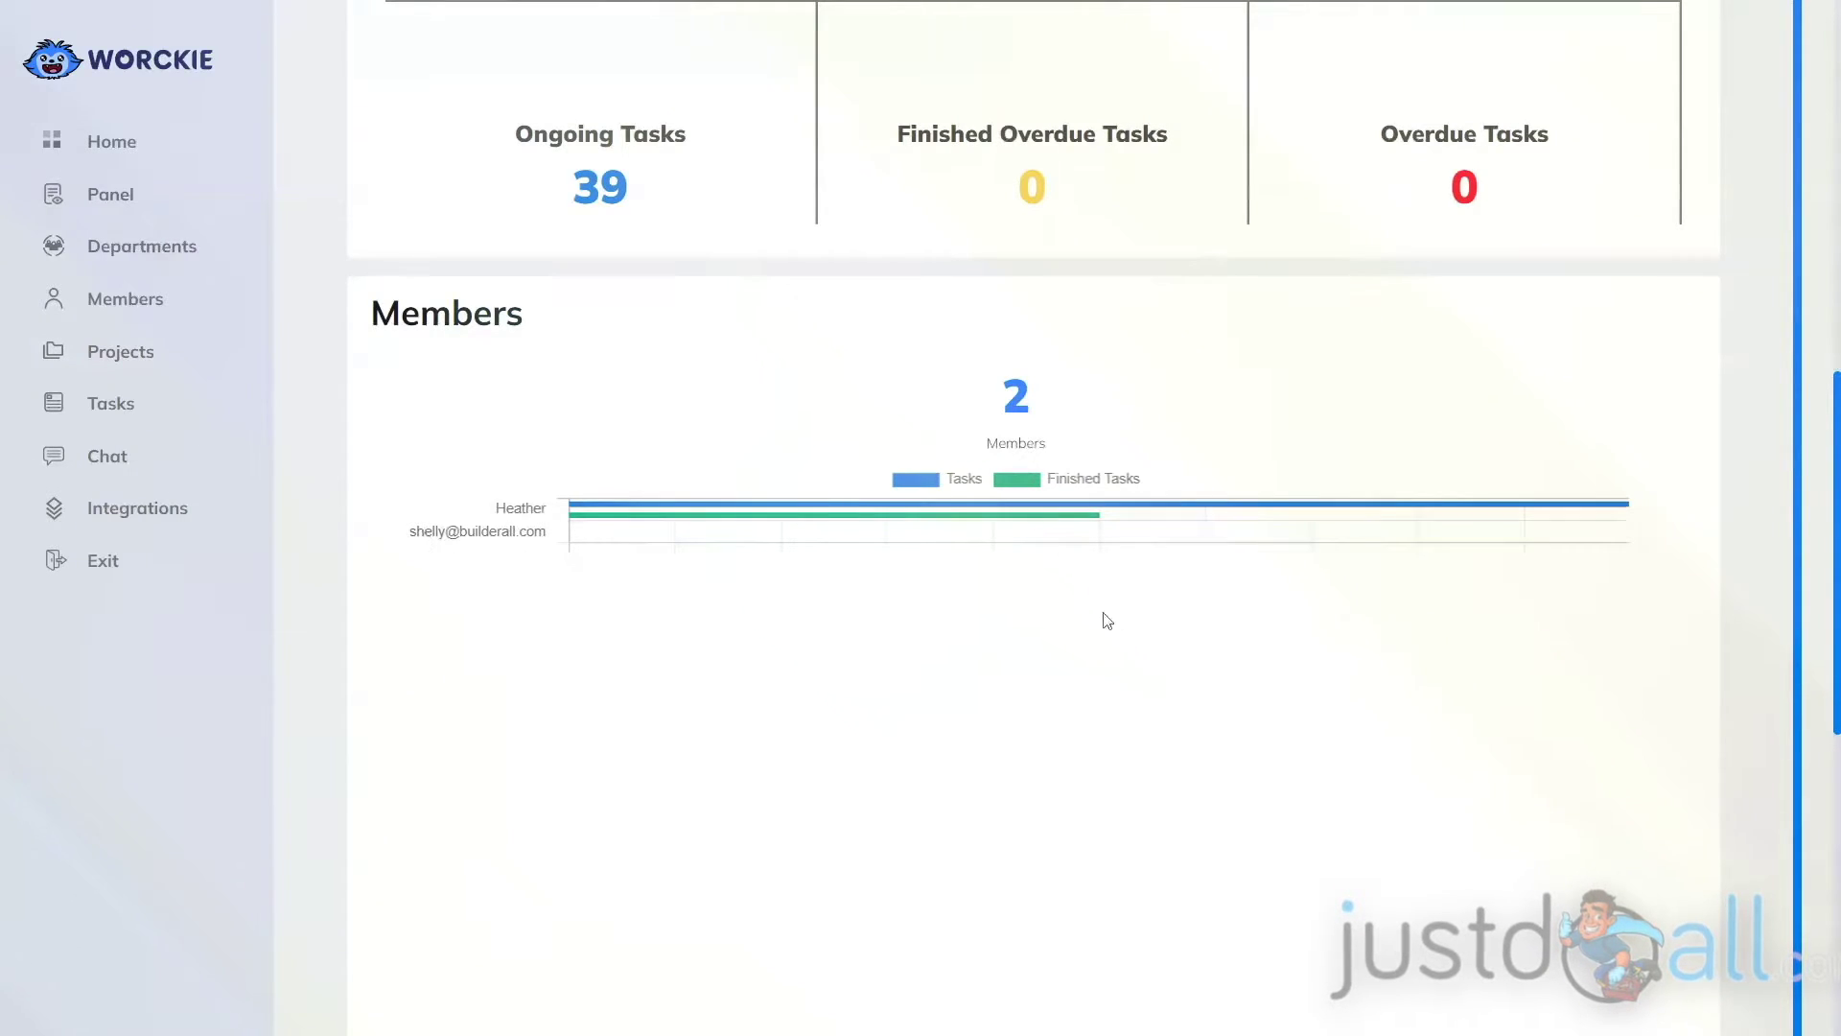
scroll(1731, 766, "down", 5)
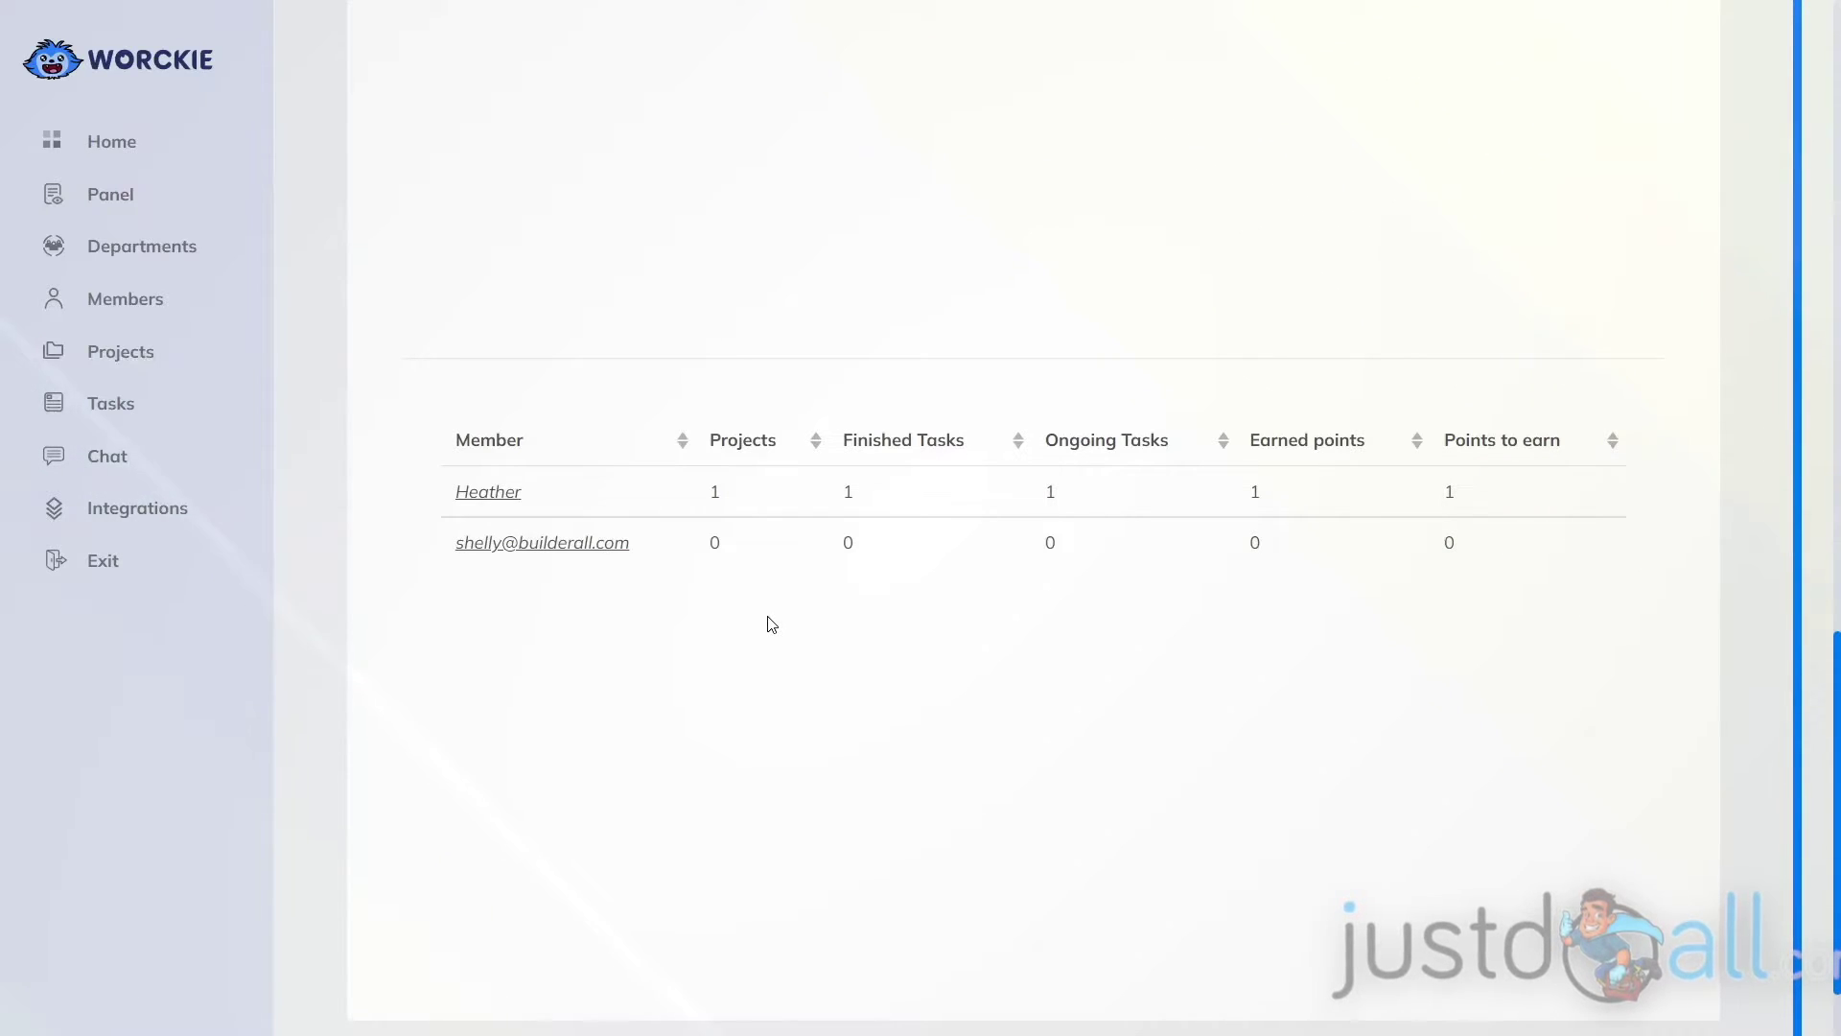
Step: Review the Marketing department's analytics again, from the summary figures to the table of members
scroll(1339, 695, "down", 1)
scroll(1340, 694, "up", 1)
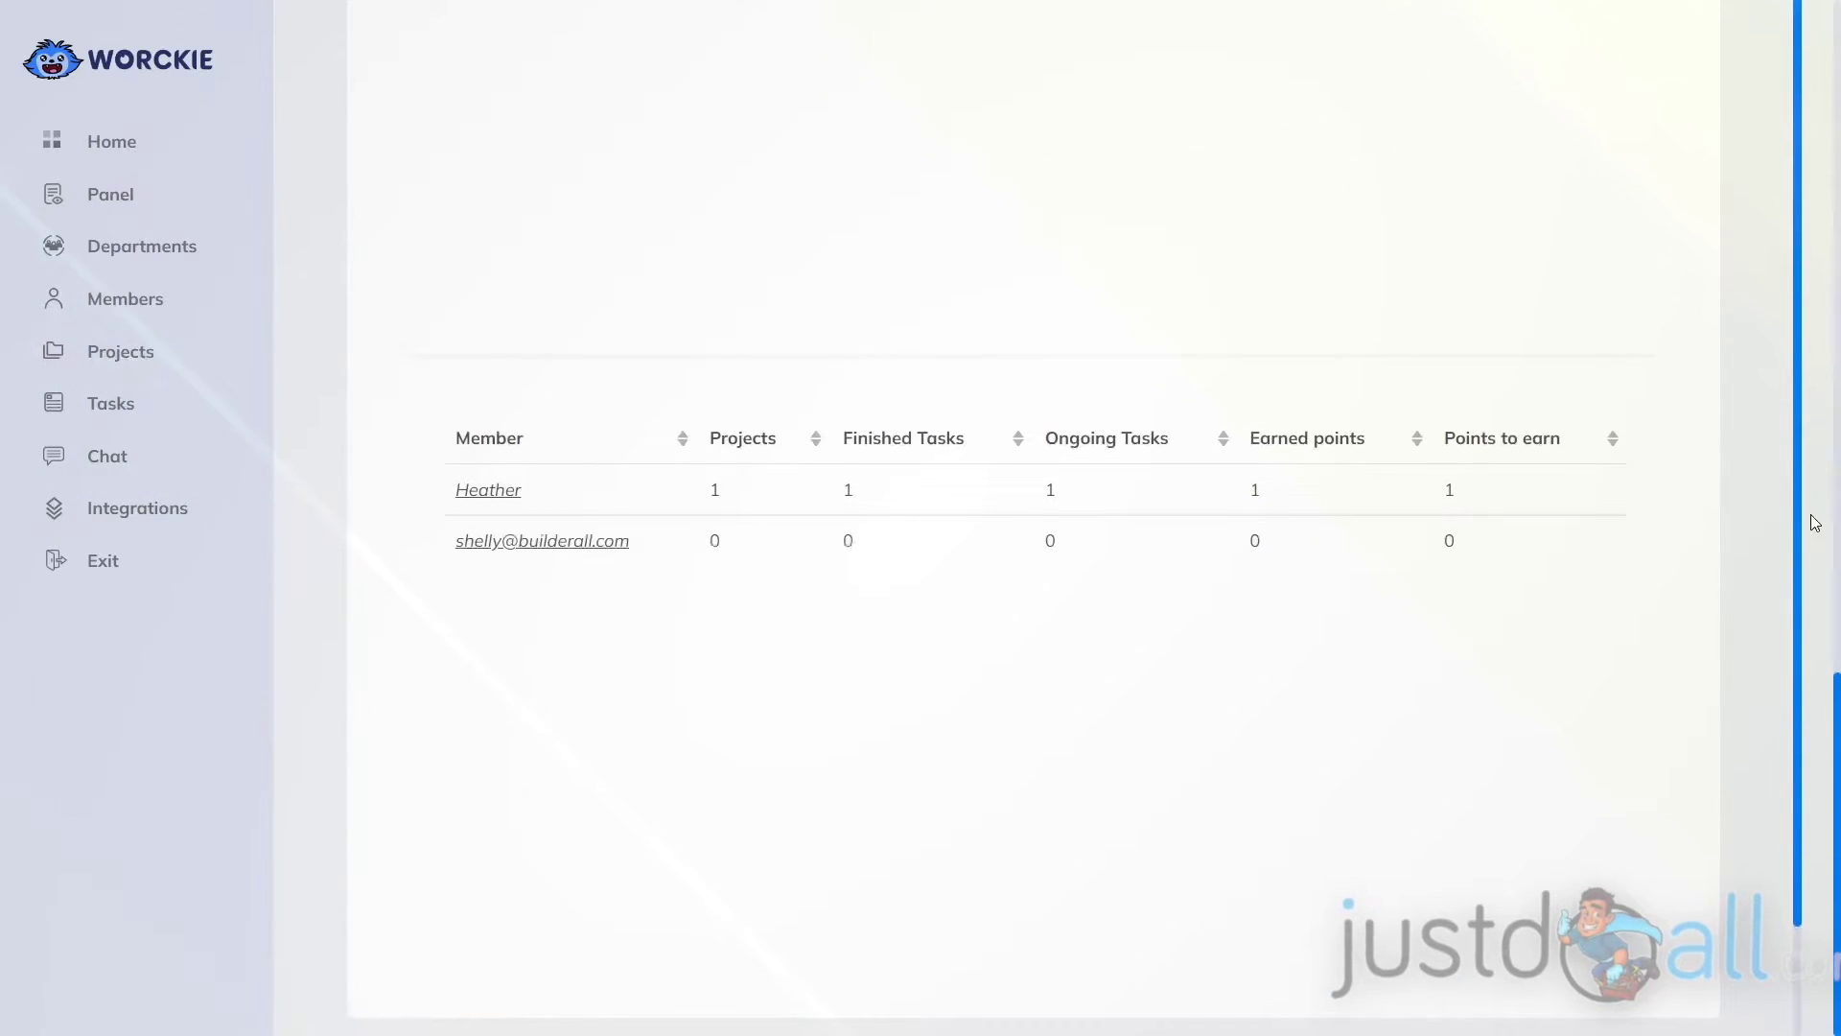
scroll(1816, 523, "up", 15)
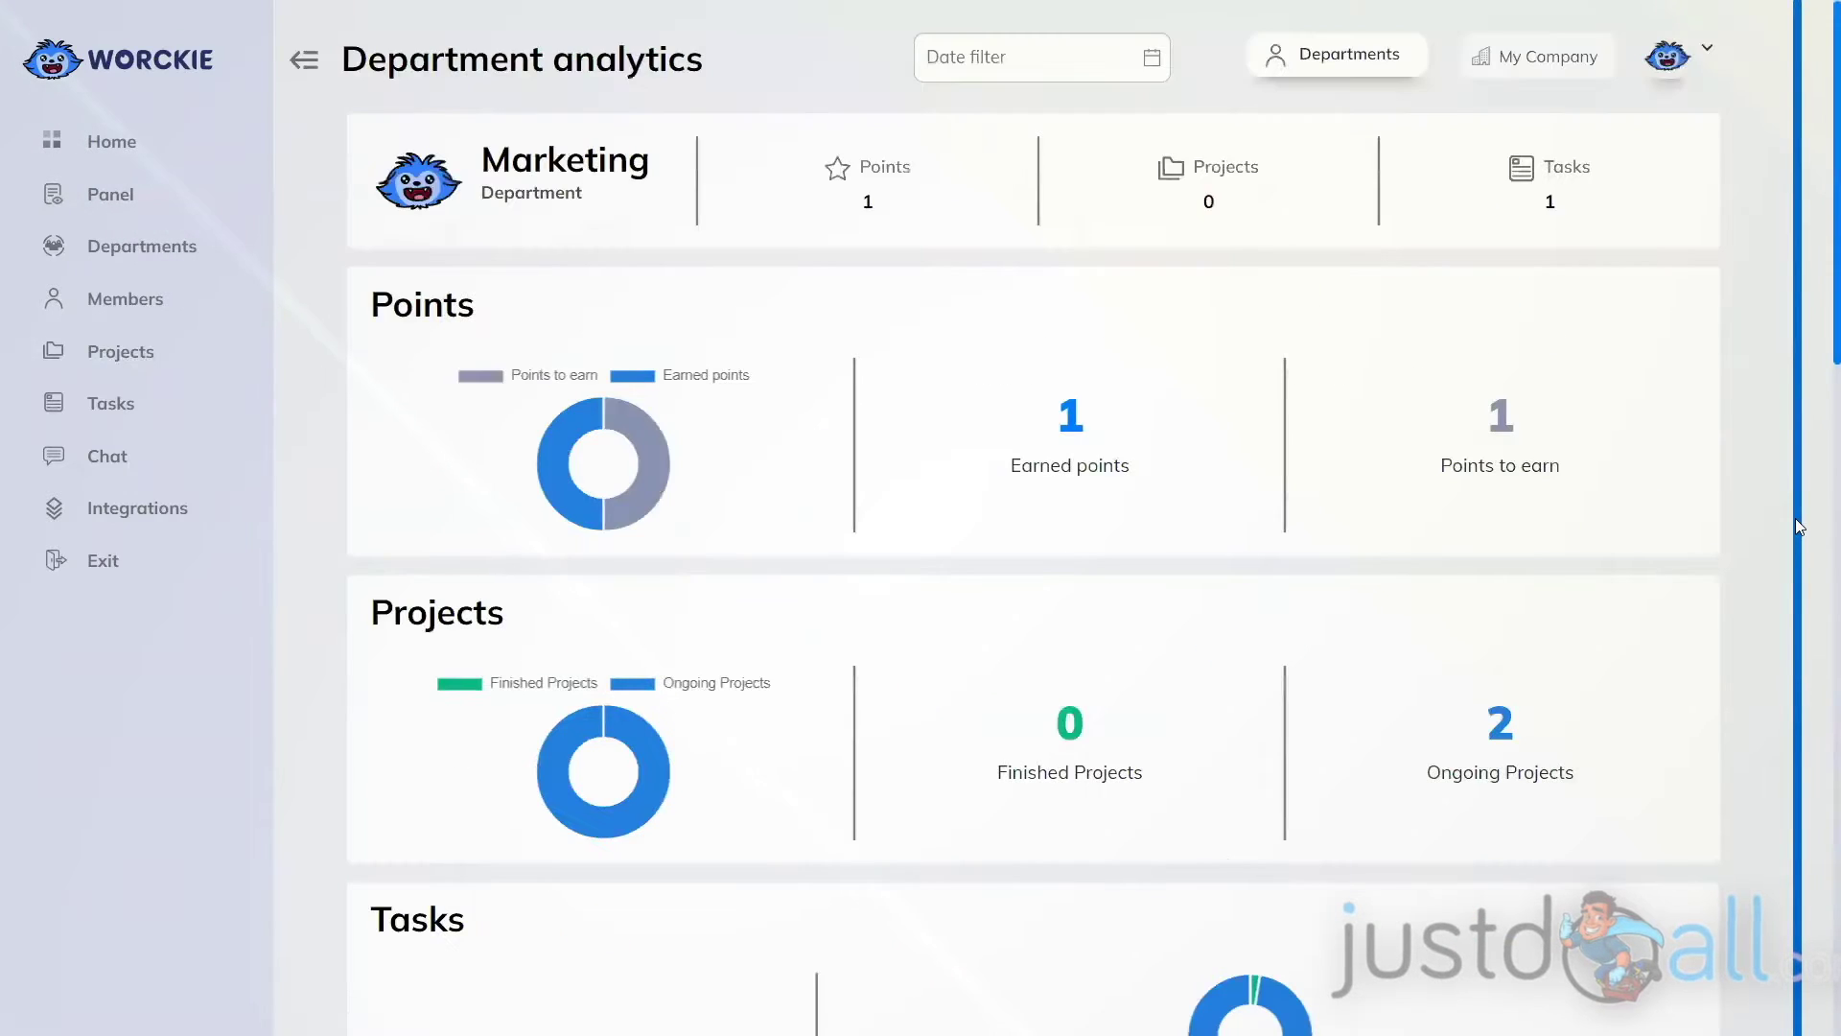
scroll(1799, 525, "down", 15)
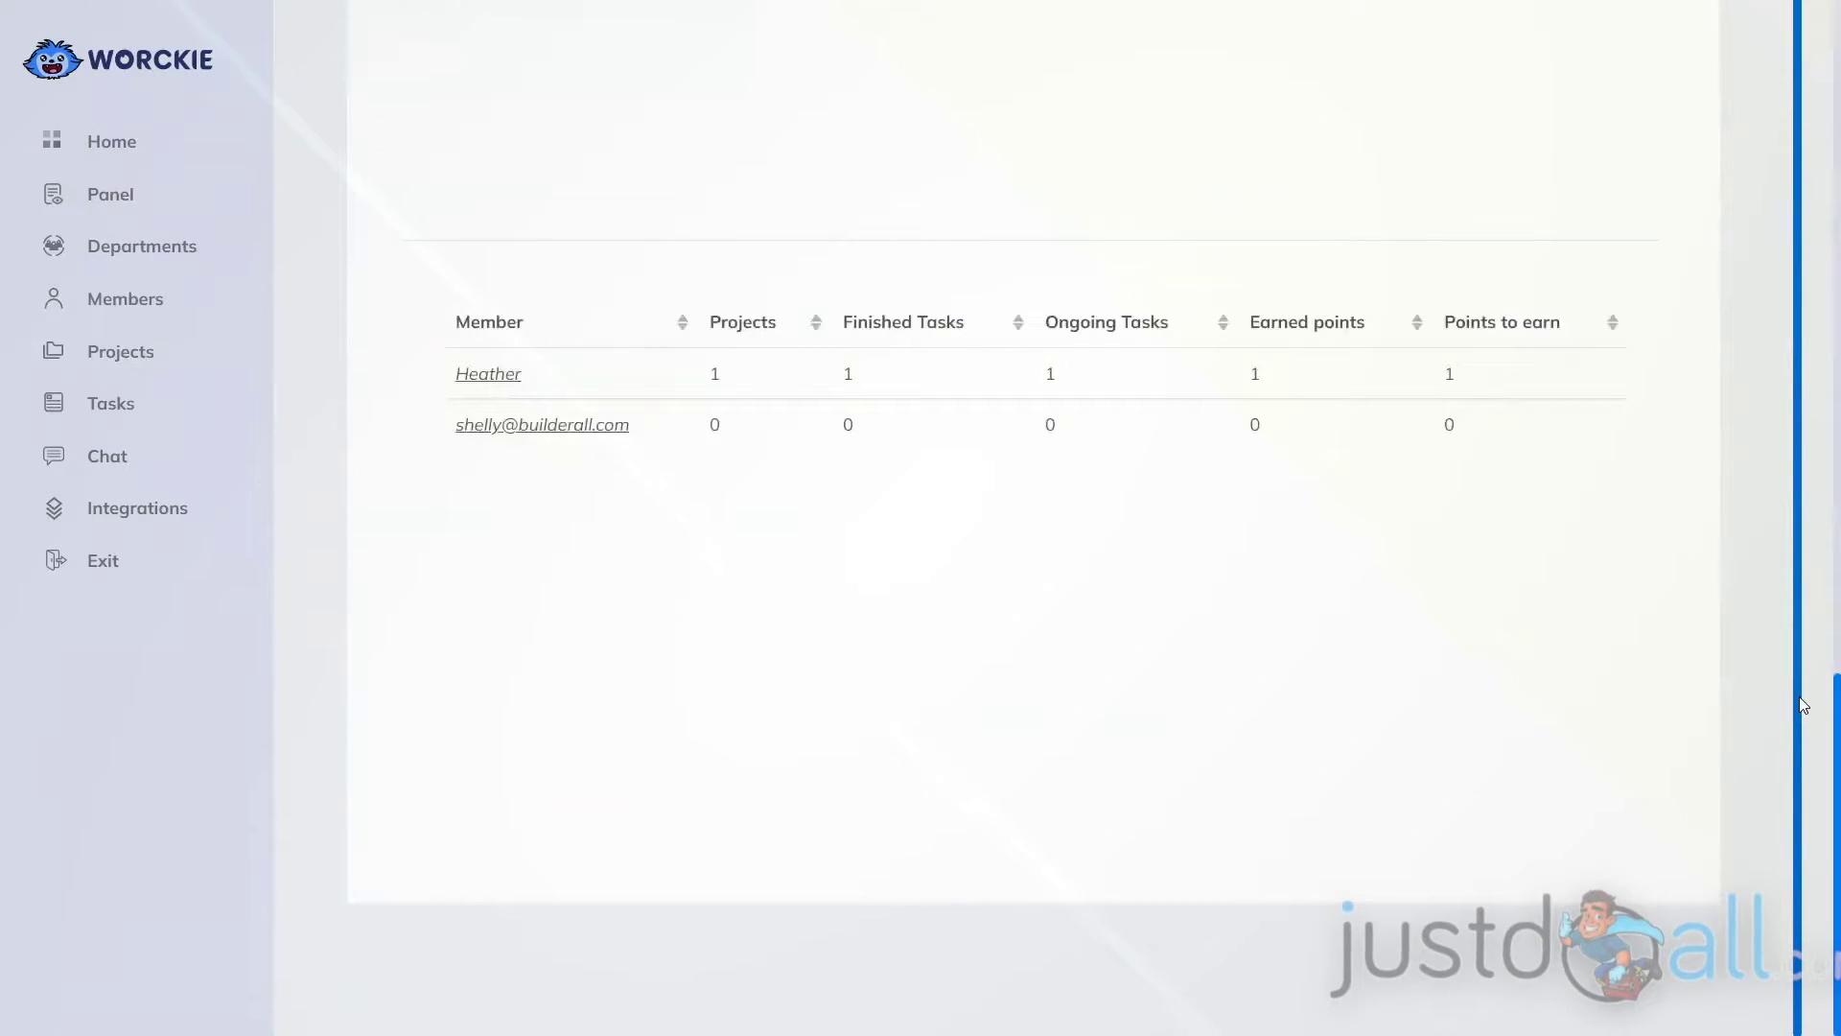
Step: Open the first listed Marketing member's panel and examine the points, projects, tasks and expected-versus-worked time chart
left_click(480, 379)
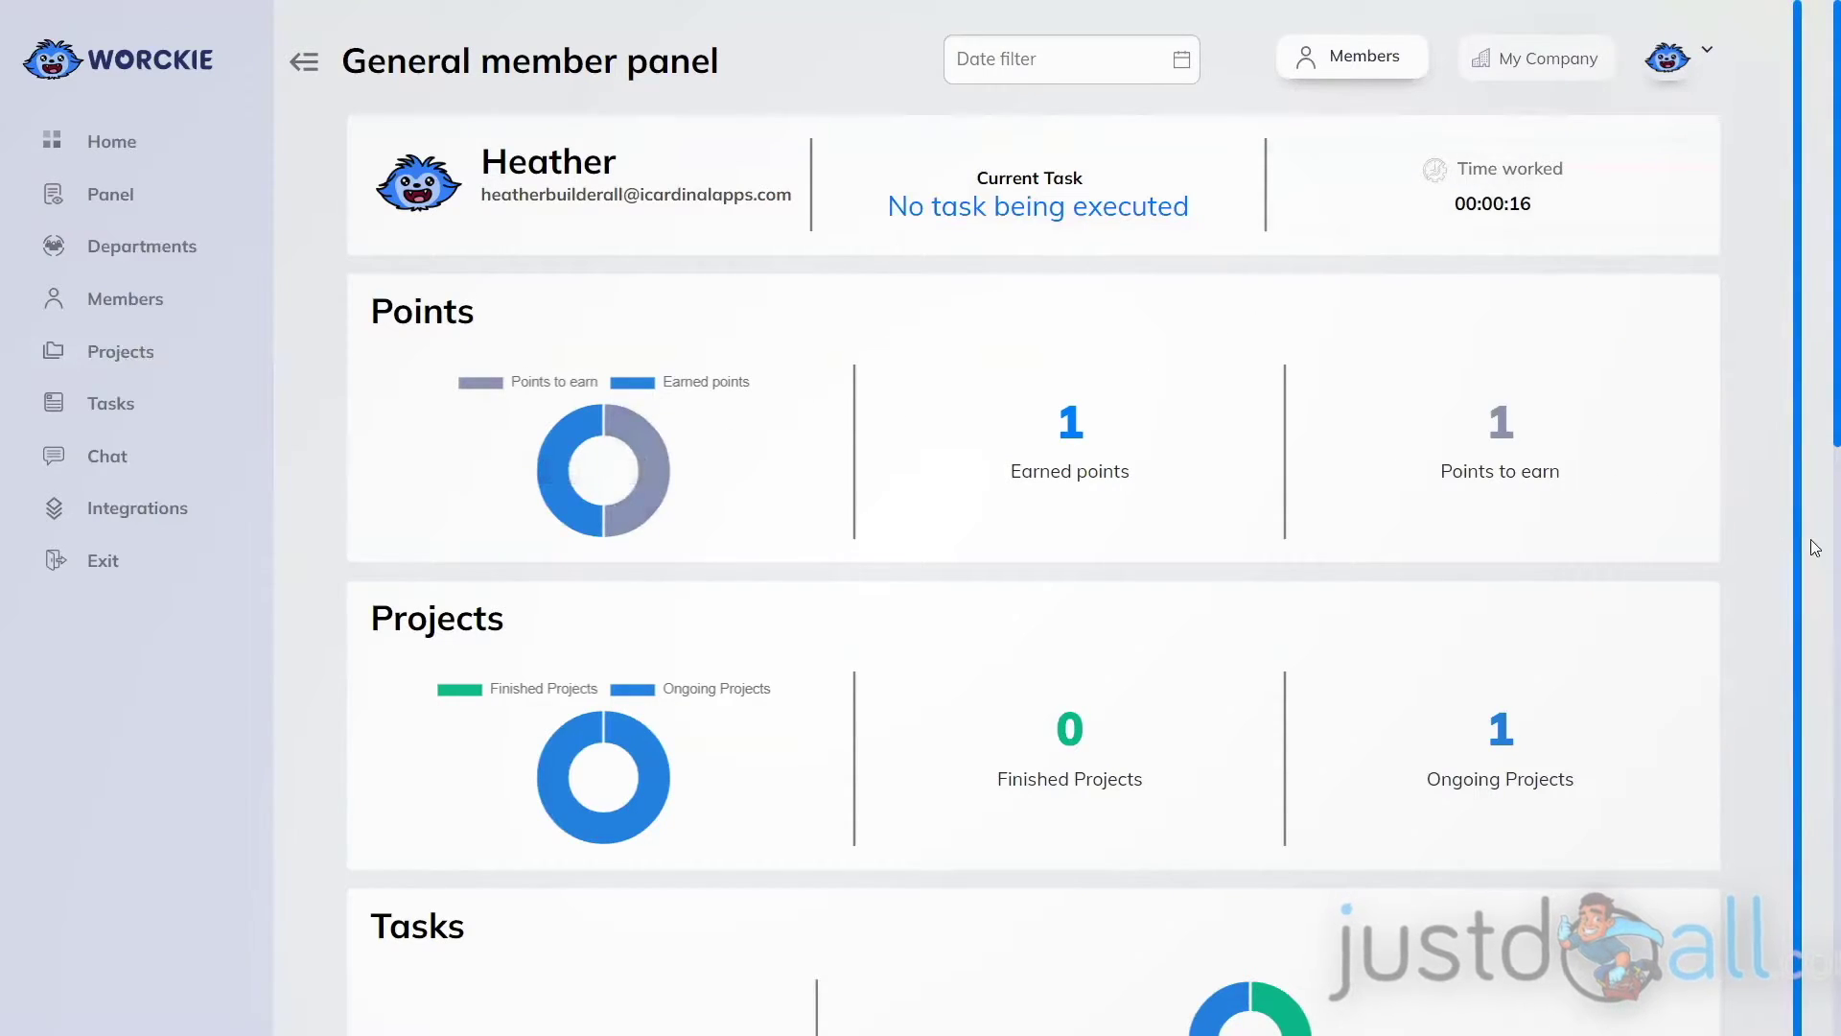
scroll(1798, 543, "down", 3)
scroll(1816, 556, "down", 2)
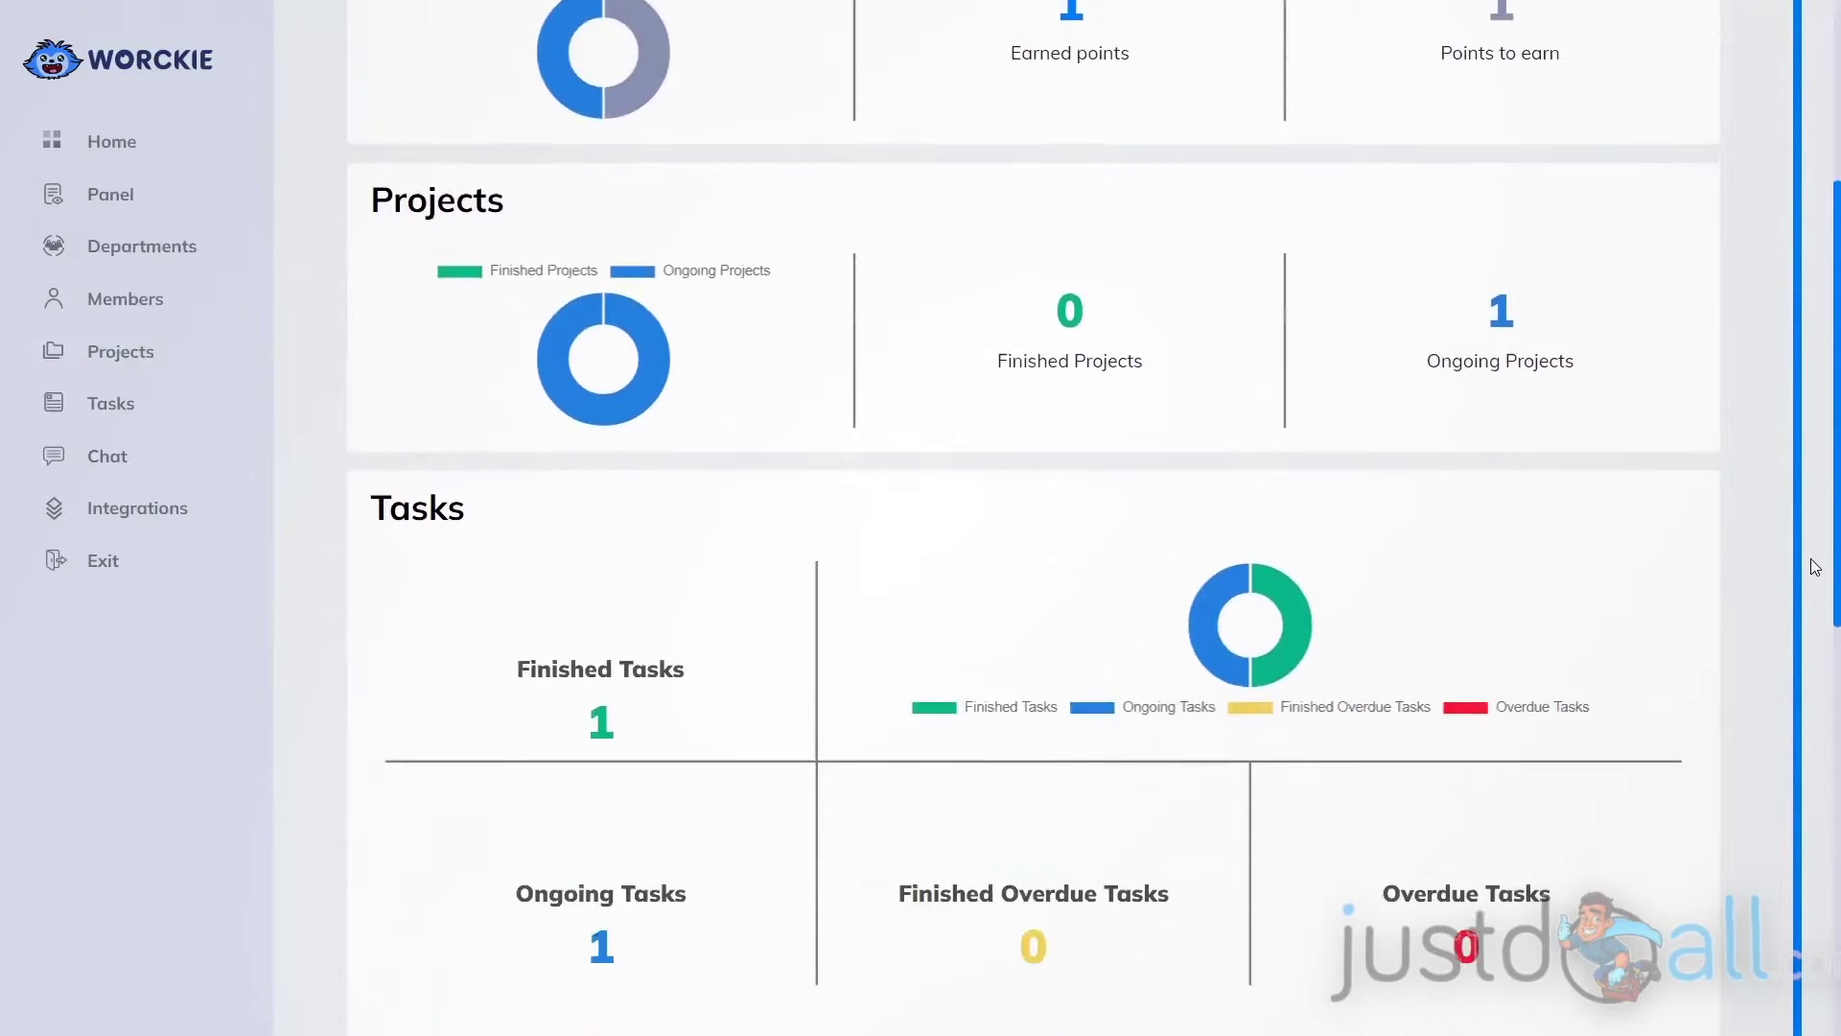
scroll(1815, 565, "down", 5)
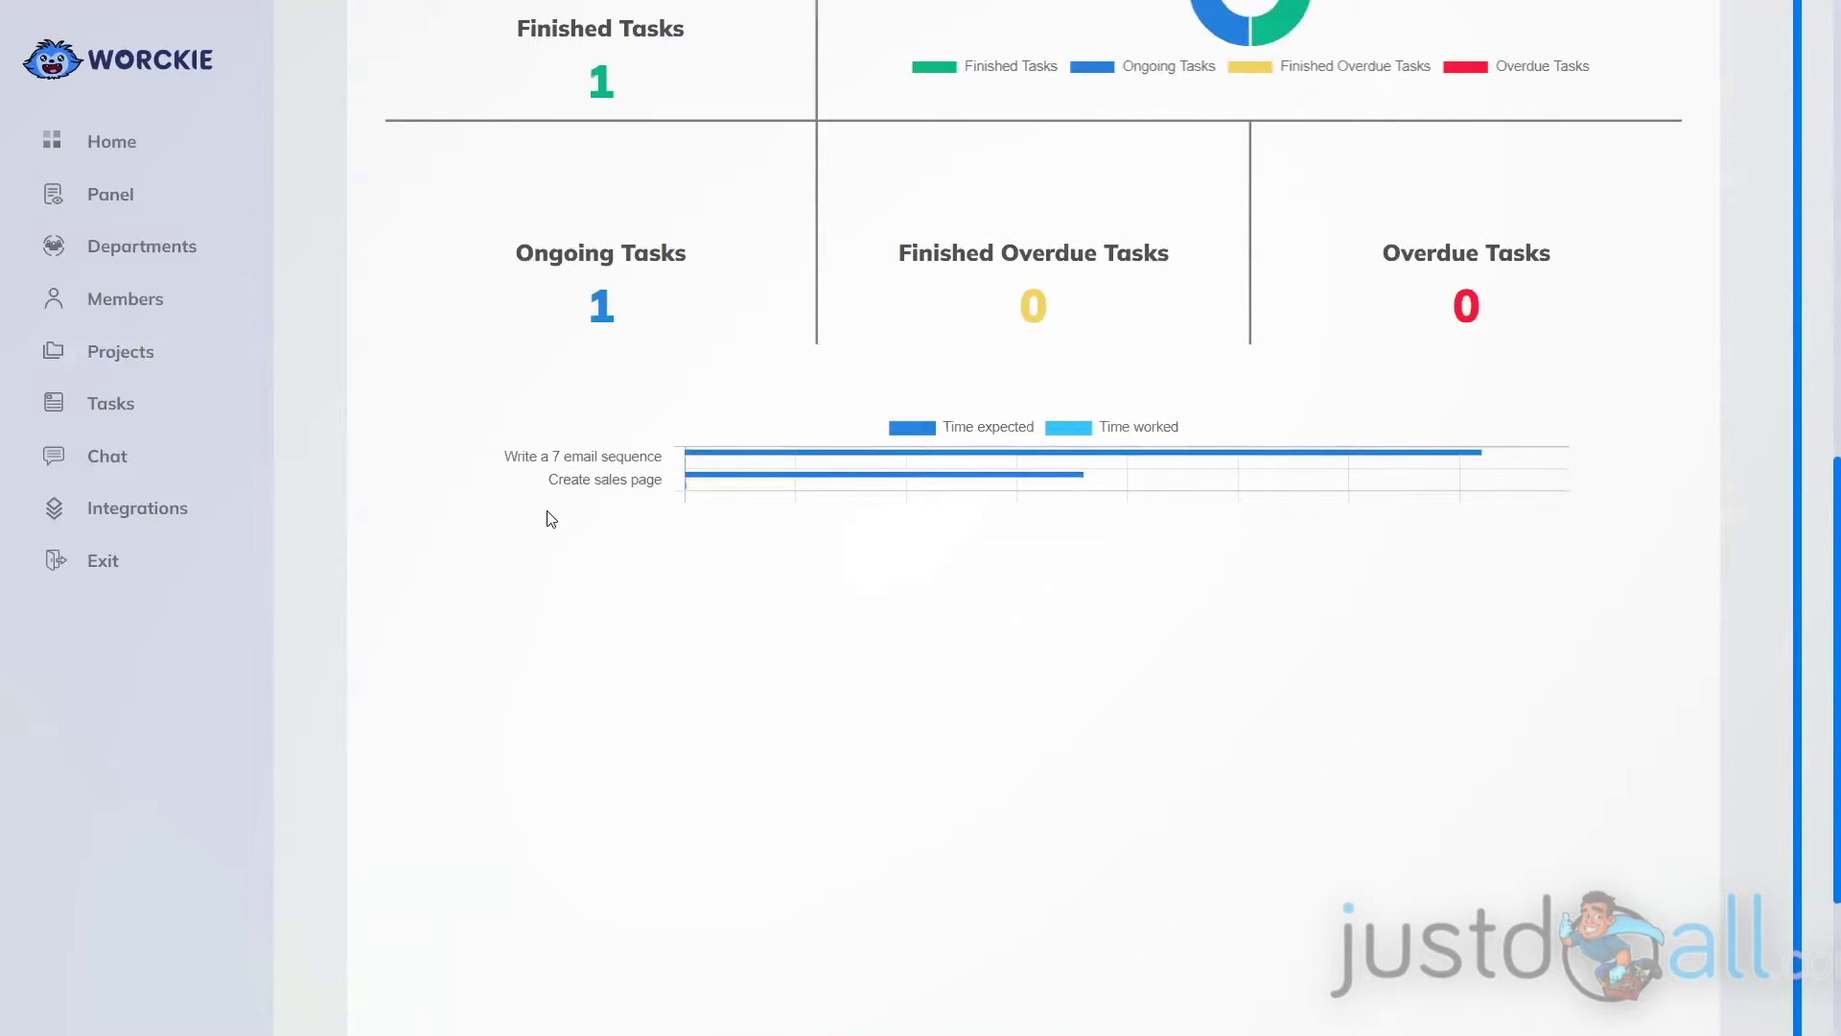
scroll(1812, 649, "up", 8)
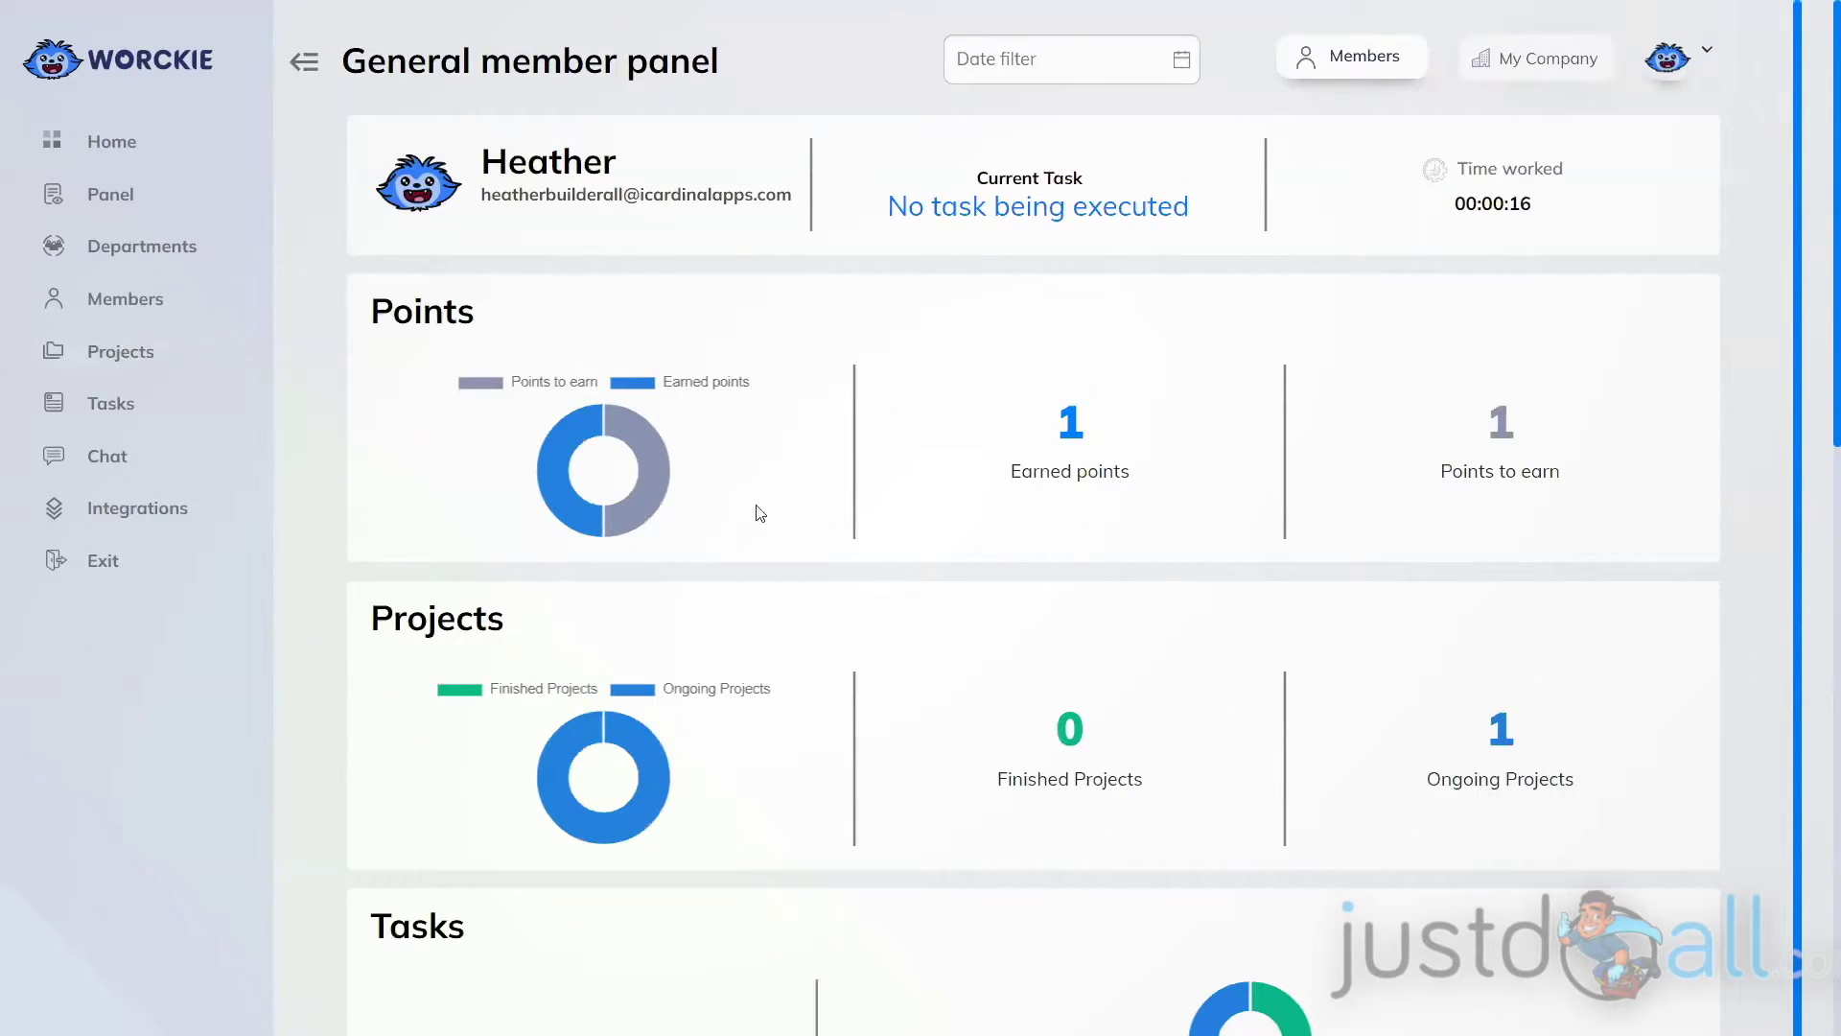
Step: Go to the departments list and open the Marketing department's analytics from its row
left_click(130, 259)
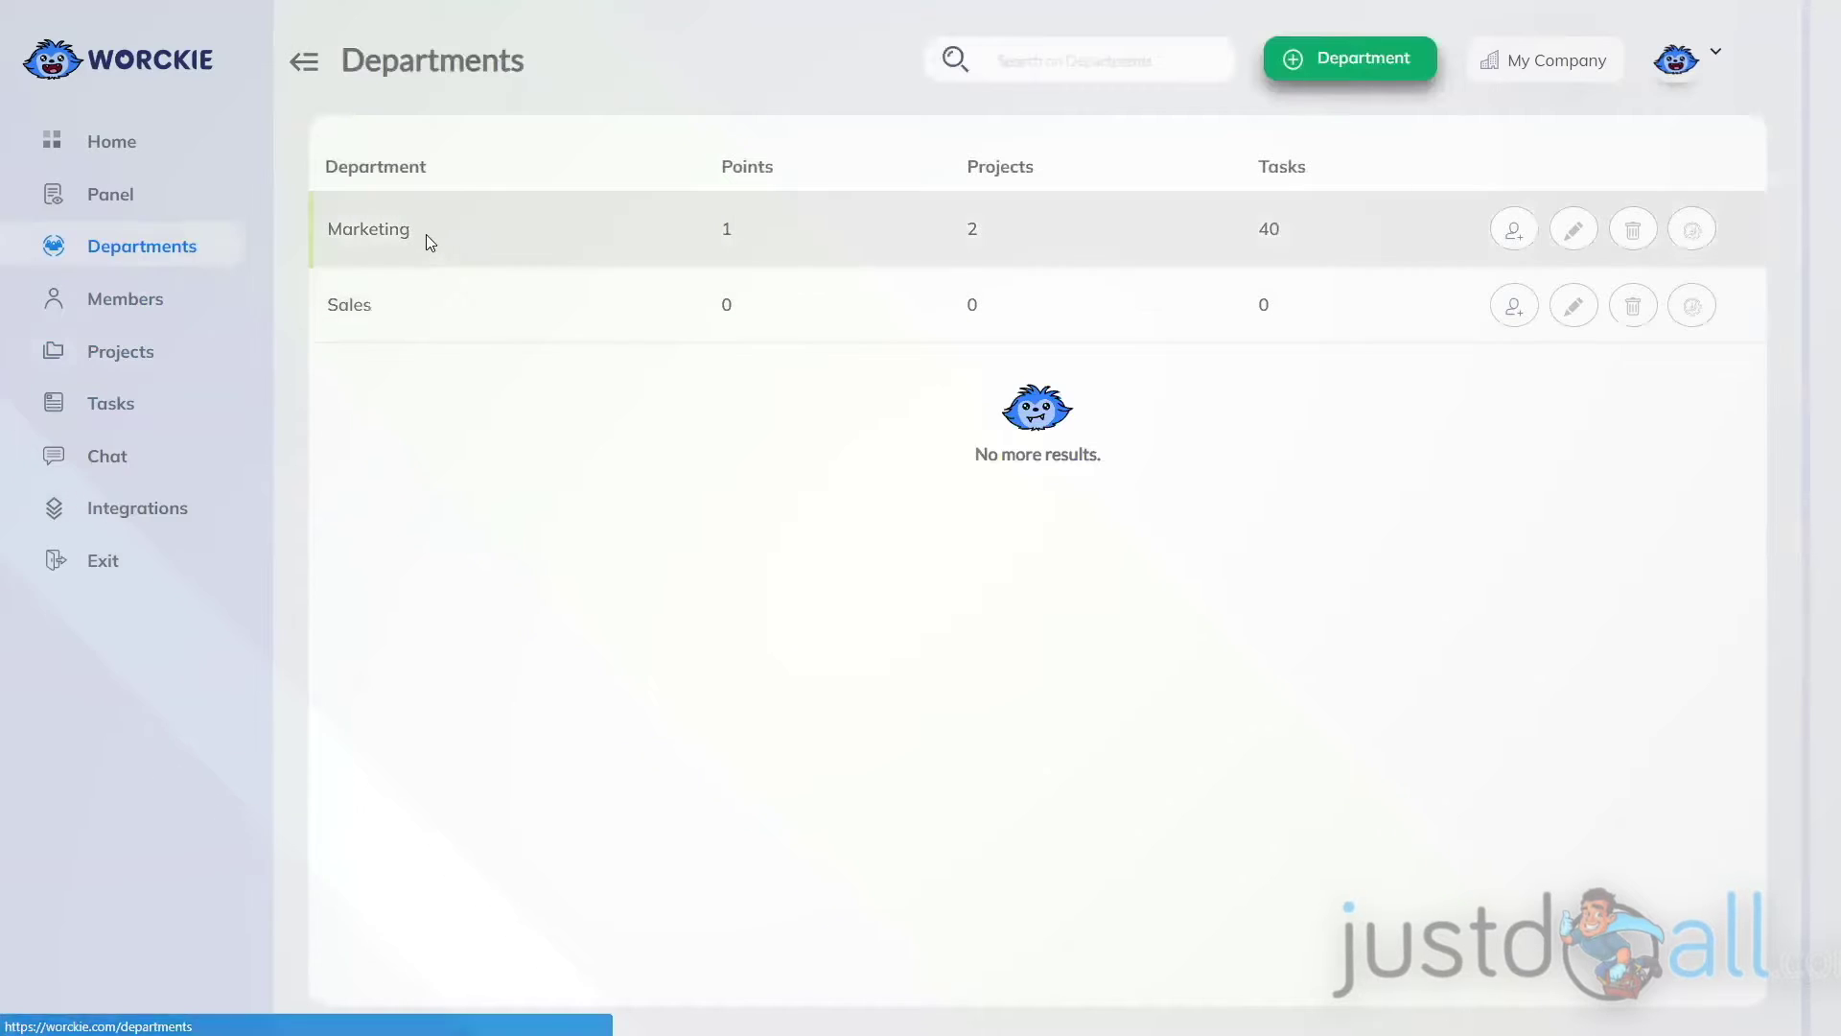
left_click(1693, 232)
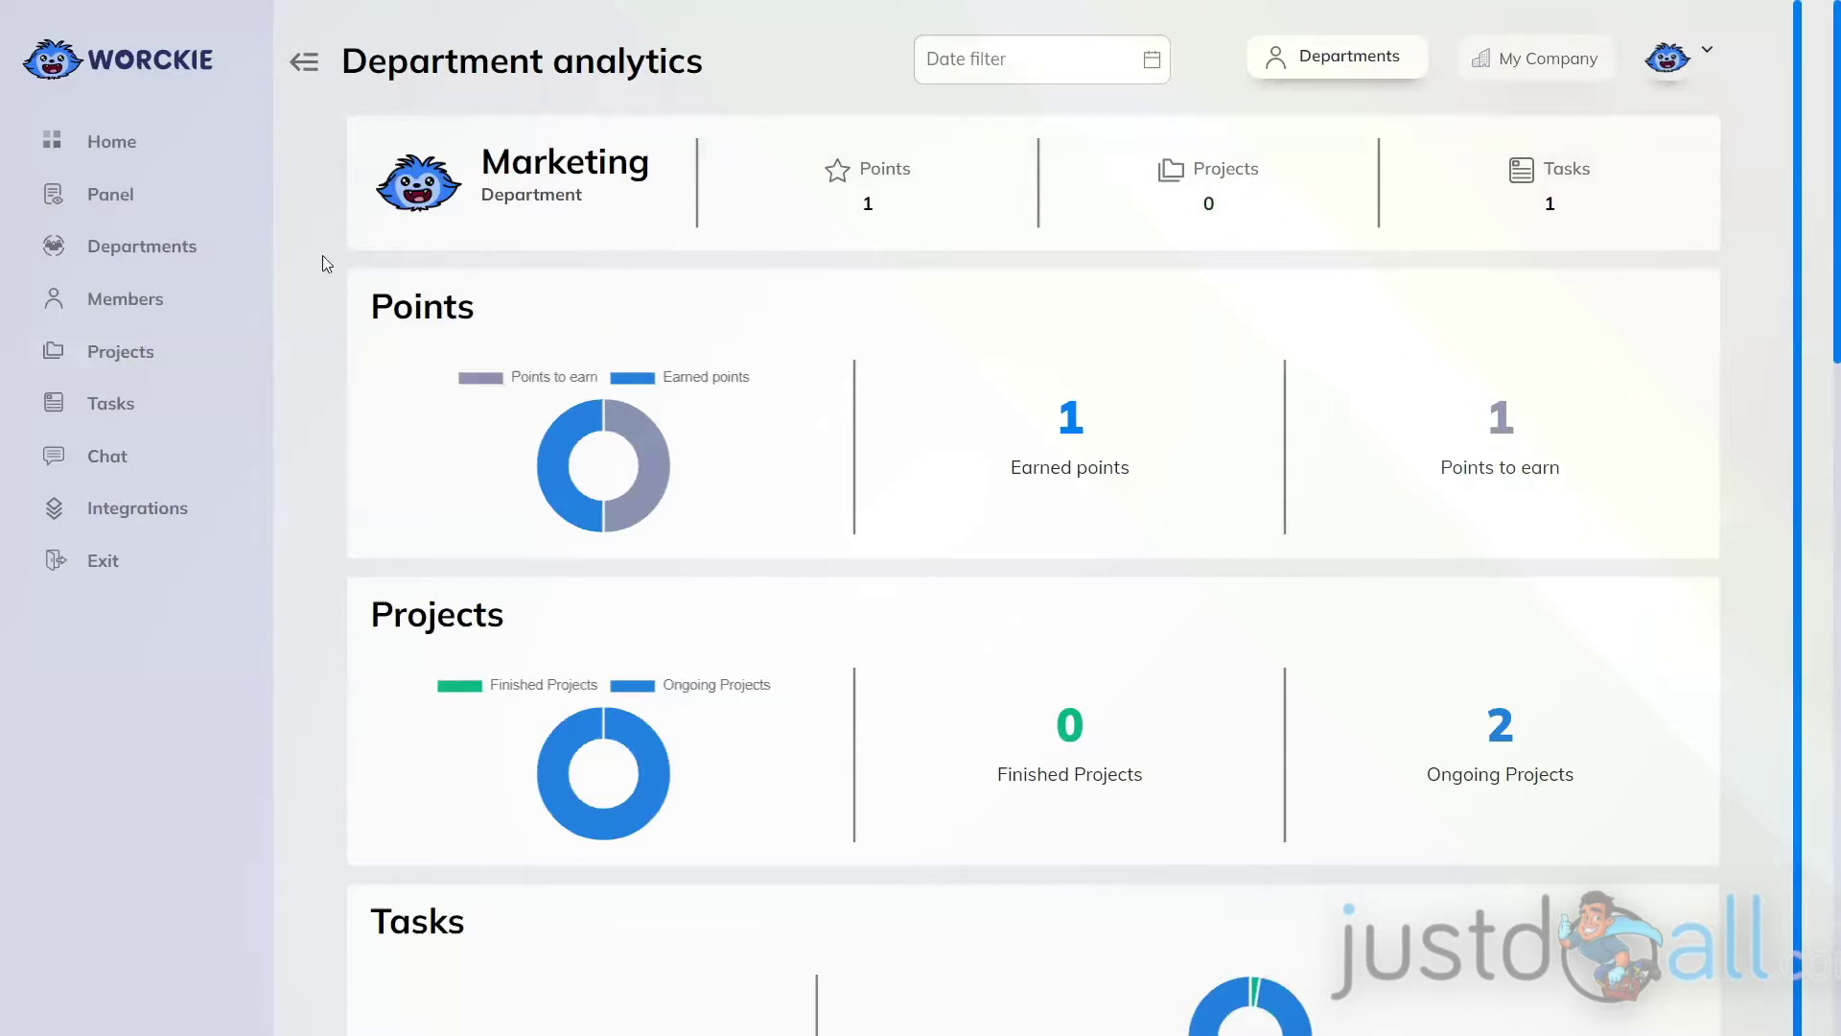
Step: Open the analytics of the JVZoo Mastery 2.0 project and examine its progress, points, task statistics and task table
left_click(104, 369)
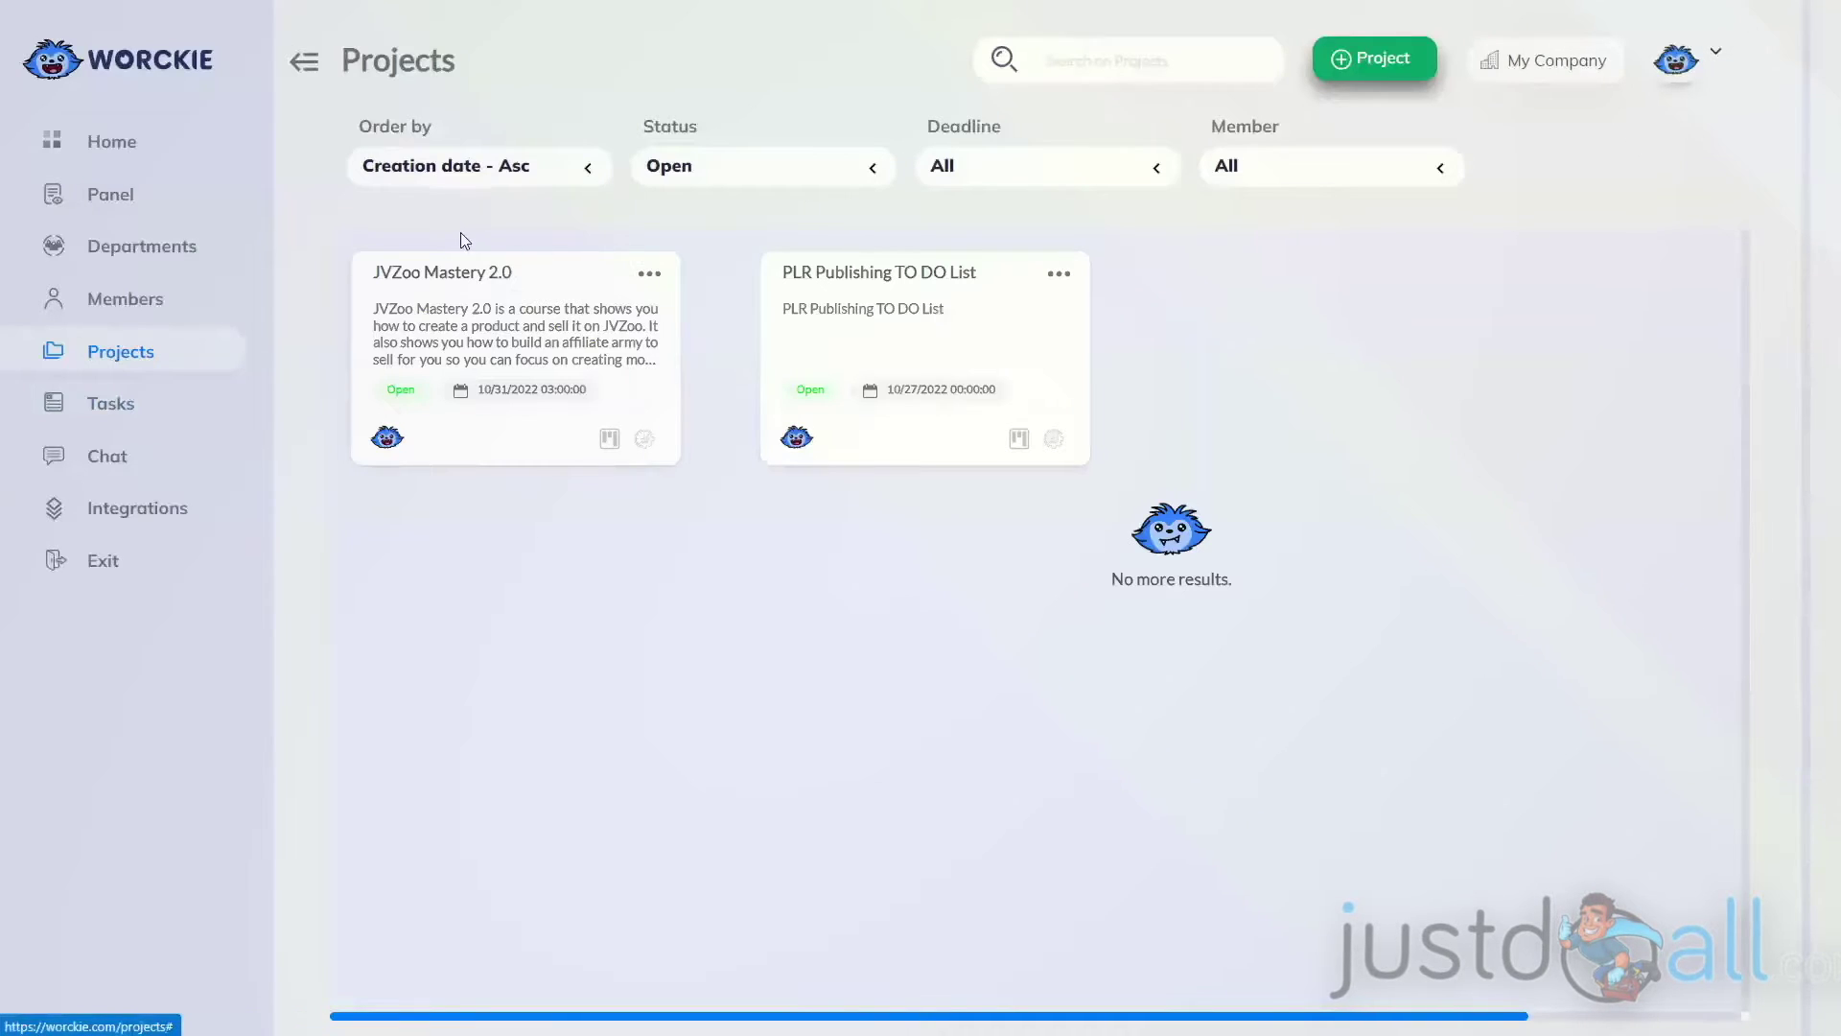
left_click(645, 441)
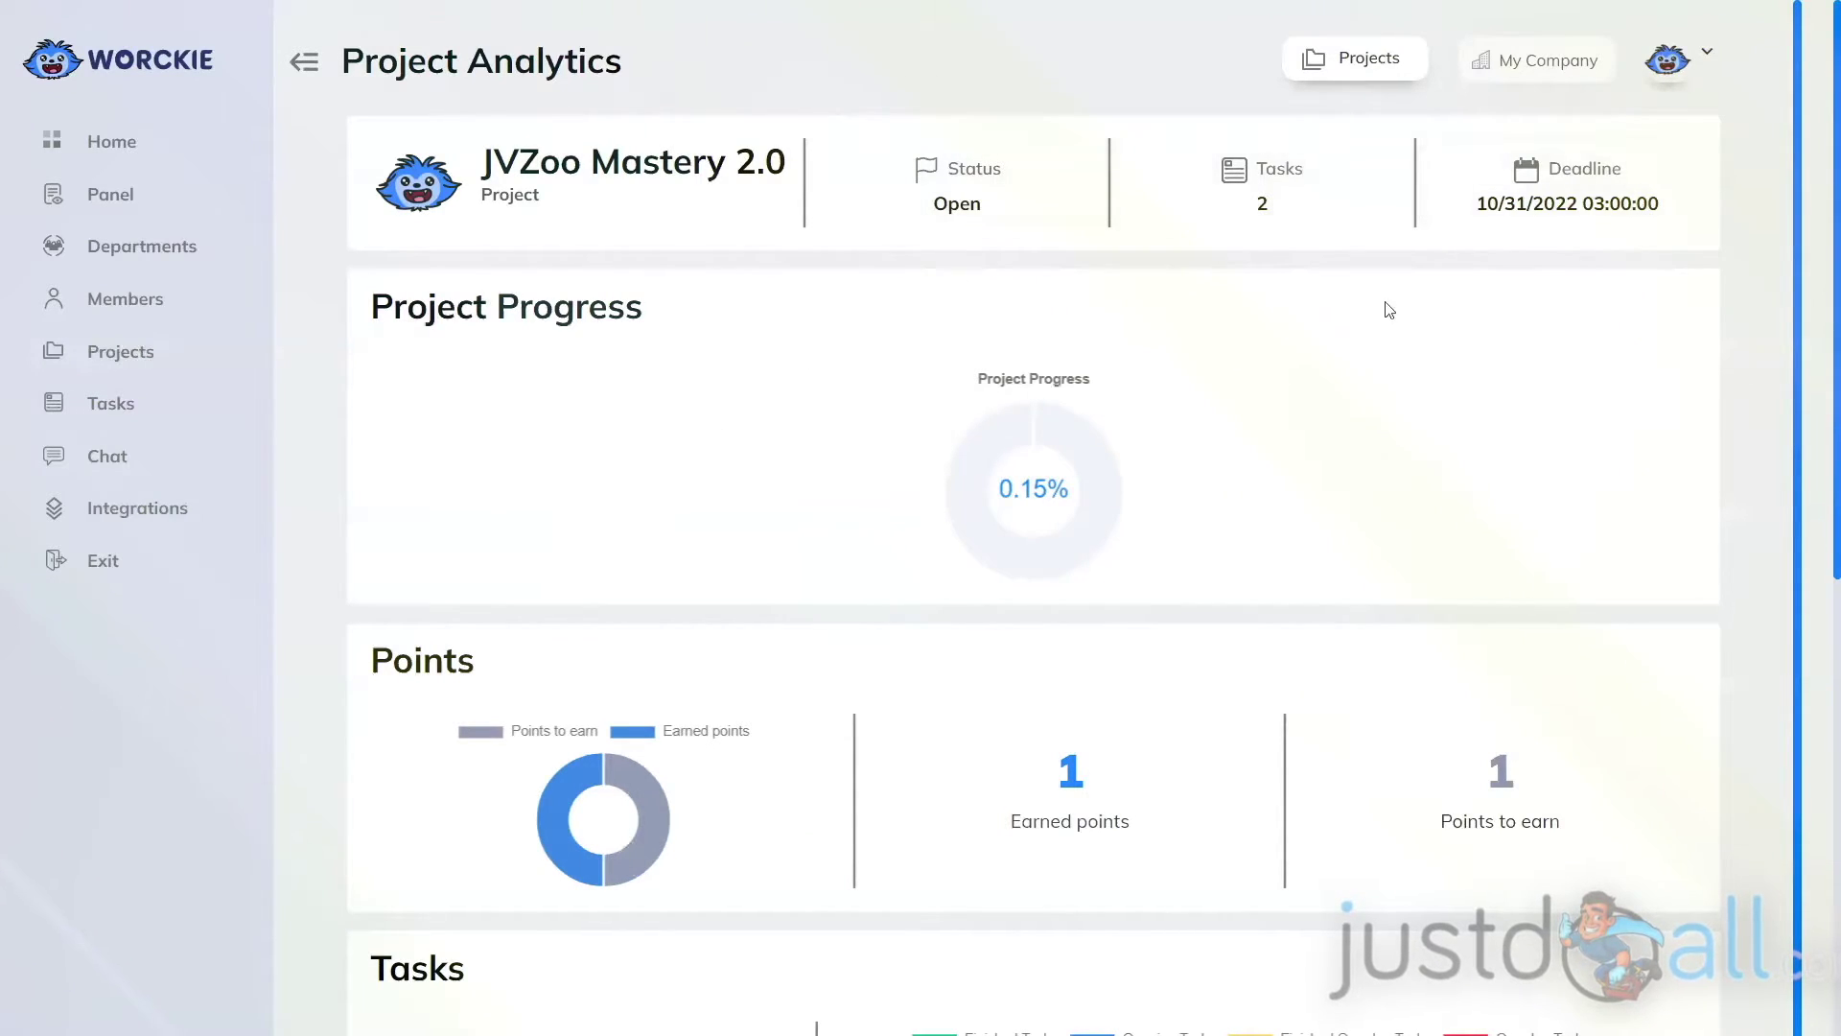
scroll(1163, 522, "down", 1)
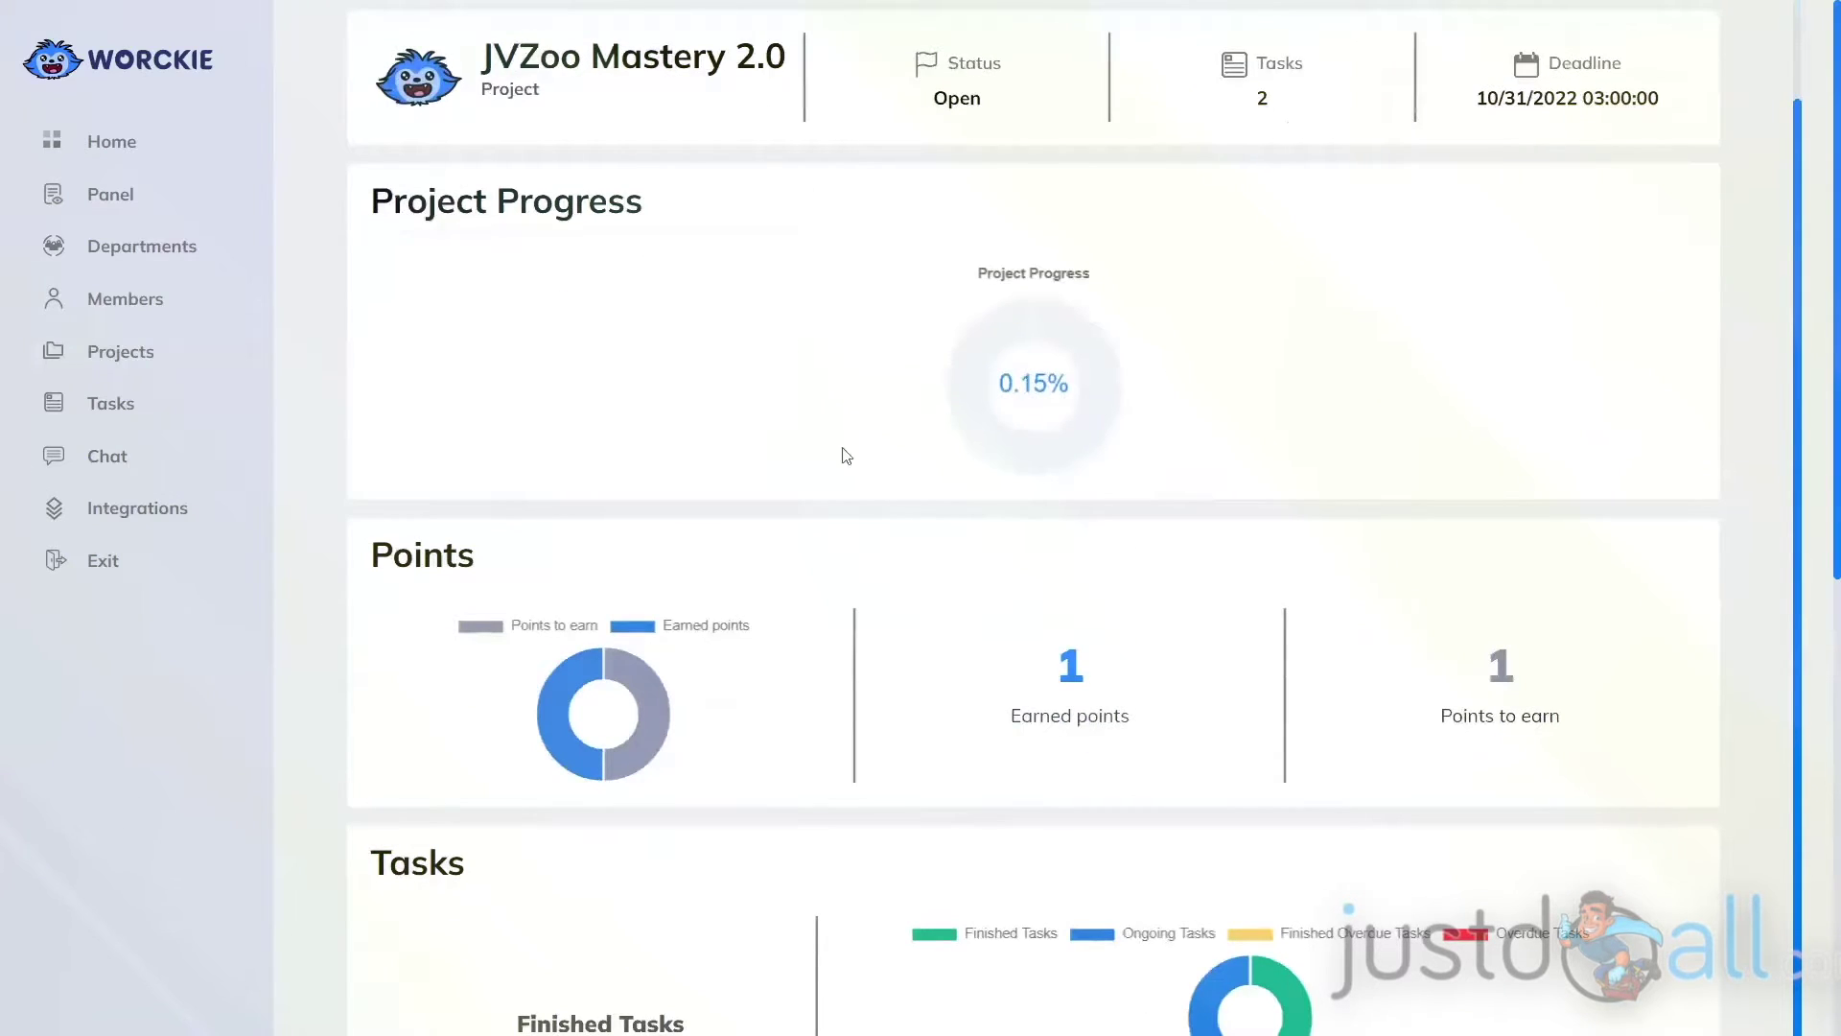
scroll(891, 532, "down", 1)
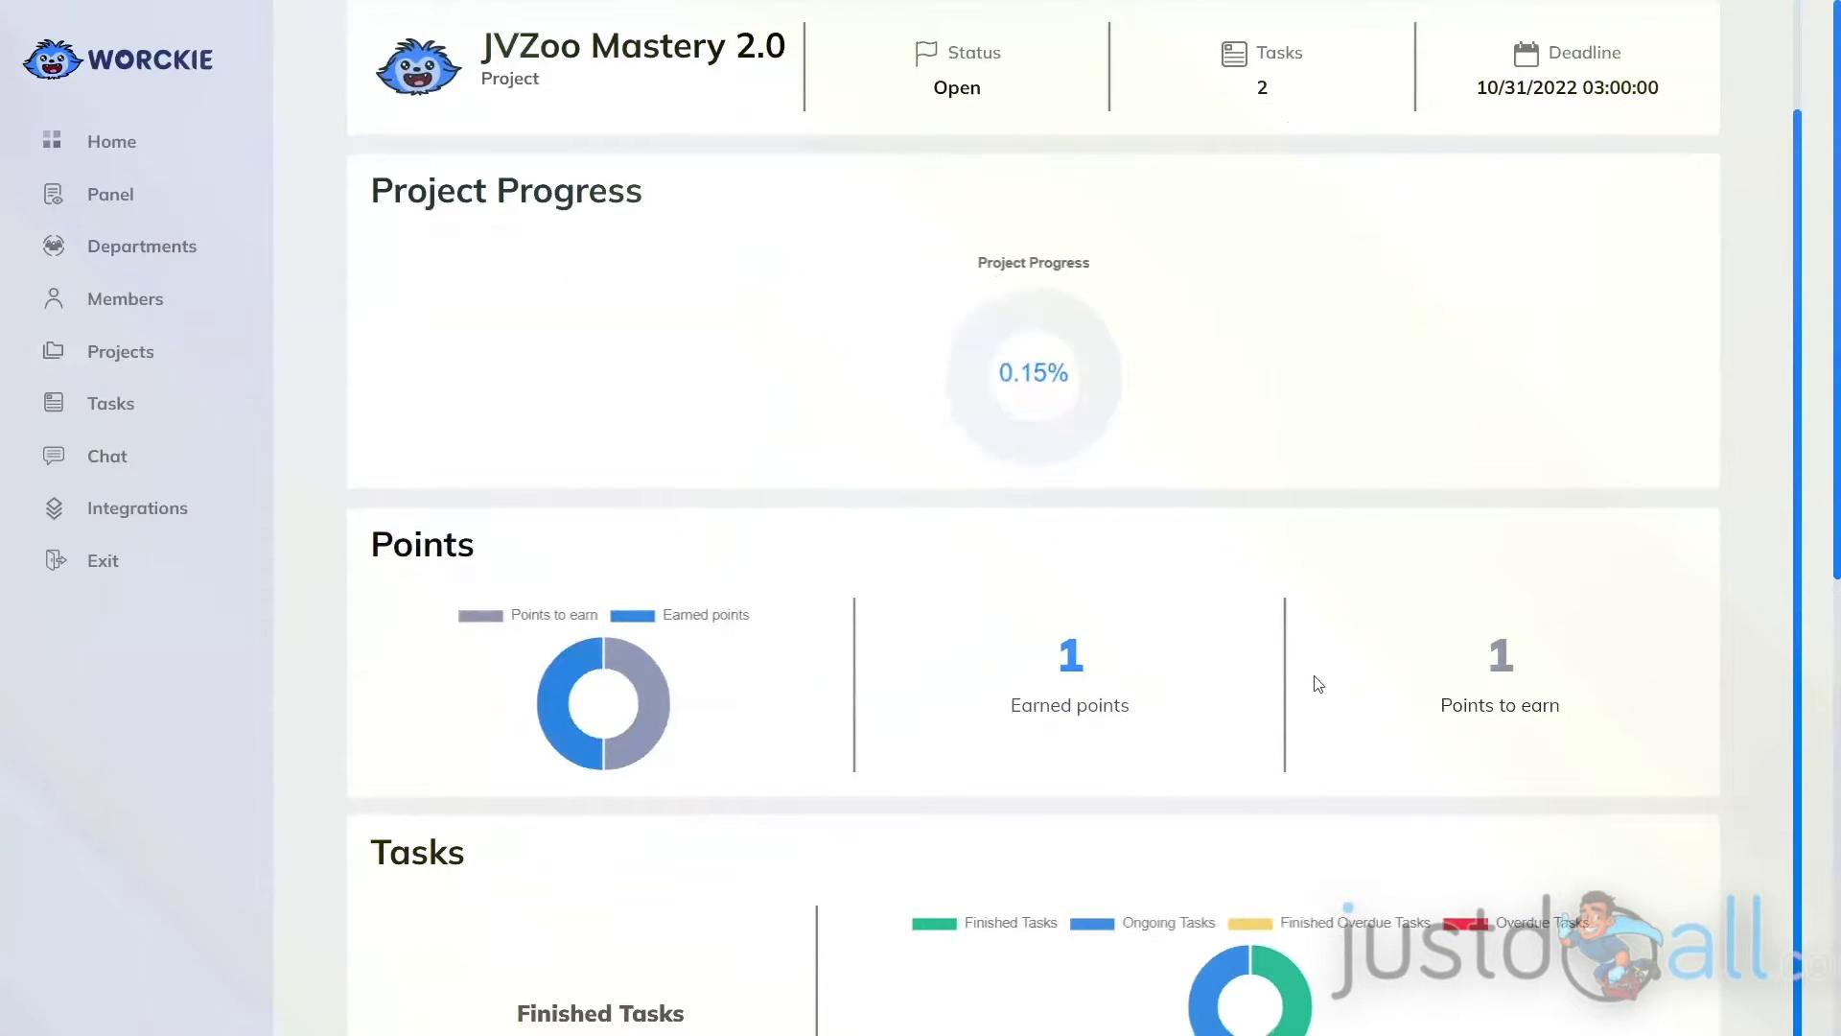
scroll(1319, 683, "down", 3)
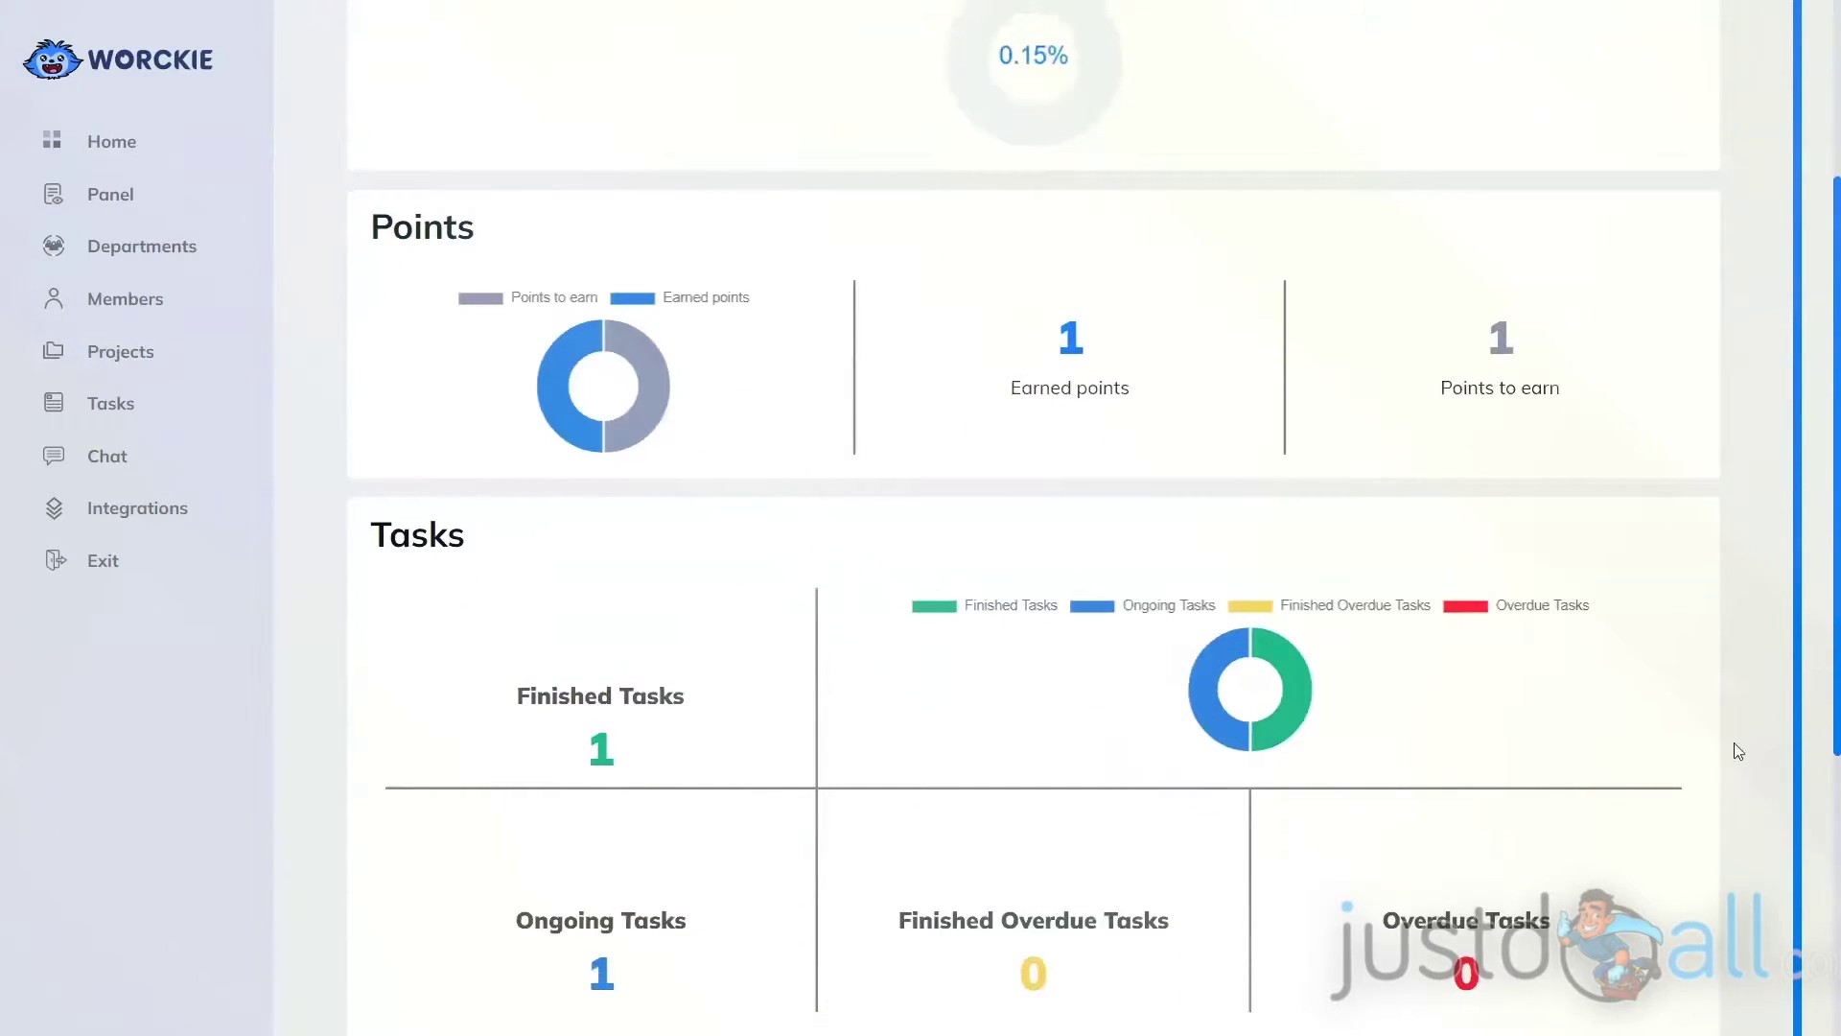
scroll(1751, 723, "down", 3)
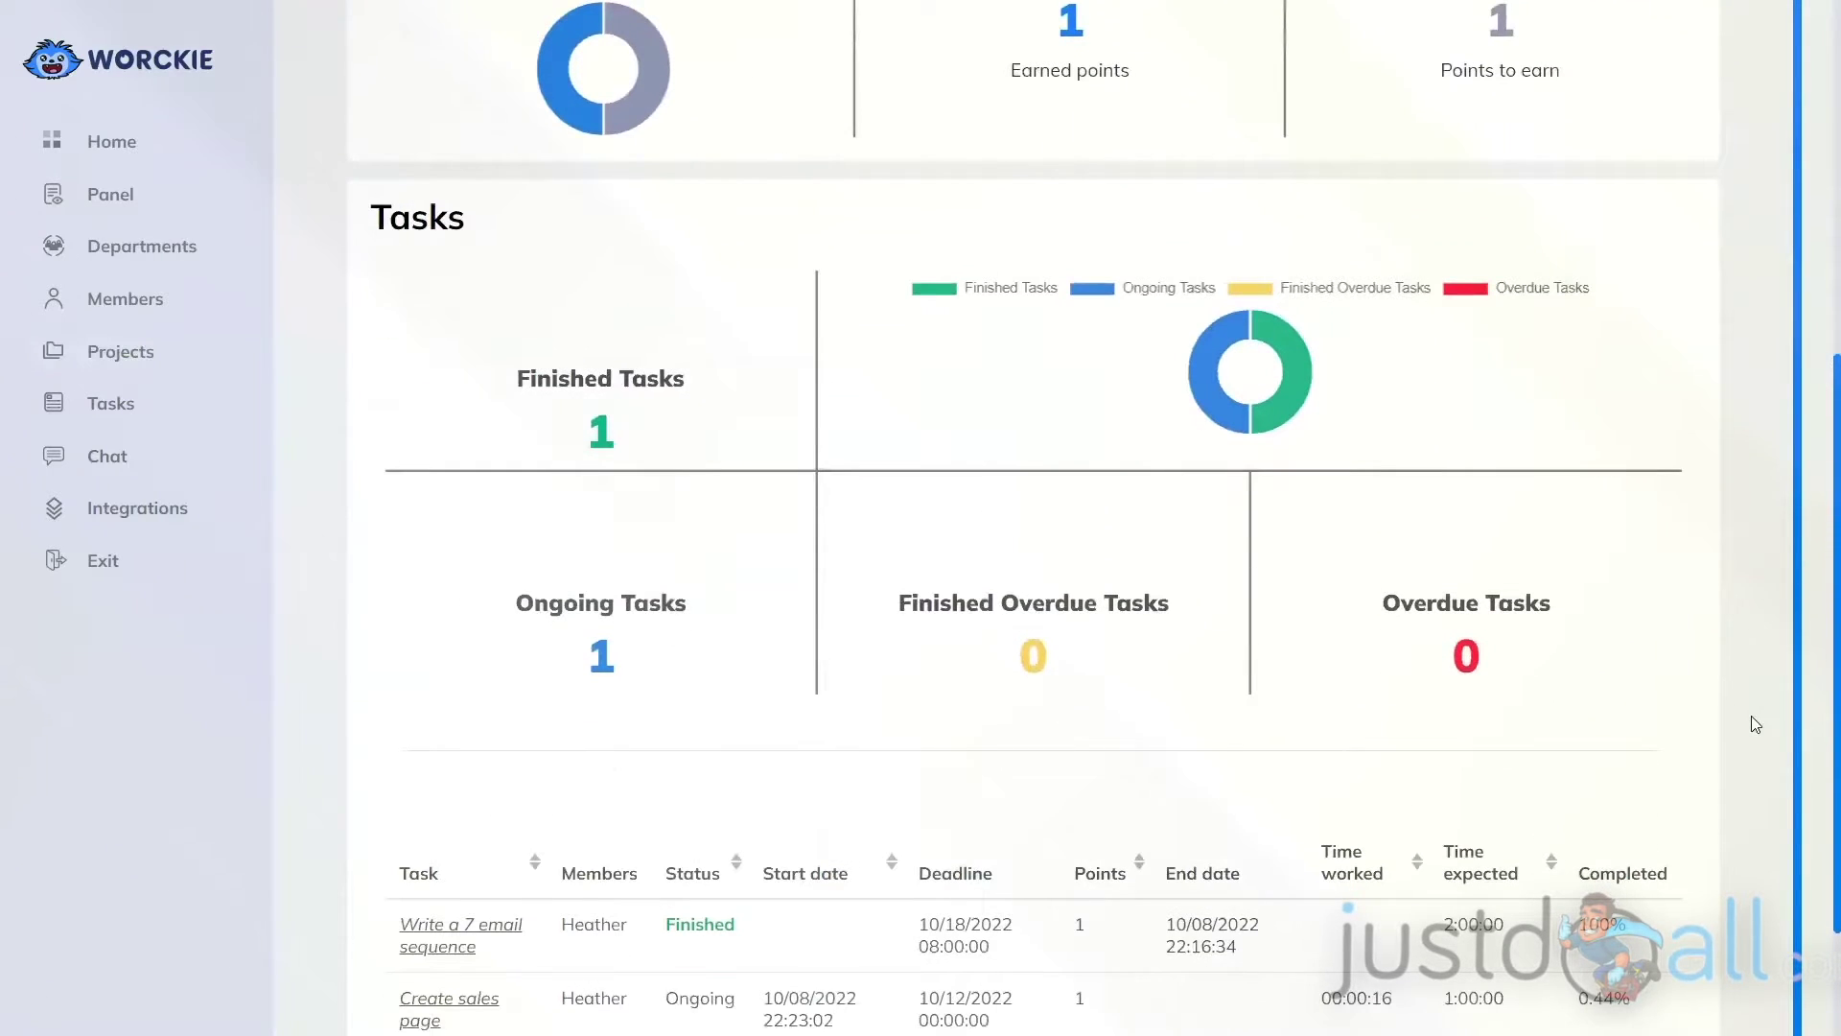
scroll(1755, 724, "down", 2)
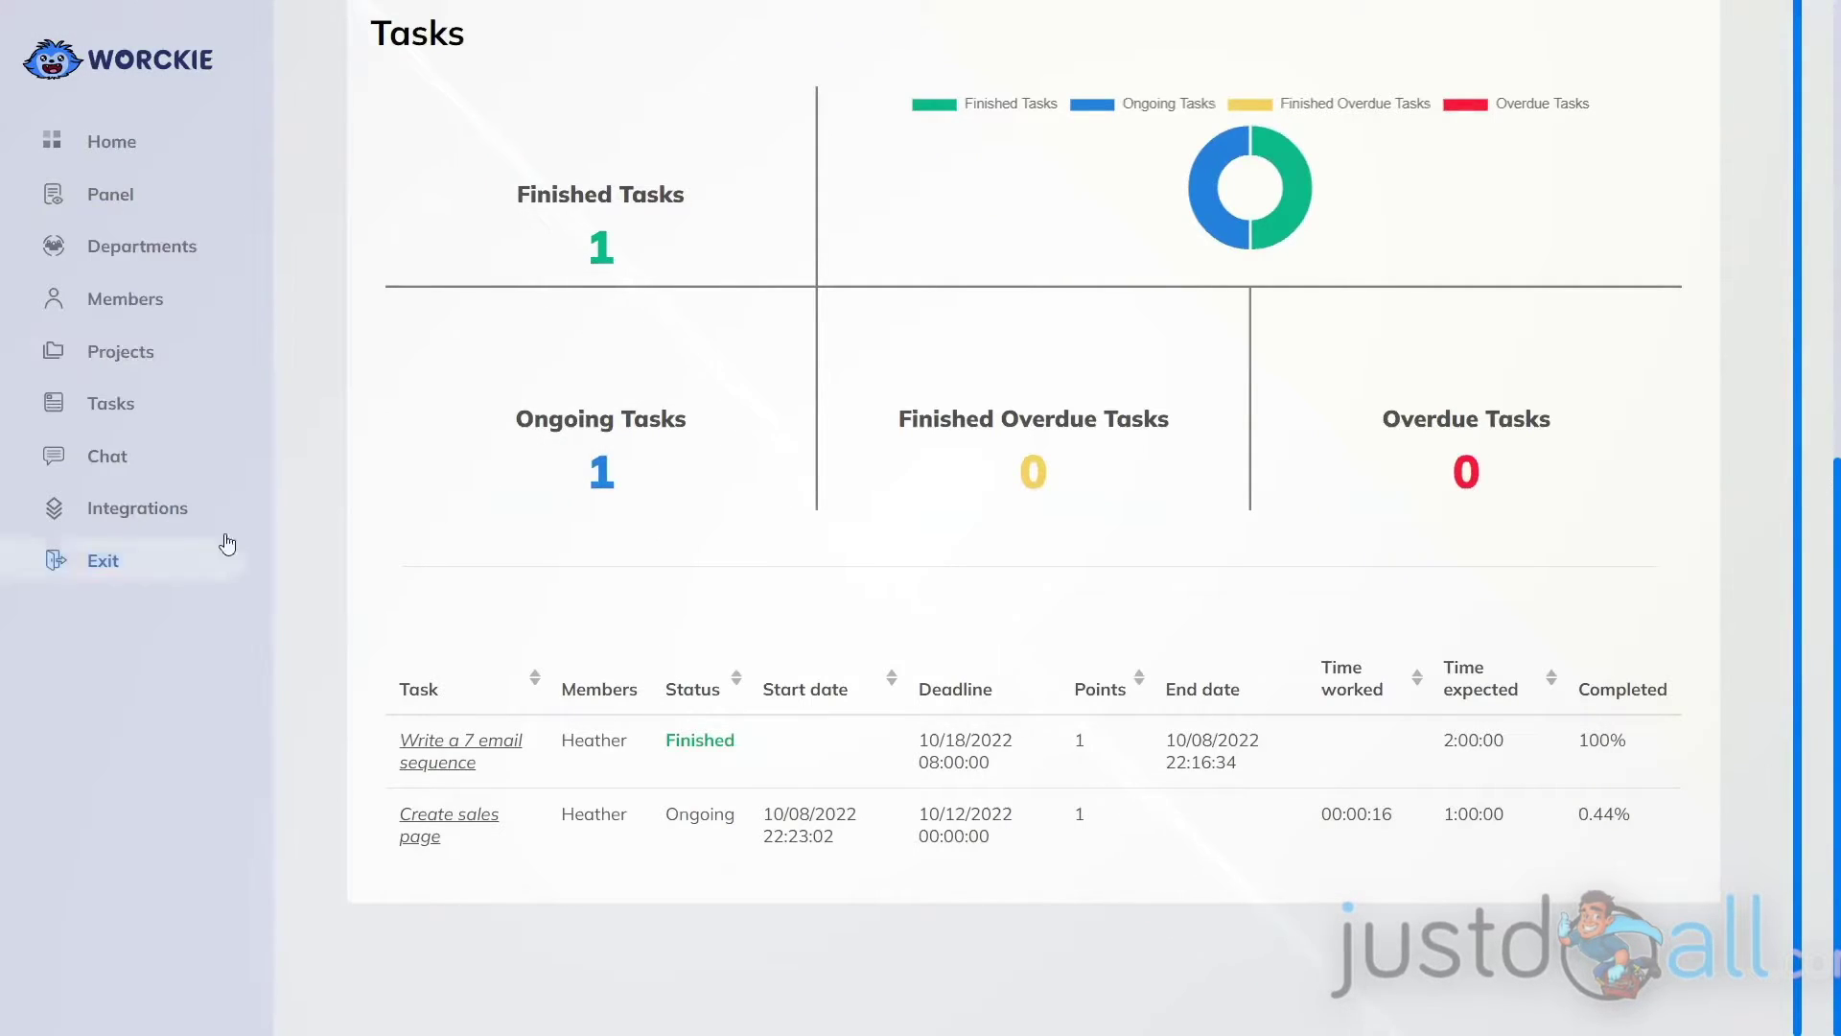
Step: Go to the task list and open the analytics of the "Create sales page" task
left_click(102, 412)
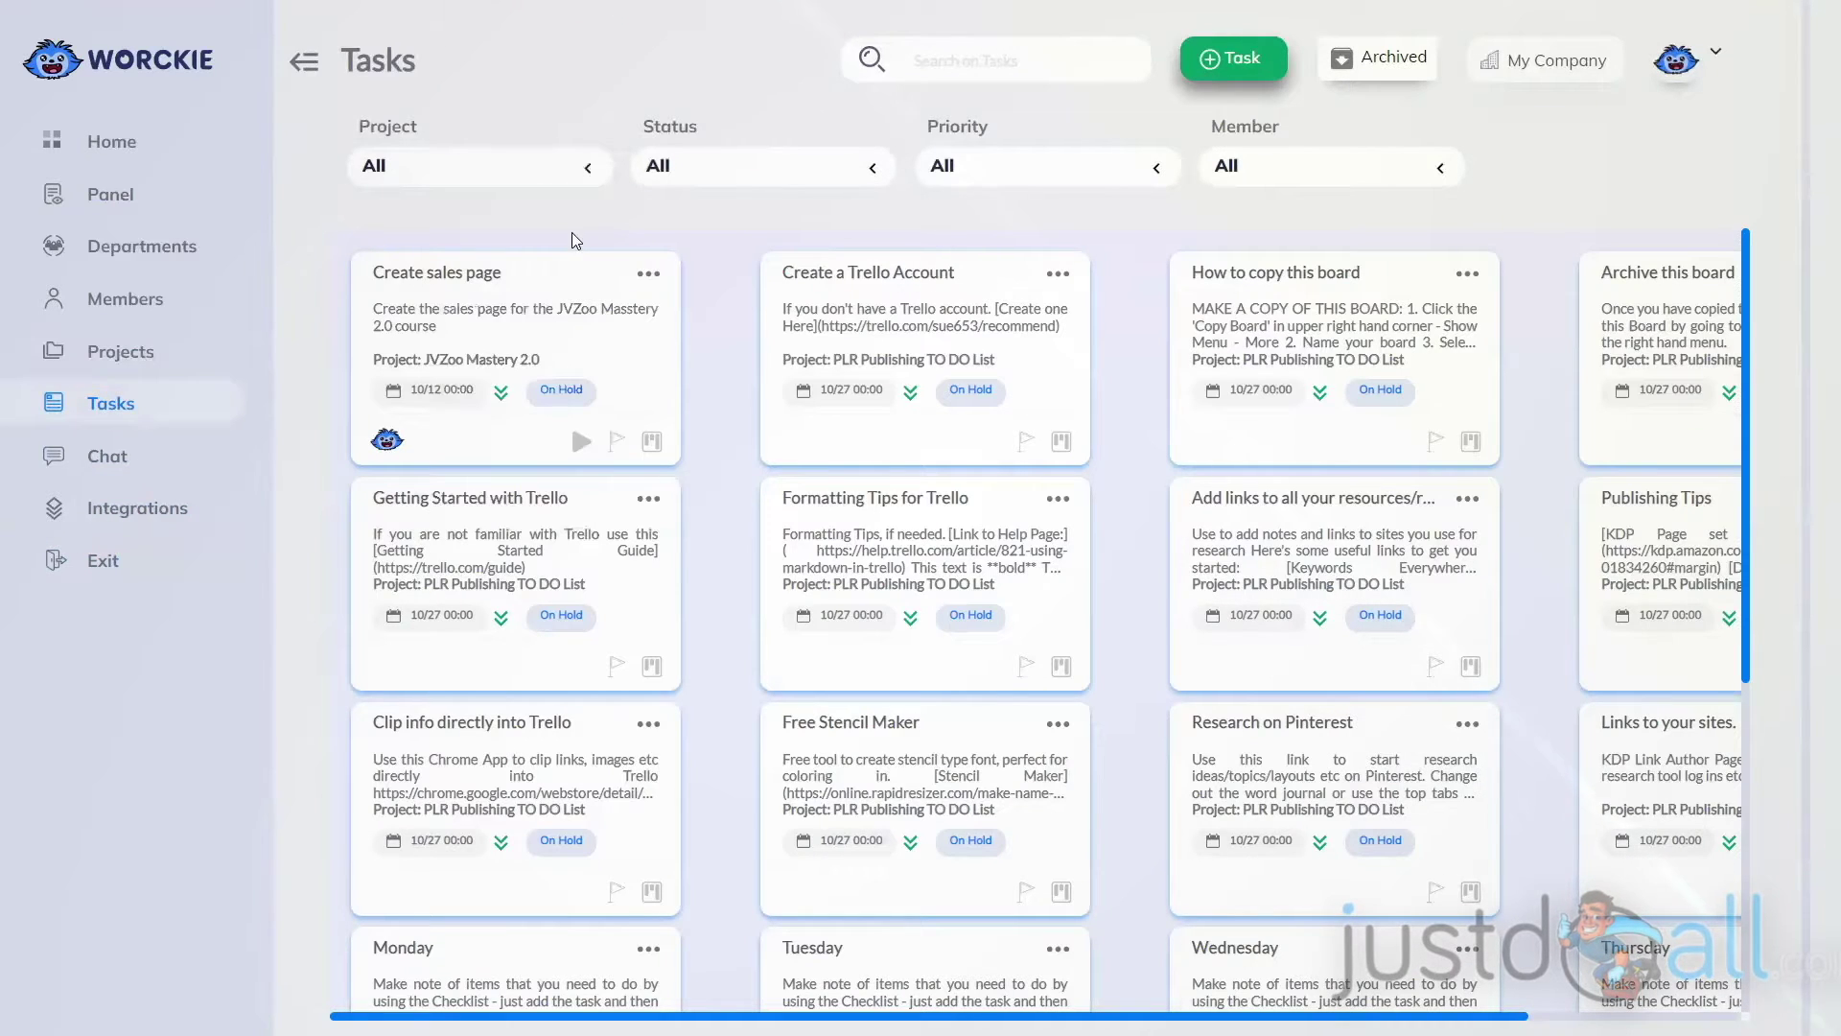
left_click(649, 275)
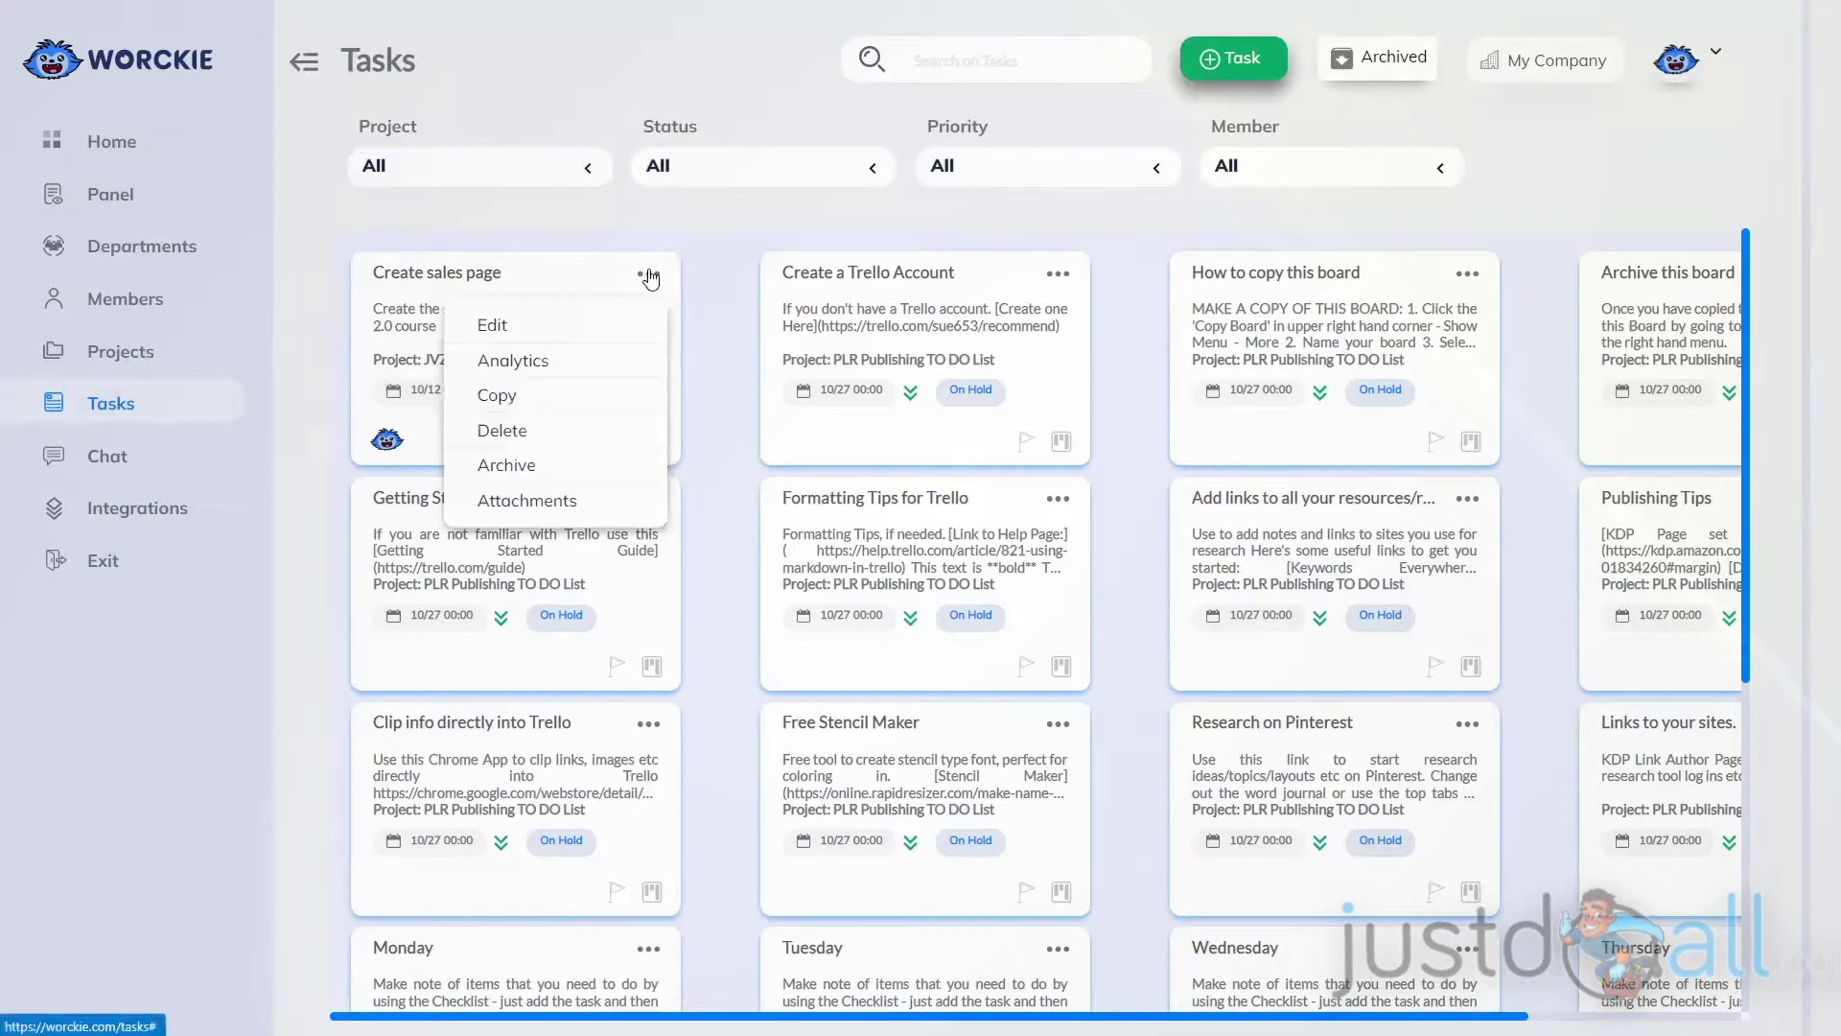
left_click(518, 360)
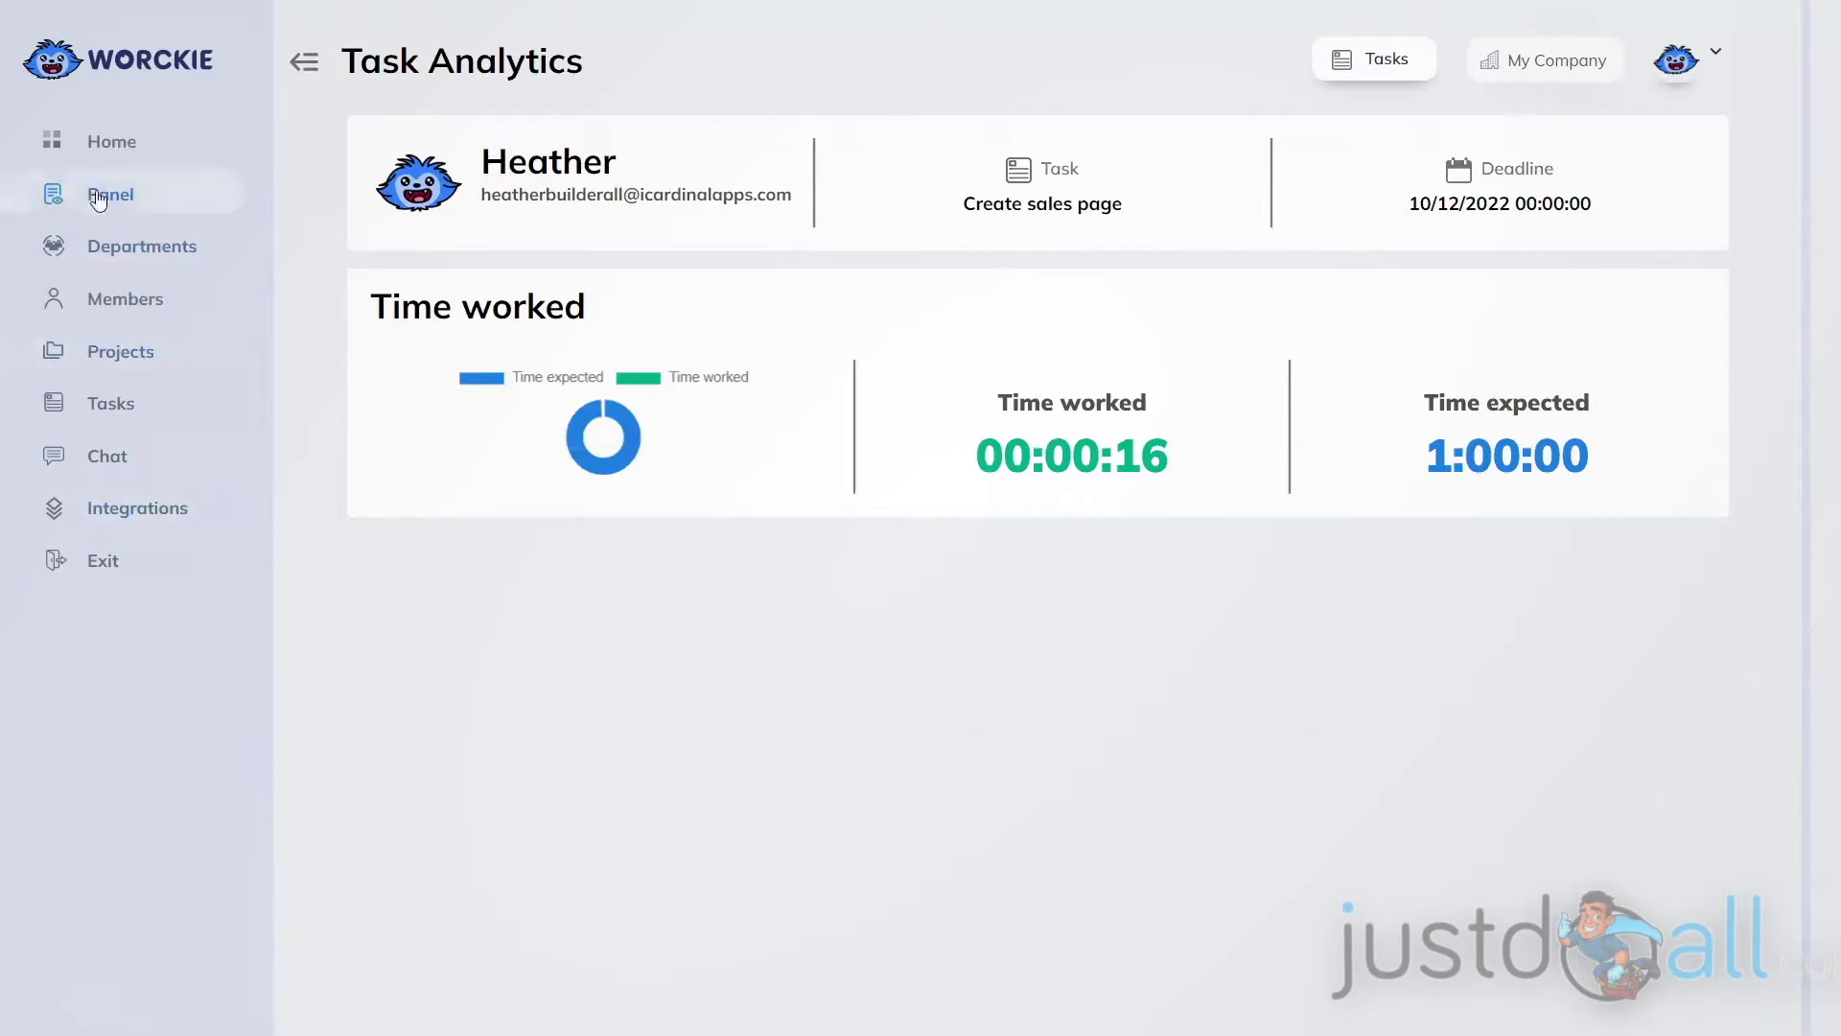
Step: Go to the companies page and open the options of My Company
left_click(1558, 60)
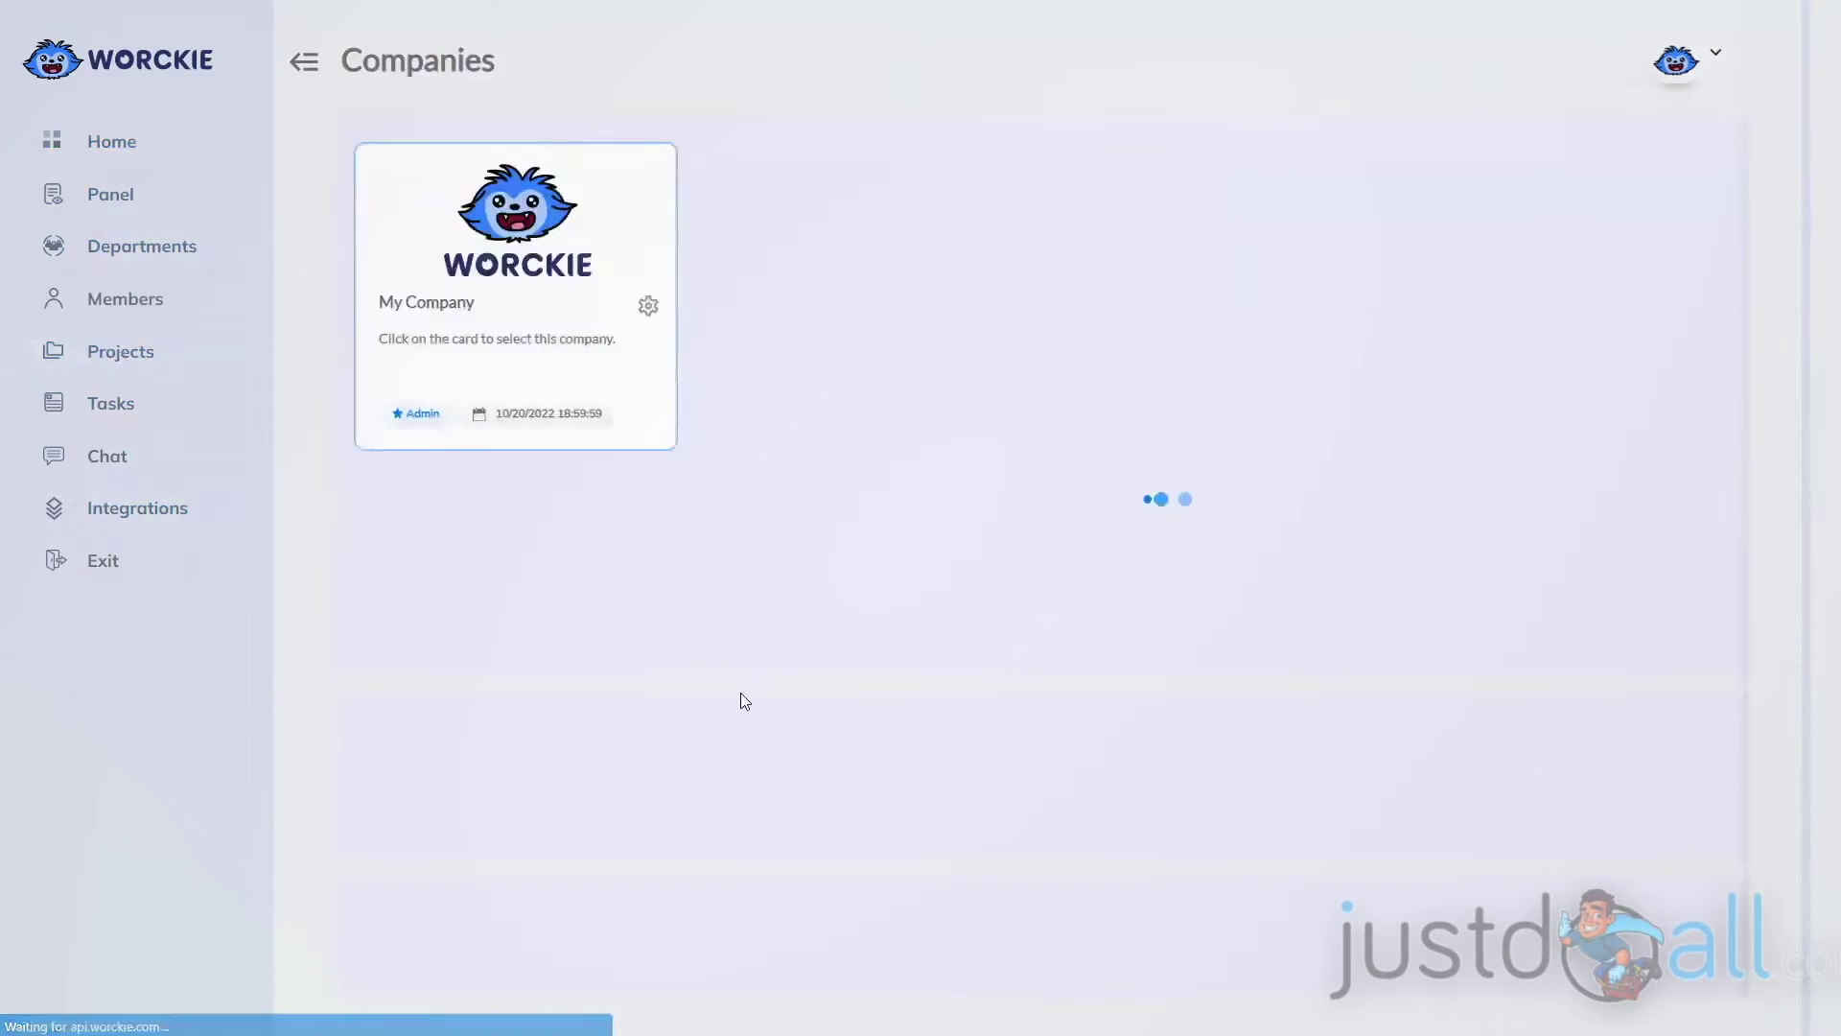
left_click(649, 305)
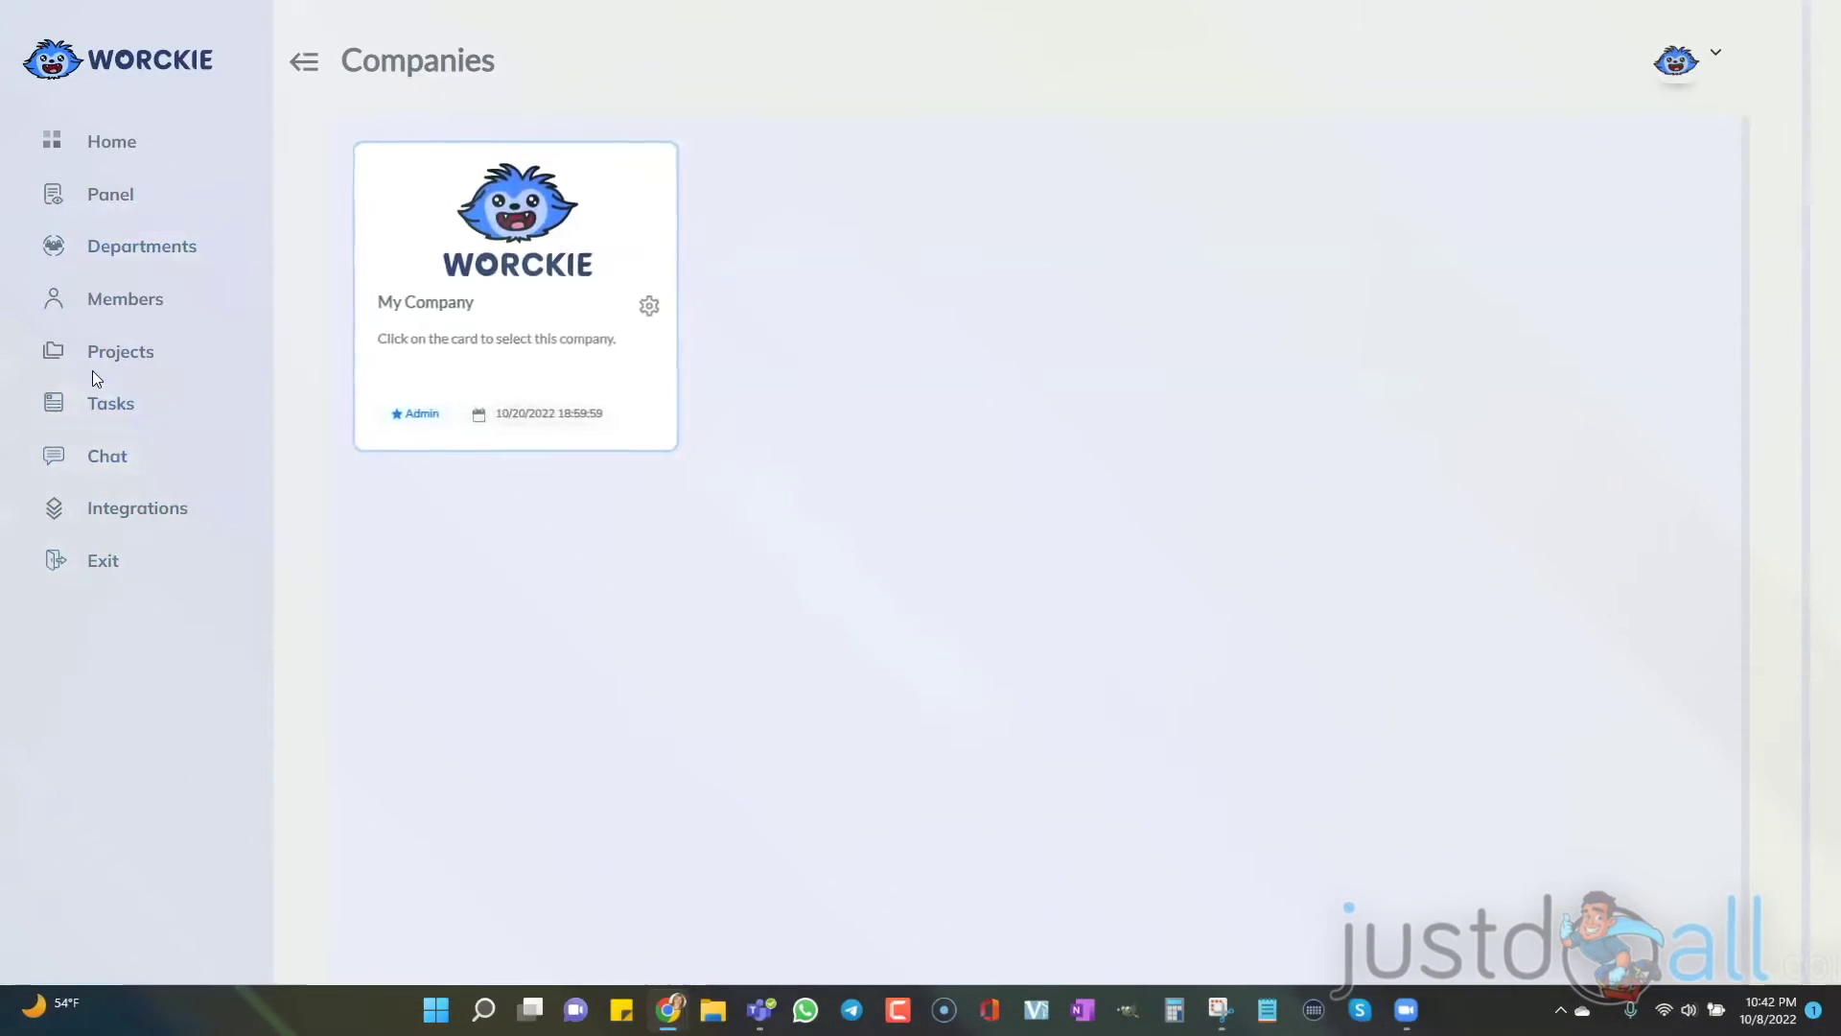
Step: Open the first member's analytics from the members list and examine the points, projects, task statistics, time chart and task table
left_click(115, 300)
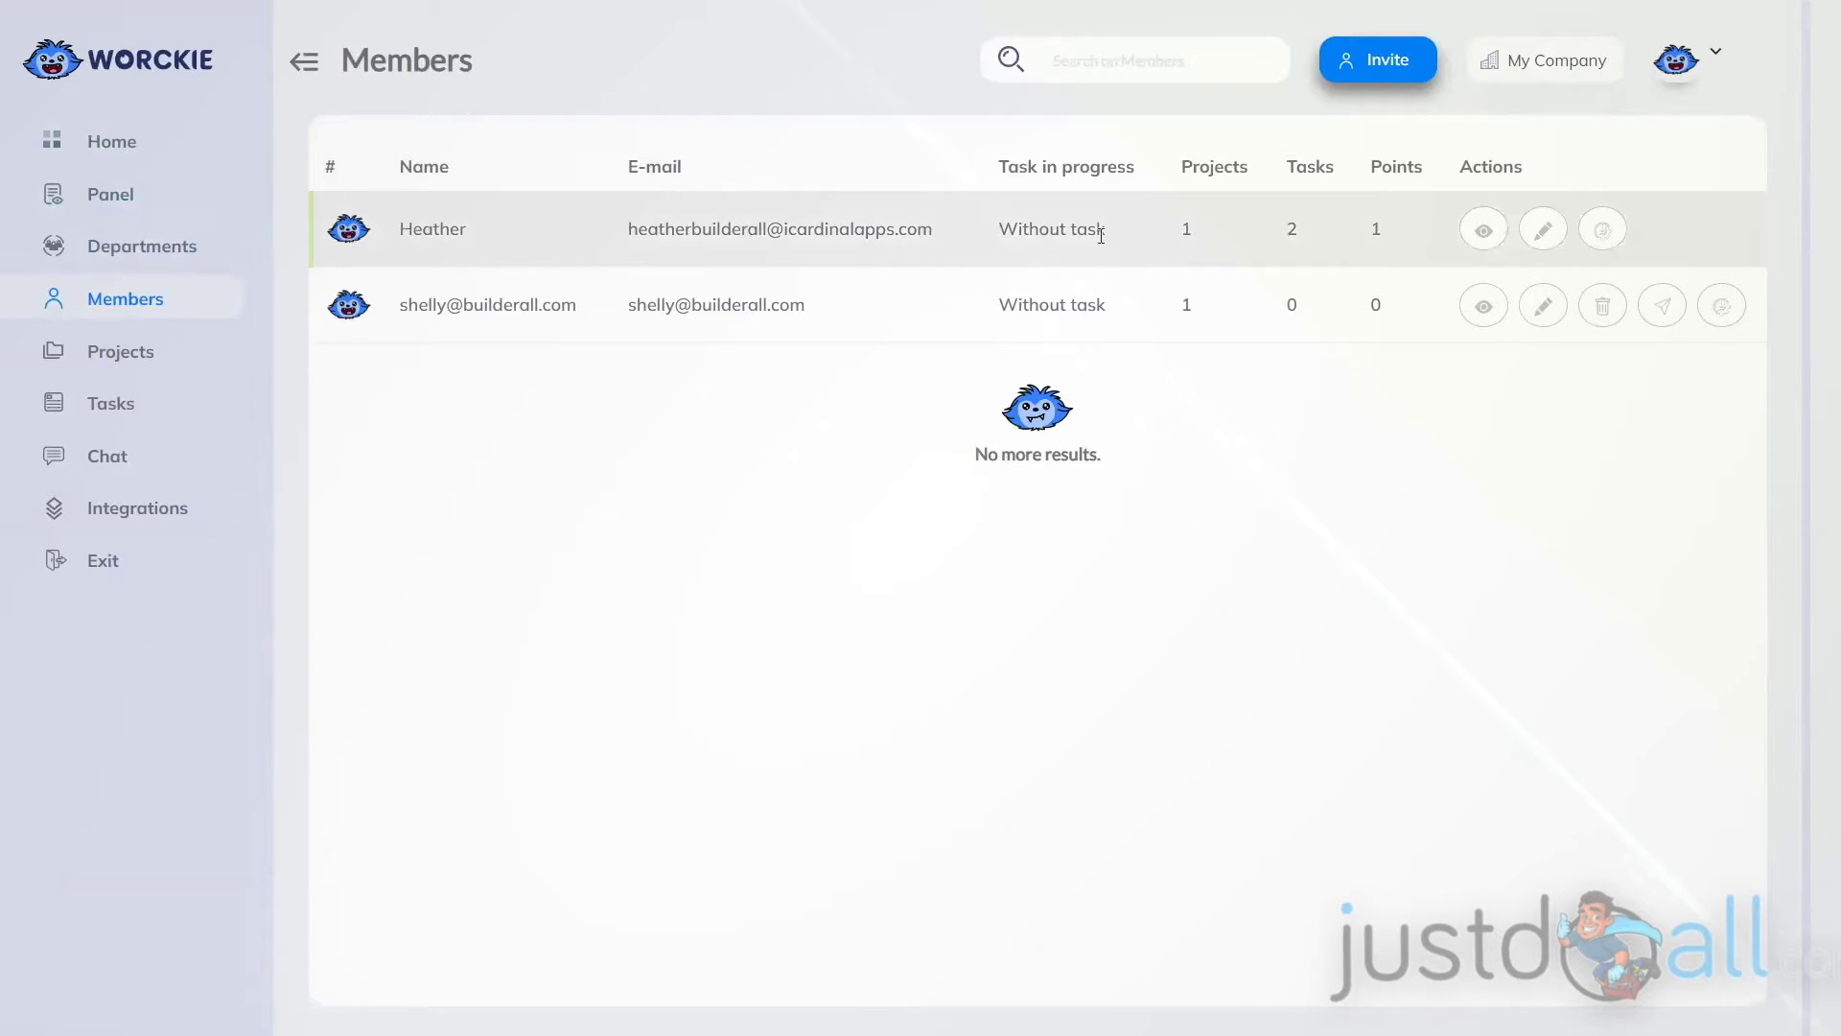
left_click(1604, 235)
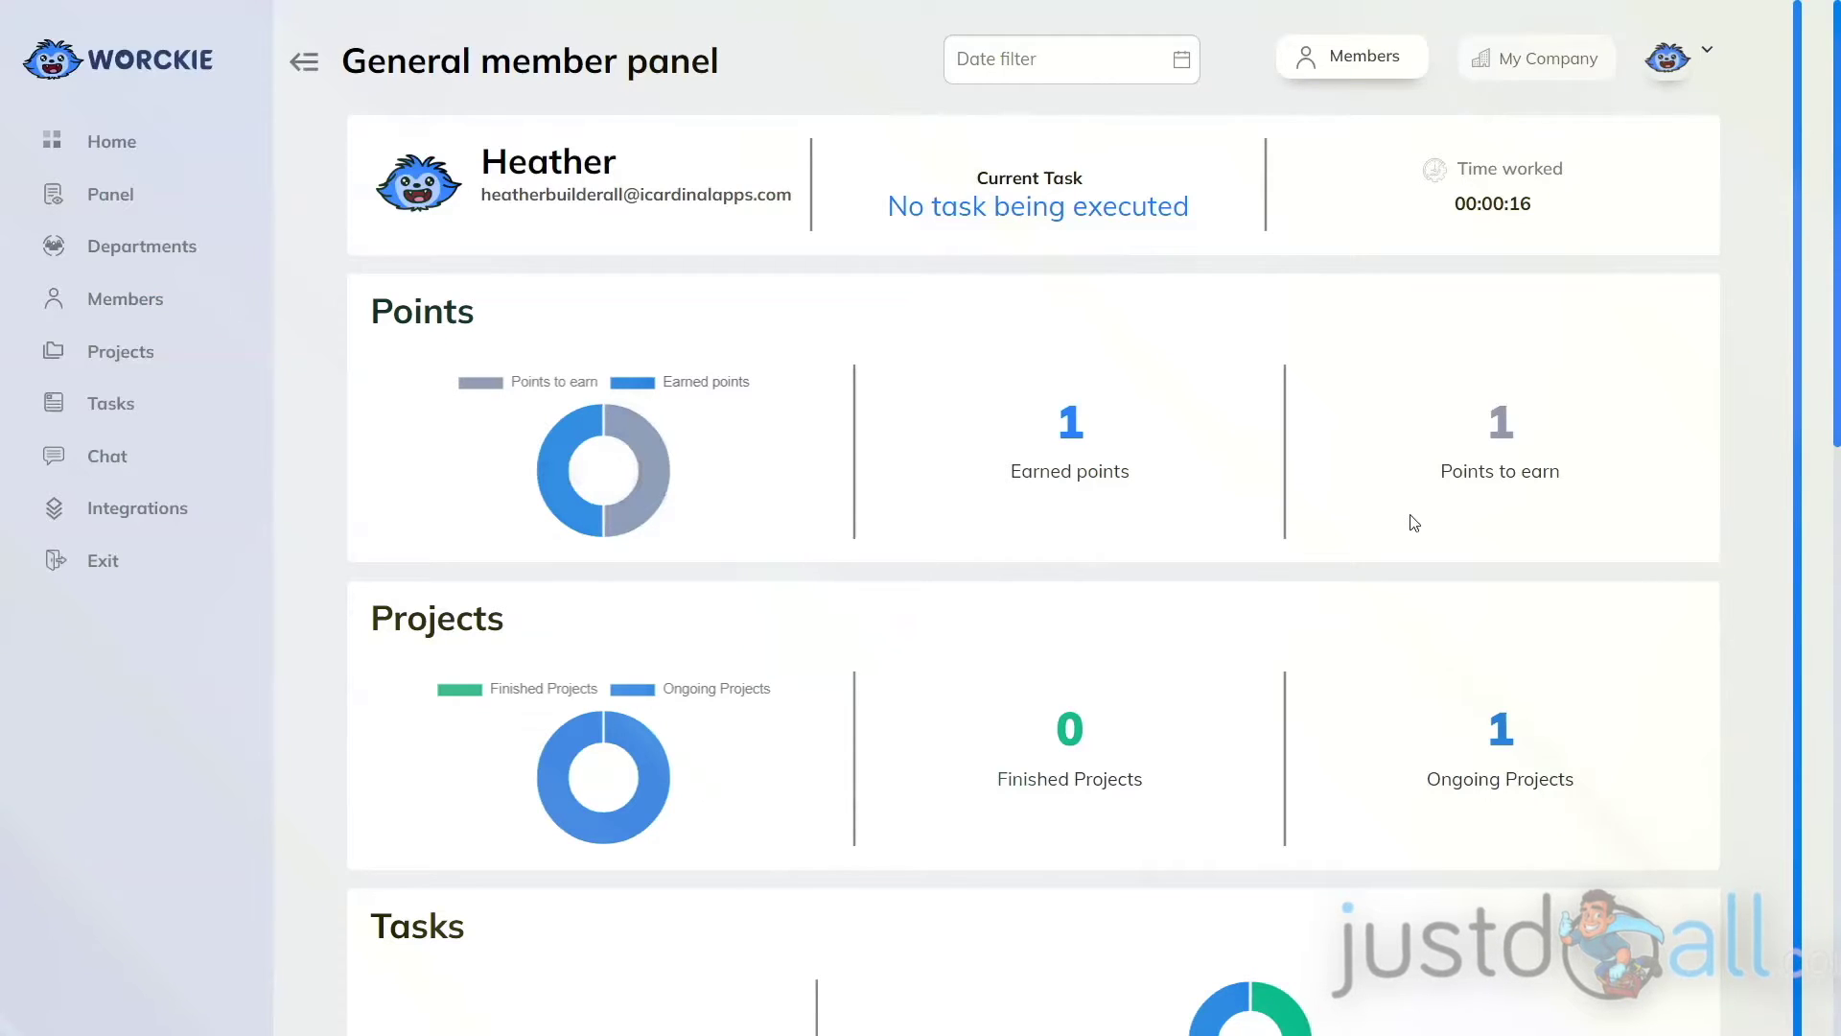
scroll(573, 587, "down", 1)
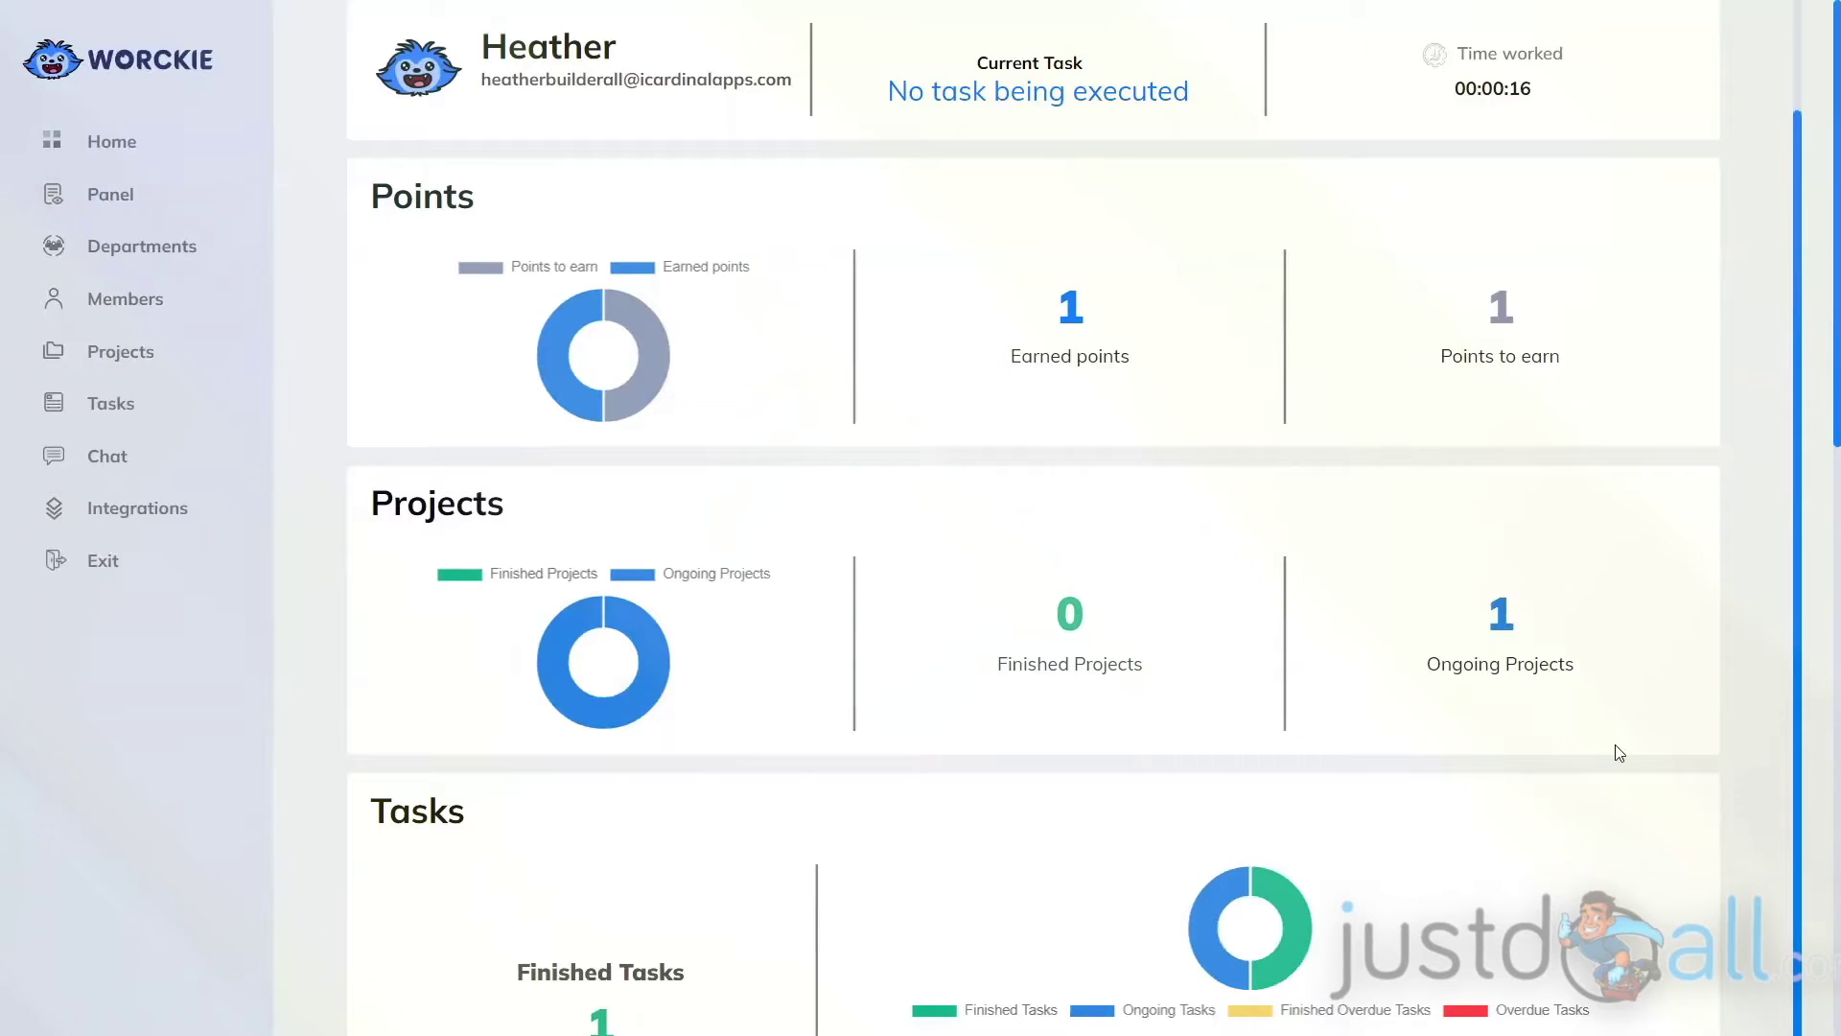
scroll(1619, 753, "down", 5)
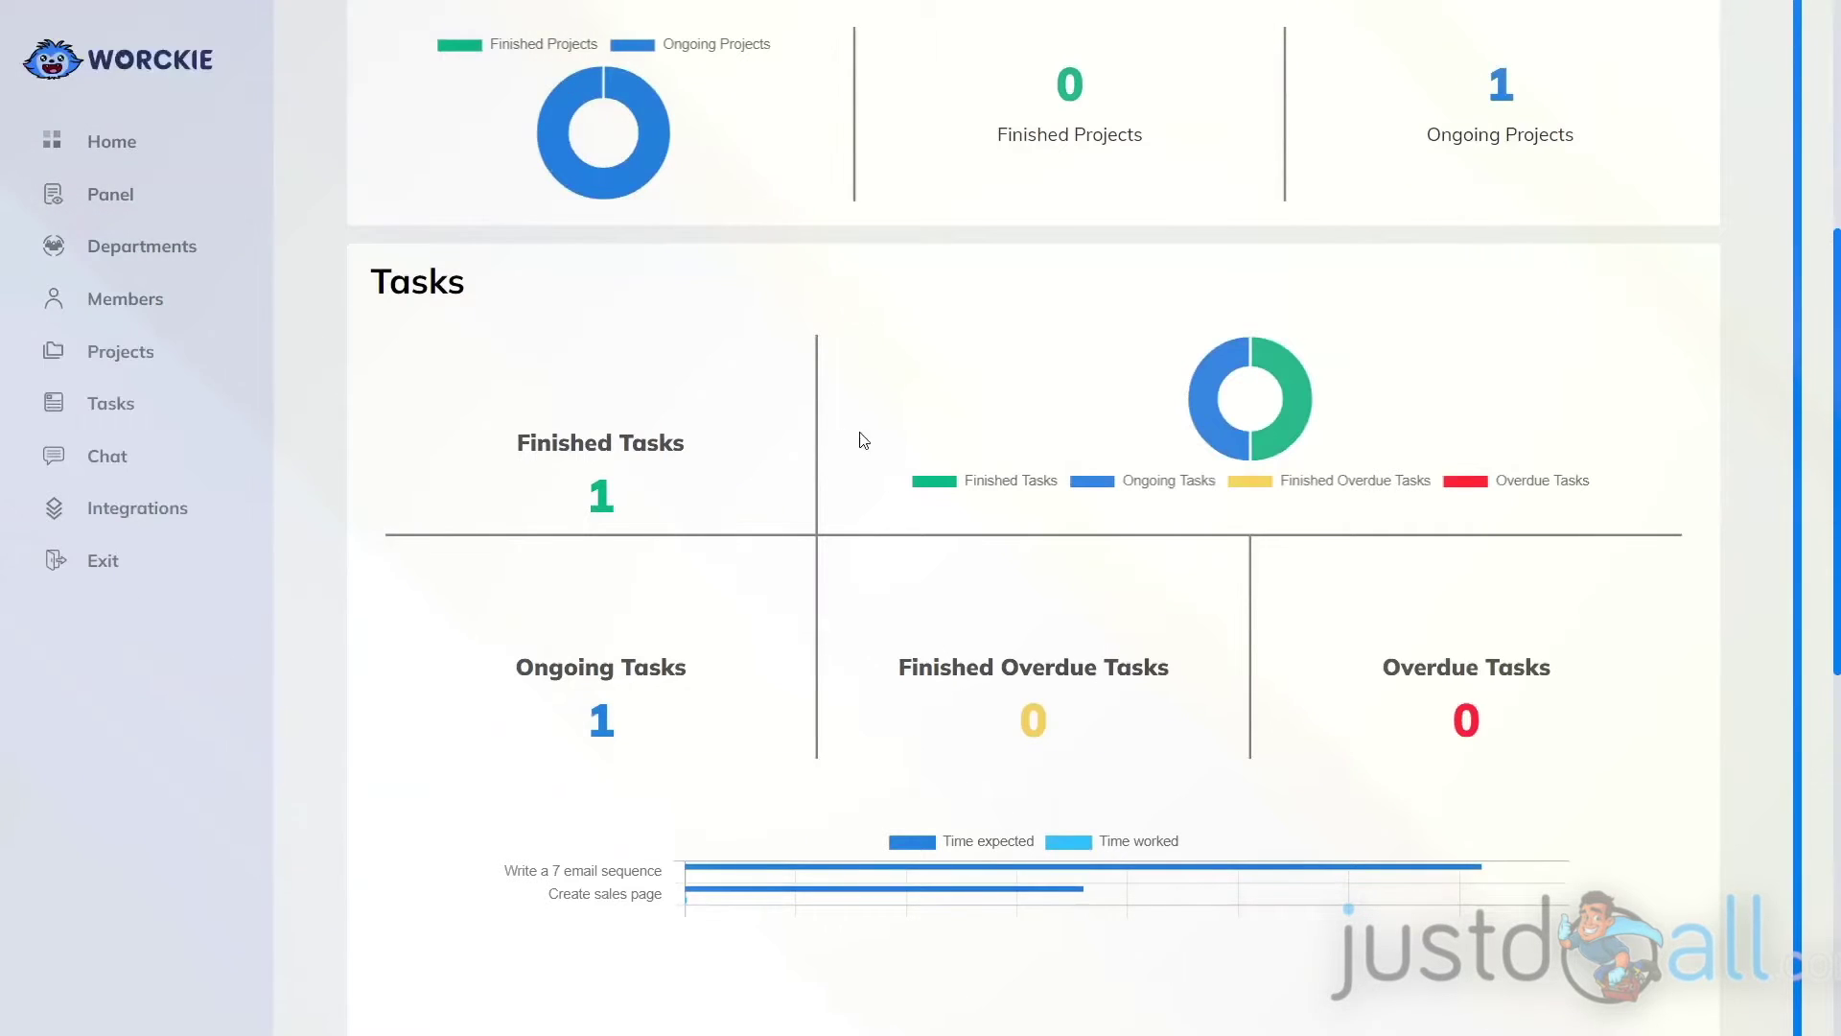
mouse_move(1269, 422)
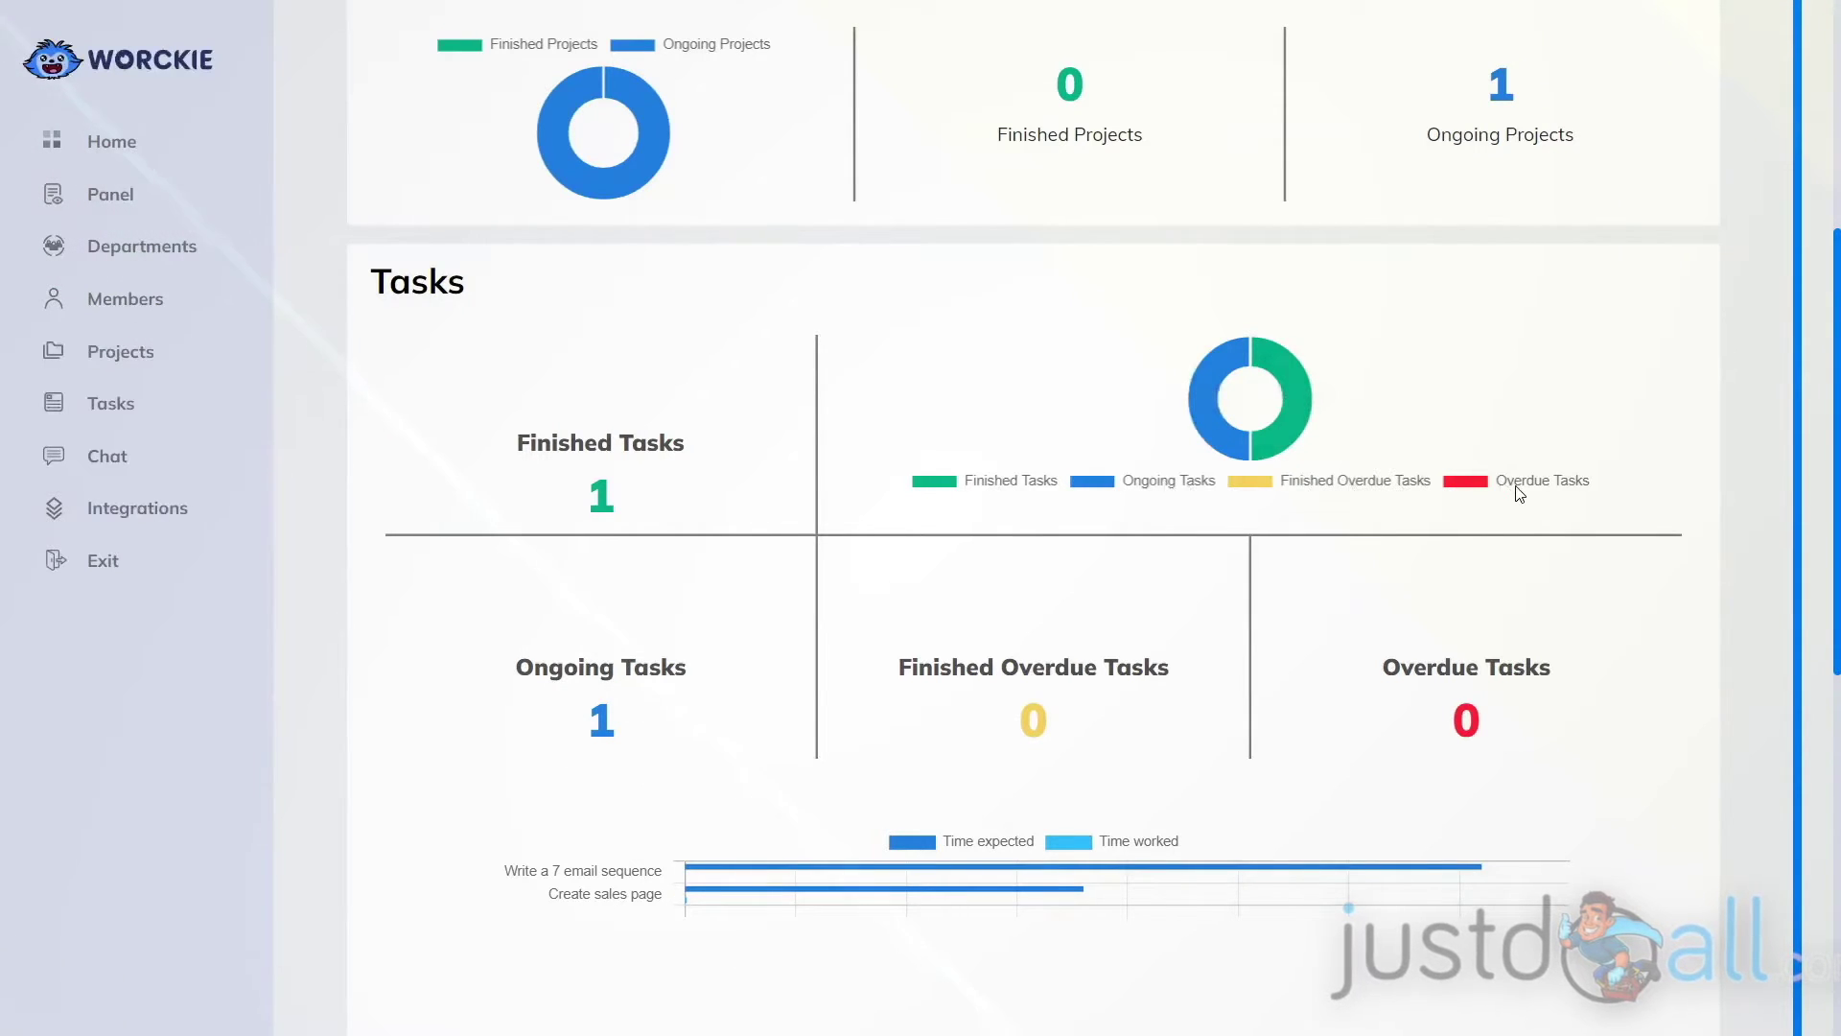
scroll(1520, 493, "down", 3)
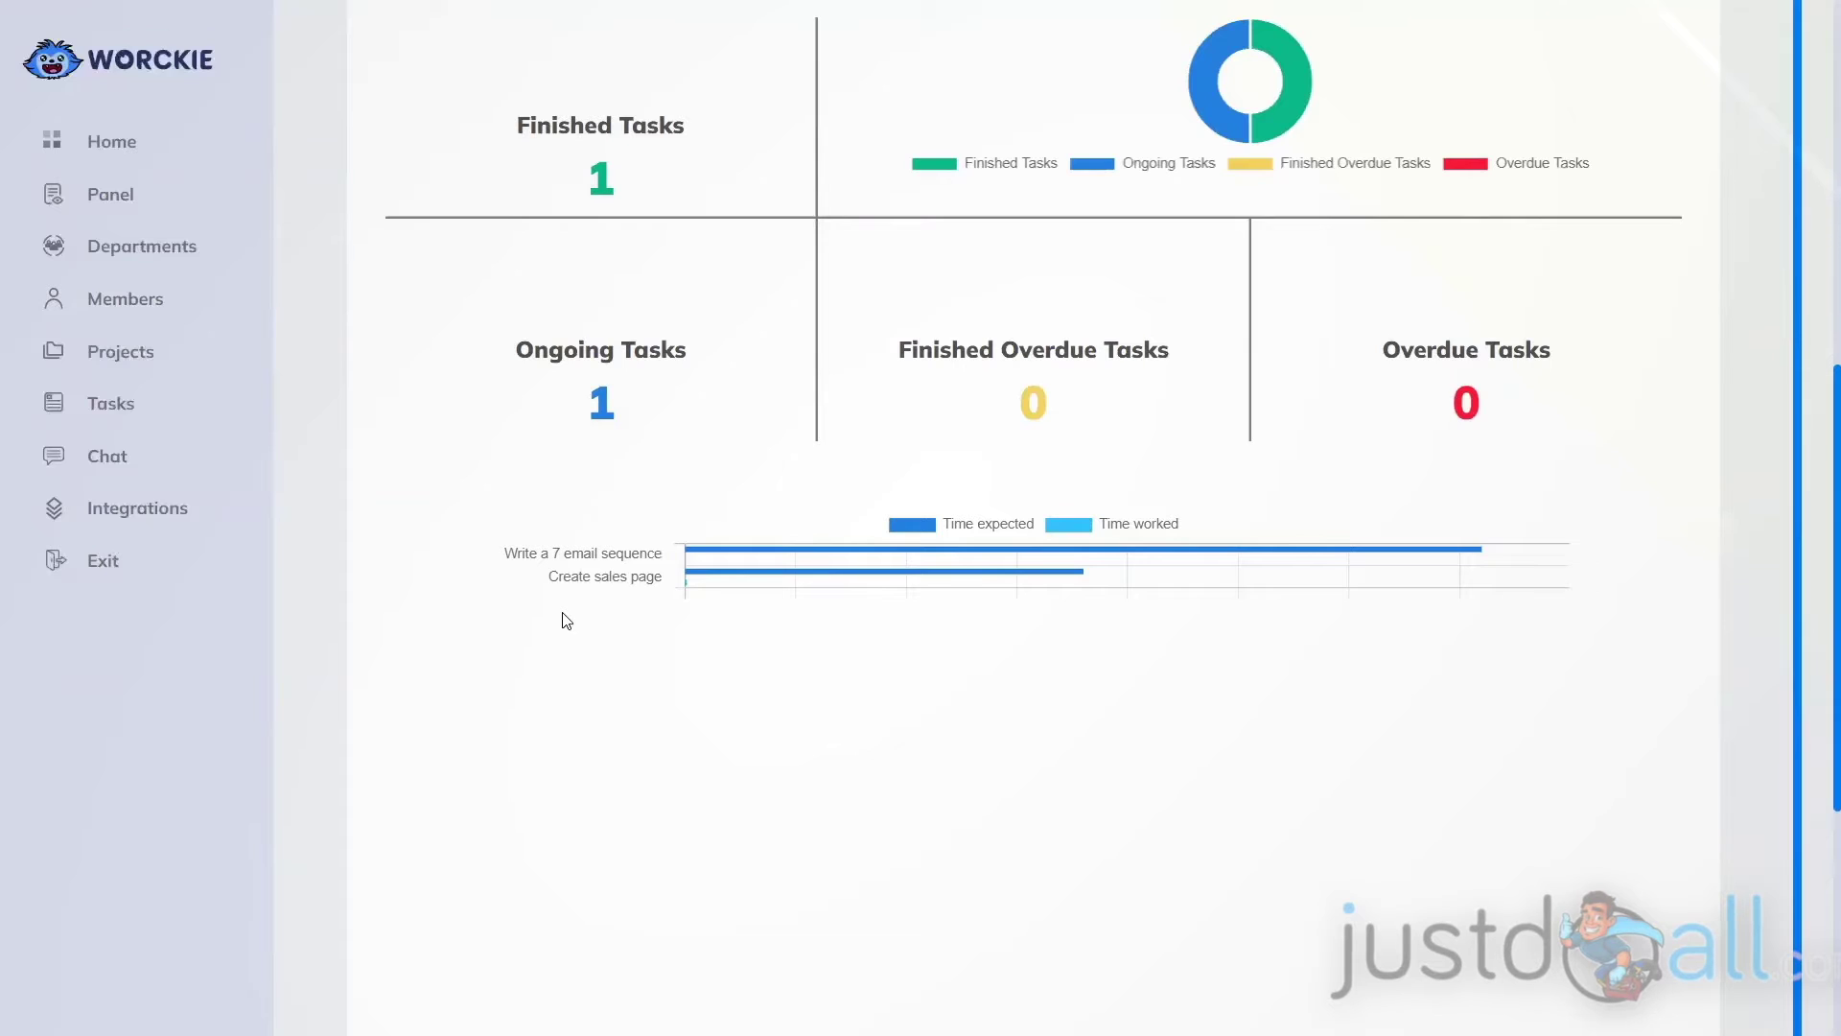
scroll(707, 650, "down", 5)
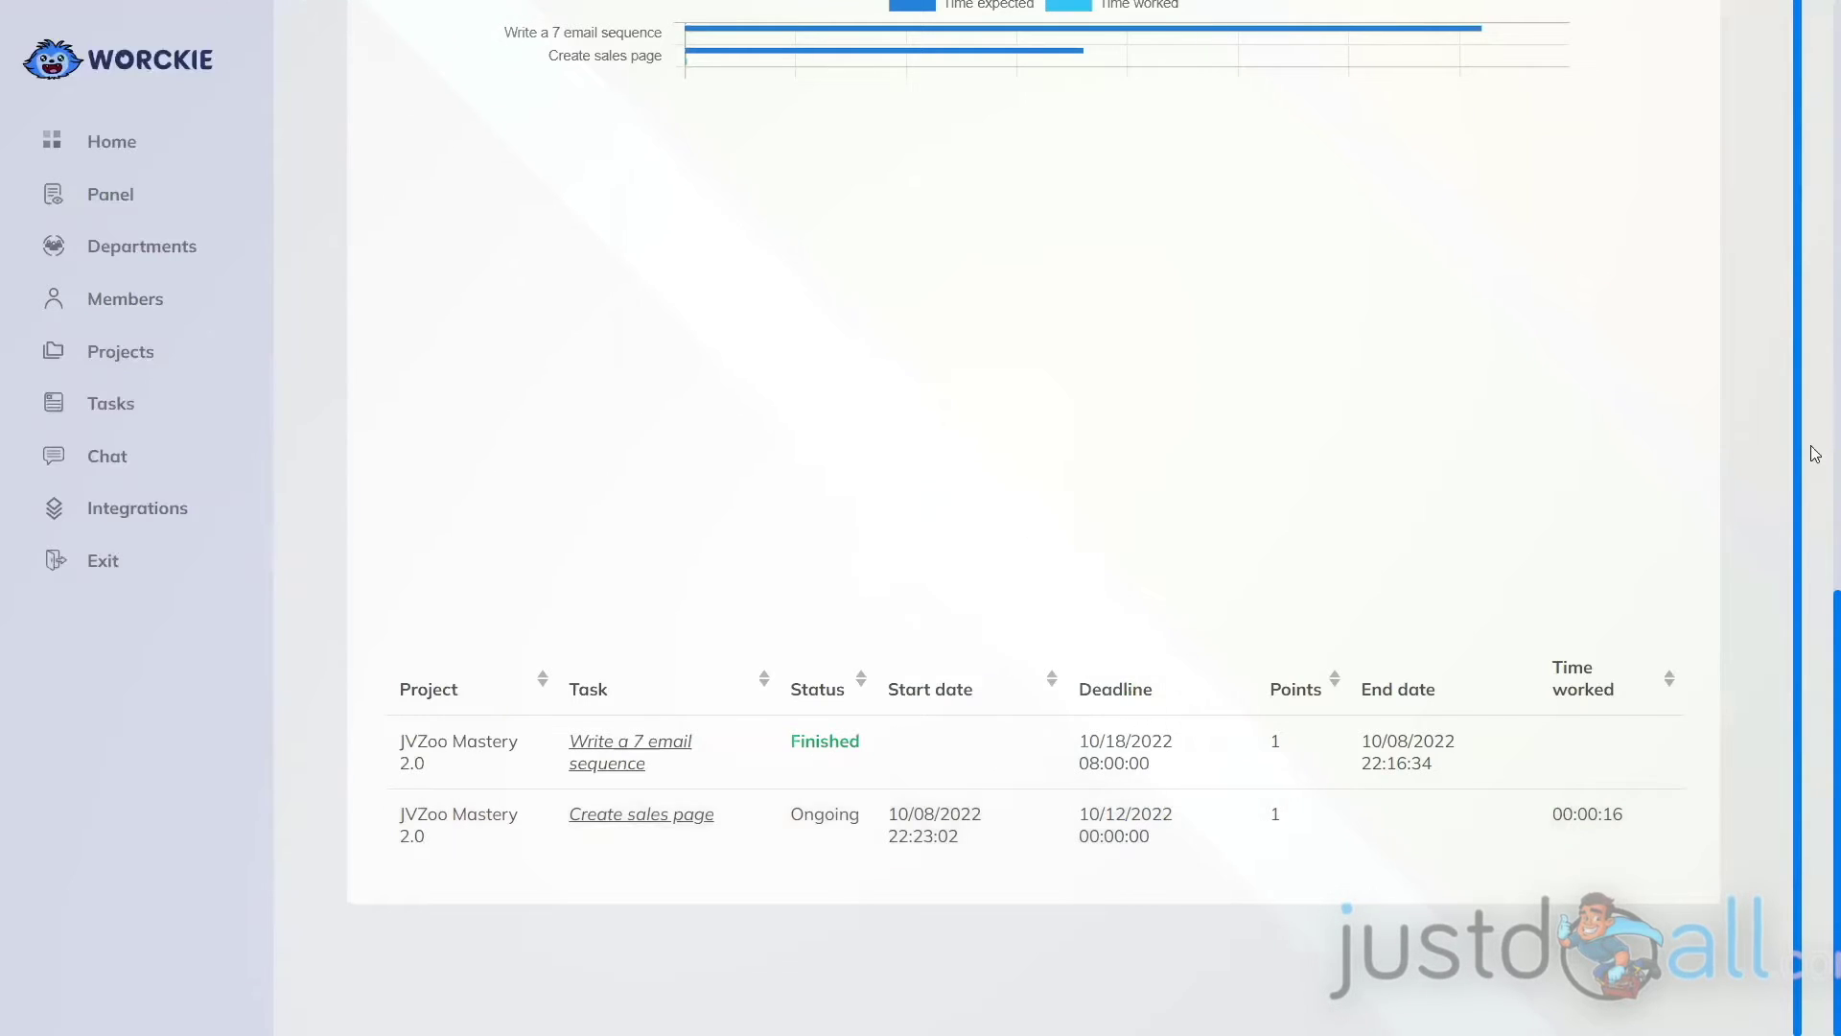
scroll(1812, 451, "up", 10)
scroll(1815, 444, "up", 2)
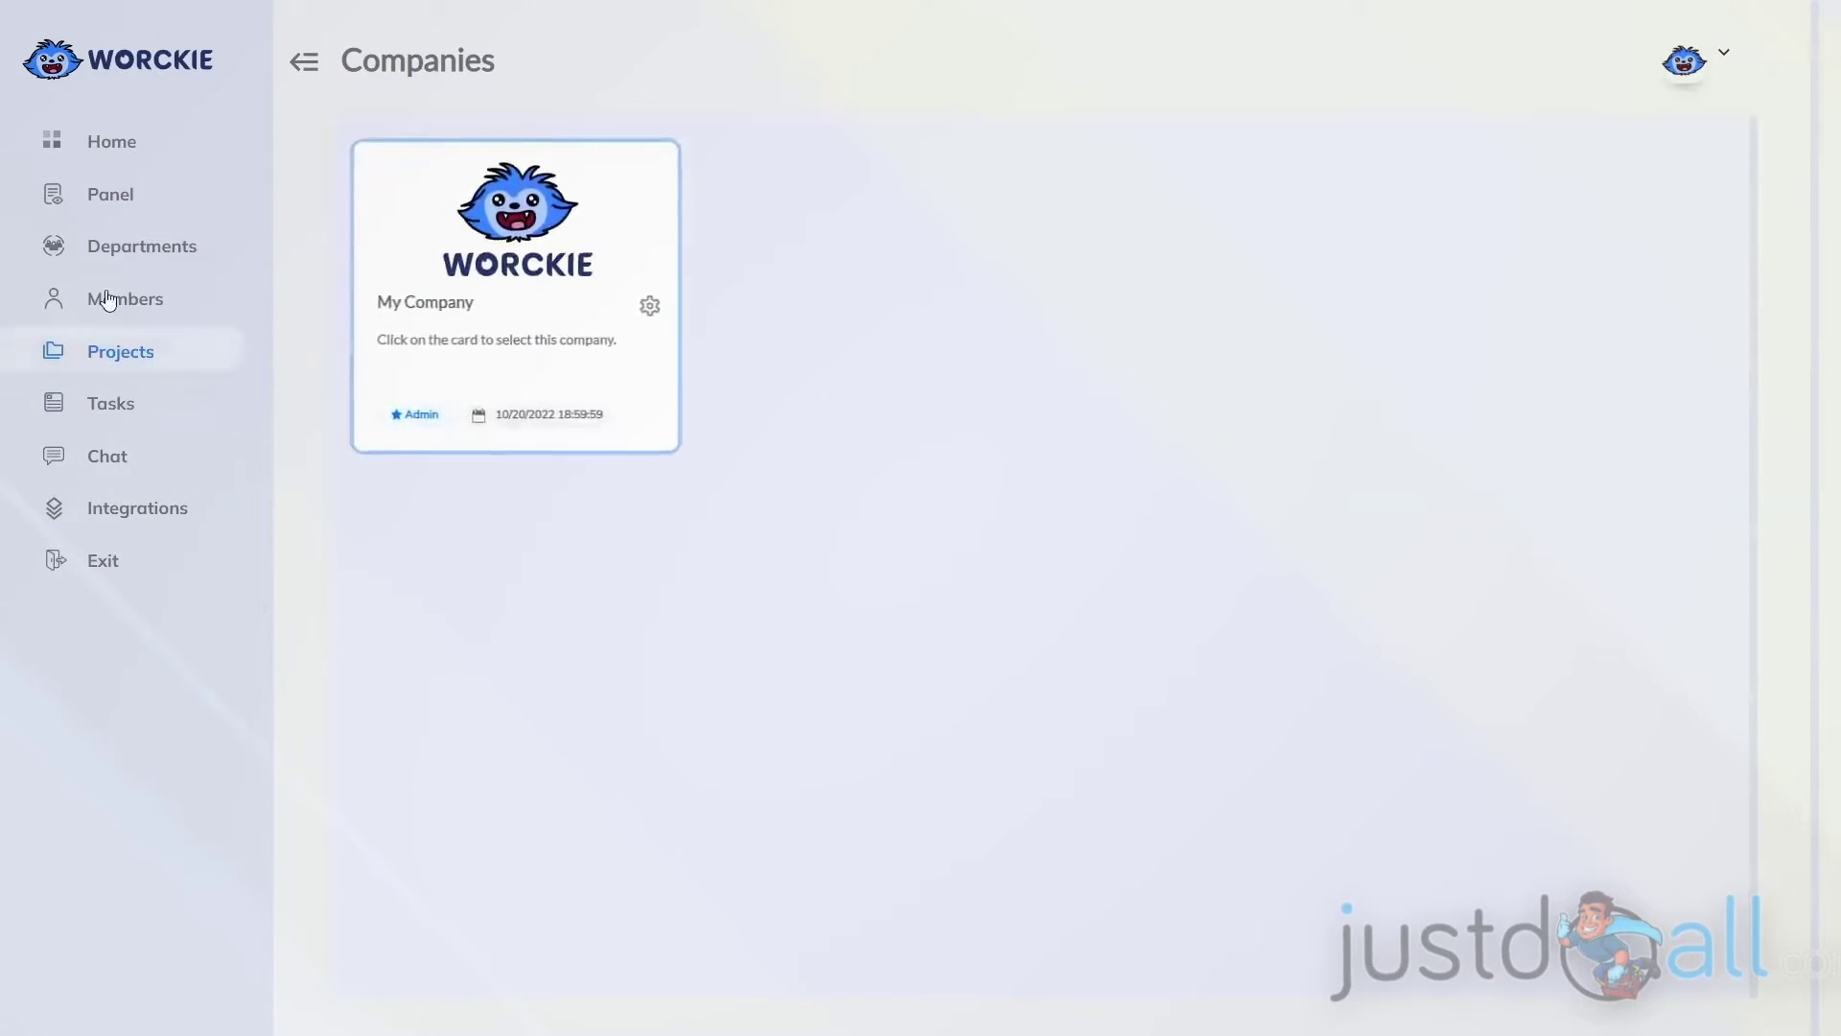
Step: Go to the integrations page and open the Trello import integration
left_click(113, 511)
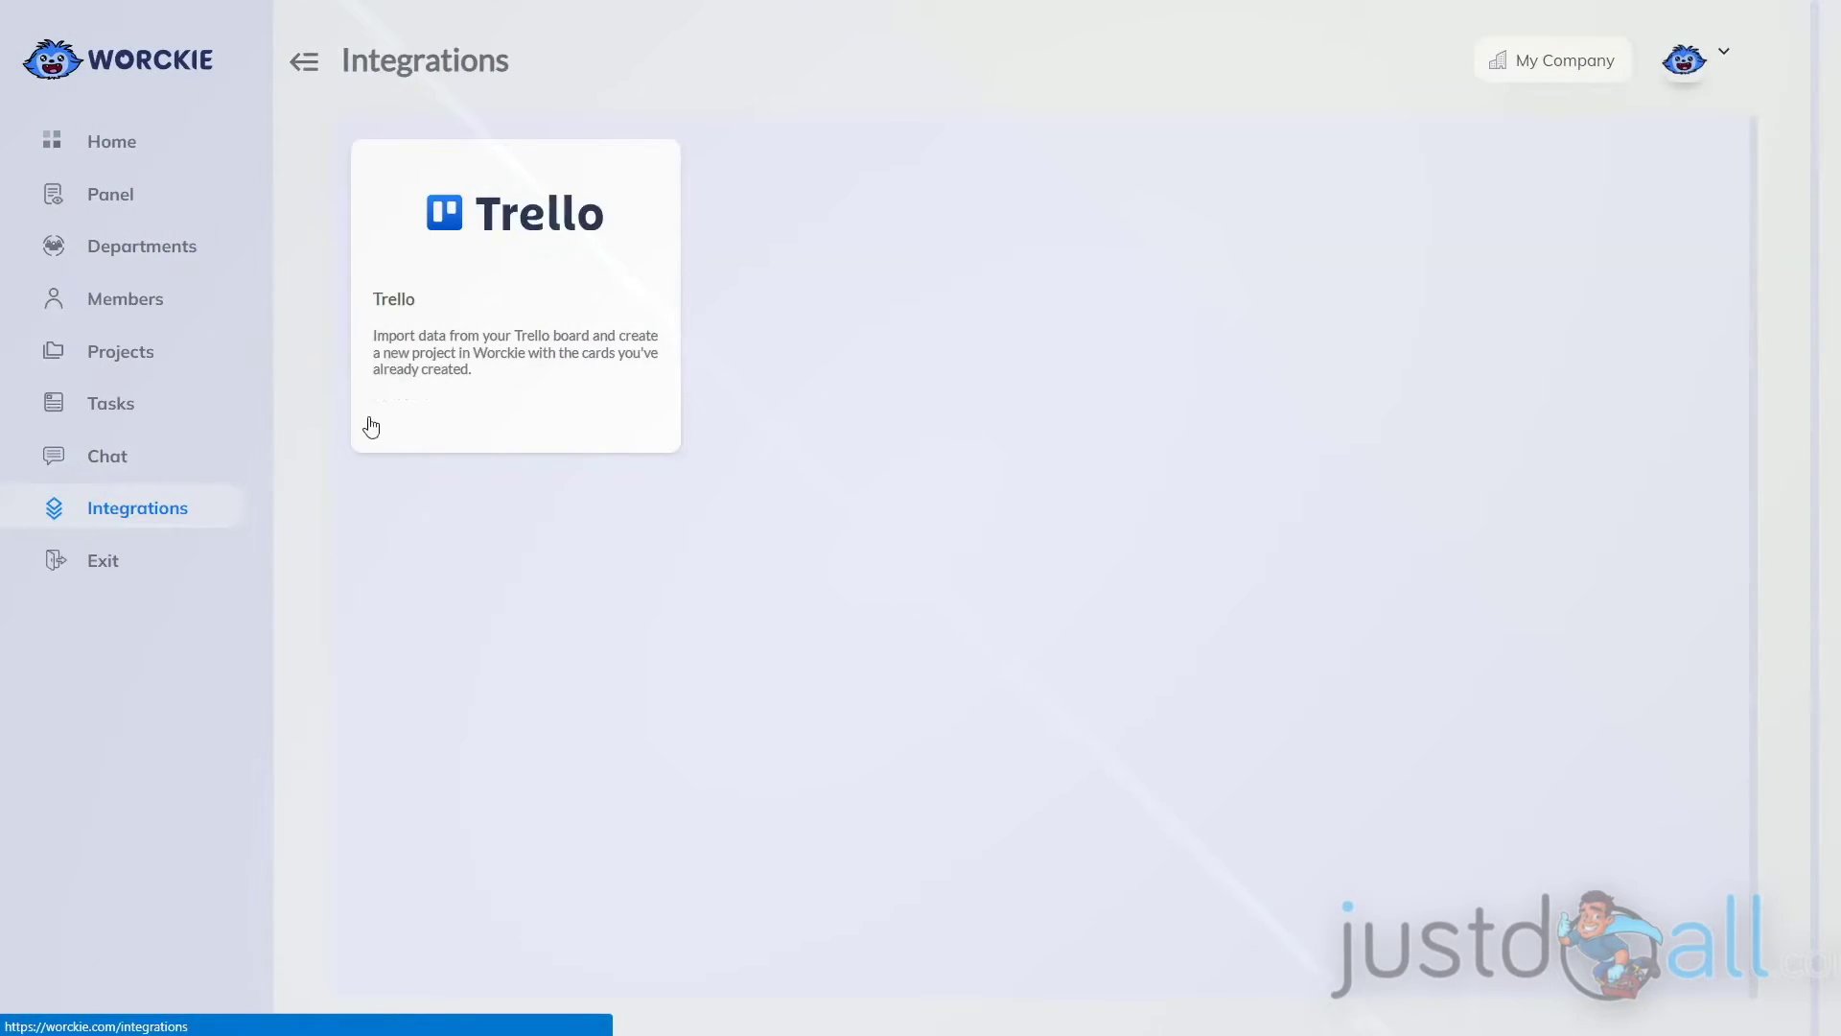
left_click(501, 272)
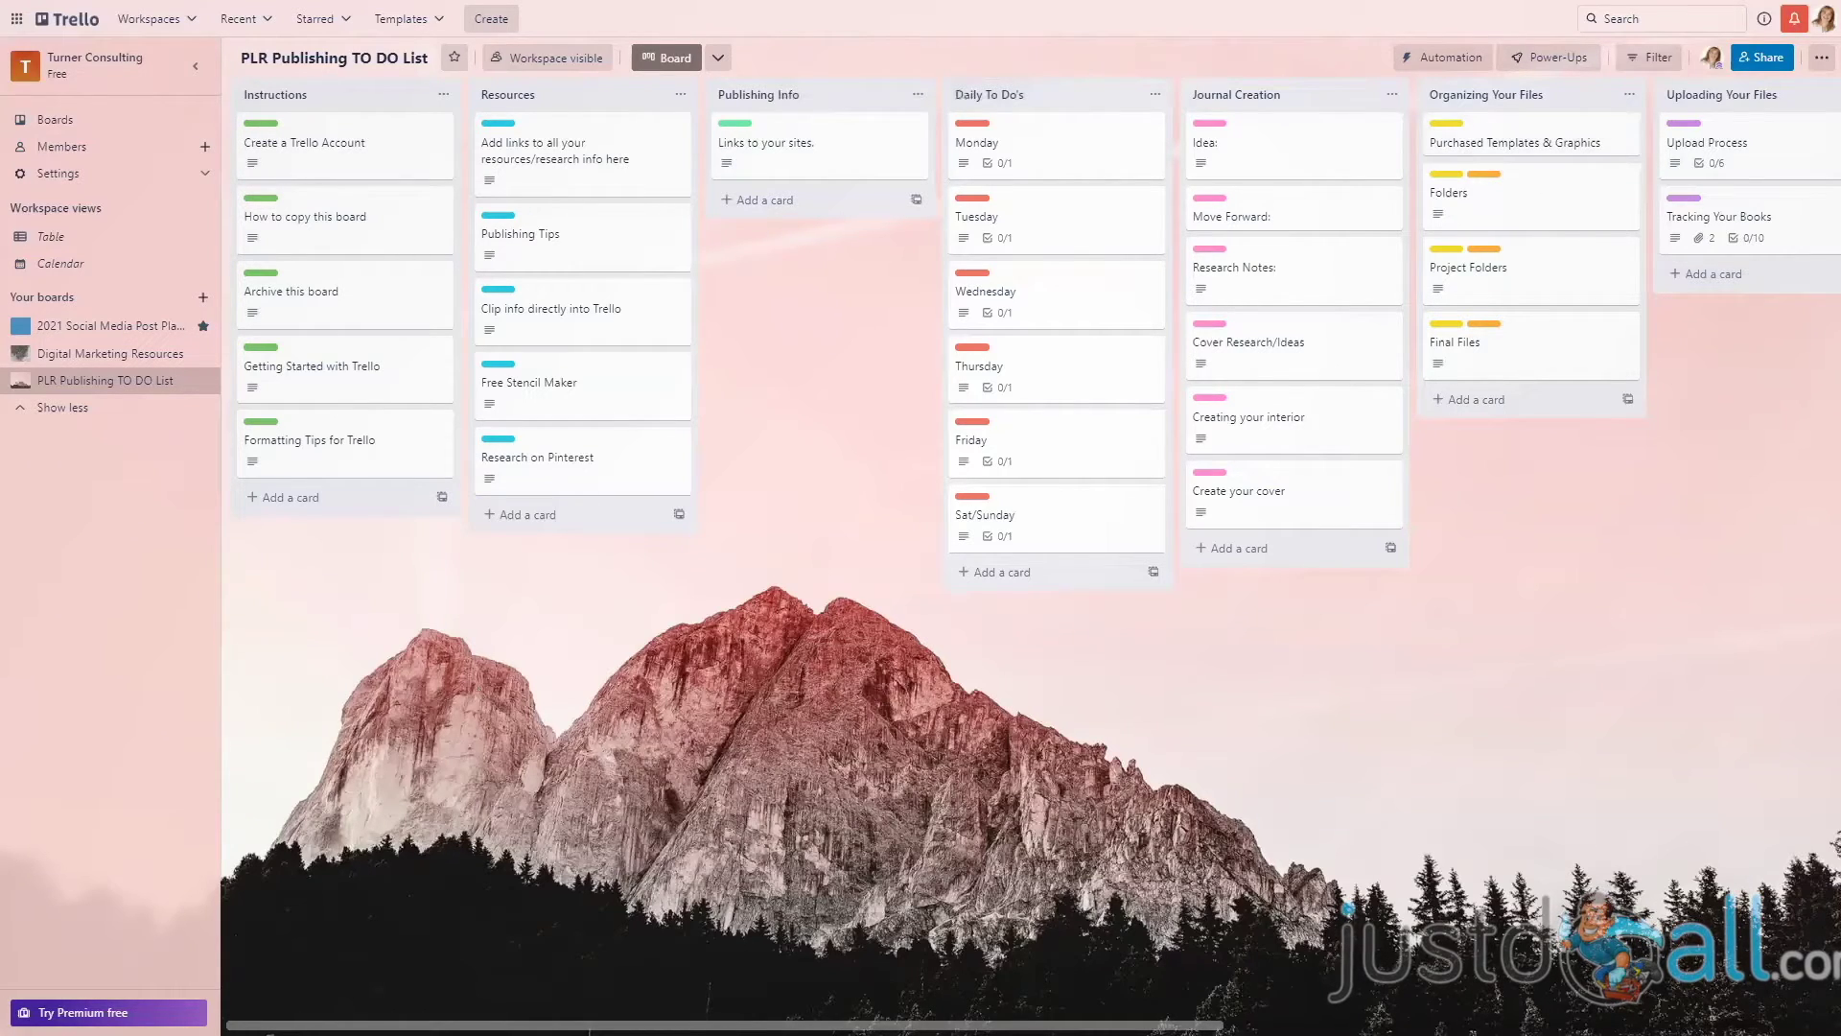
Step: Export the PLR Publishing TO DO List board as JSON and save it as v2DeXWOQ in the Downloads folder
left_click(1819, 64)
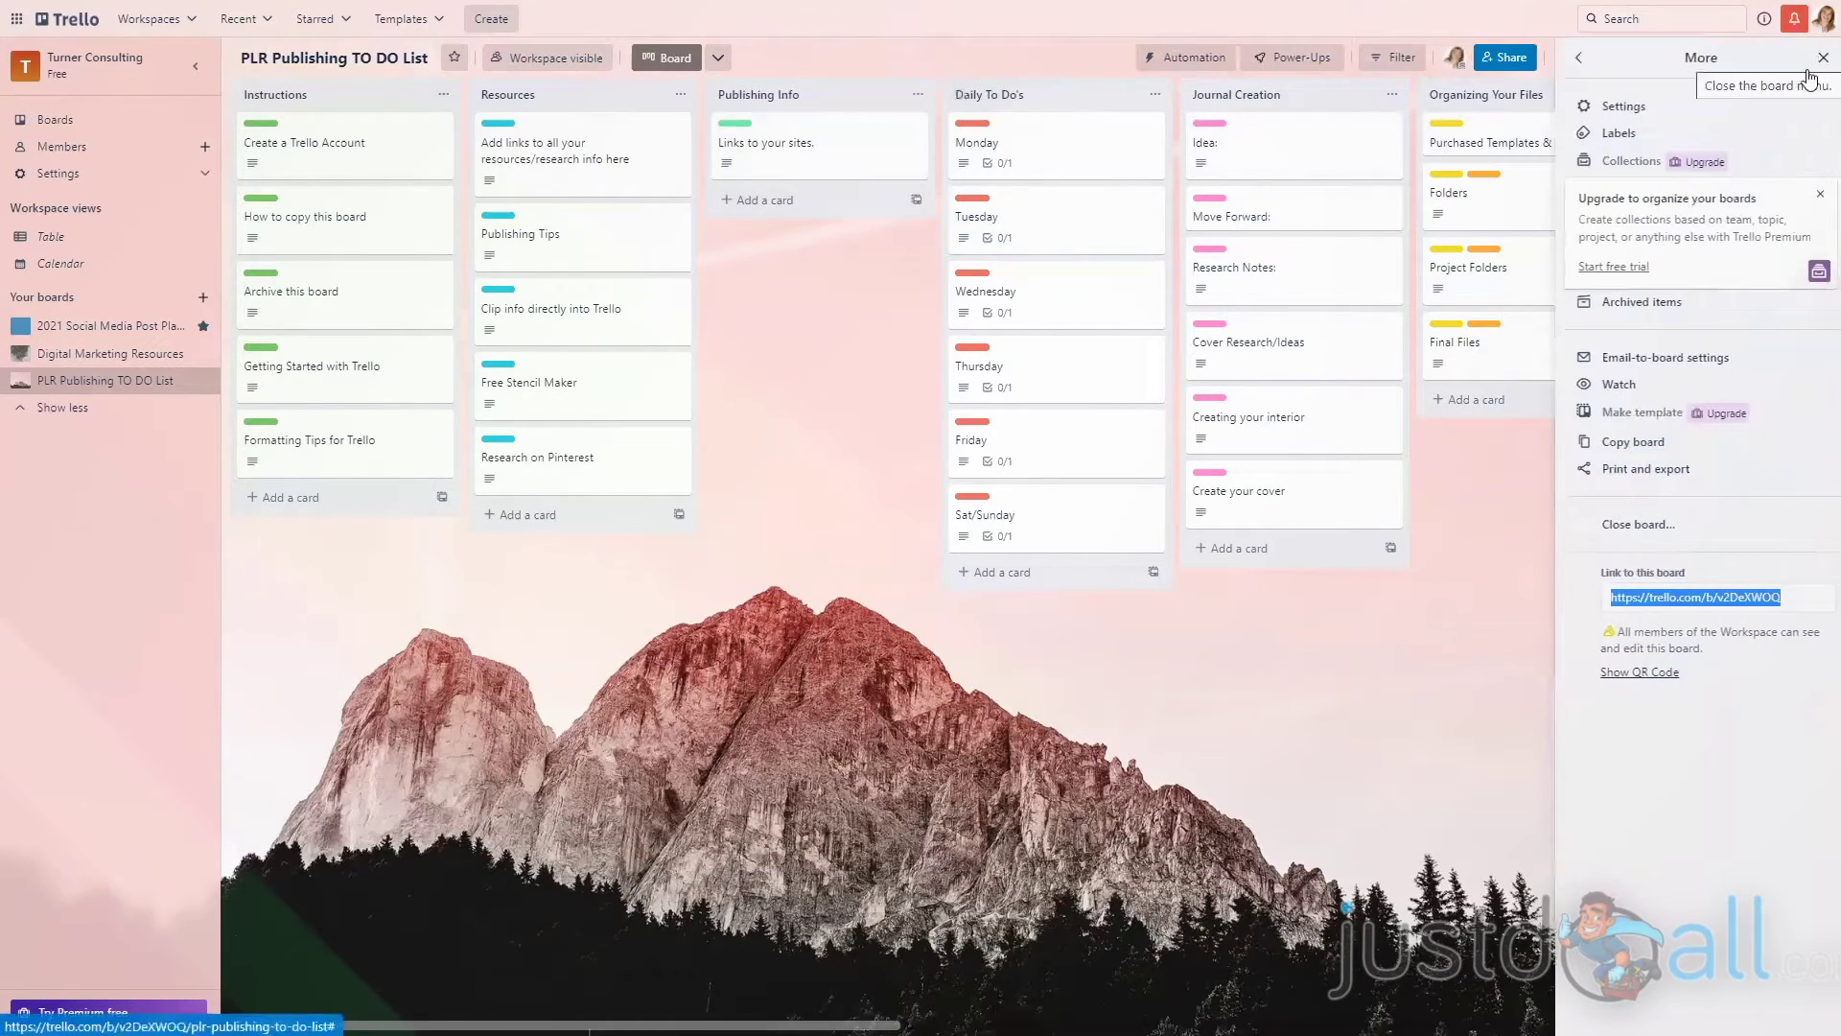
left_click(1579, 58)
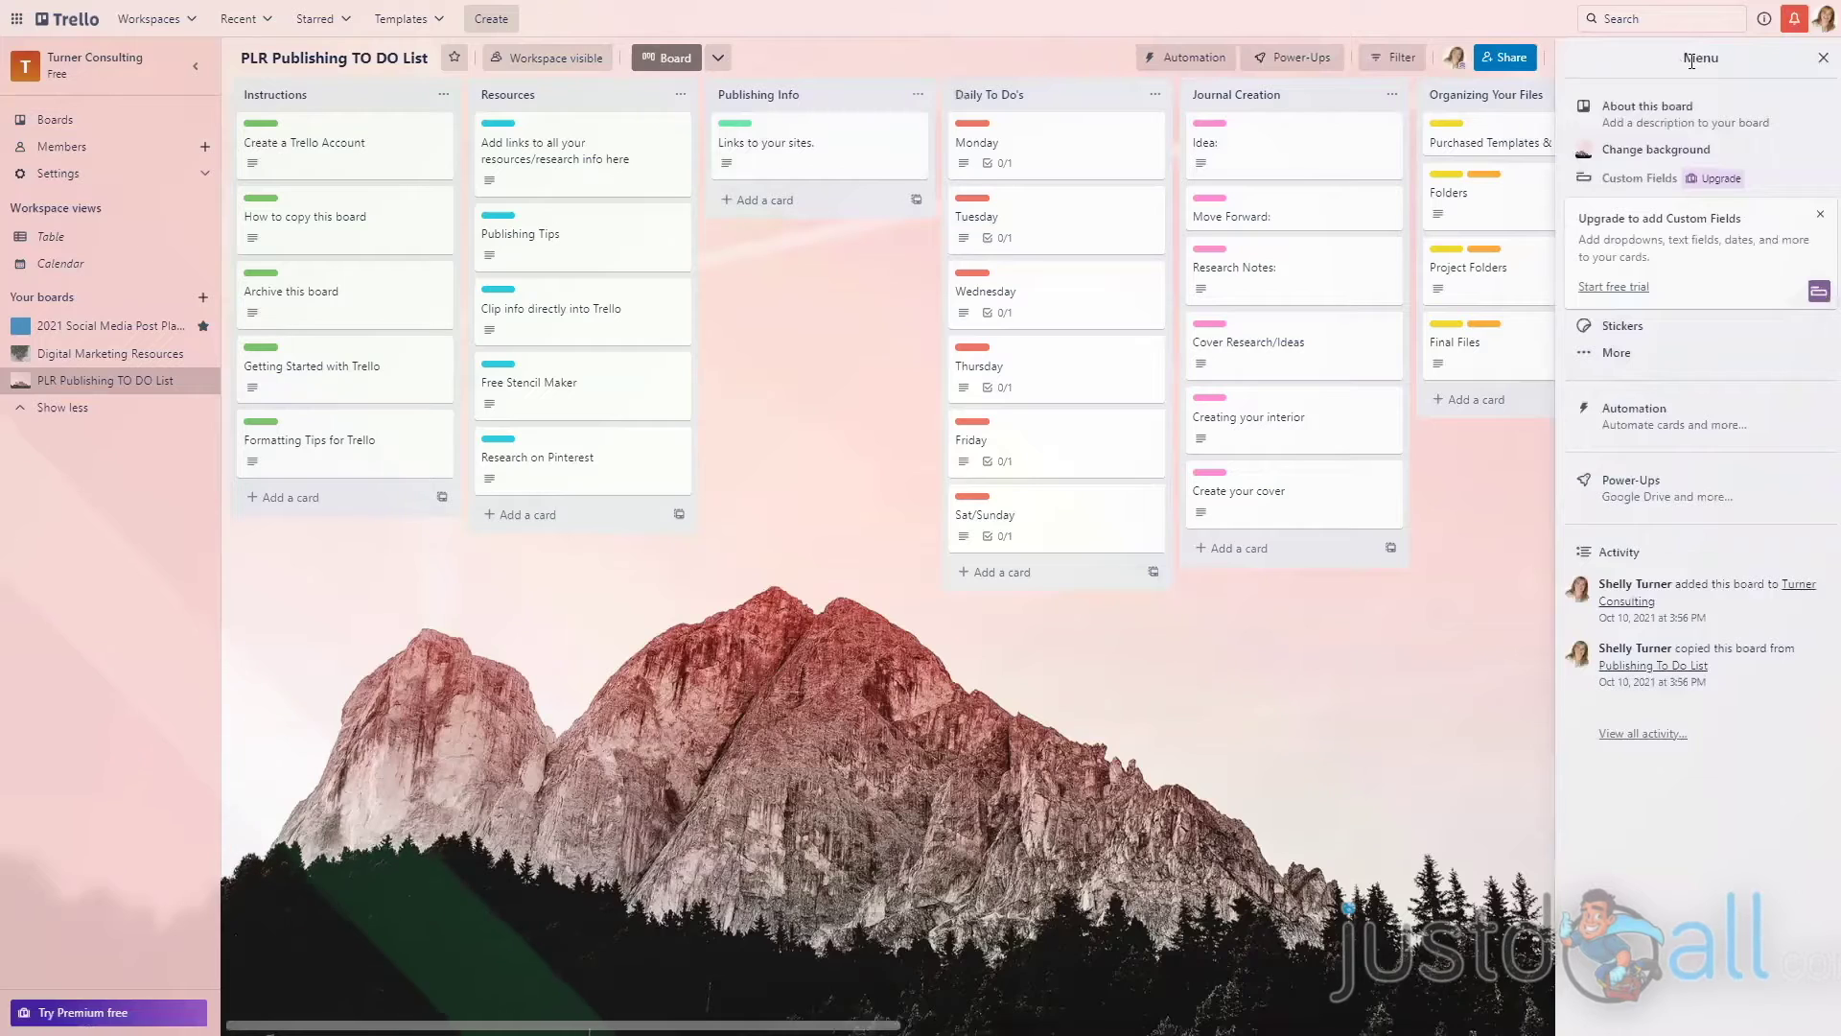
left_click(1600, 362)
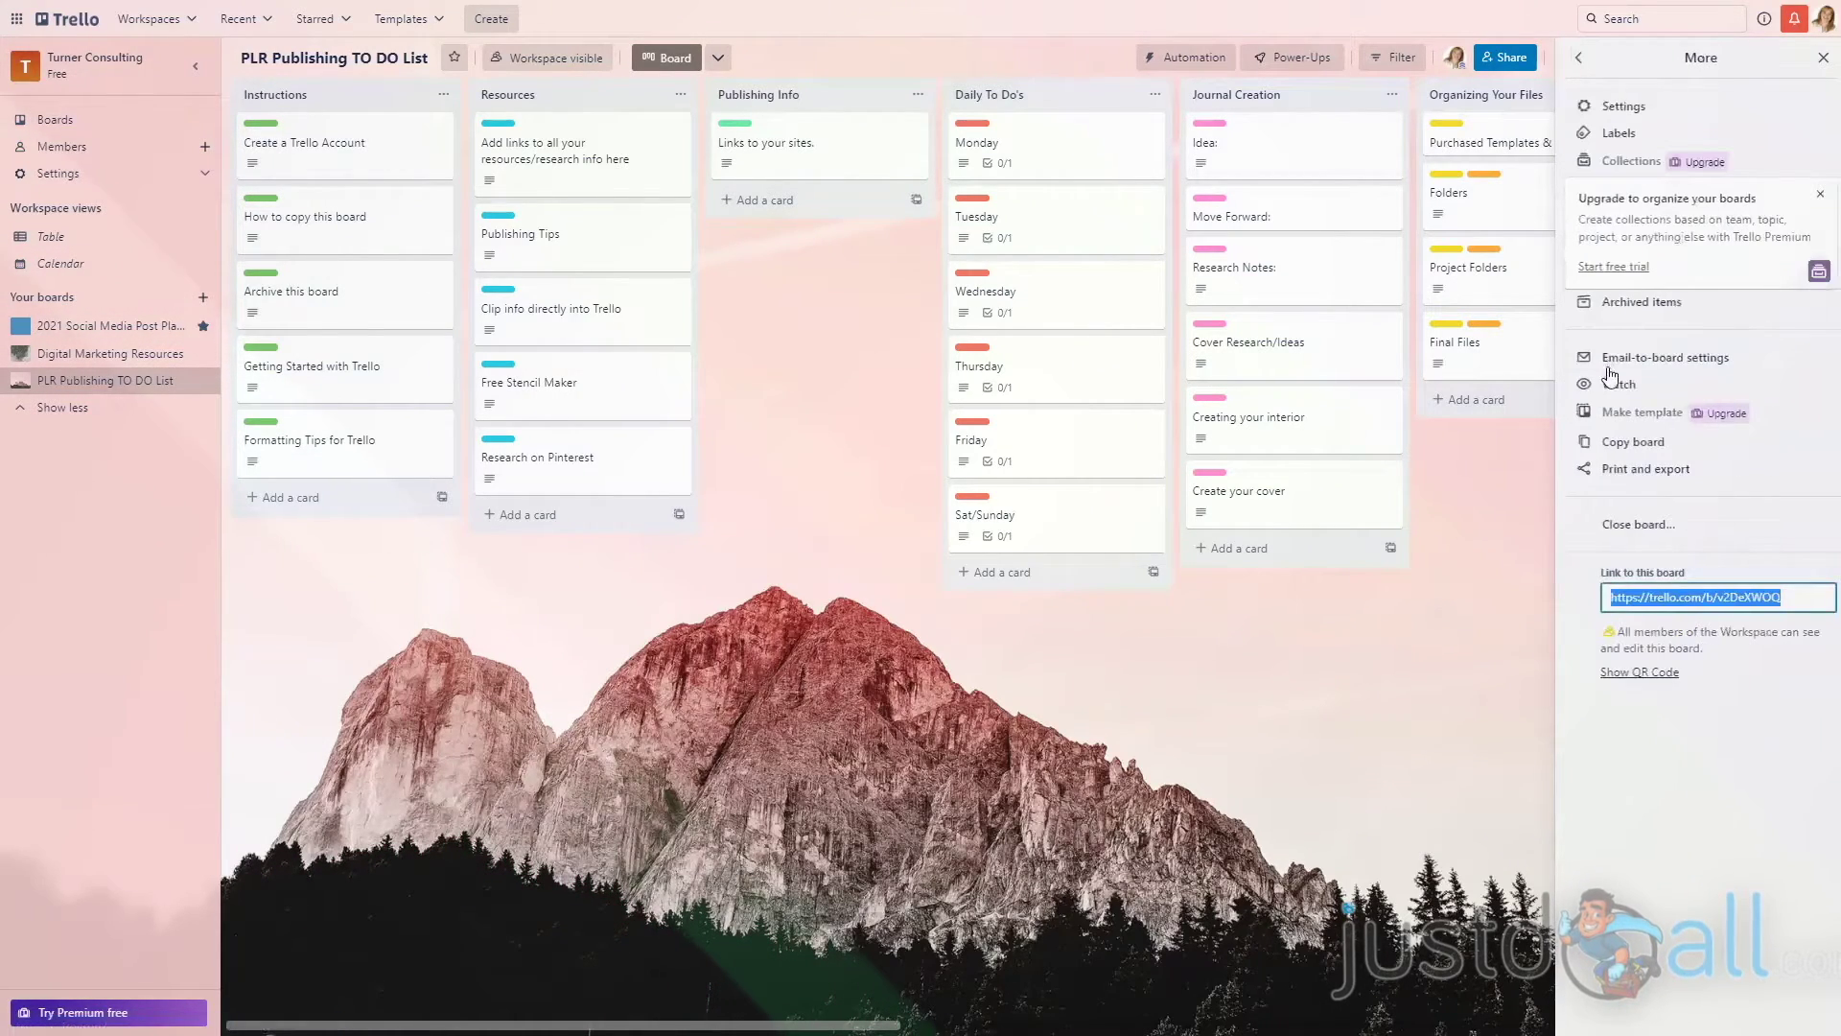
left_click(1635, 478)
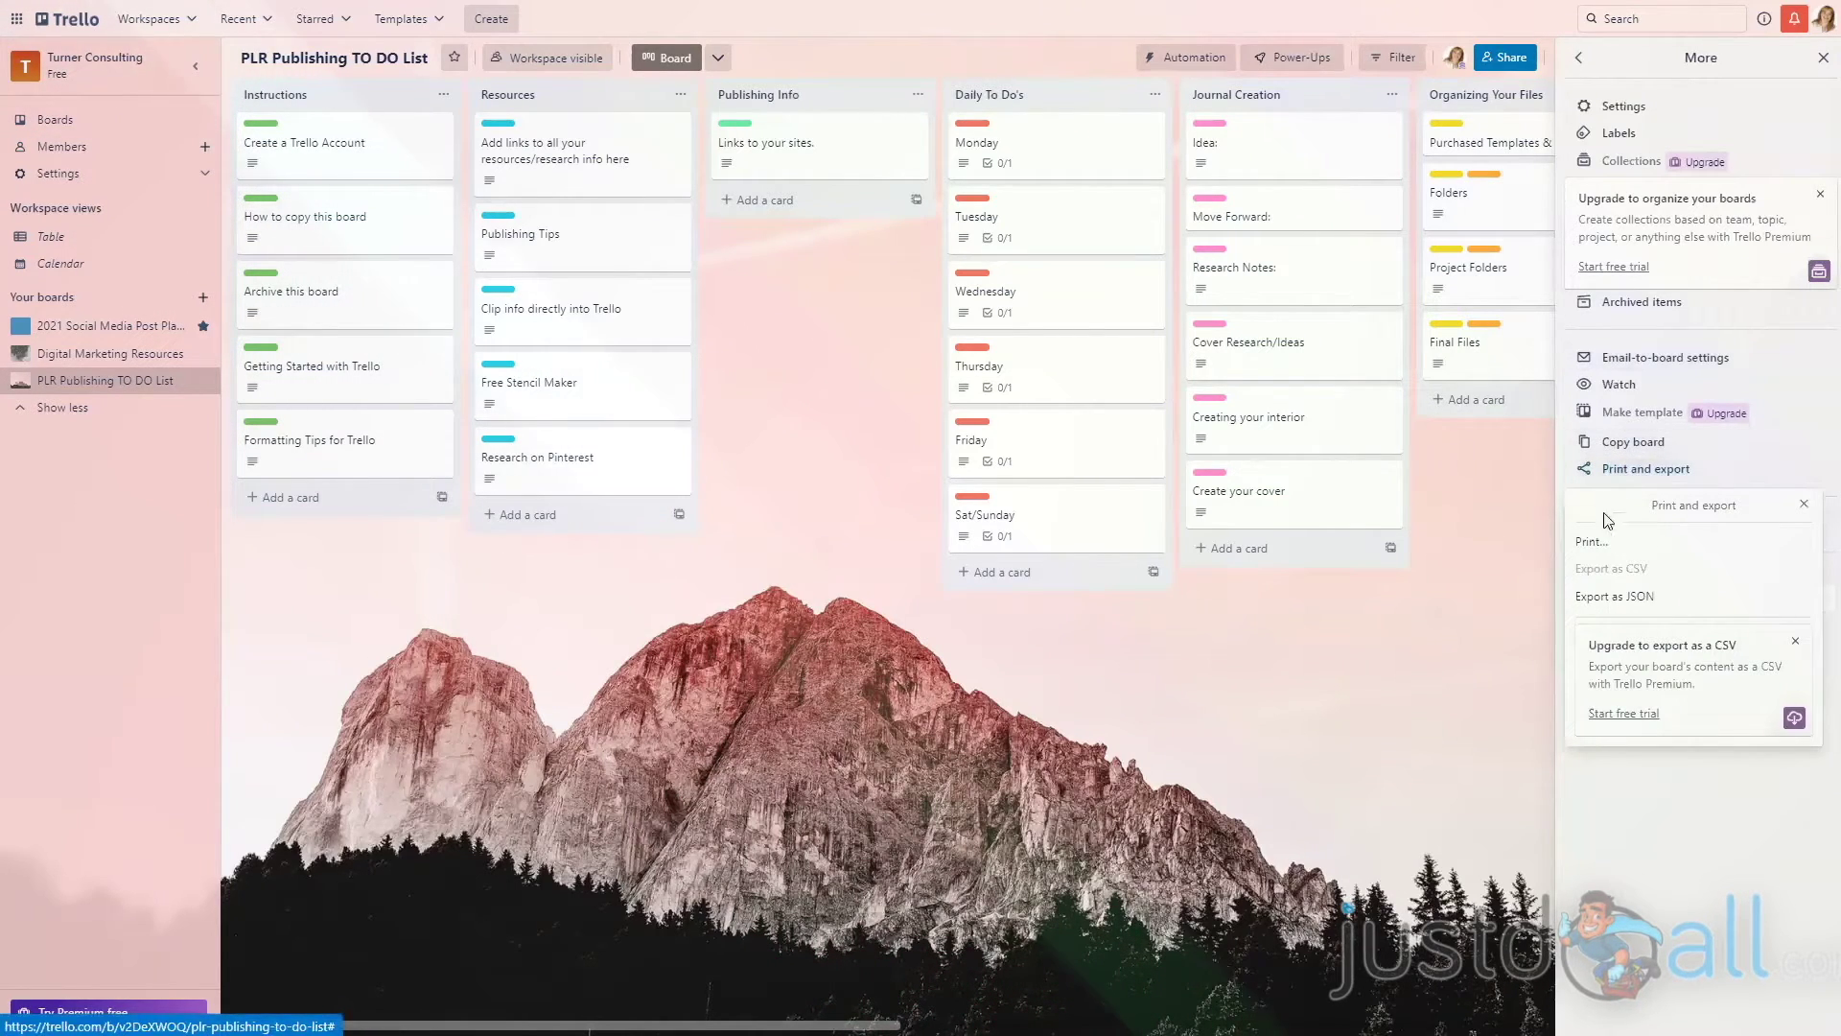
left_click(1622, 599)
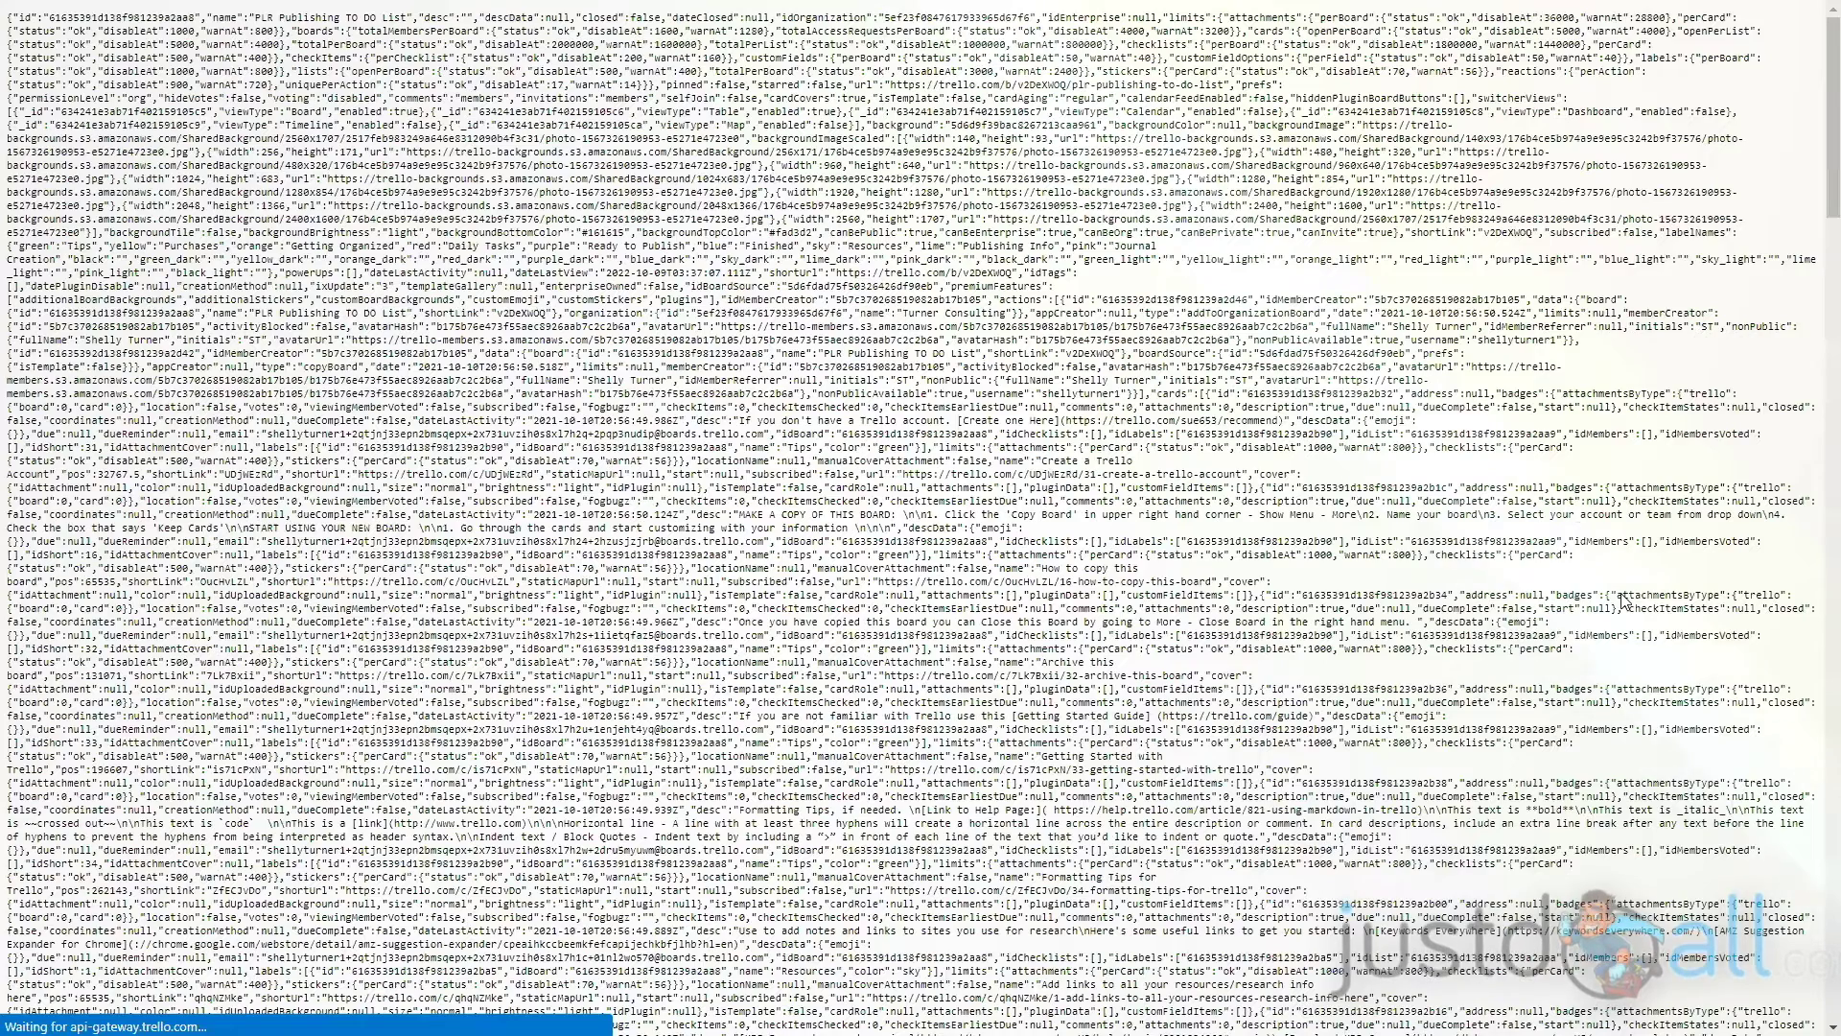
right_click(788, 202)
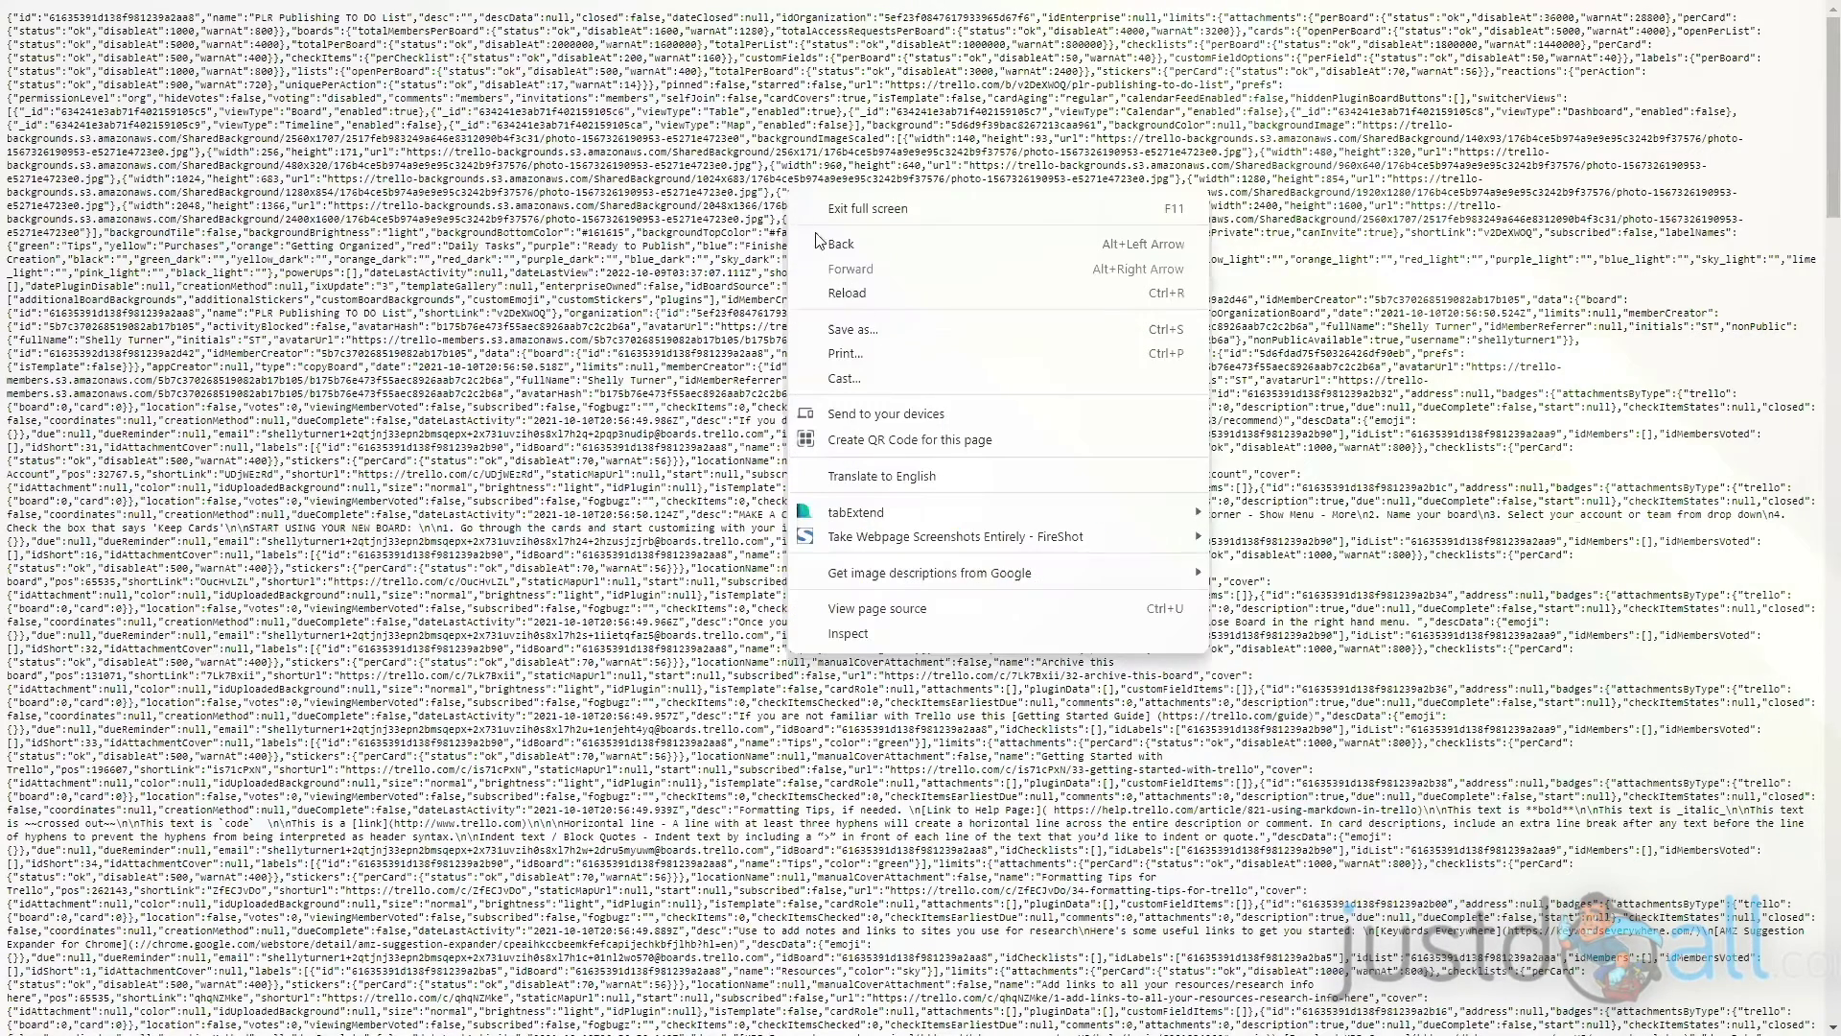
left_click(837, 331)
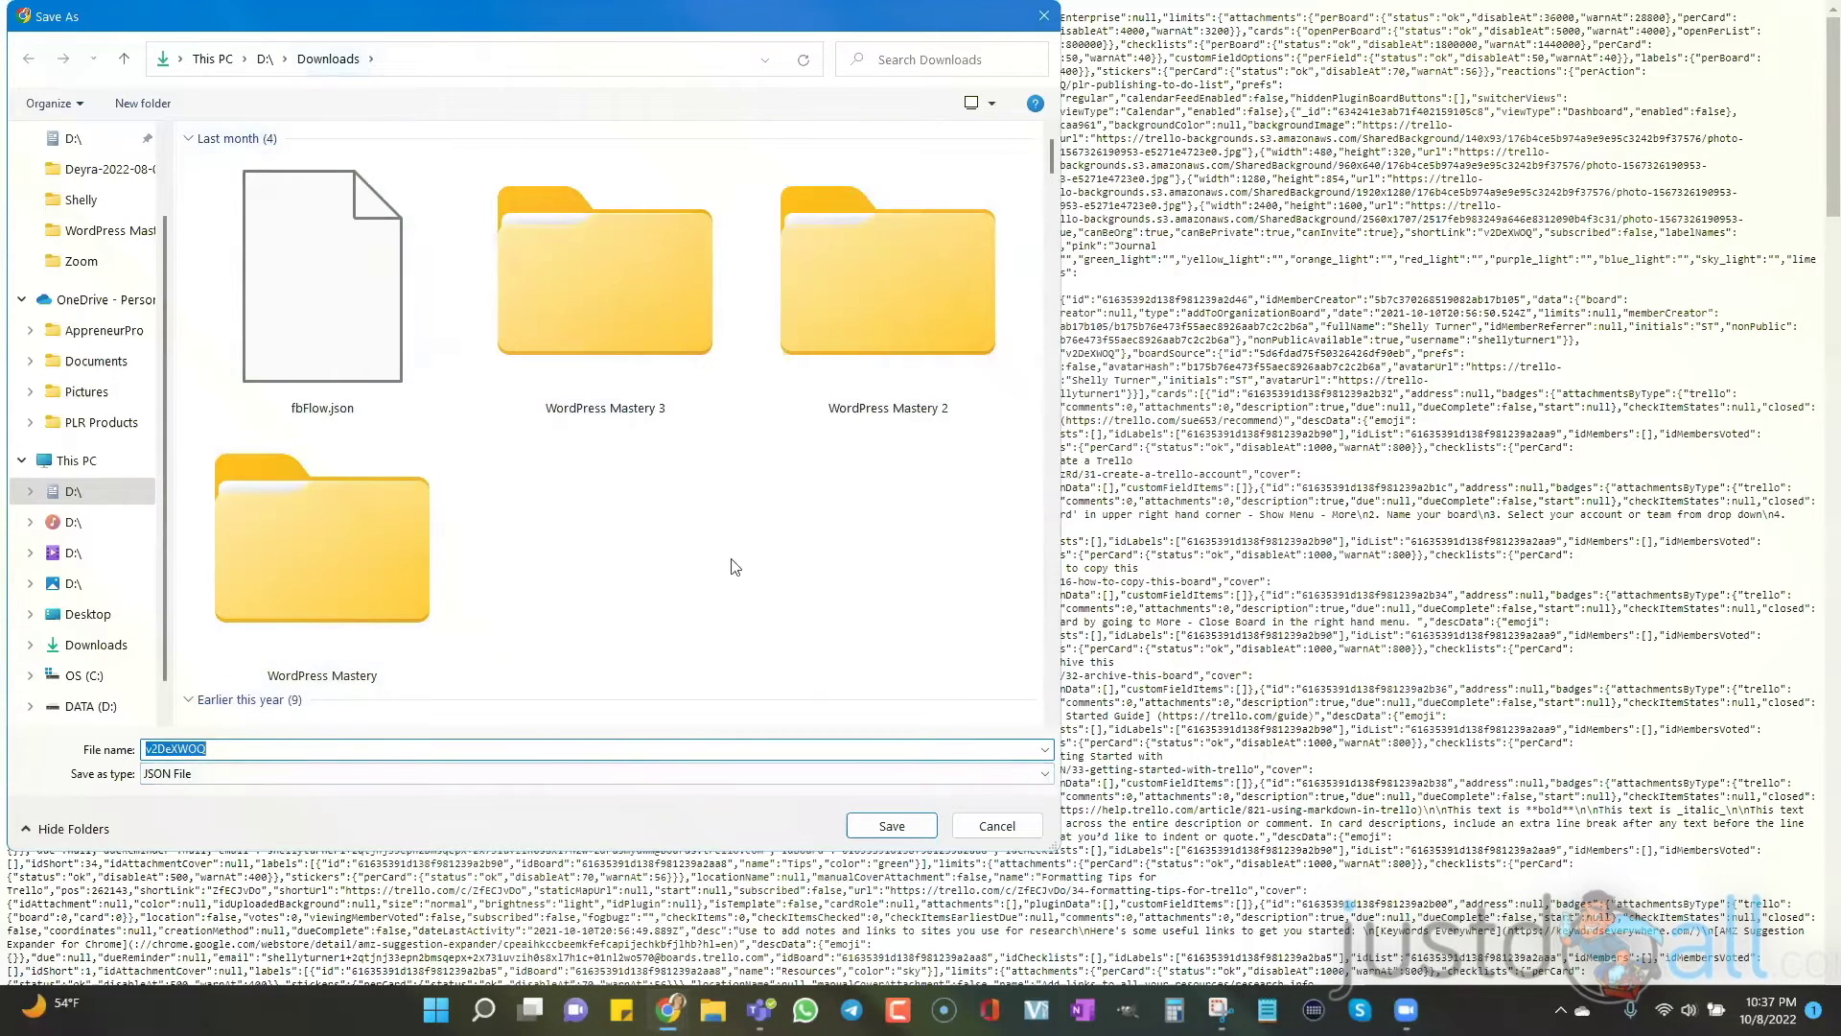
left_click(893, 826)
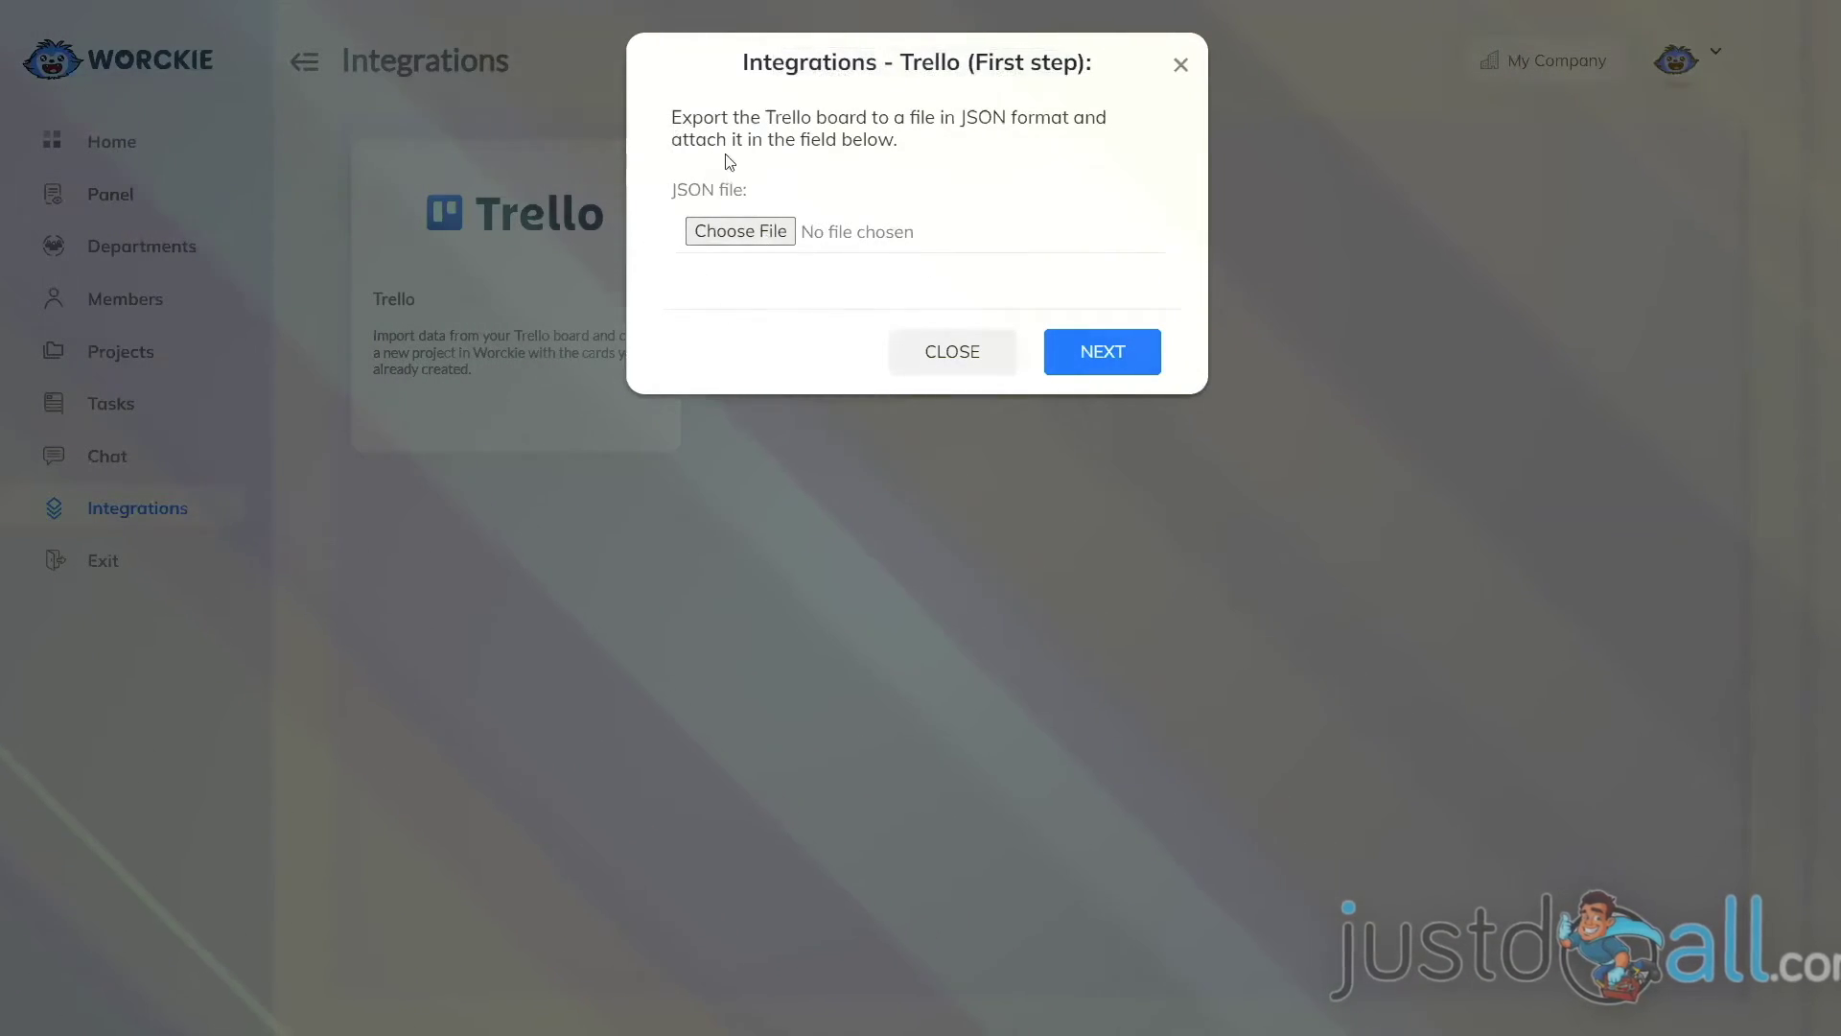
Step: Switch to Worckie, attach v2DeXWOQ.json to the Trello integration and continue to the second import step
left_click(743, 233)
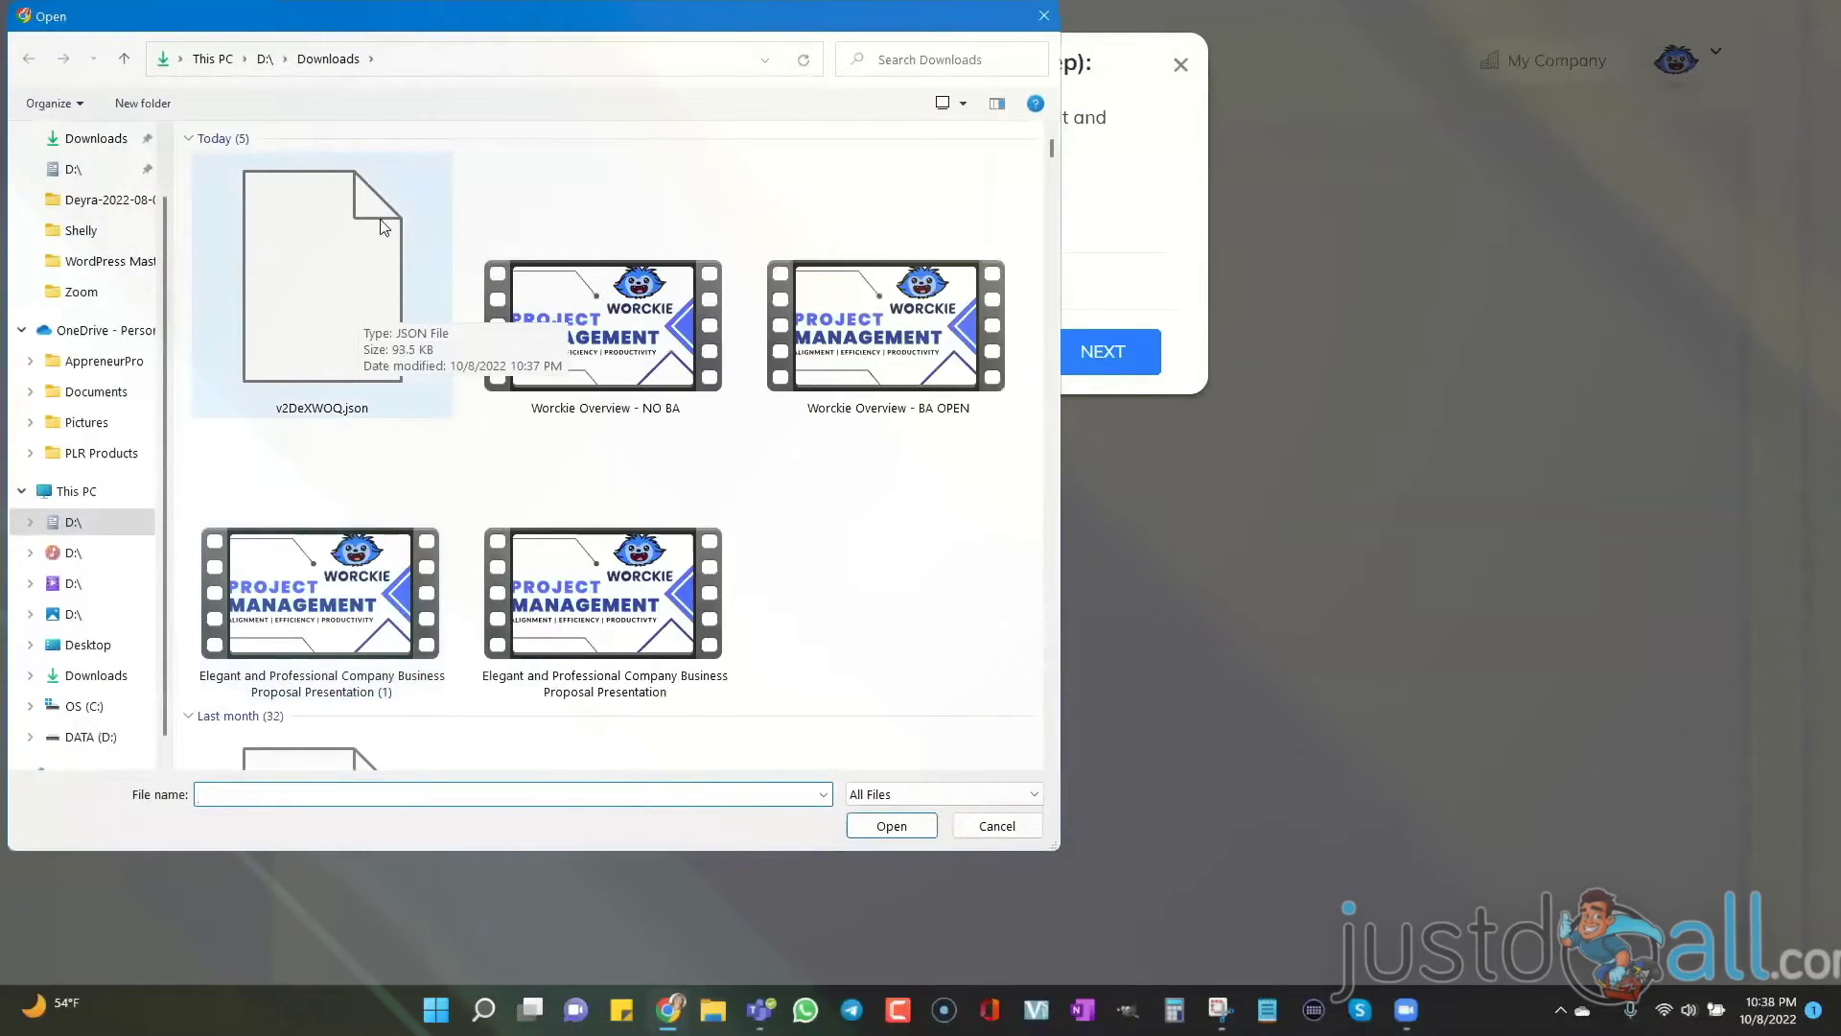
left_click(297, 279)
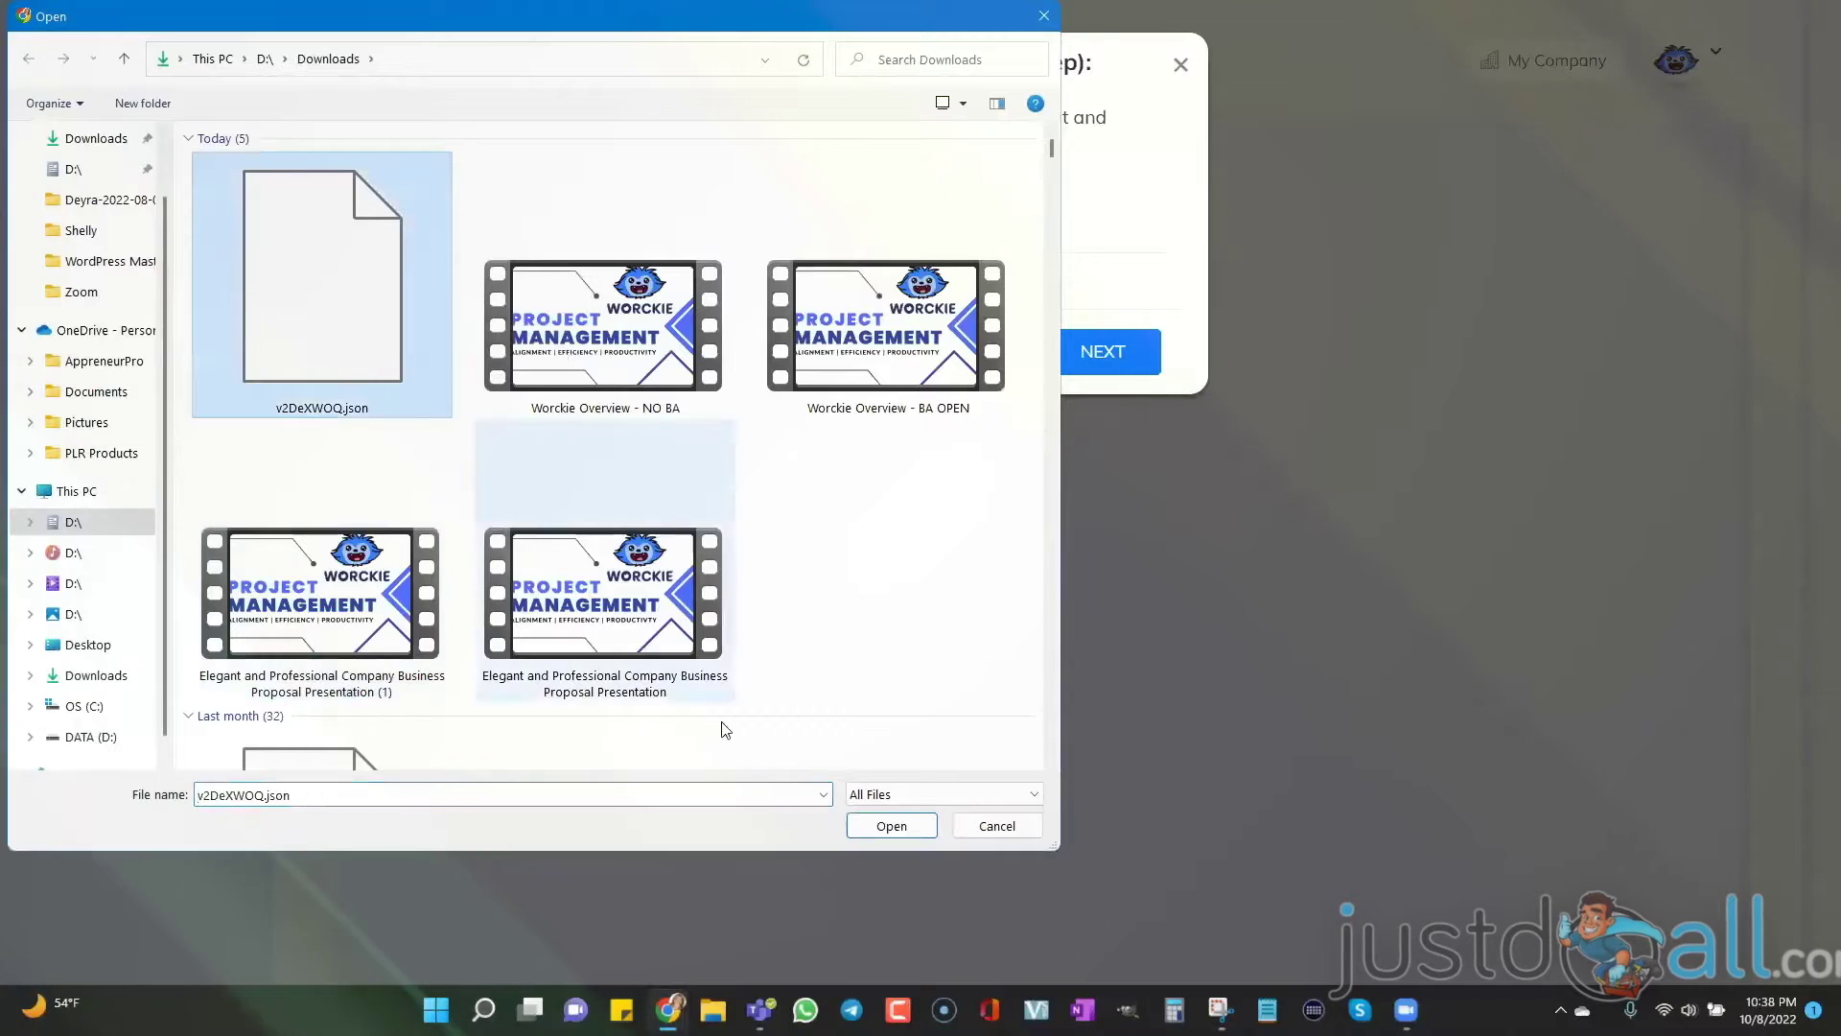
left_click(893, 827)
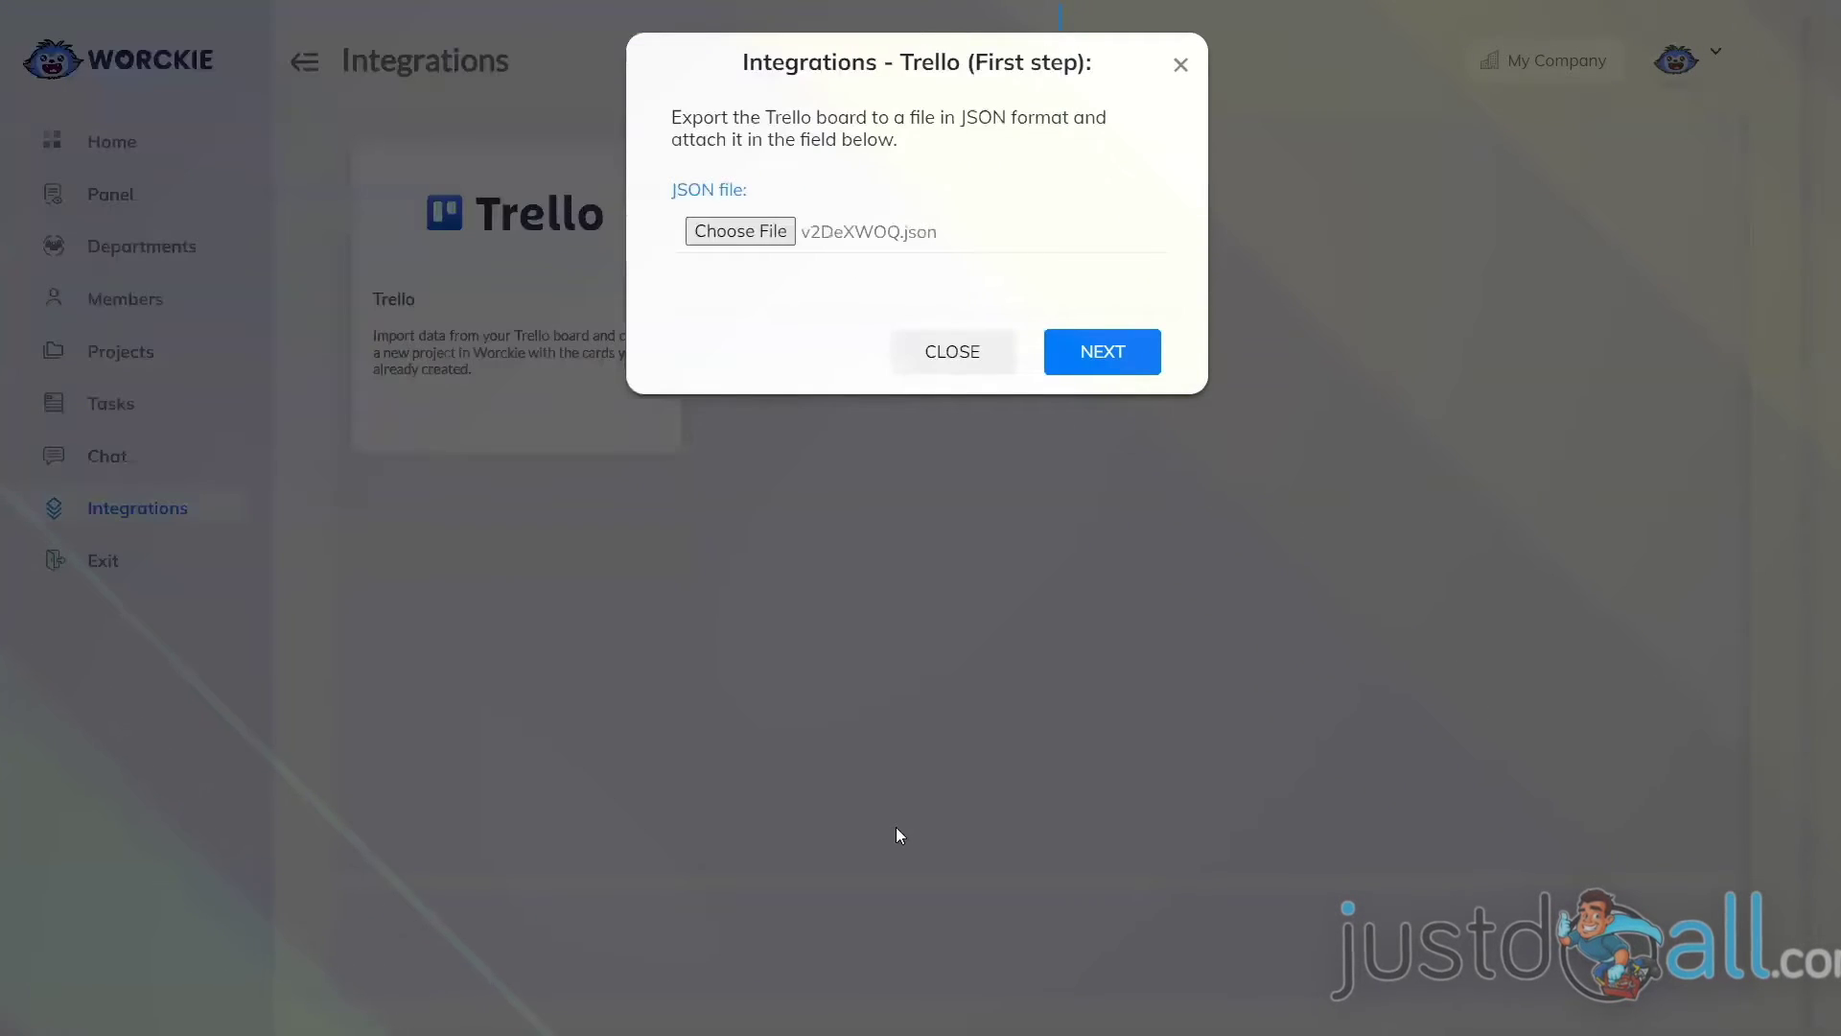
left_click(1095, 357)
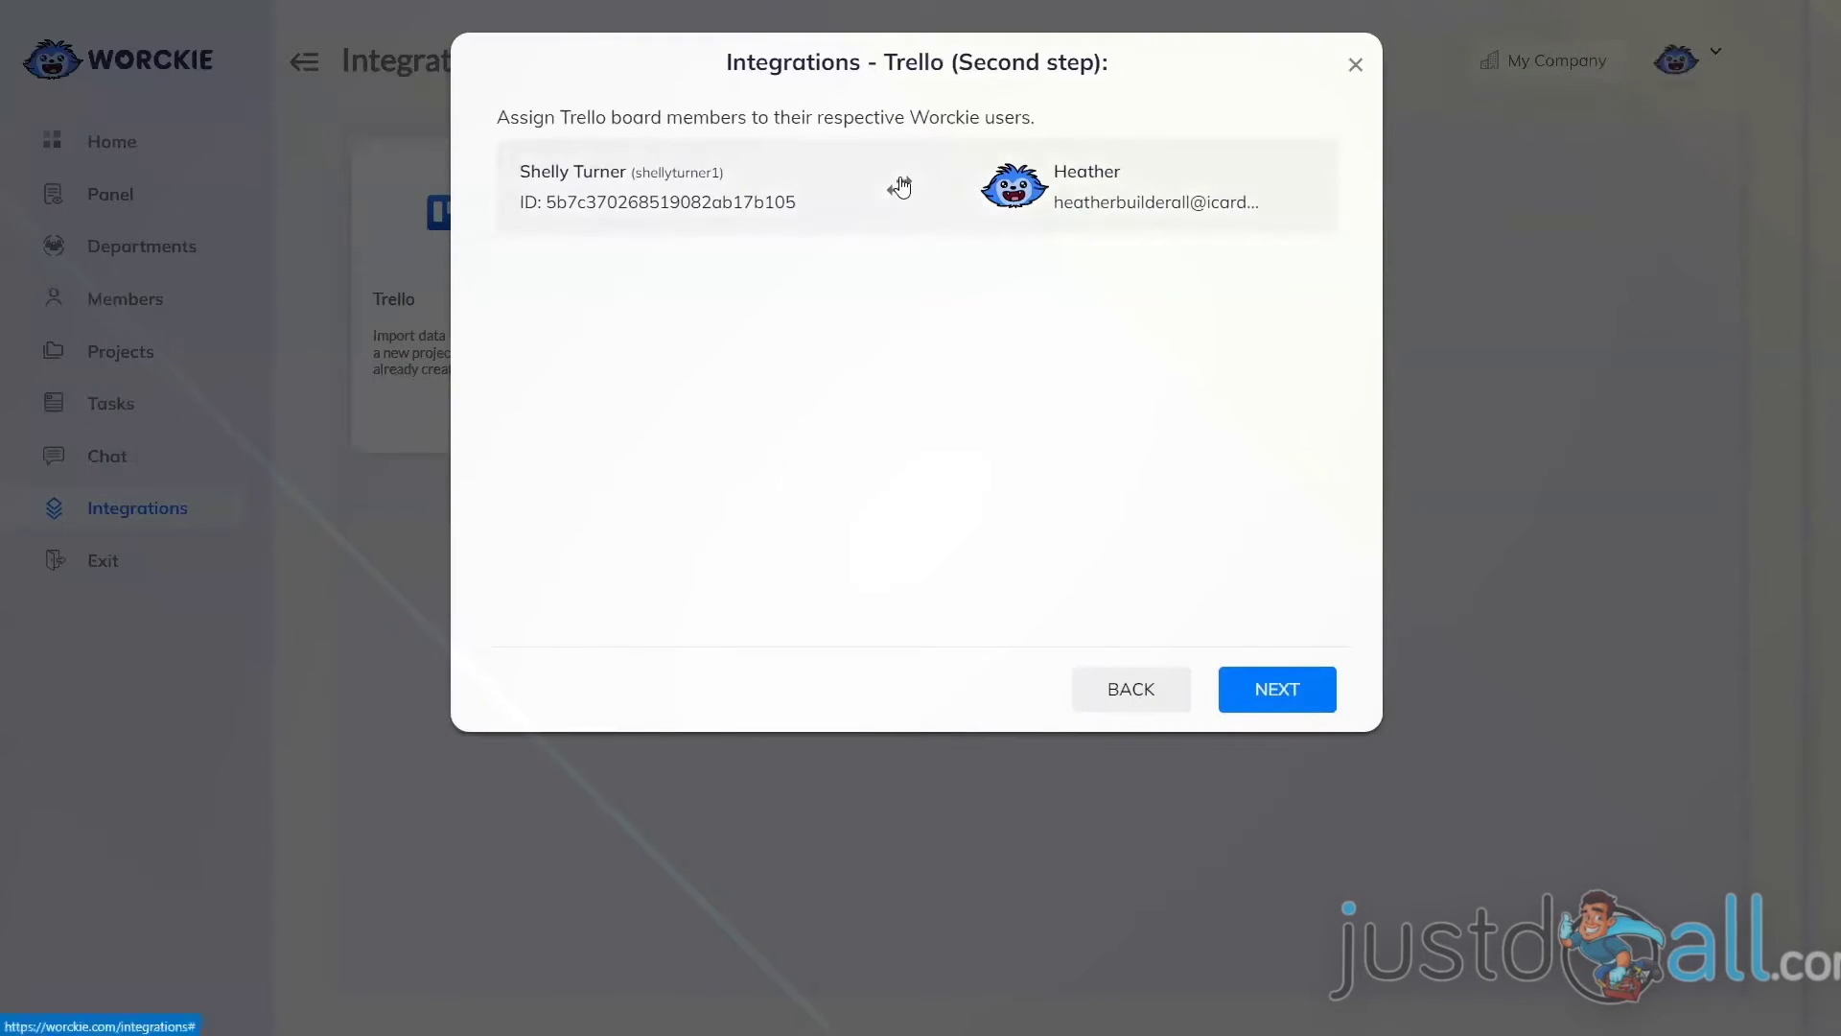
Step: Assign the Trello board member to the other Worckie user offered and continue to the third import step
left_click(1093, 195)
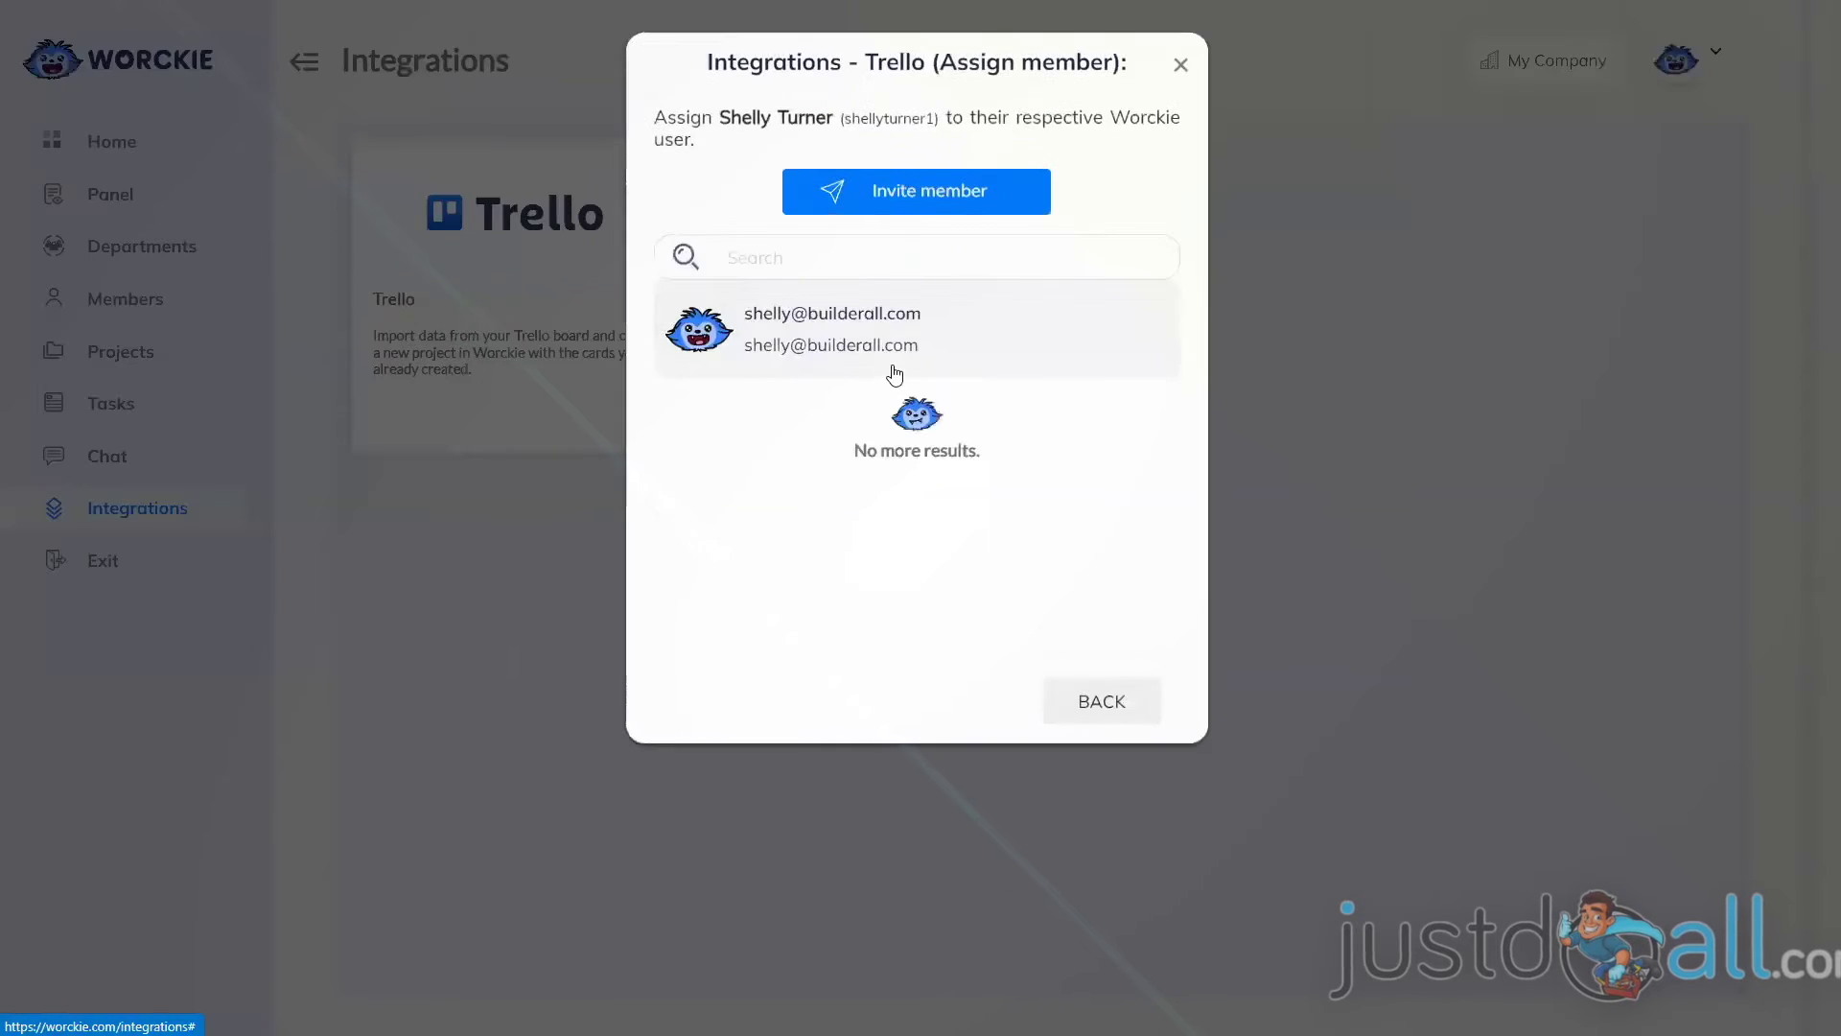
left_click(854, 330)
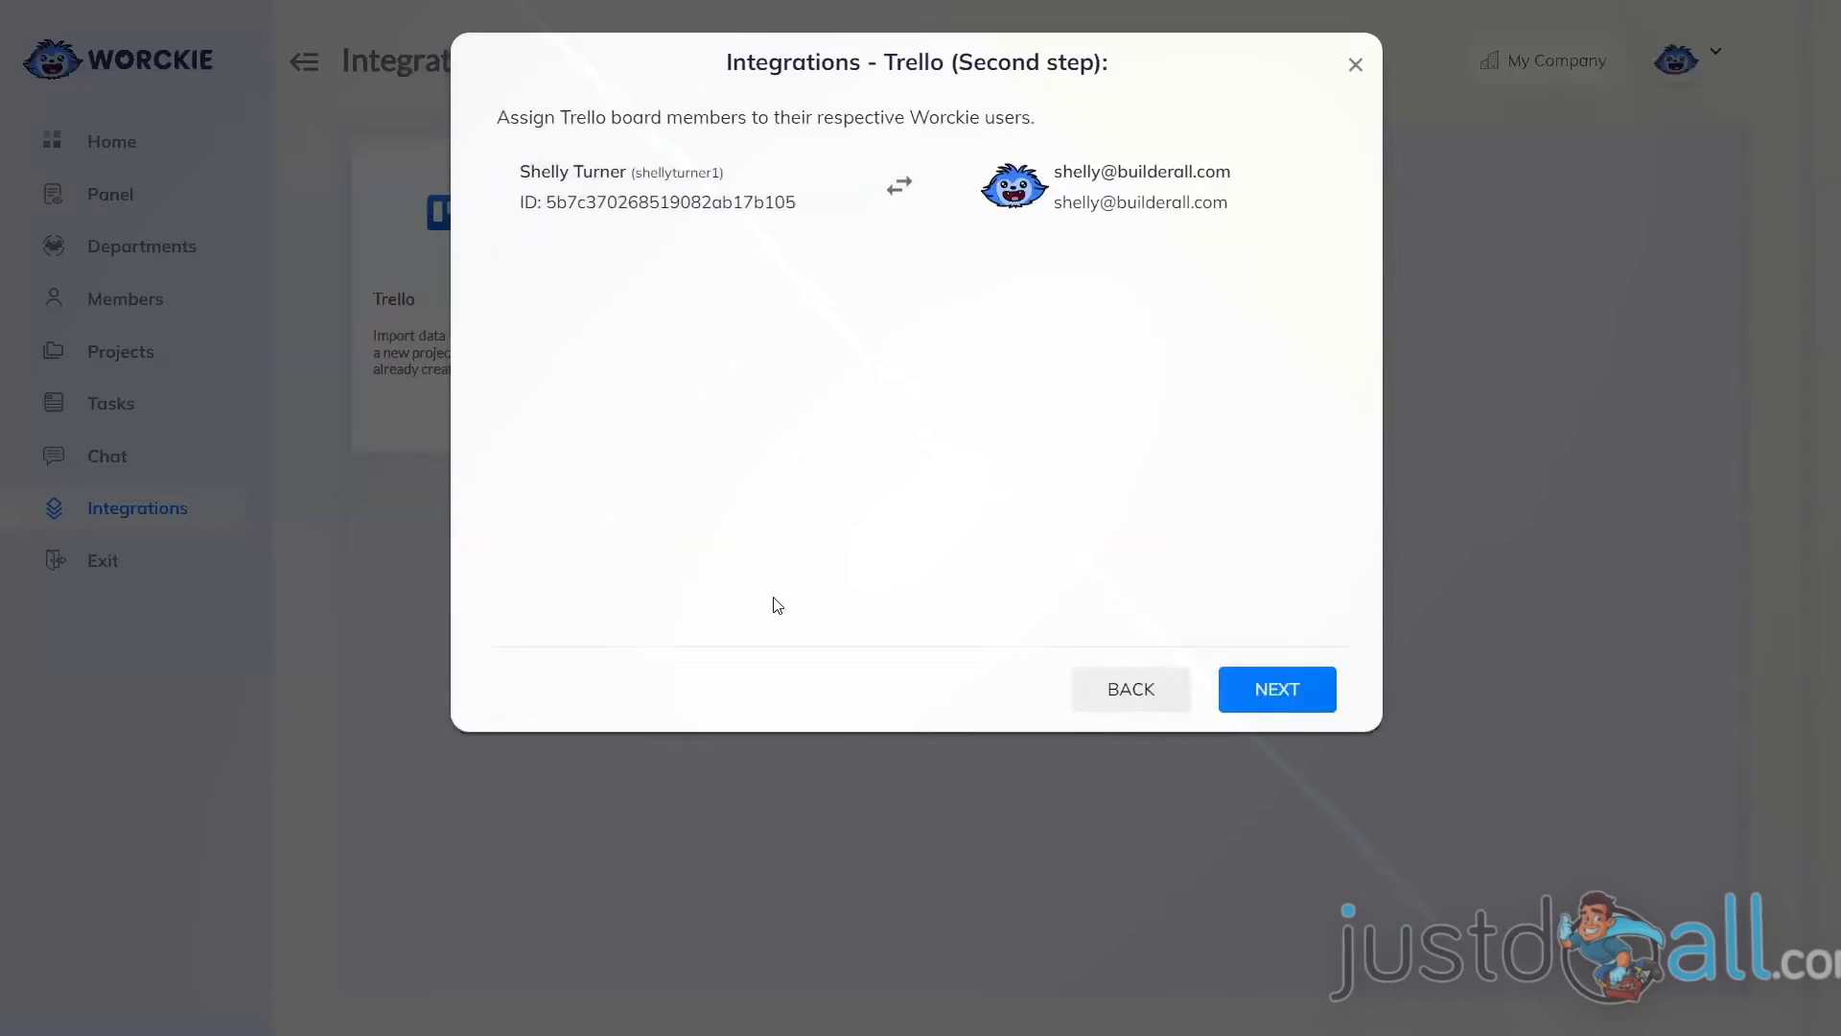
left_click(1275, 688)
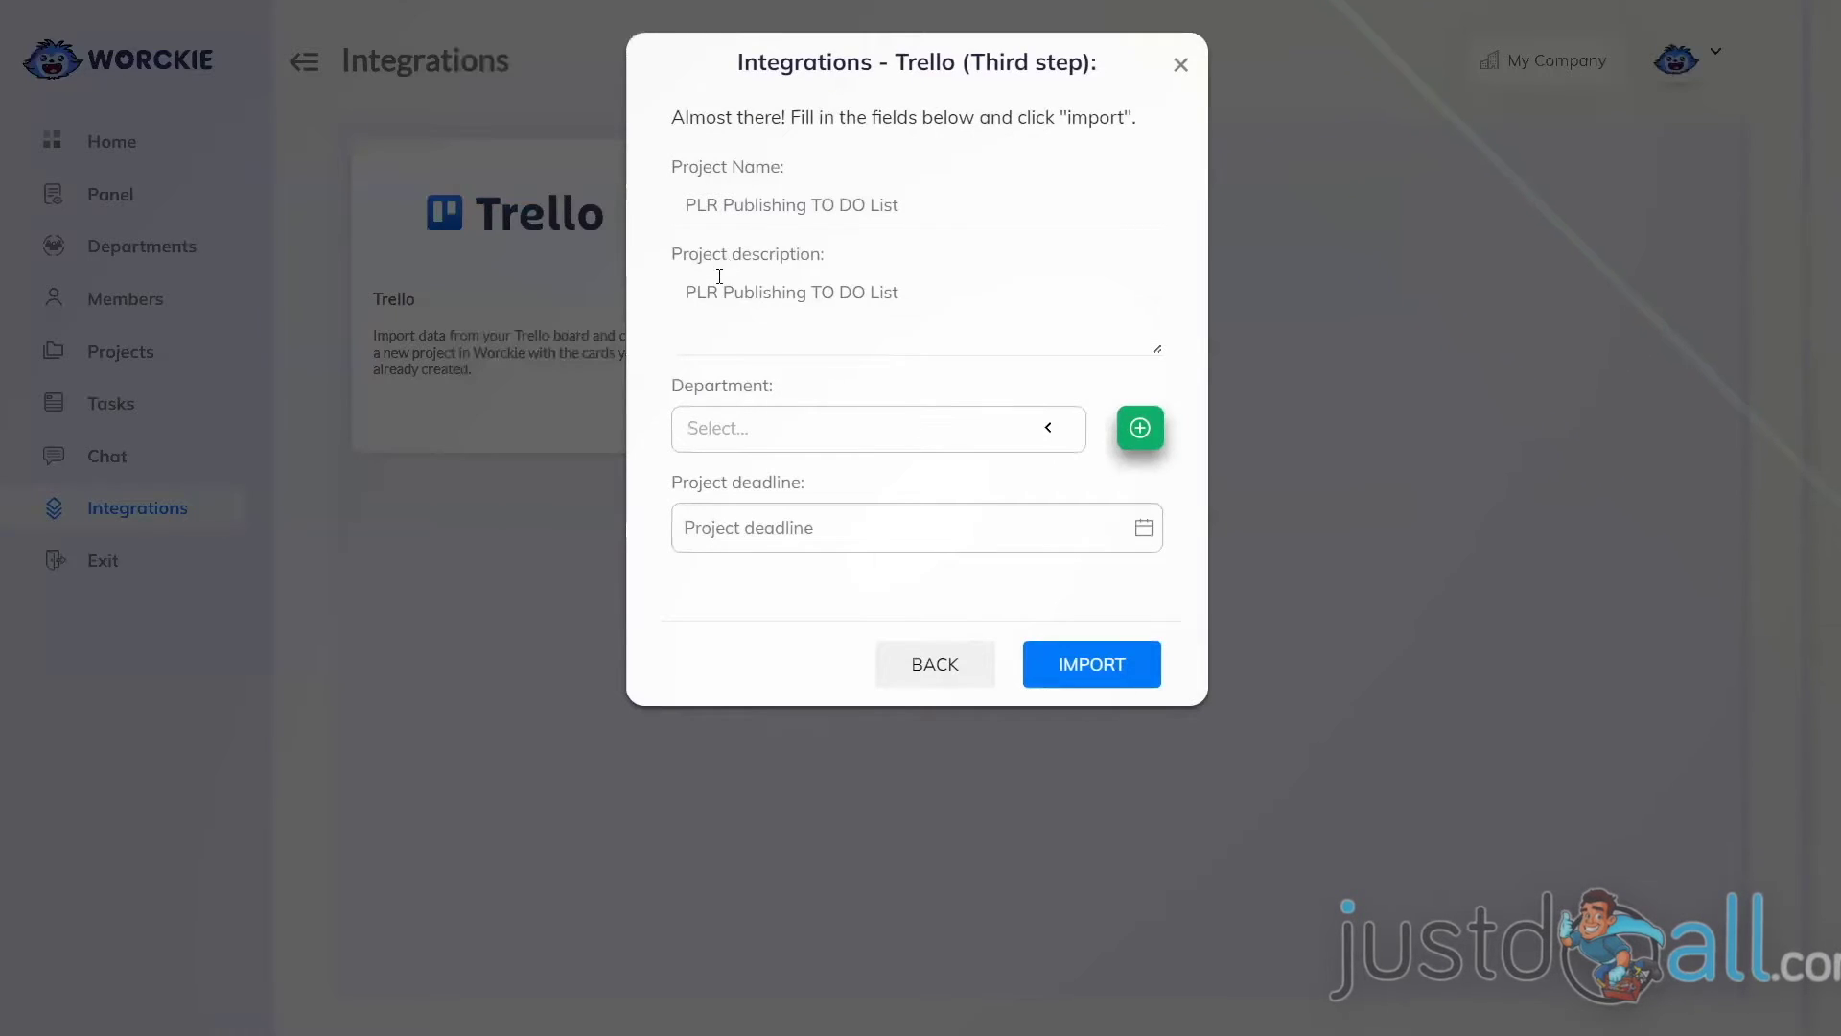
Step: Set the imported project's department to Marketing and its deadline to October 27, 2022, and import it
left_click(759, 433)
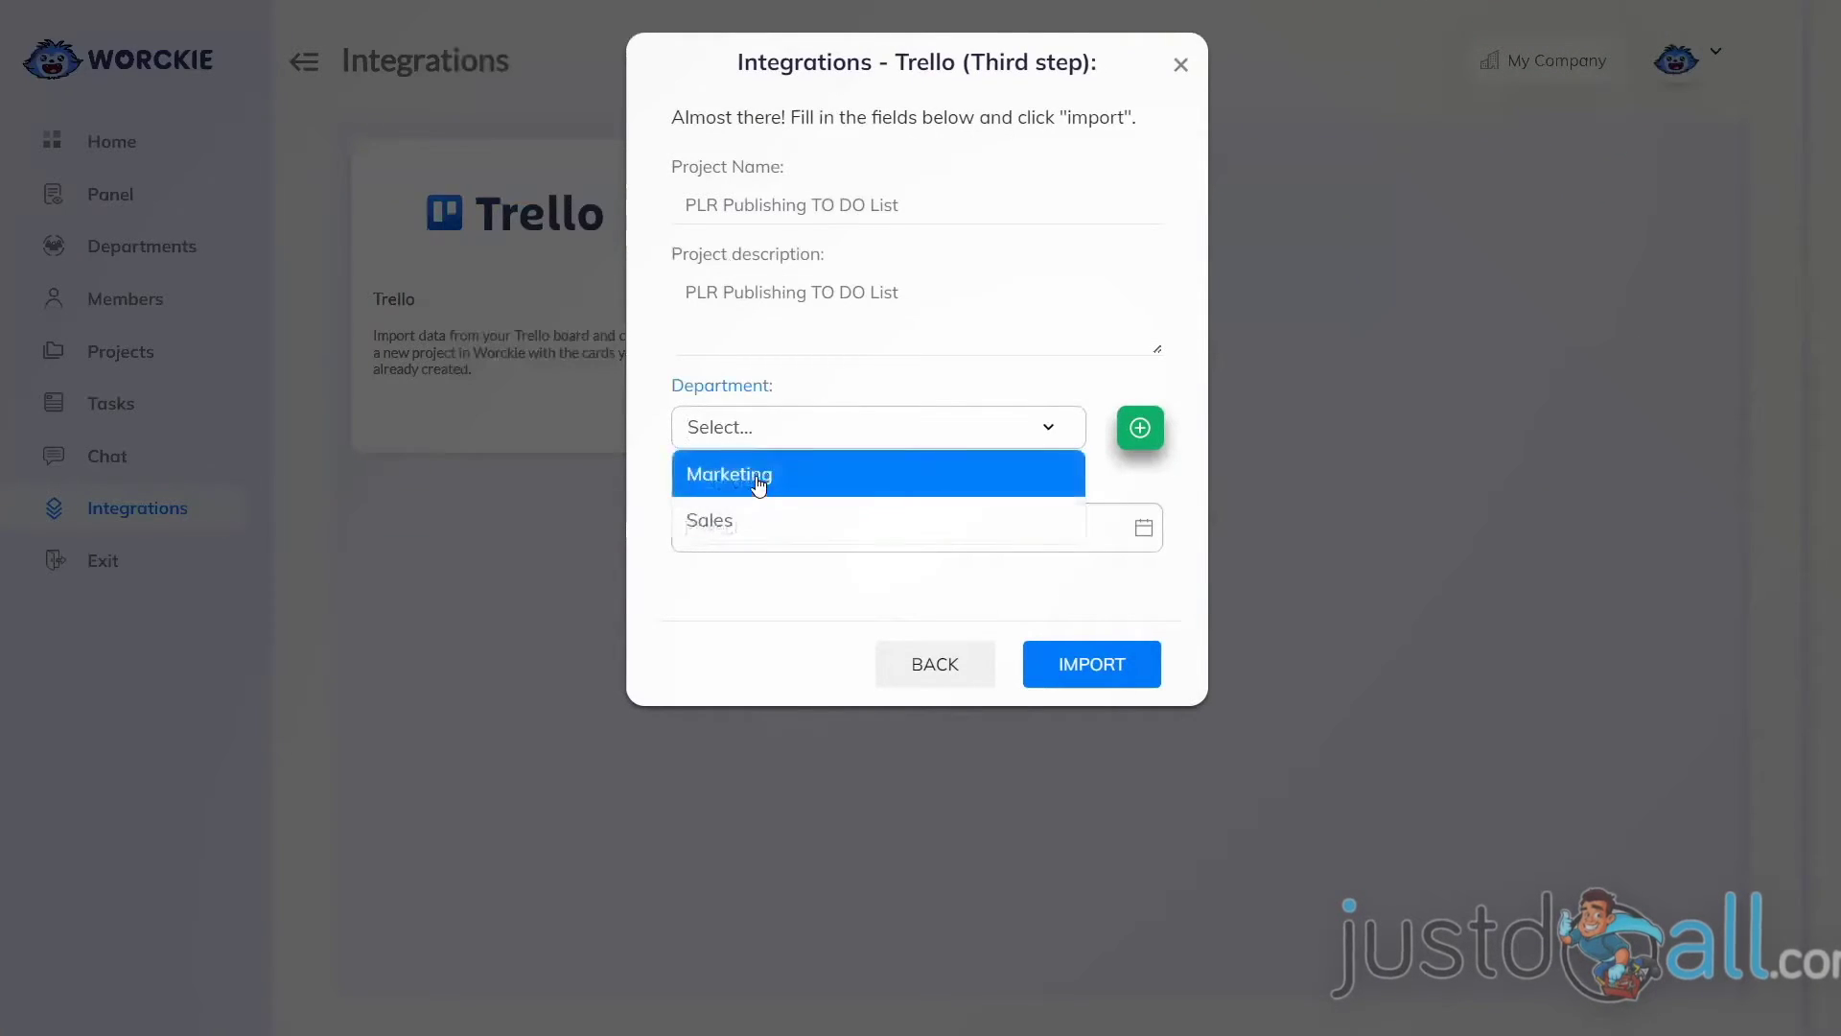
left_click(759, 479)
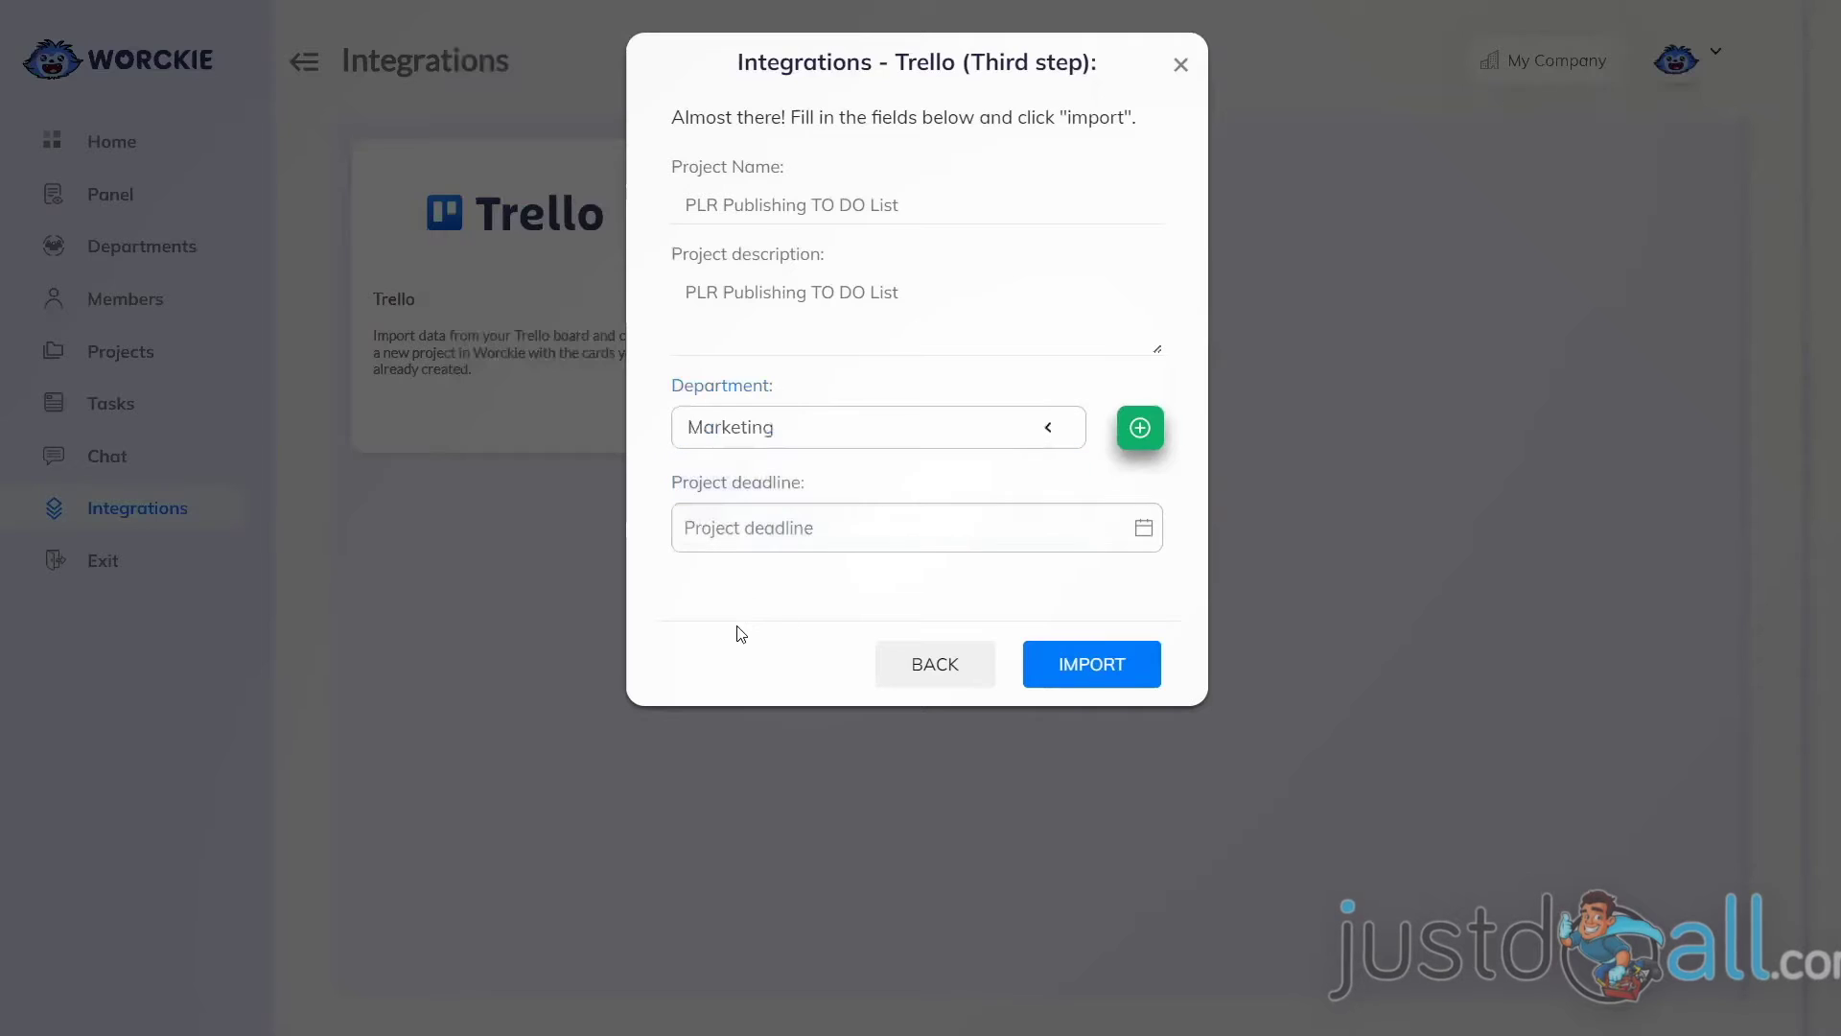
left_click(740, 534)
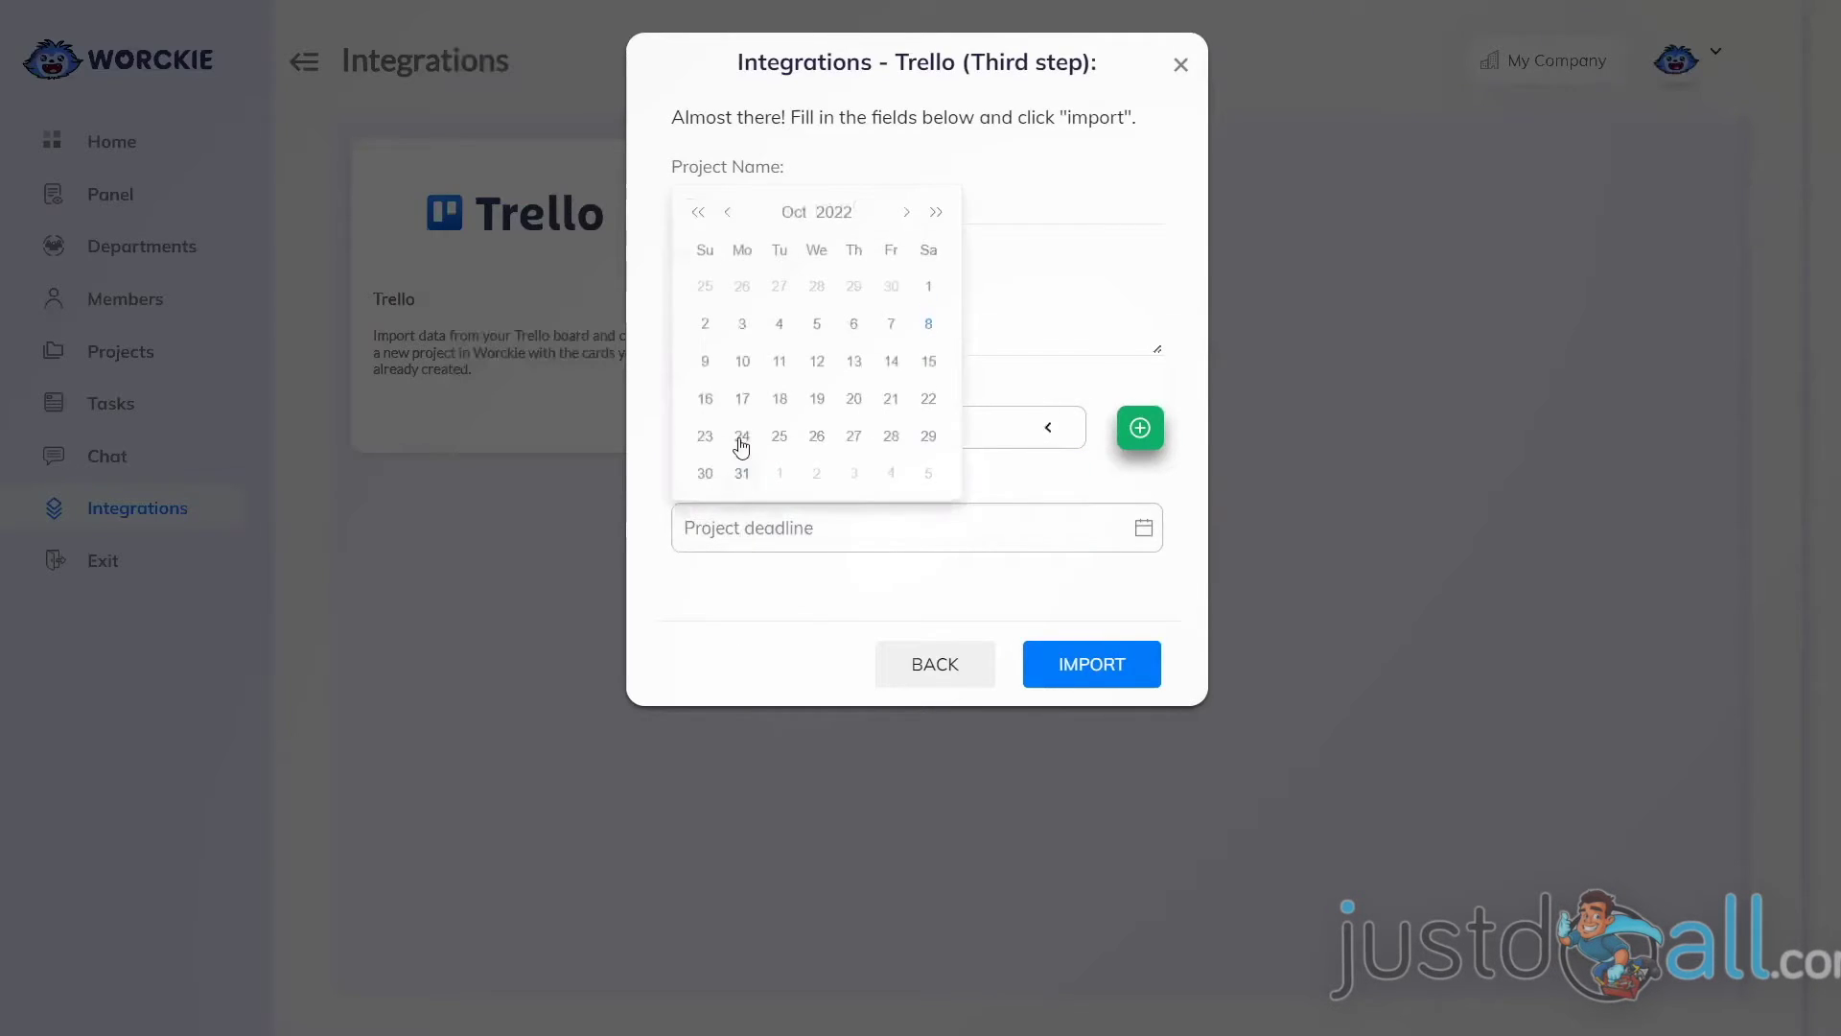
left_click(852, 437)
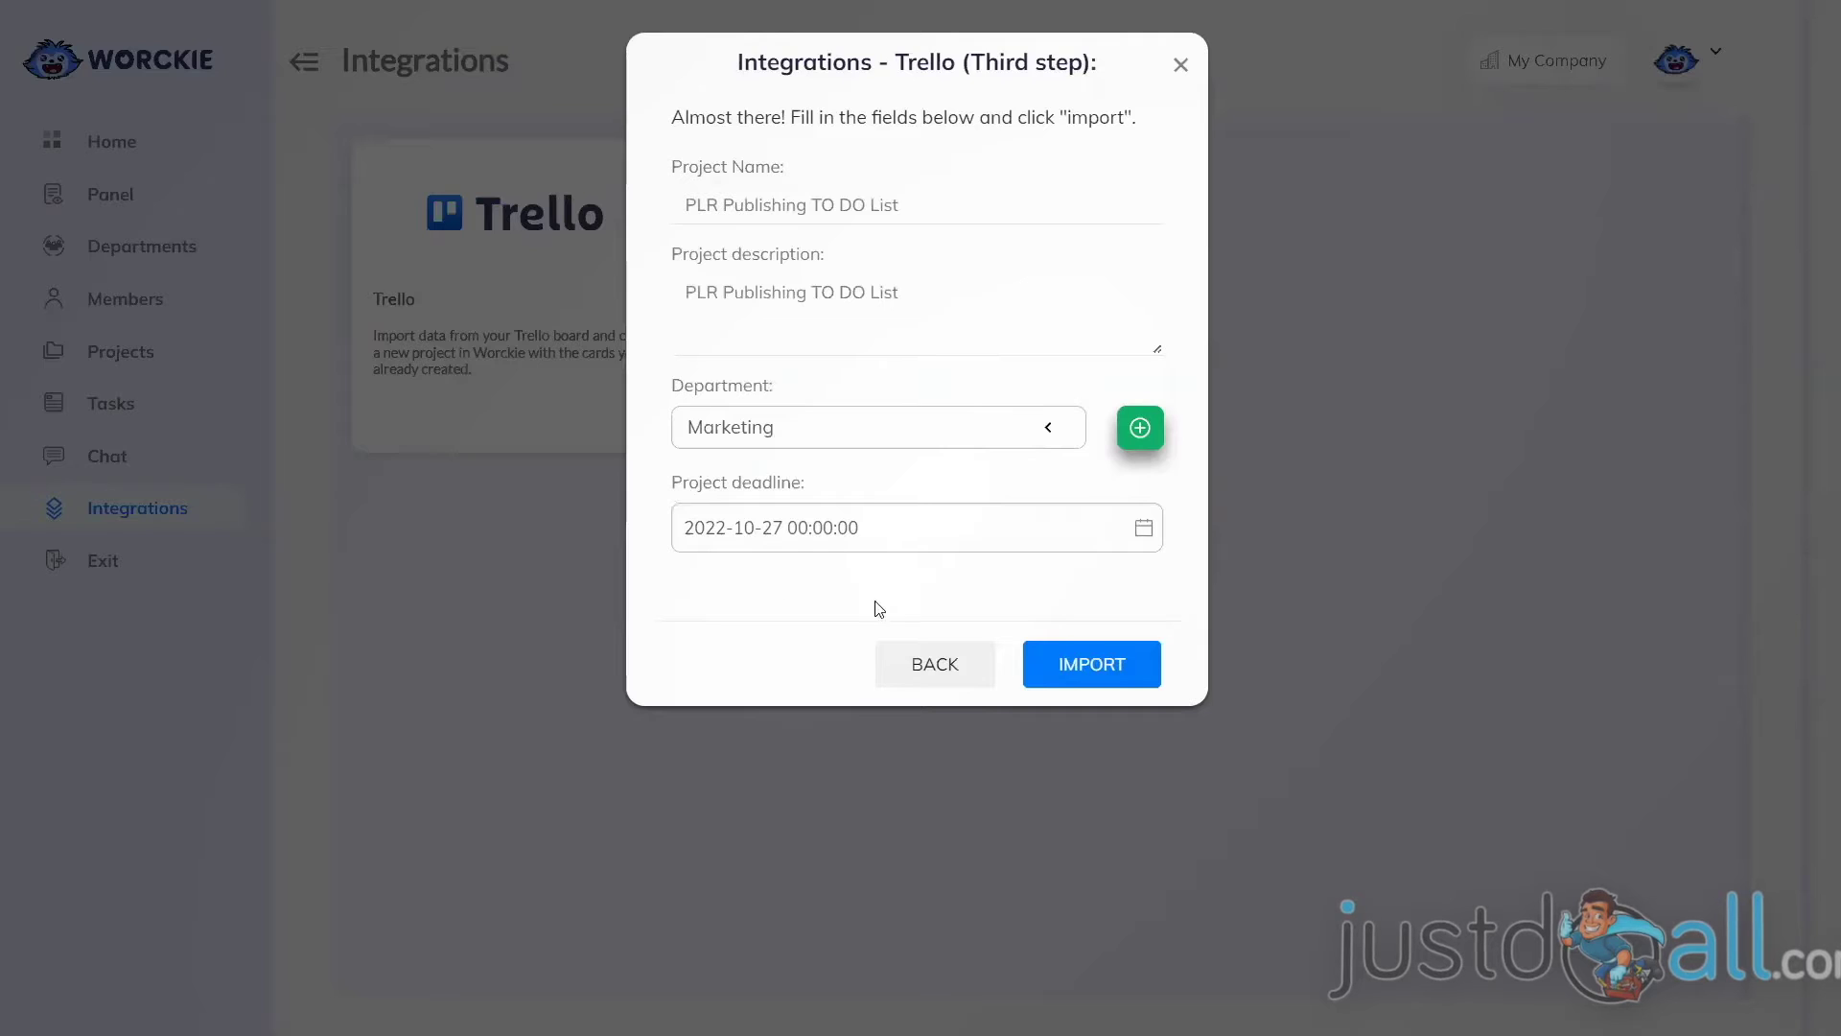
left_click(1088, 671)
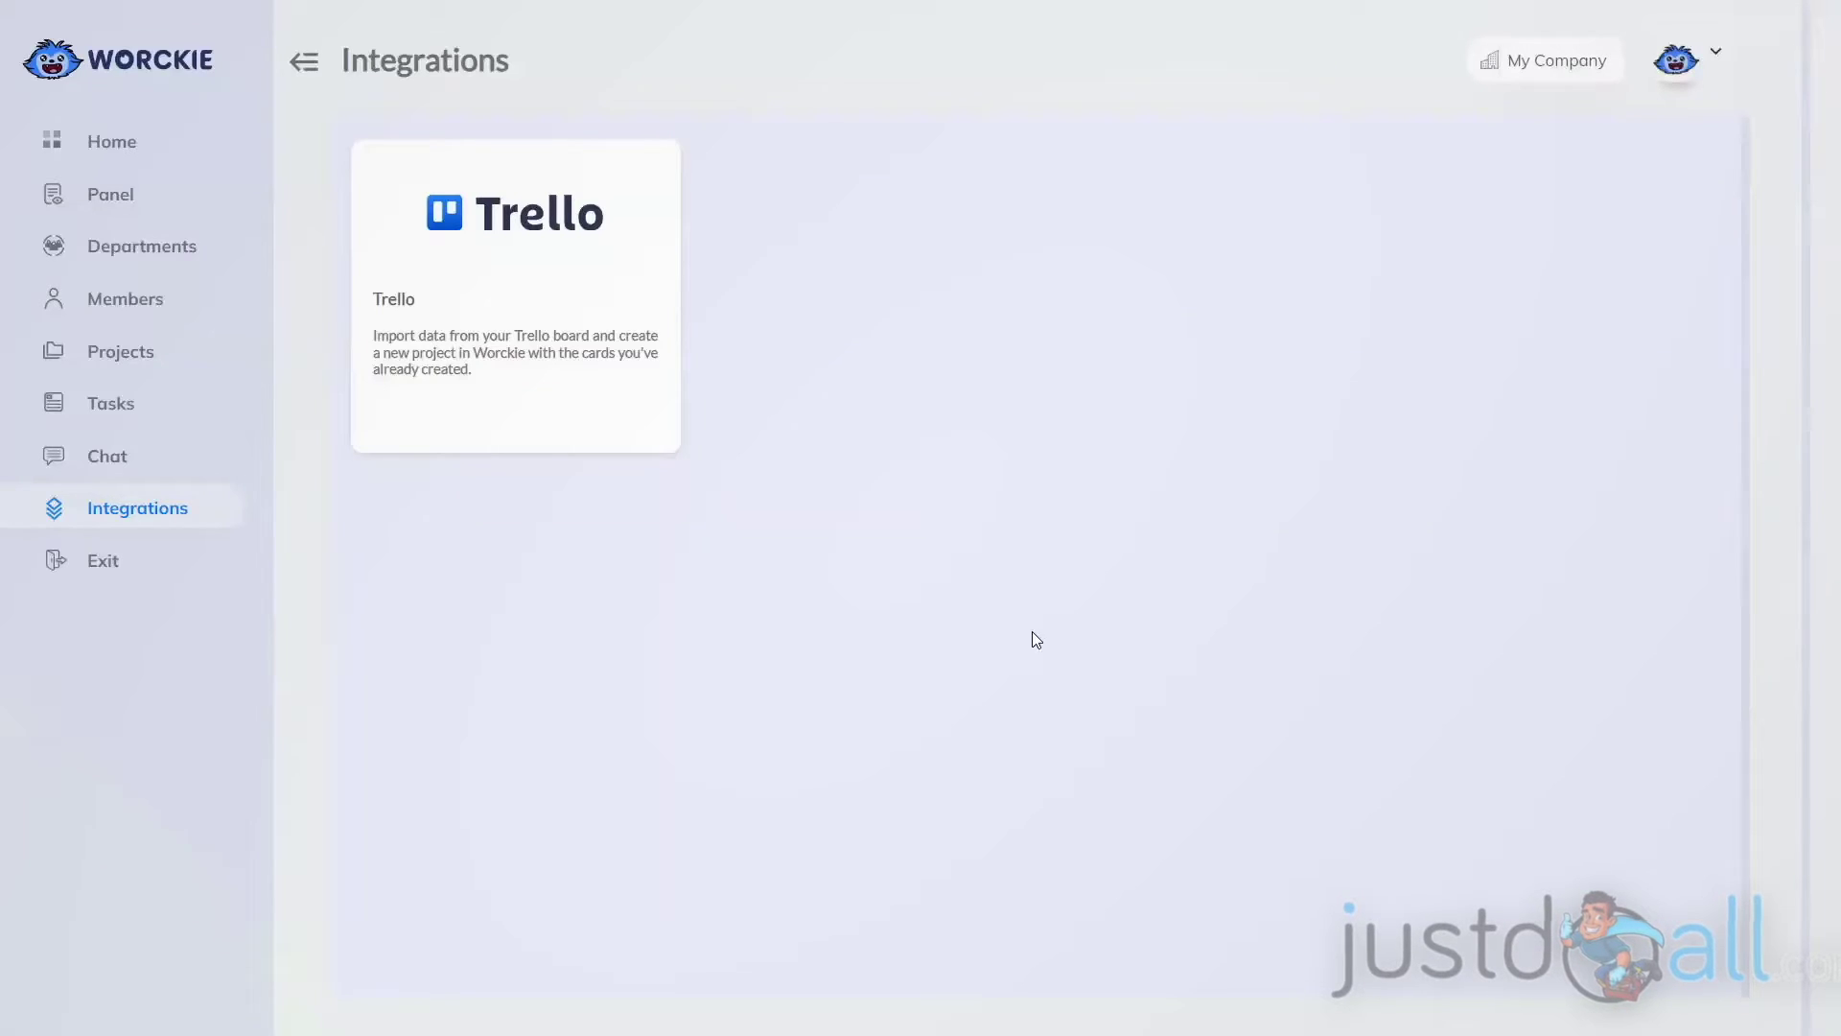
Step: Go to the projects list and open the task board of the PLR Publishing TO DO List project
left_click(130, 360)
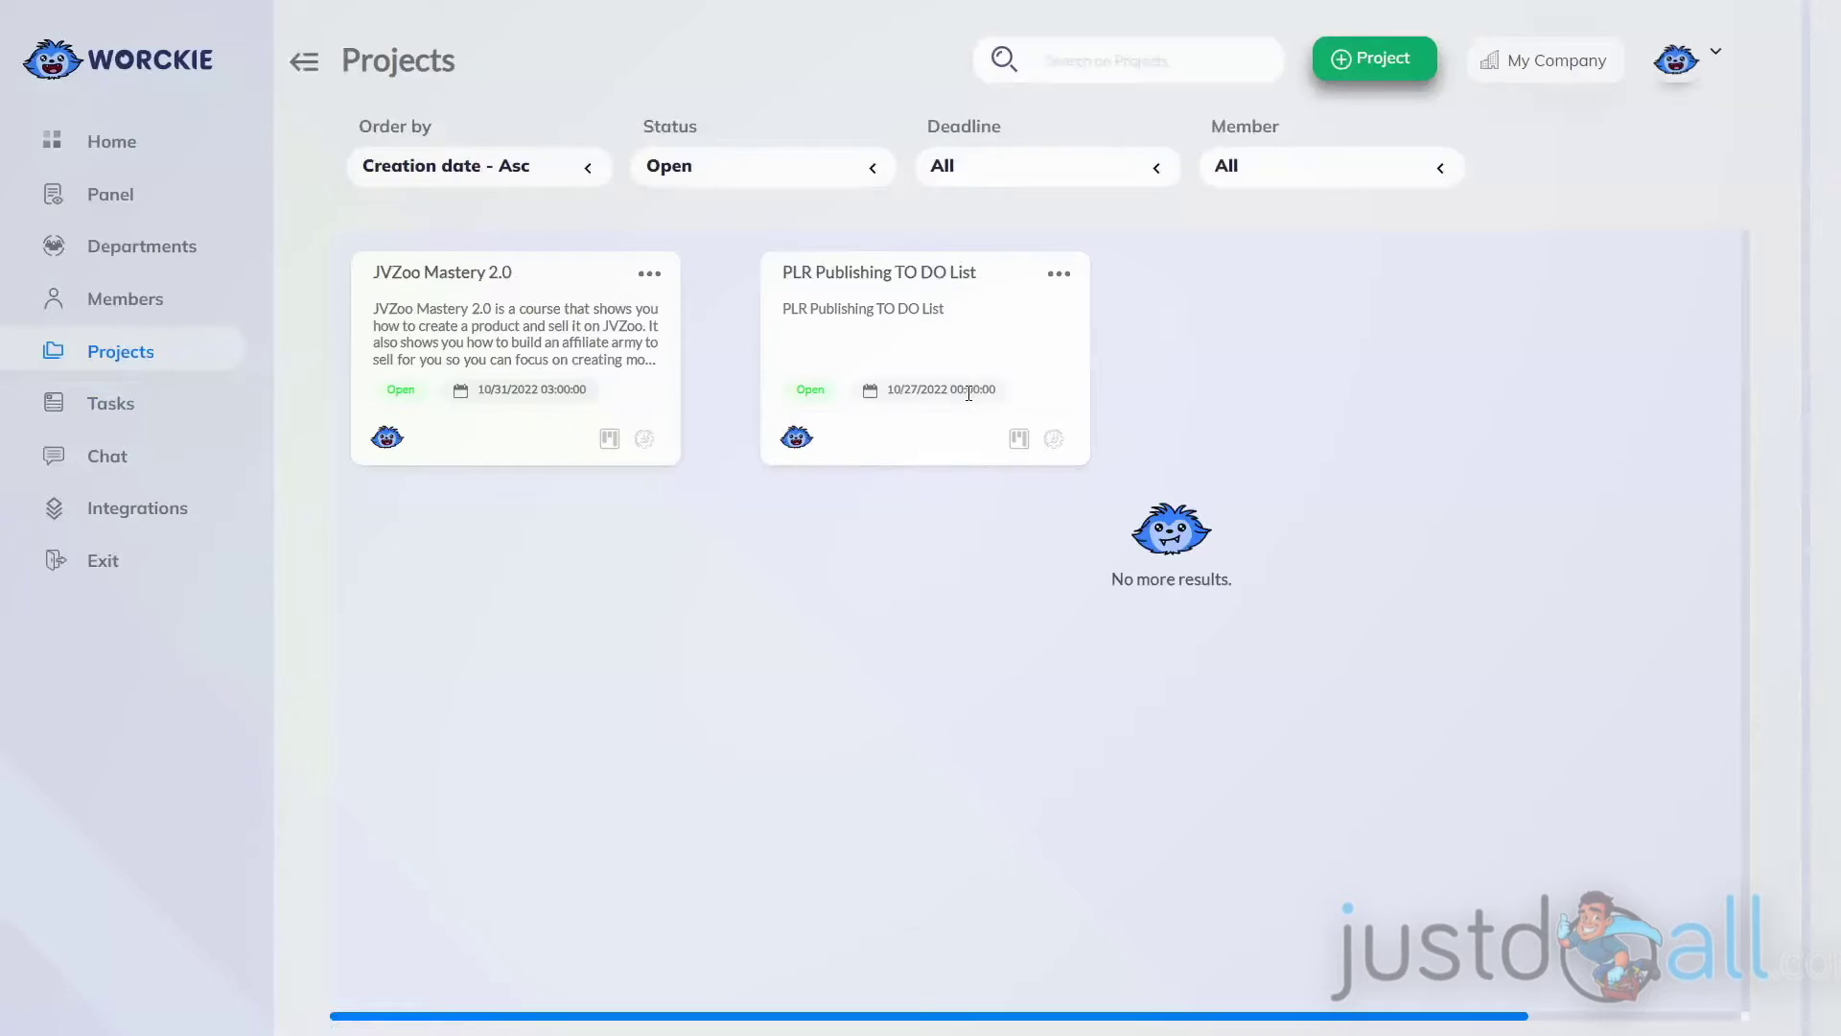
left_click(1019, 441)
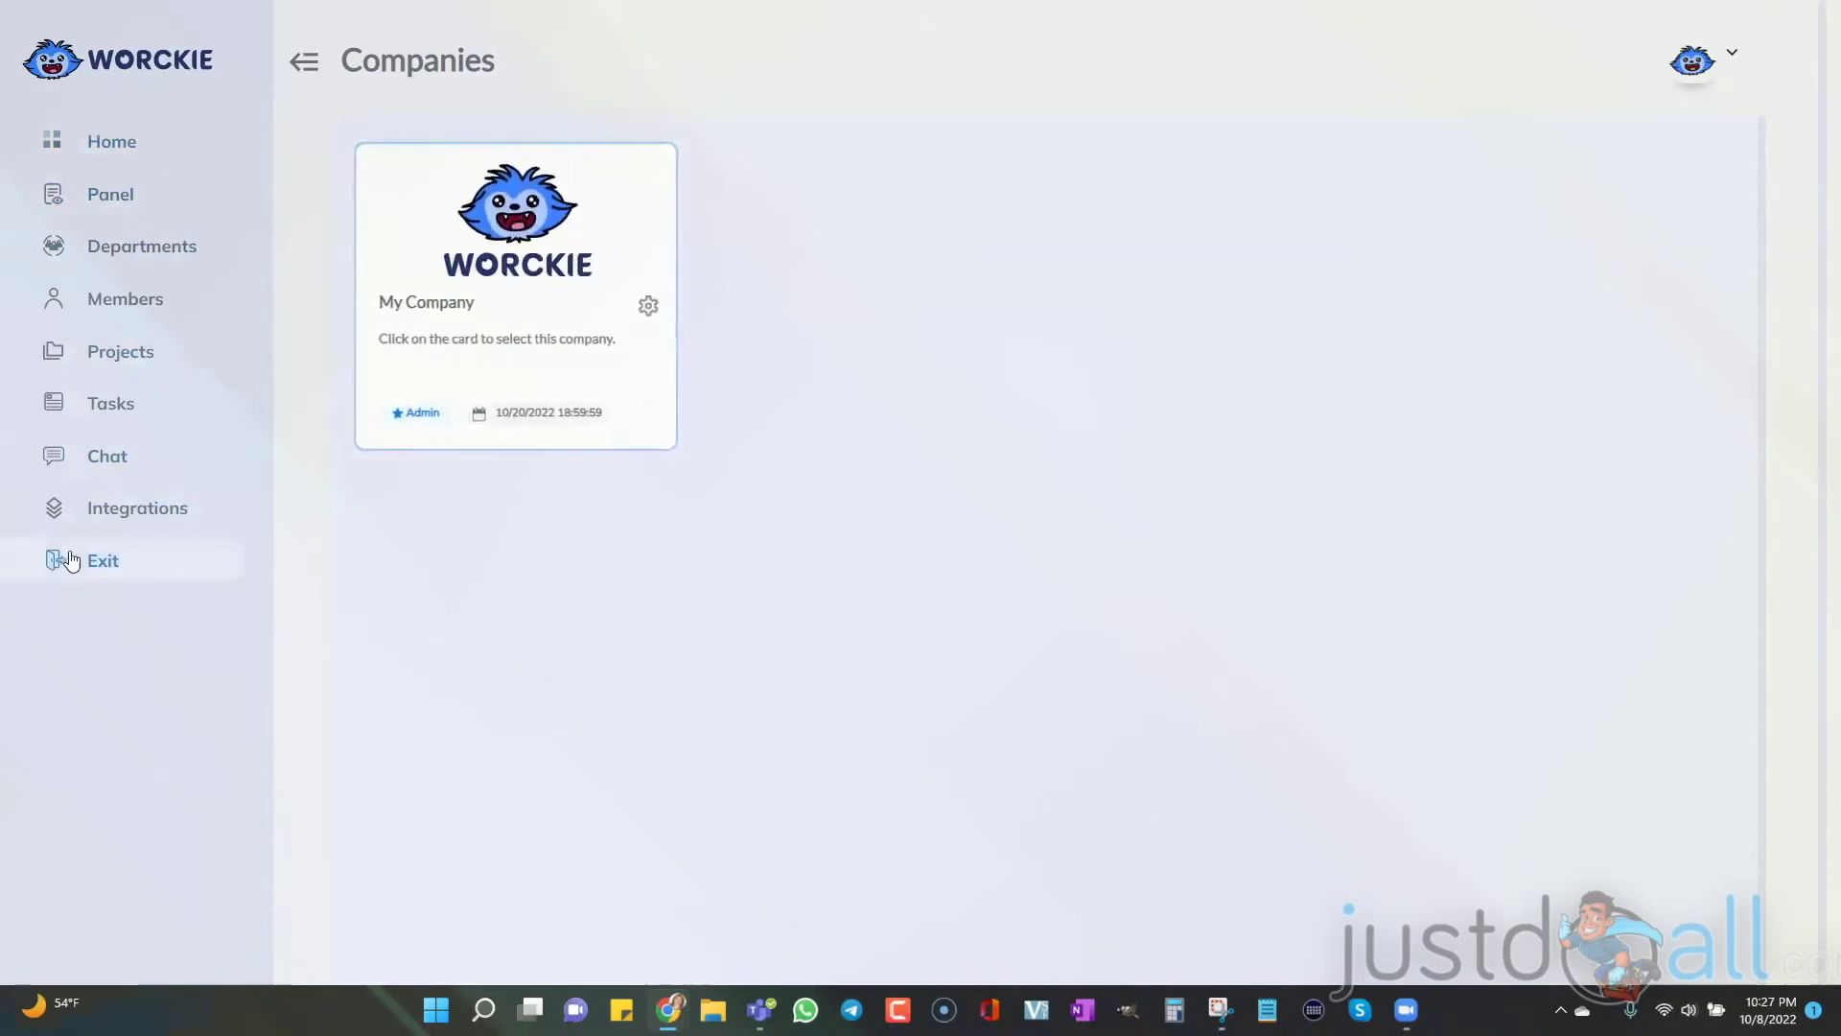
Step: Go to the chat page and start a new chat with the listed member
left_click(97, 458)
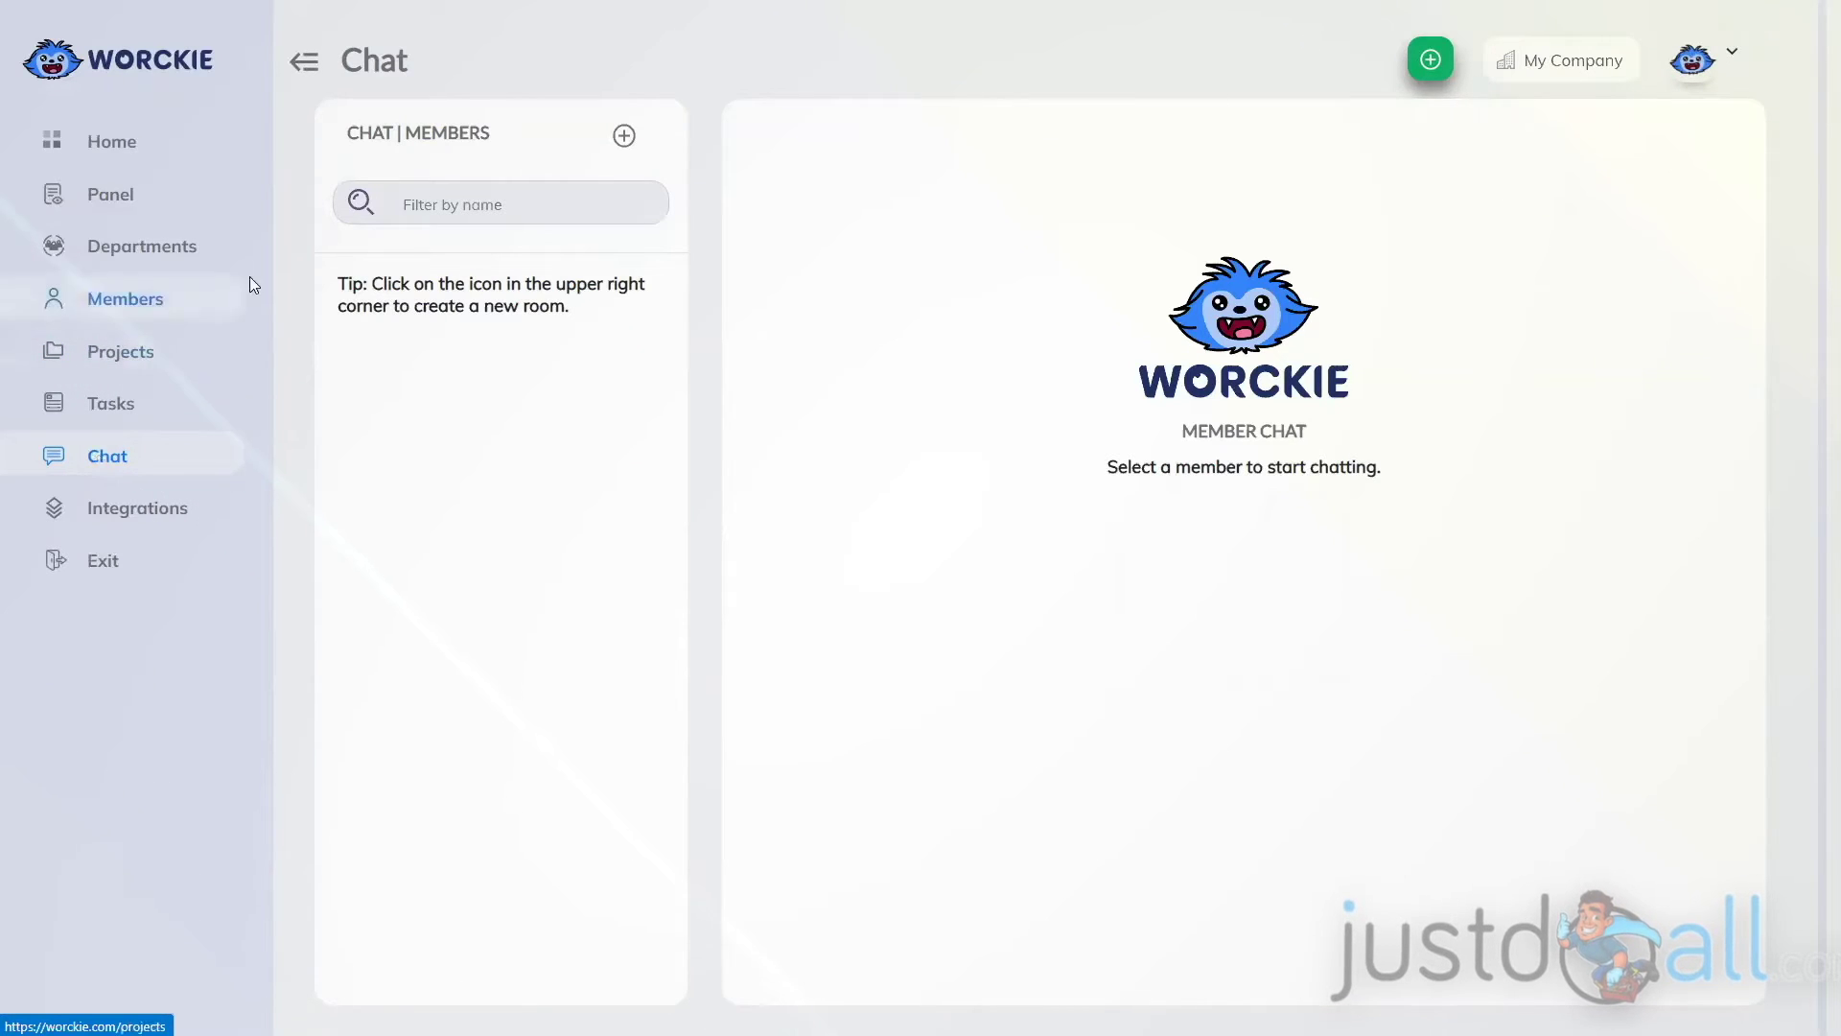
left_click(1431, 64)
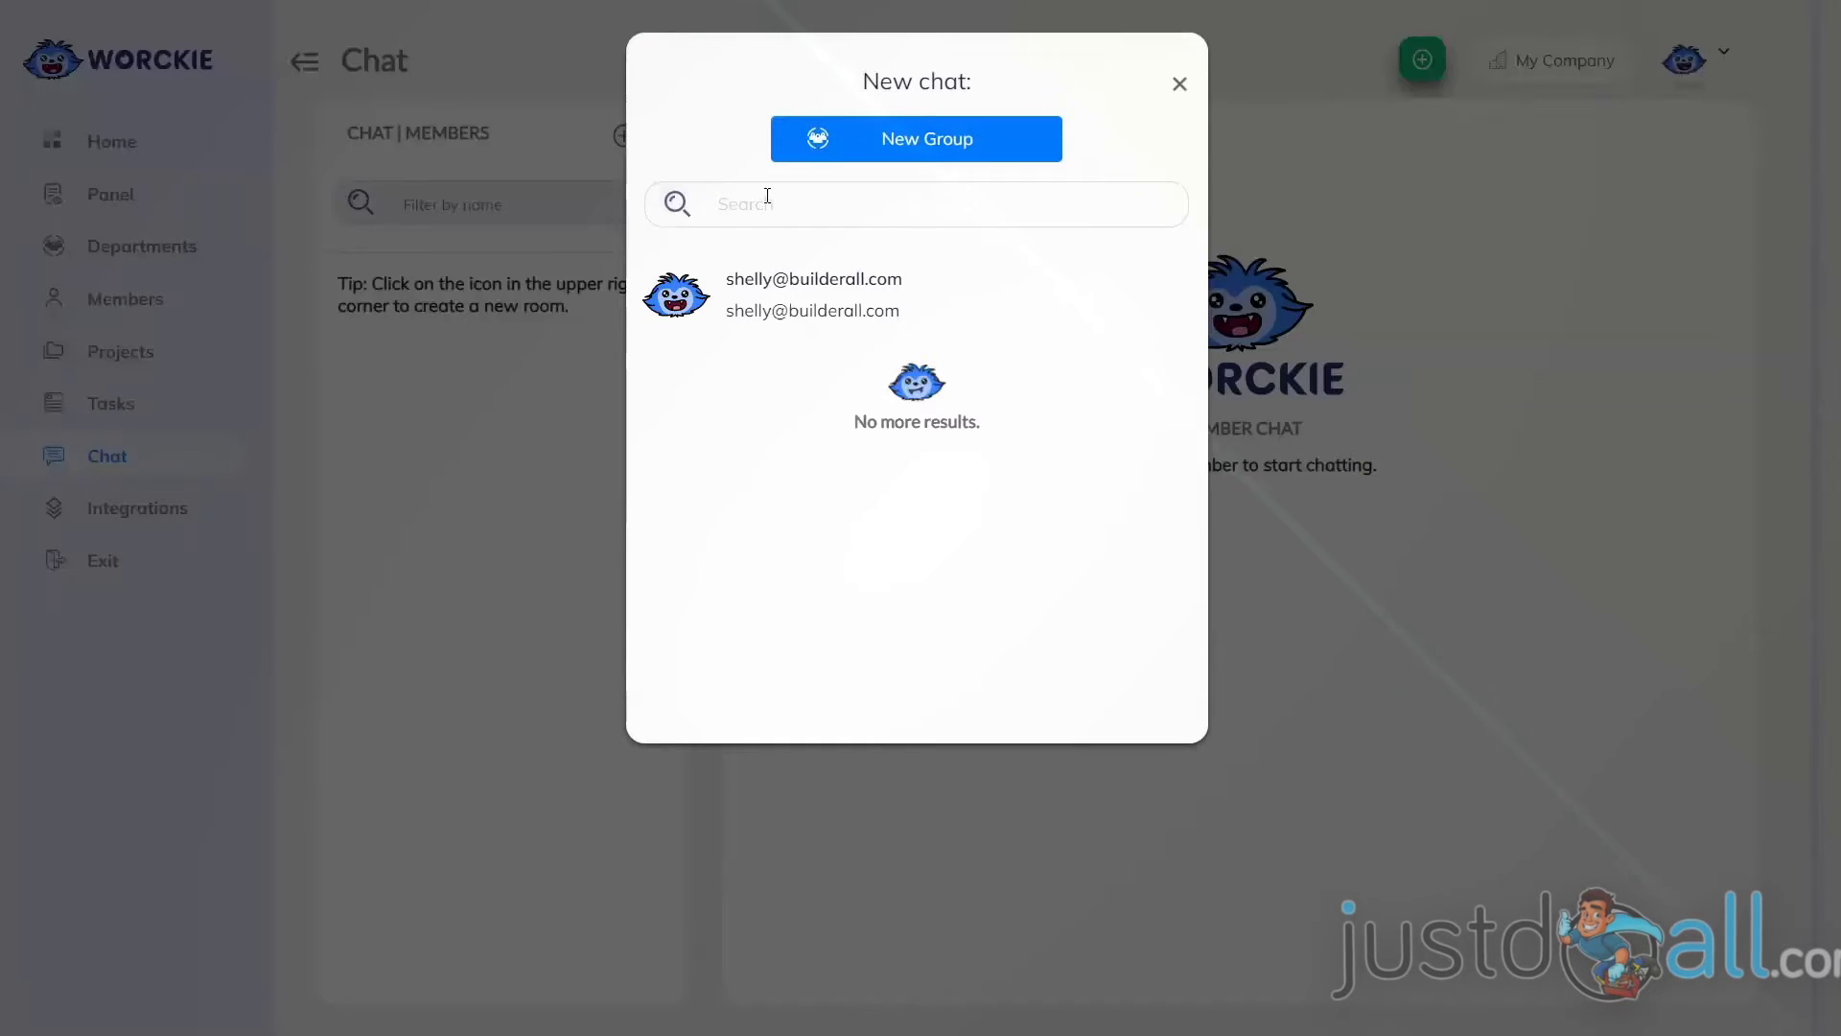
left_click(768, 297)
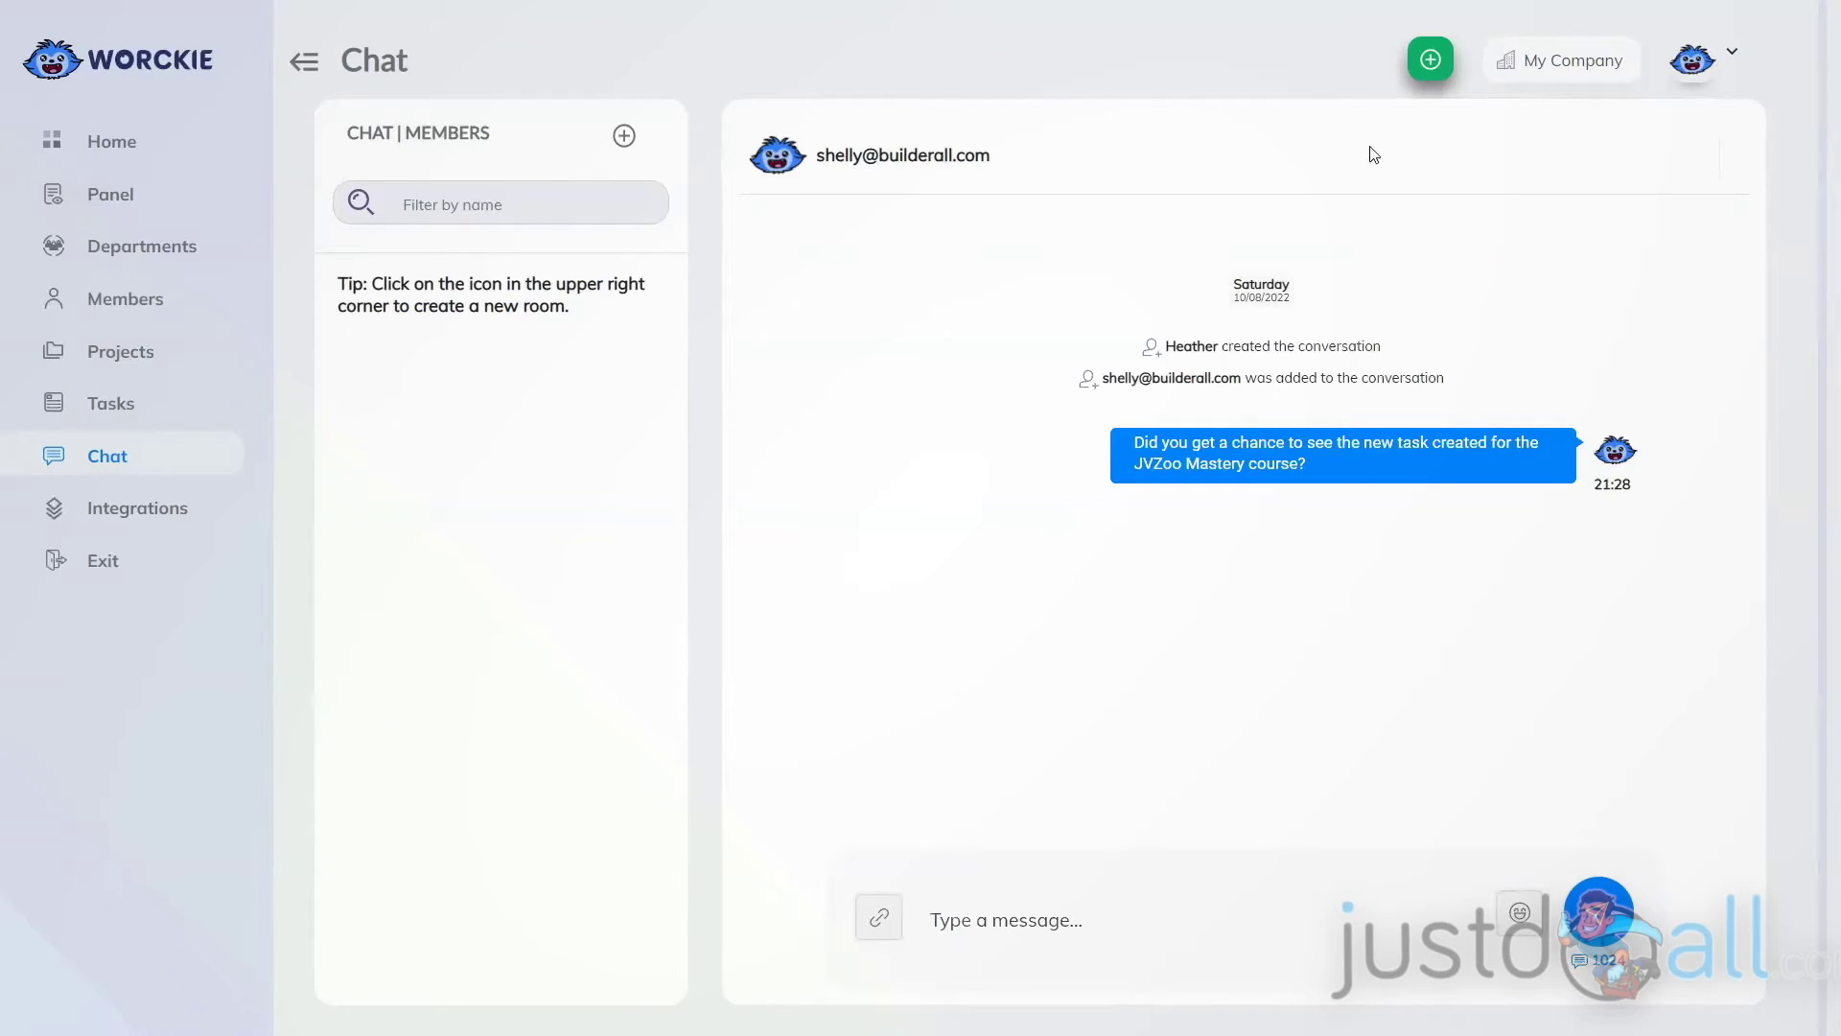
Step: View the participant selection for a new group chat and close it without adding anyone
left_click(1429, 59)
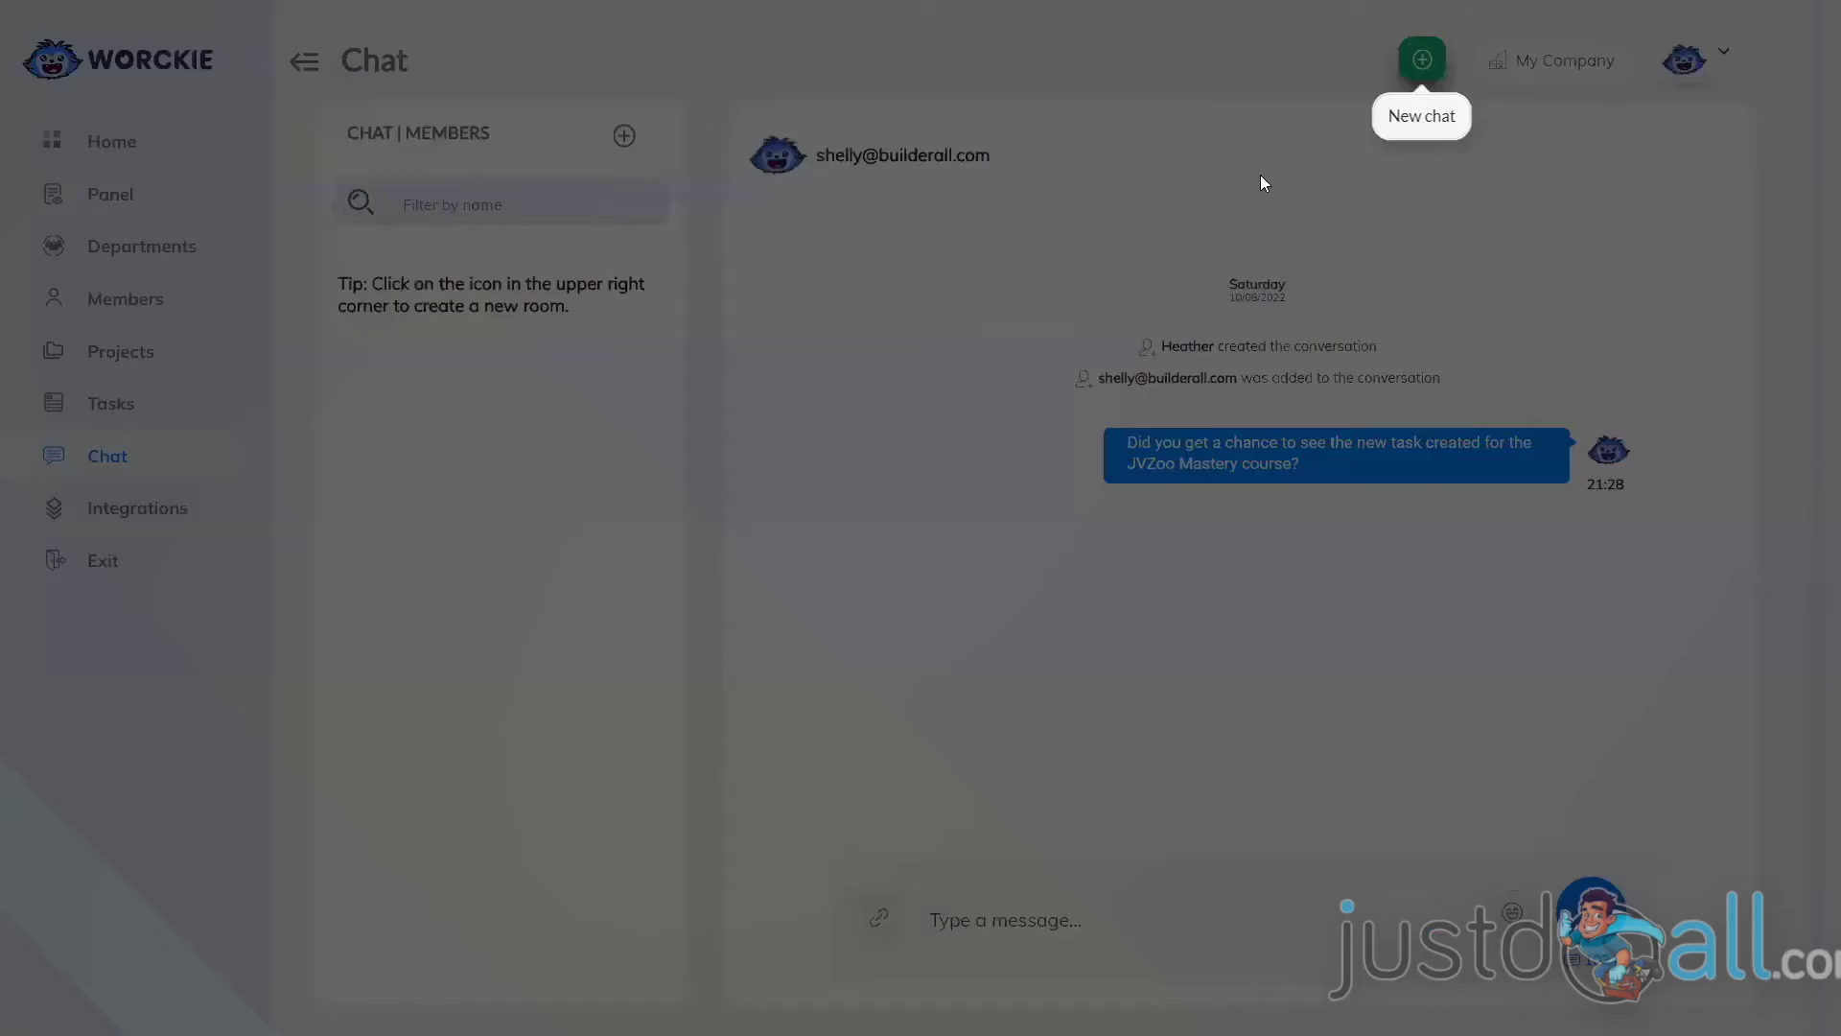
left_click(844, 139)
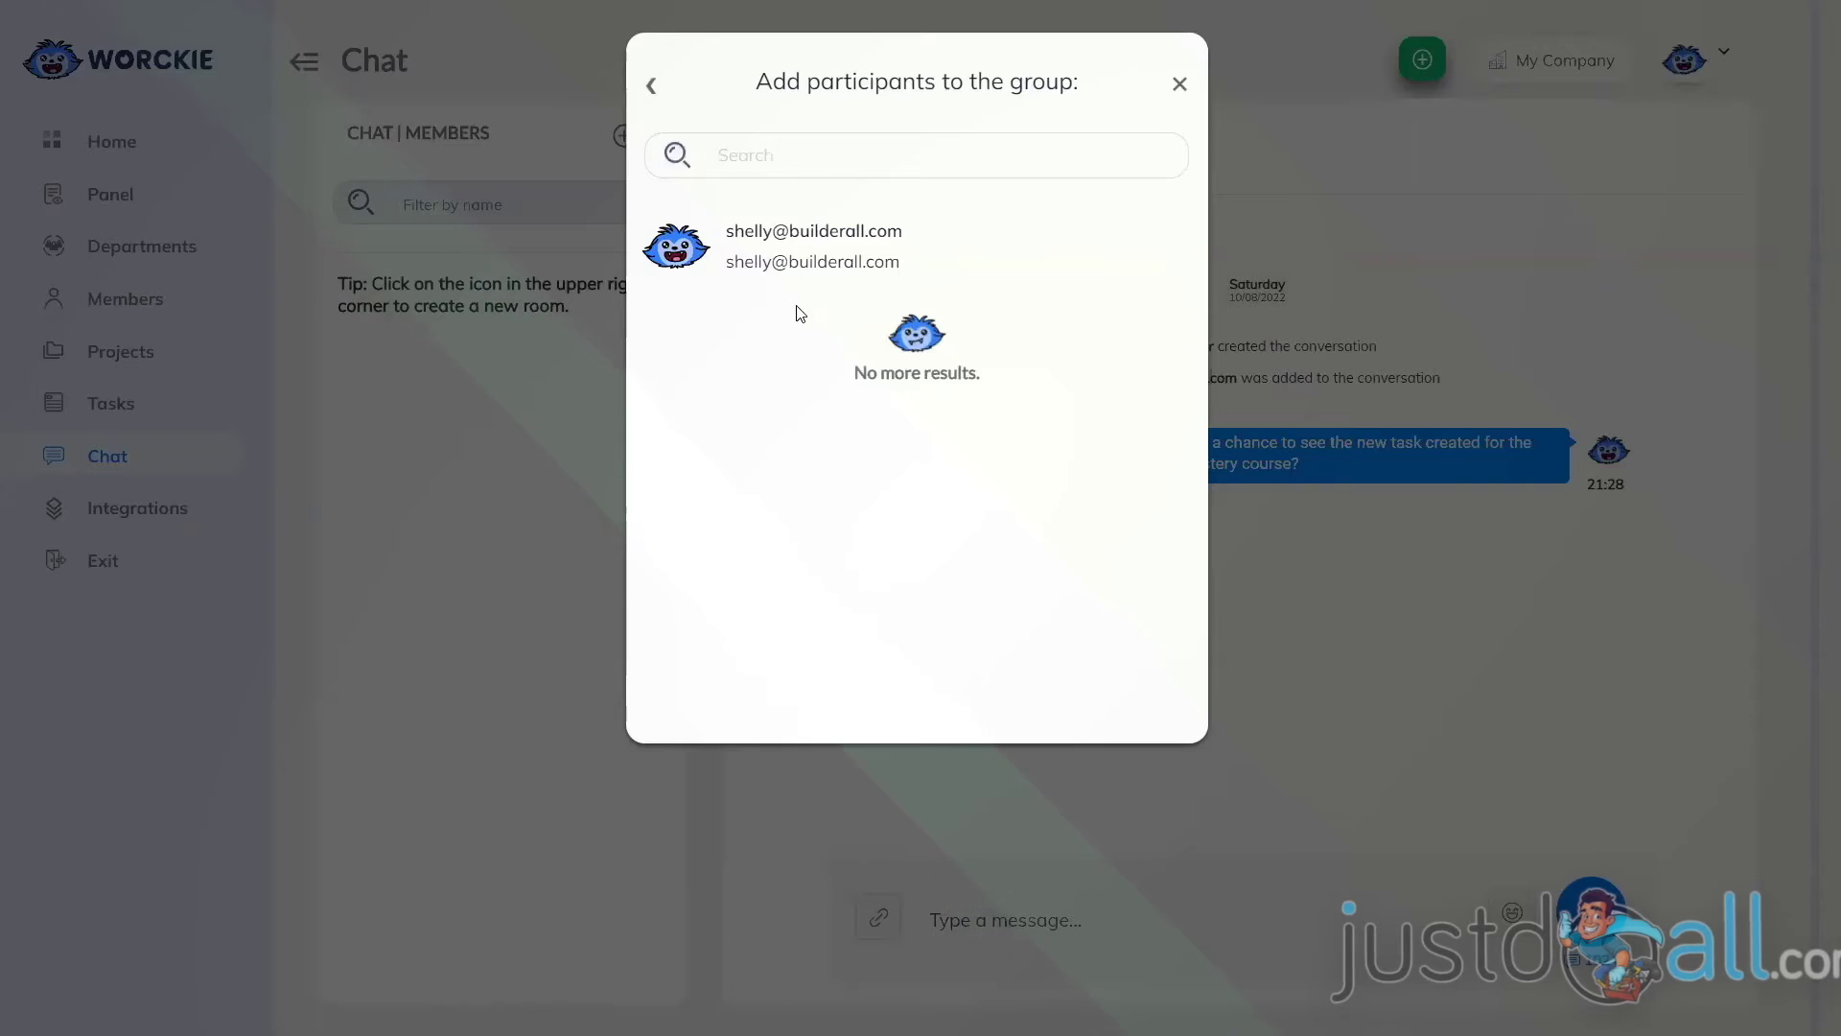
key("Escape")
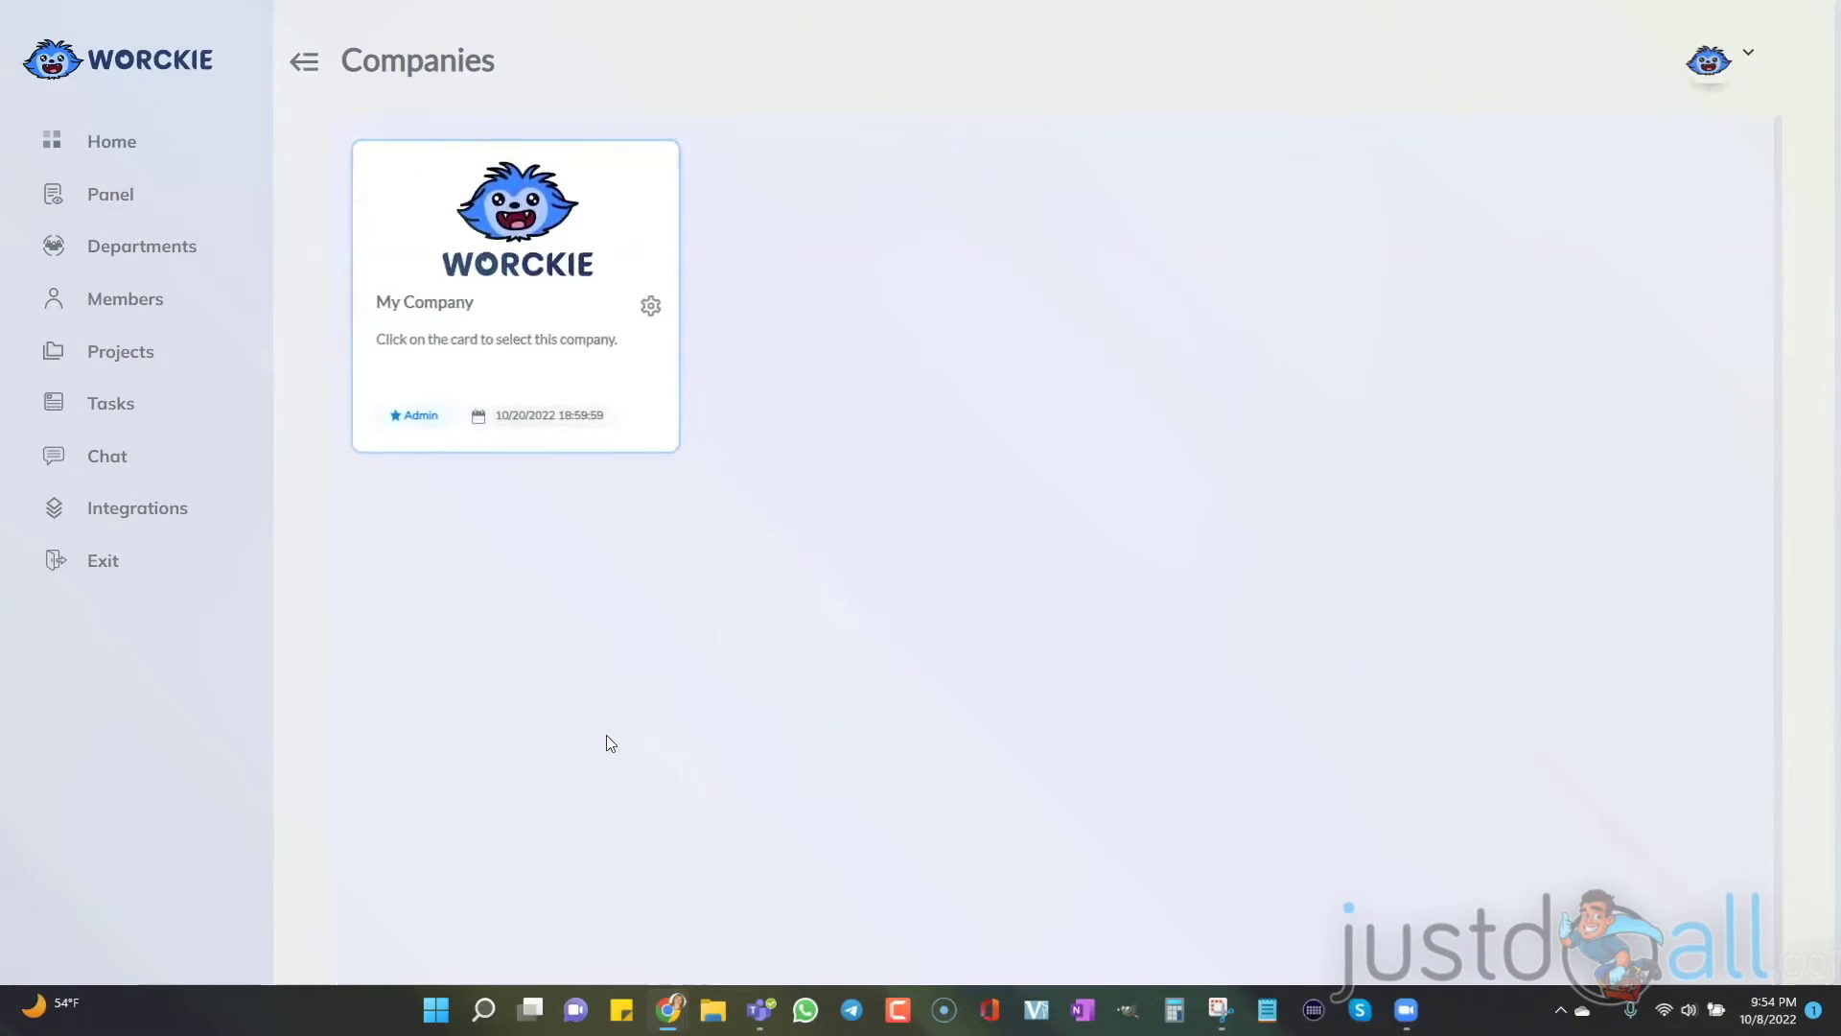
Step: Start a new project named "JVZoo Mastery 2.0" and describe it as a course on creating products, selling on JVZoo and building an affiliate army
left_click(74, 247)
left_click(110, 352)
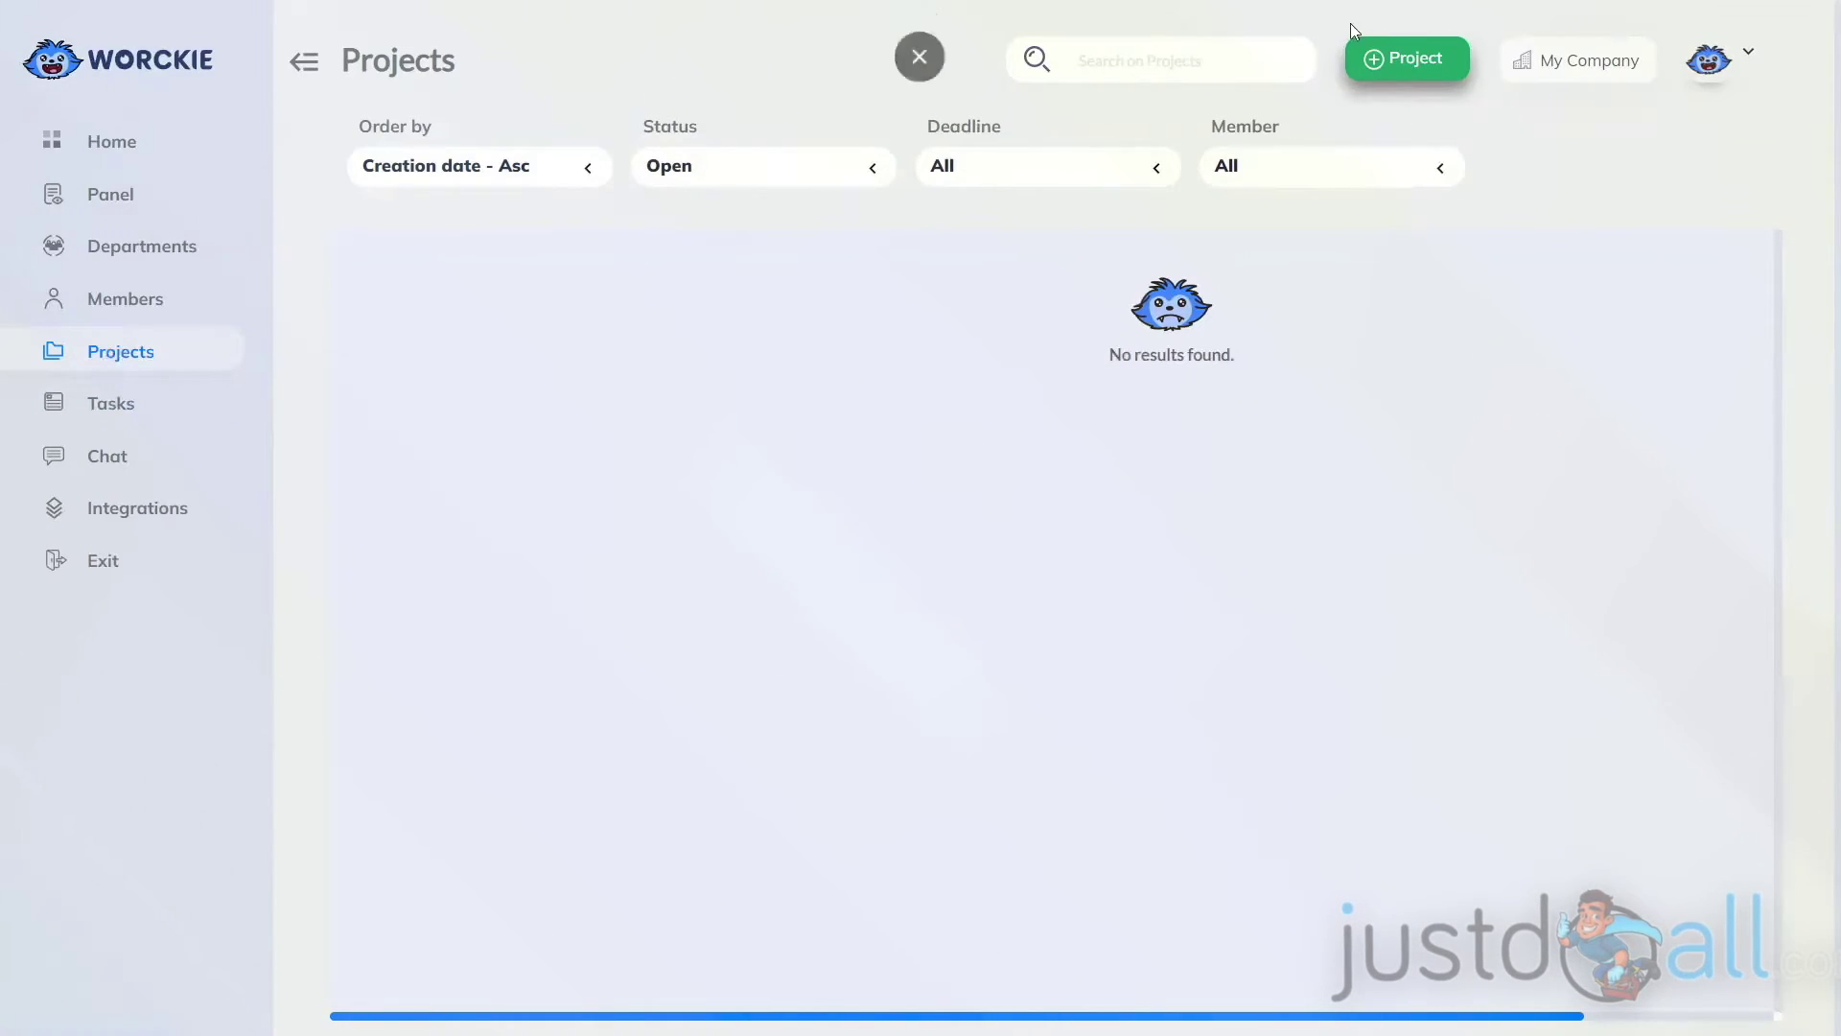
left_click(1409, 63)
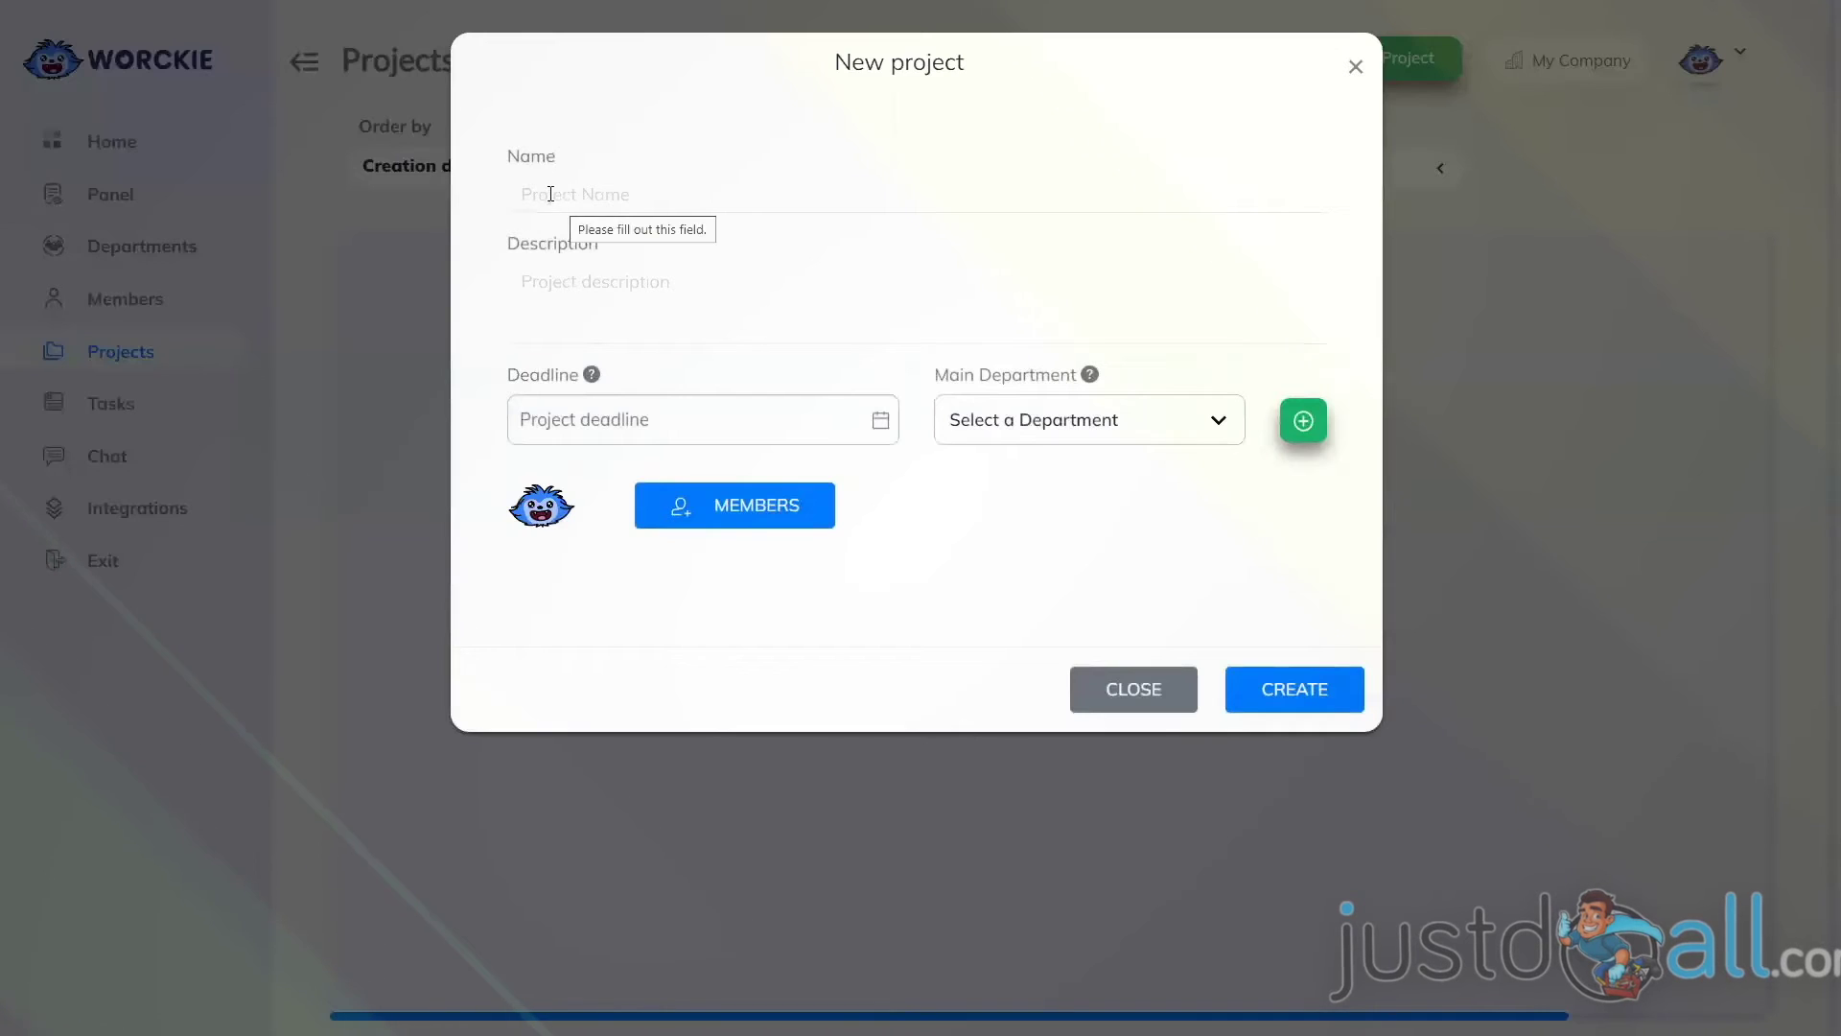
left_click(583, 196)
type("JVZoo Mastery 2.0")
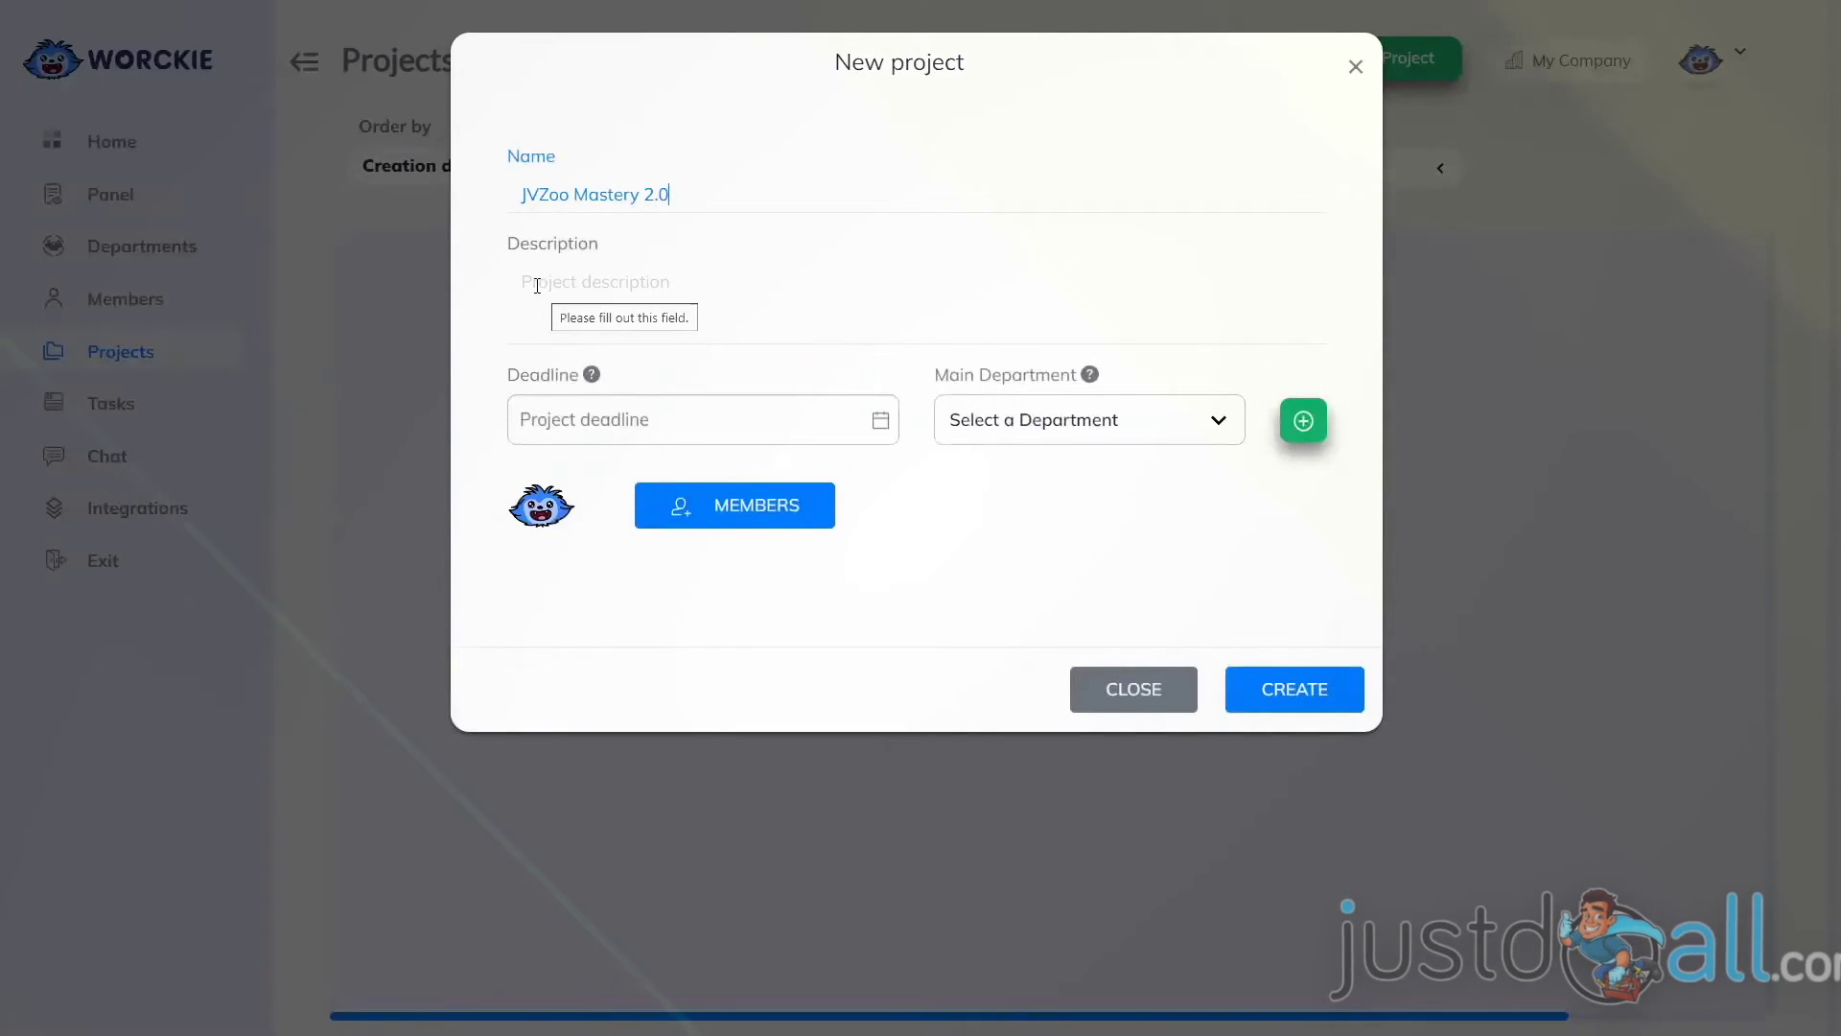
left_click(537, 285)
type("JVZoo Mastery 2.0 is a course that shows you how to create a product and sell it on JVZoo.  It also shows you how to build an affiliate army to sell for you so you can focus on creating more products to sell.")
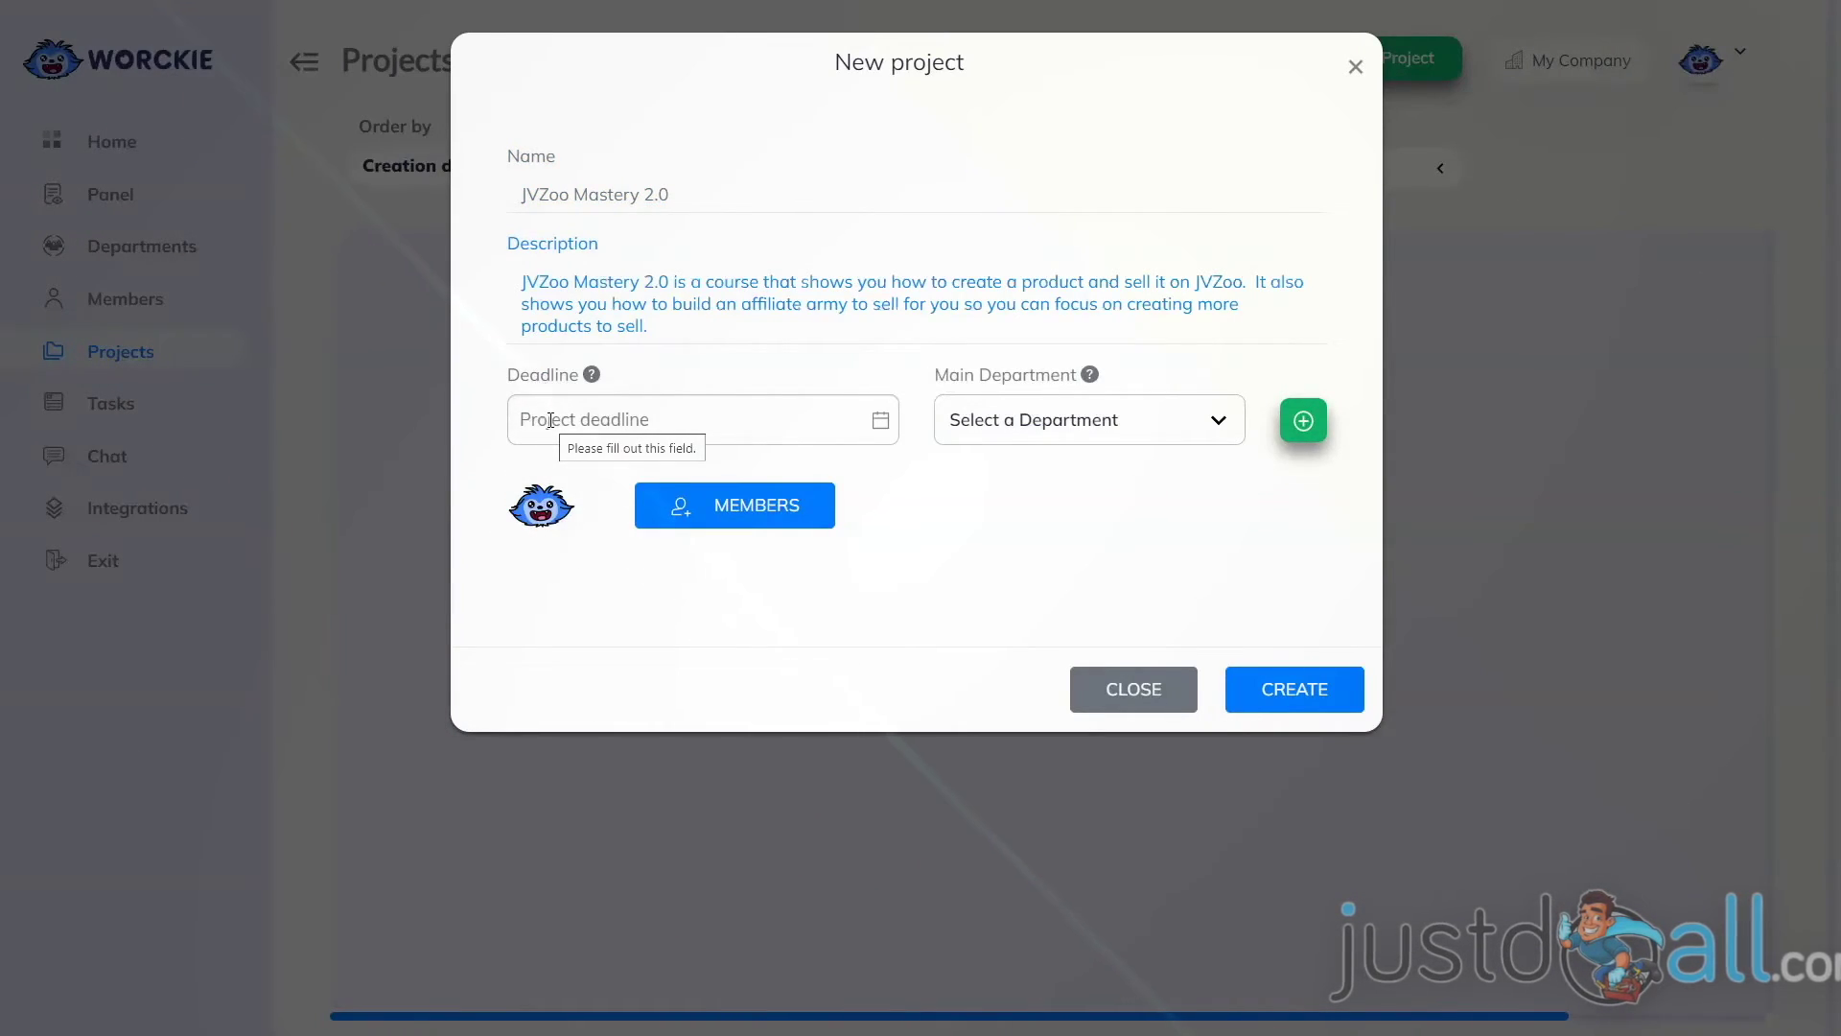
left_click(618, 419)
key("ctrl+v")
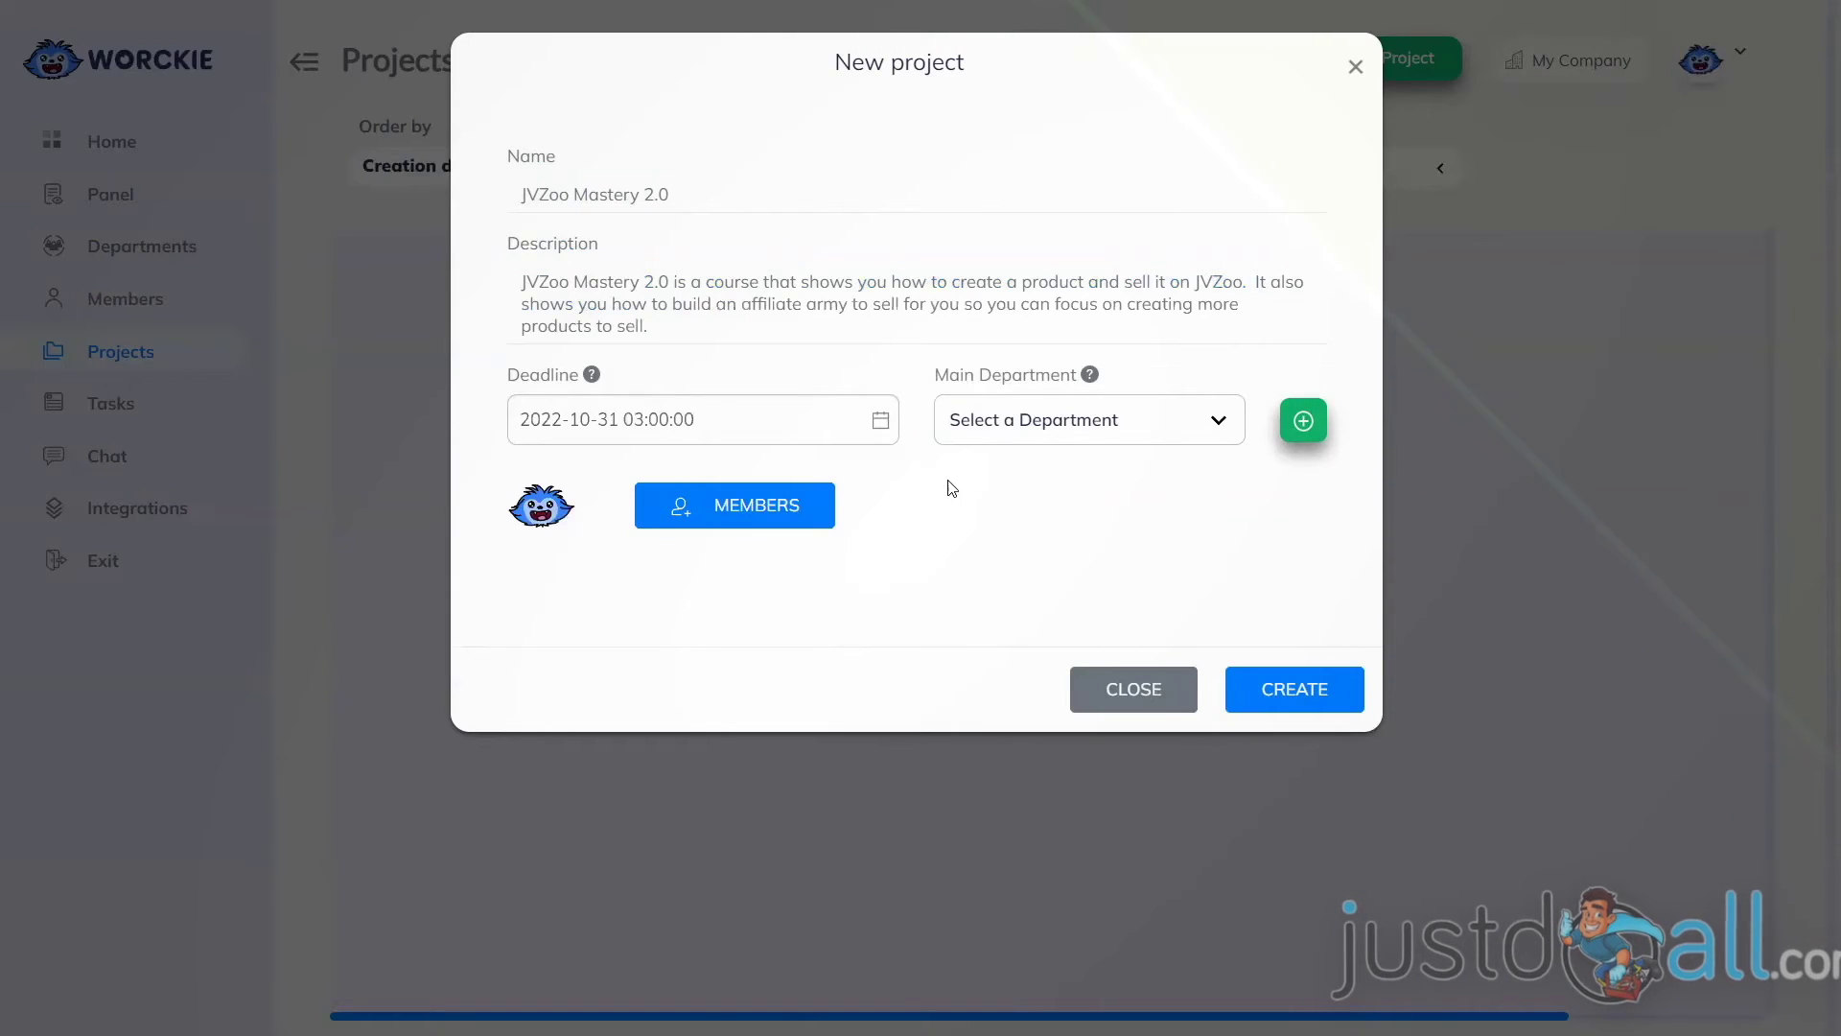
left_click(1015, 429)
left_click(1016, 475)
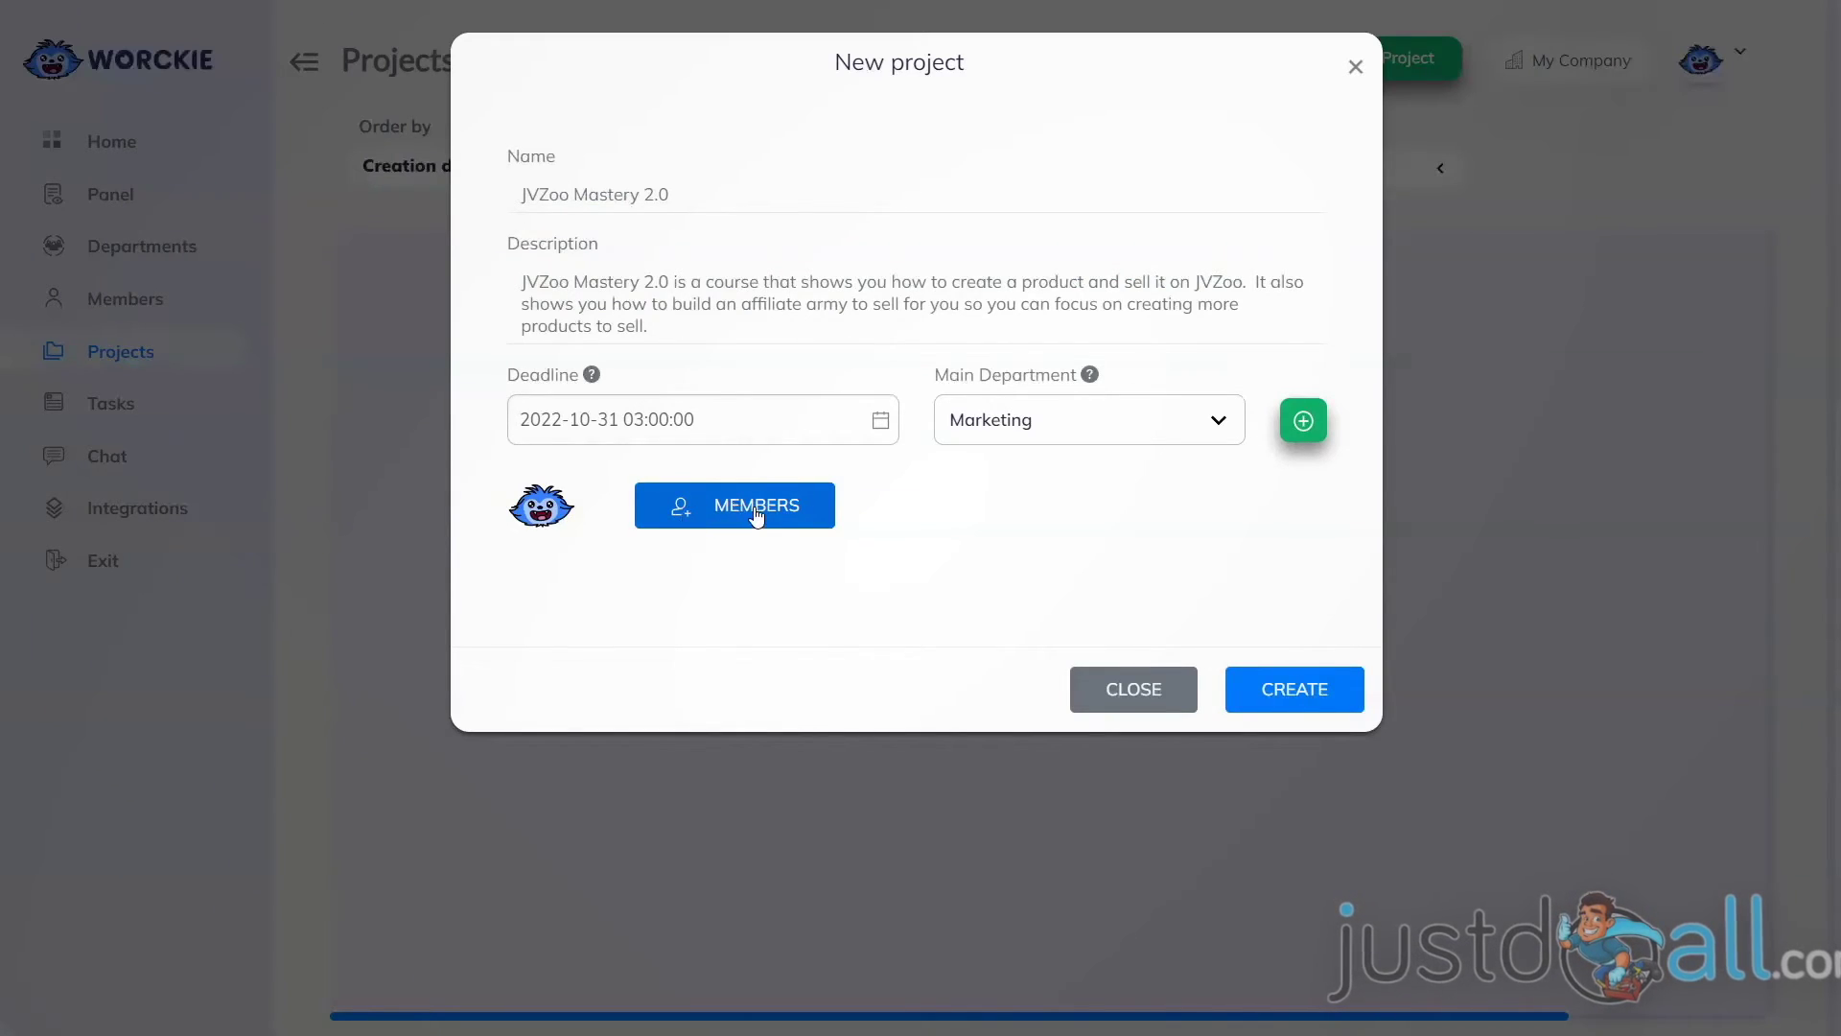
Step: Check the project's member selection without choosing anyone, create the JVZoo Mastery 2.0 project and show its card's available actions
left_click(757, 513)
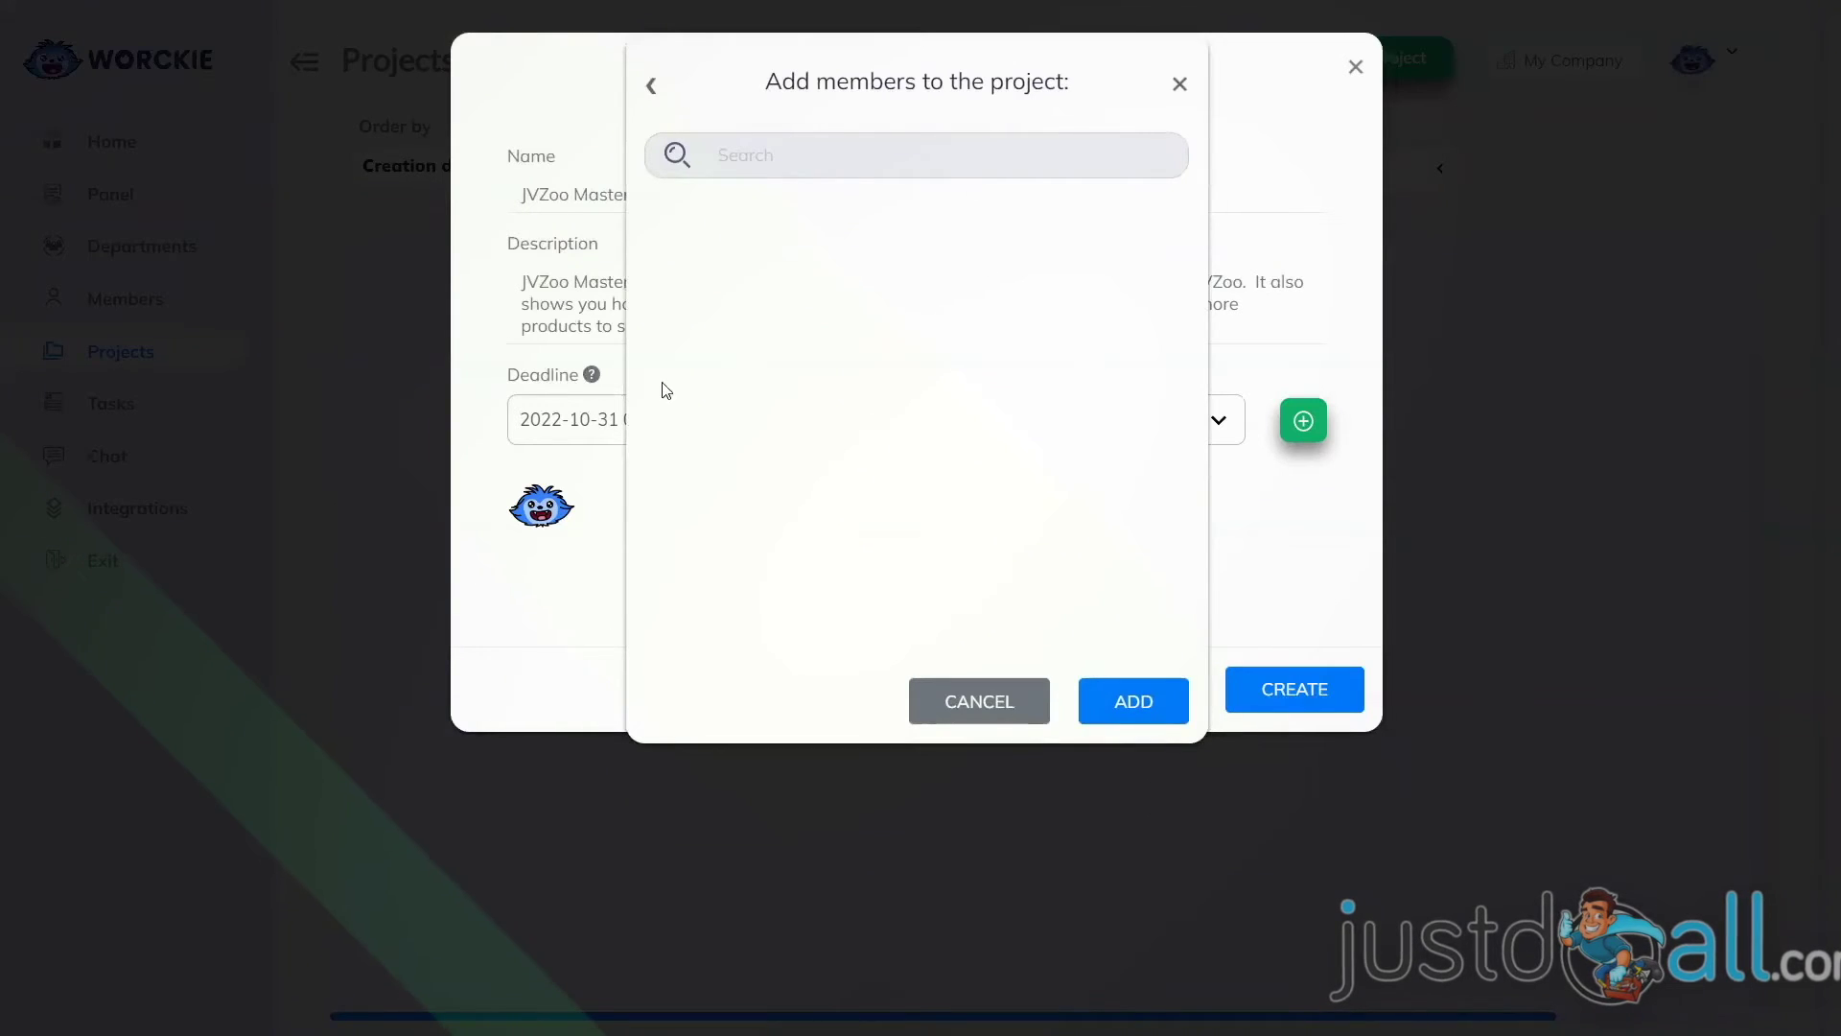
left_click(1122, 703)
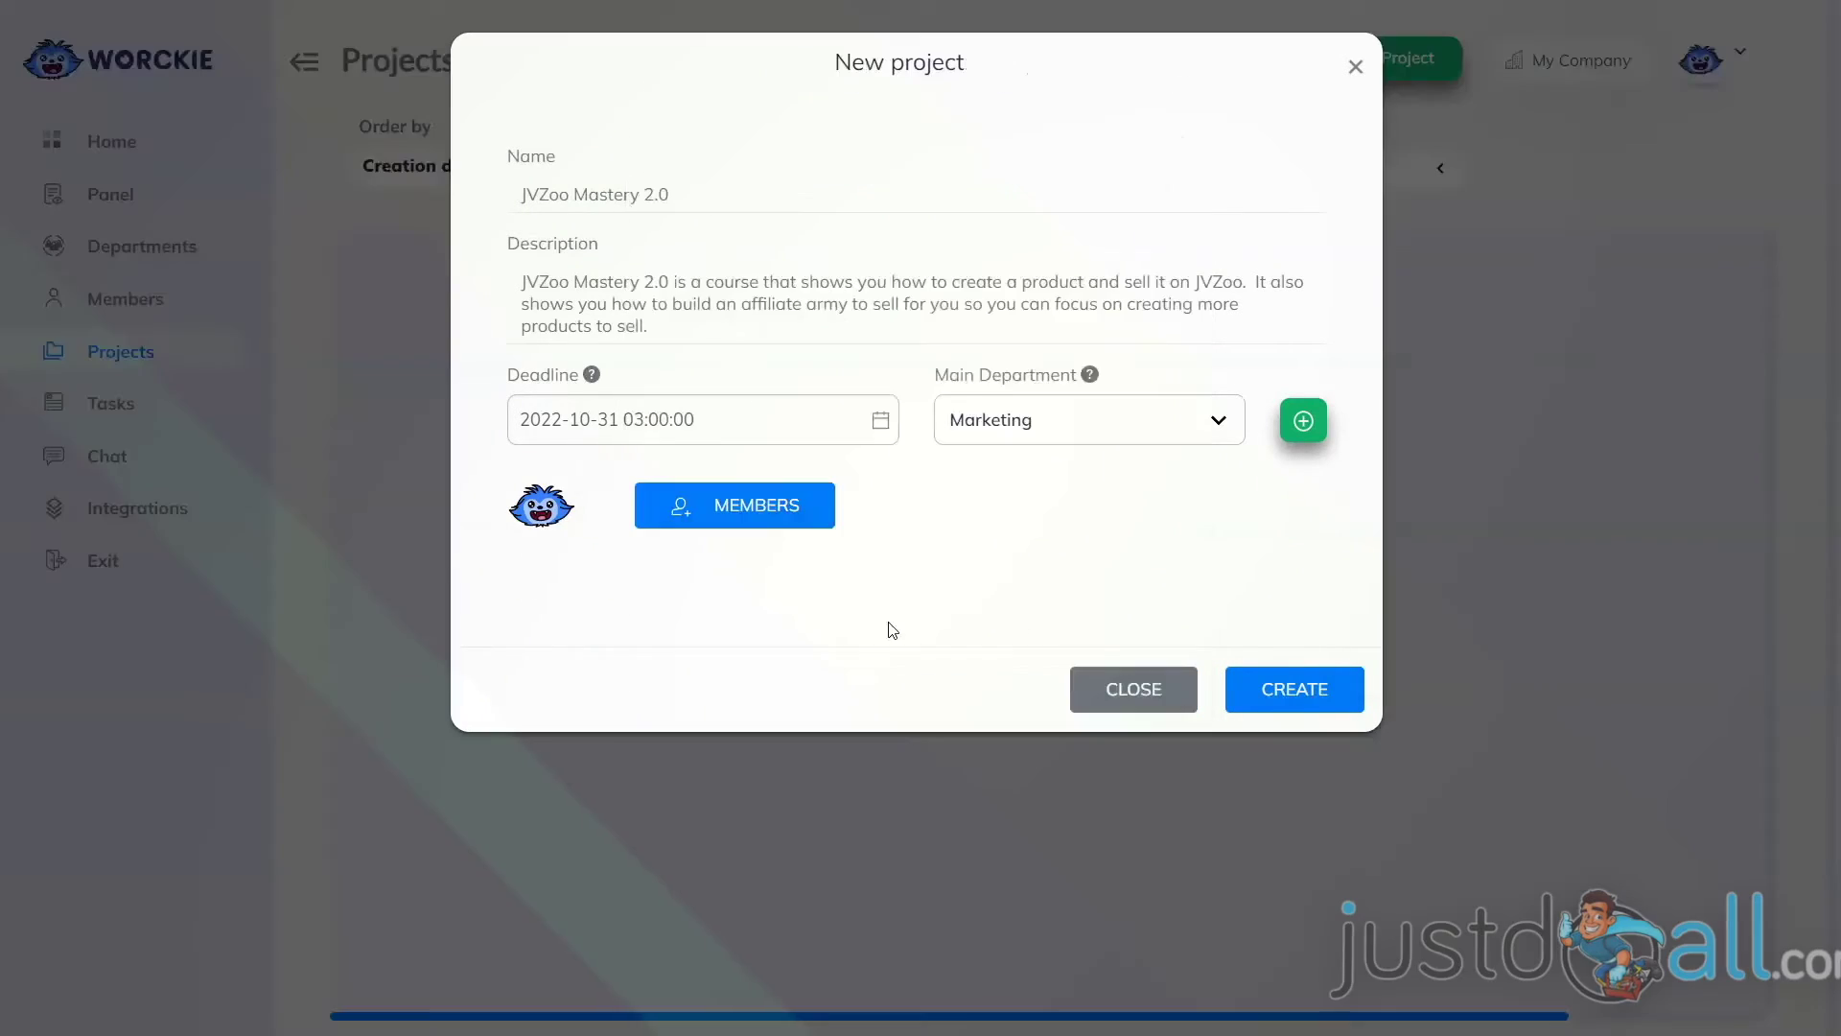
left_click(1290, 705)
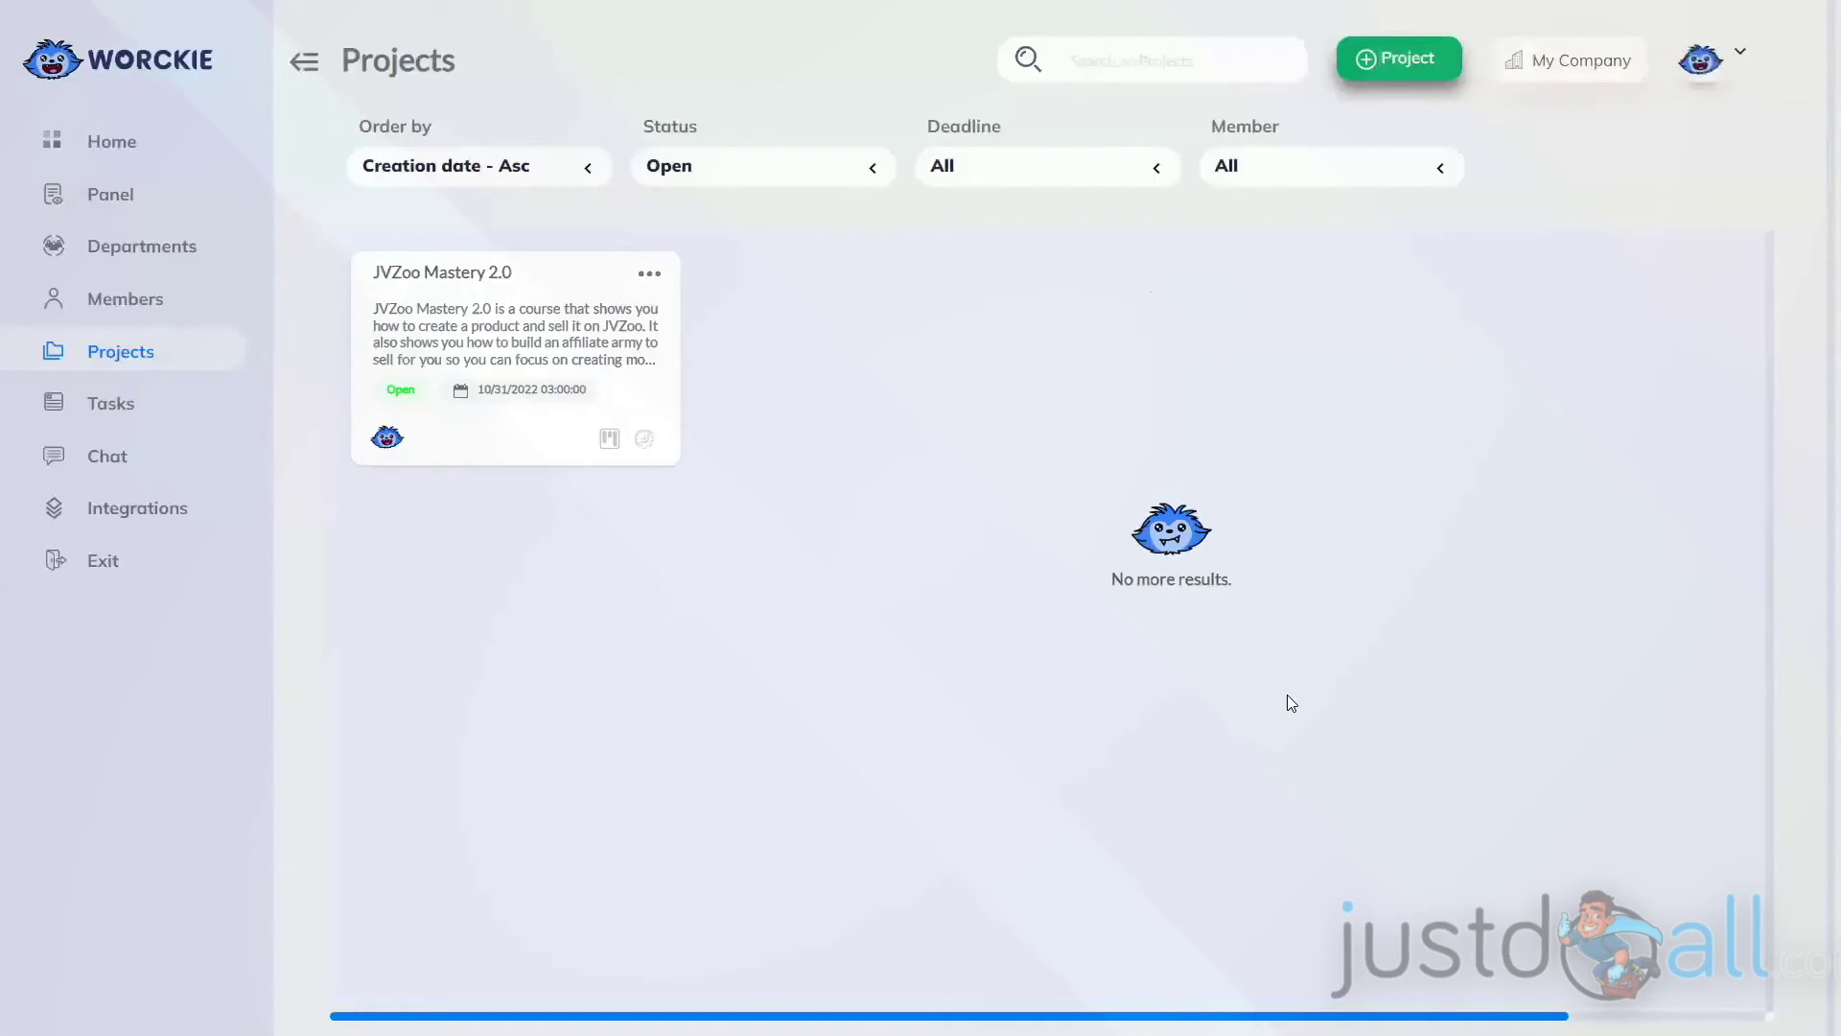
left_click(650, 280)
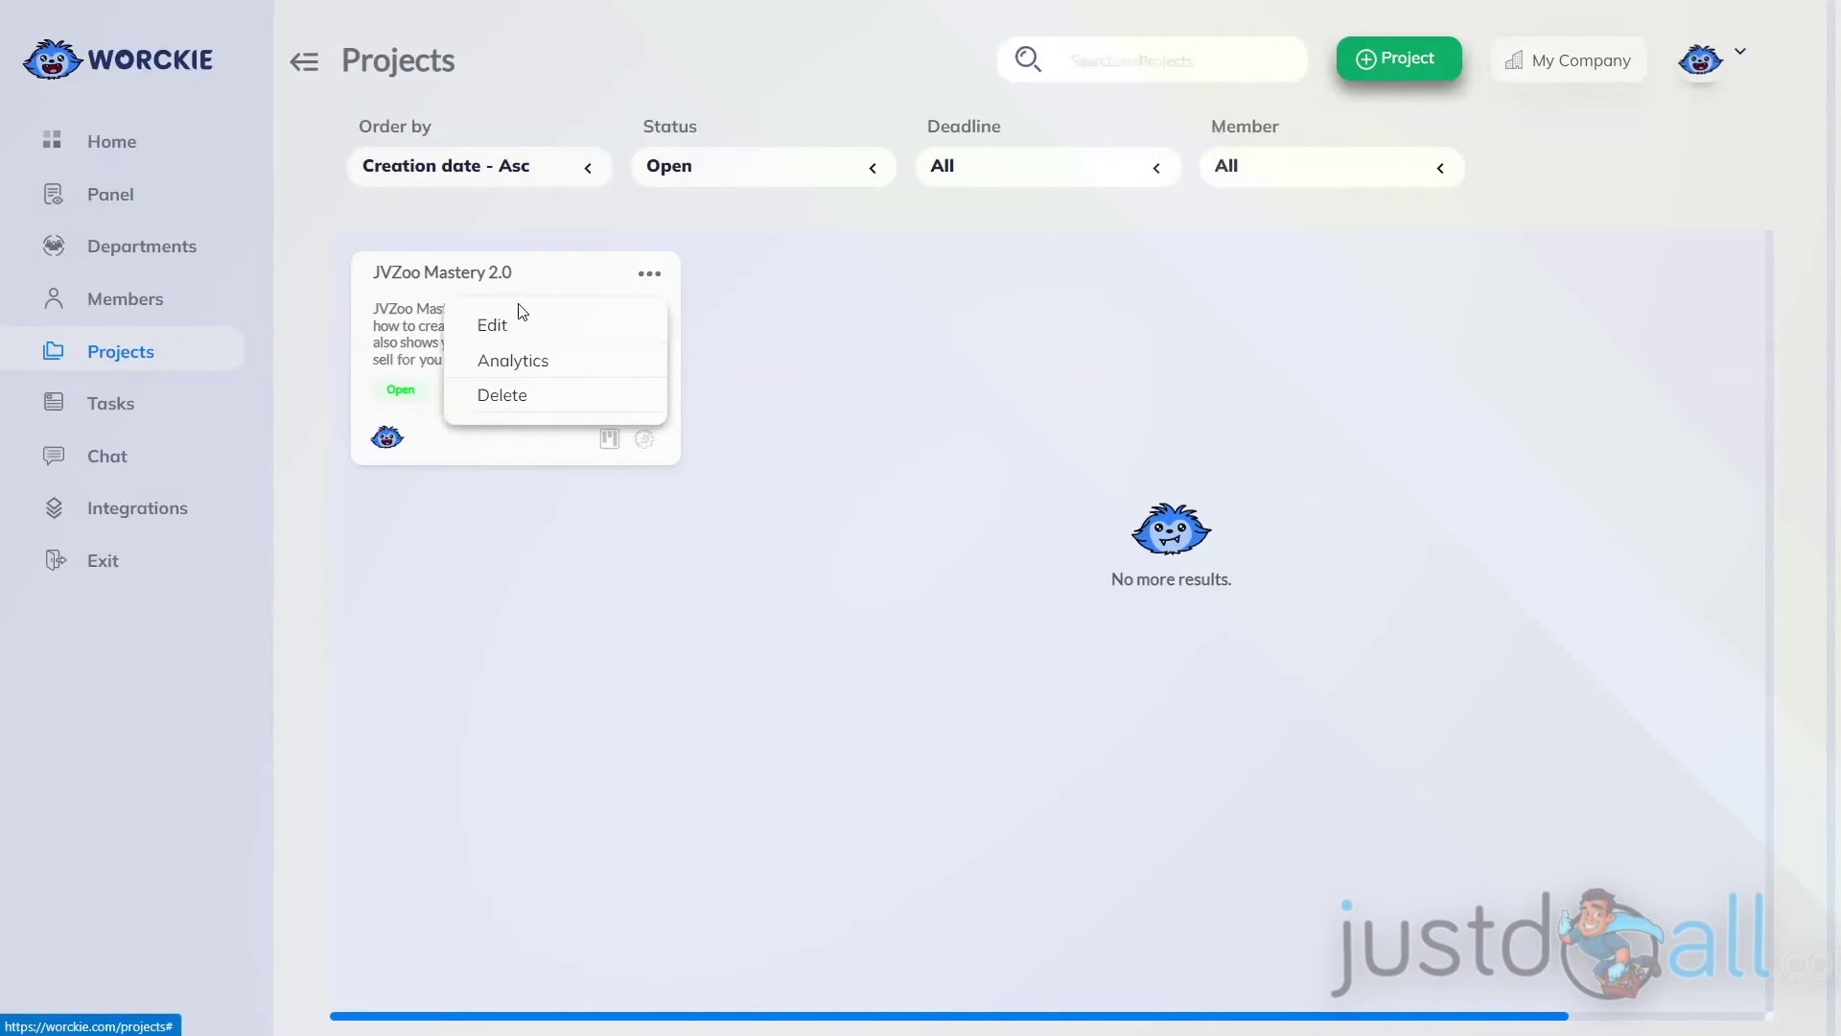
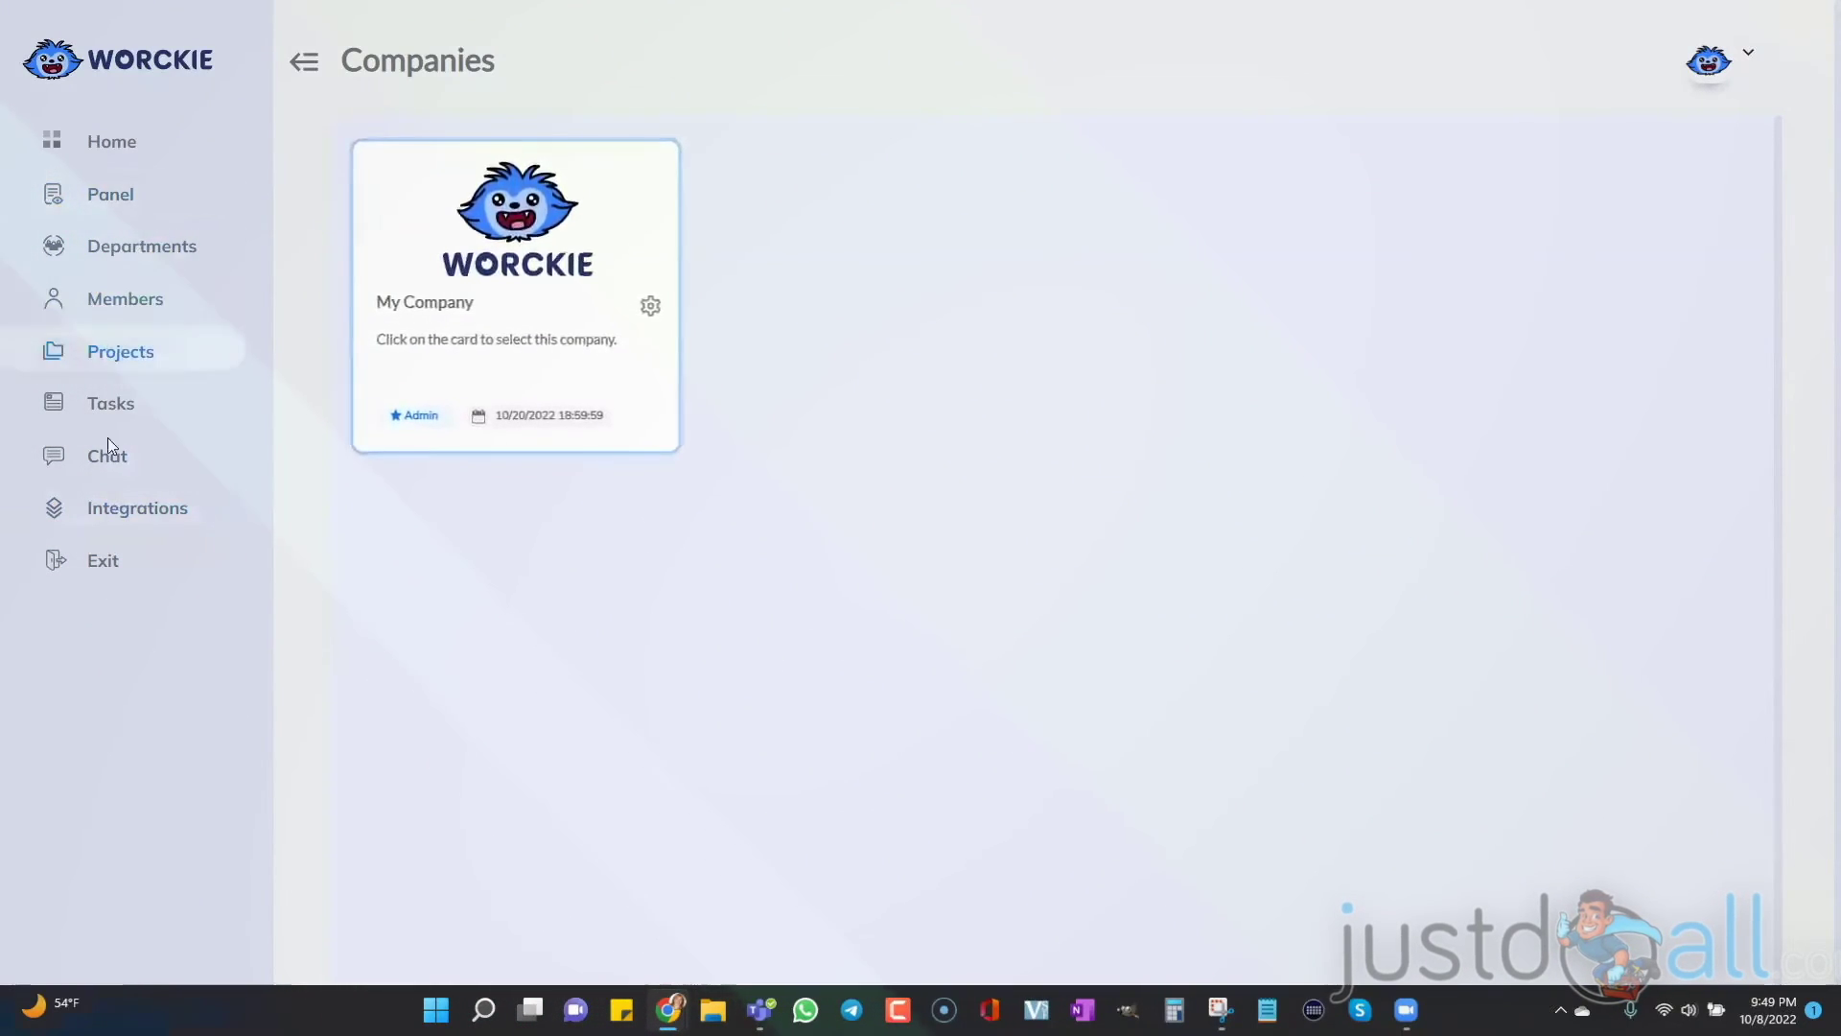
Step: Go to the company's members, start a new member invitation and fill in the invitee's e-mail
left_click(100, 305)
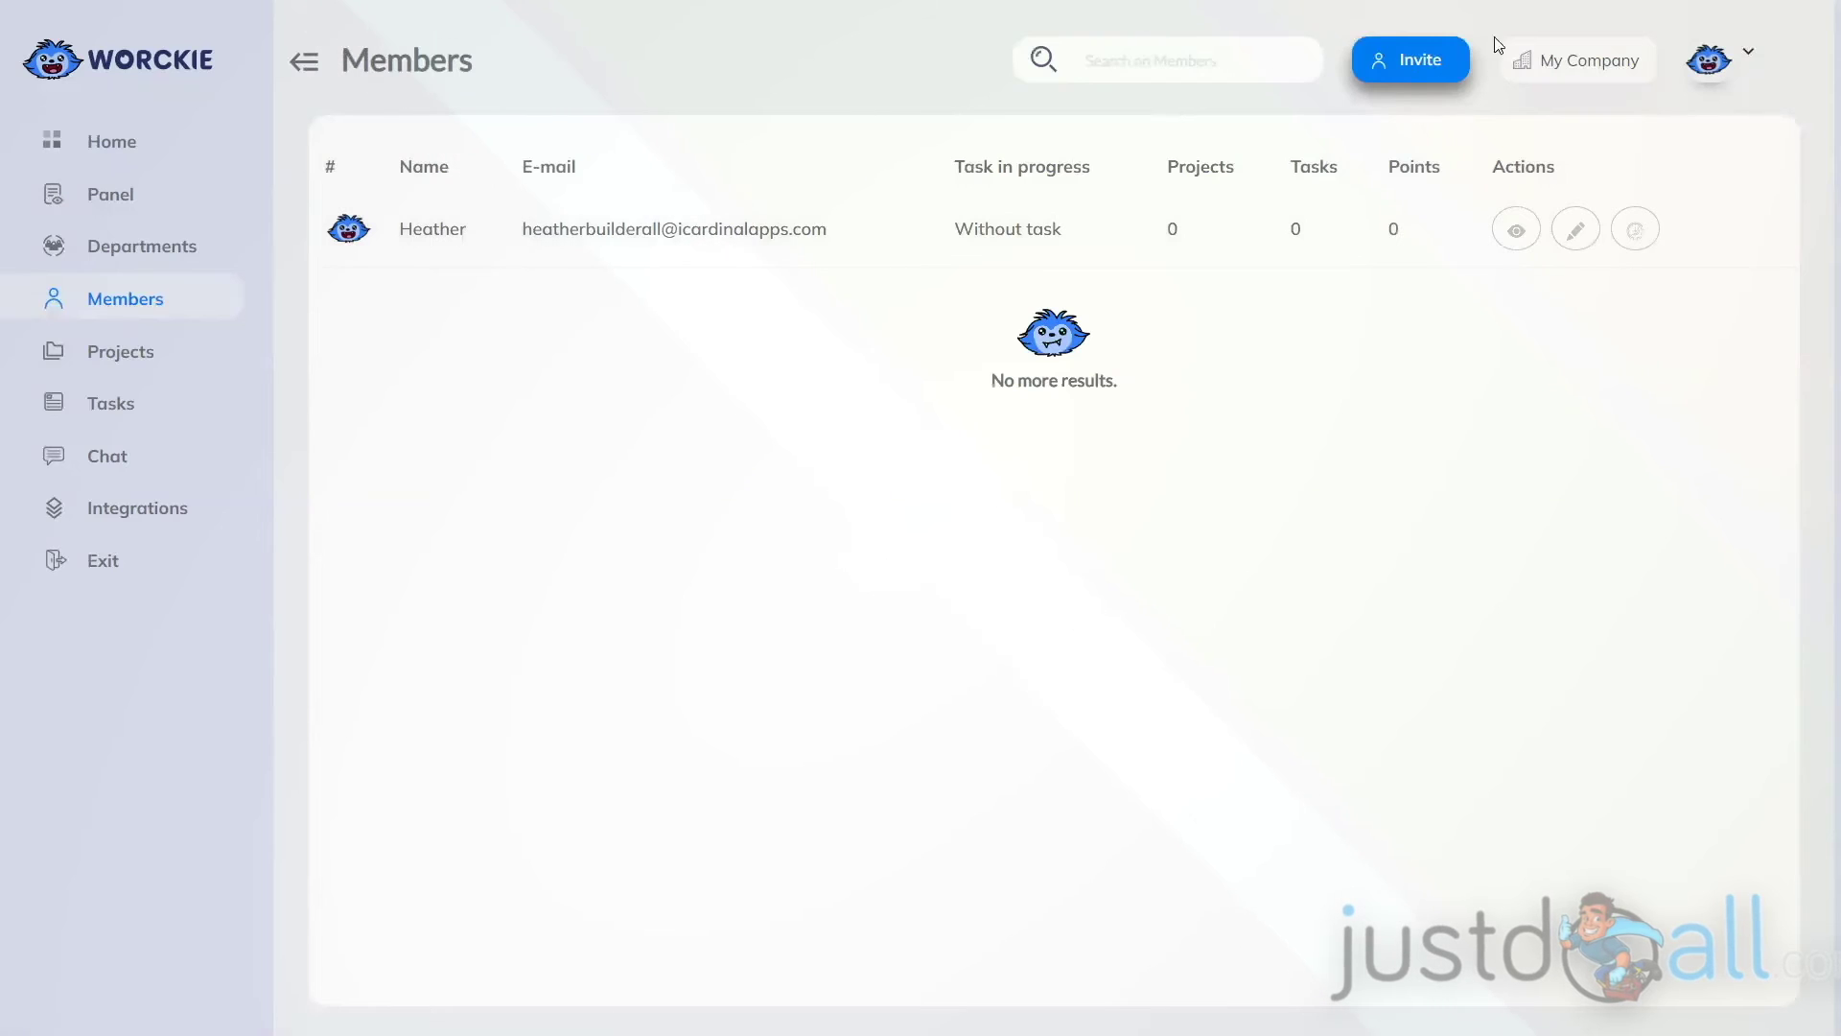
left_click(1359, 61)
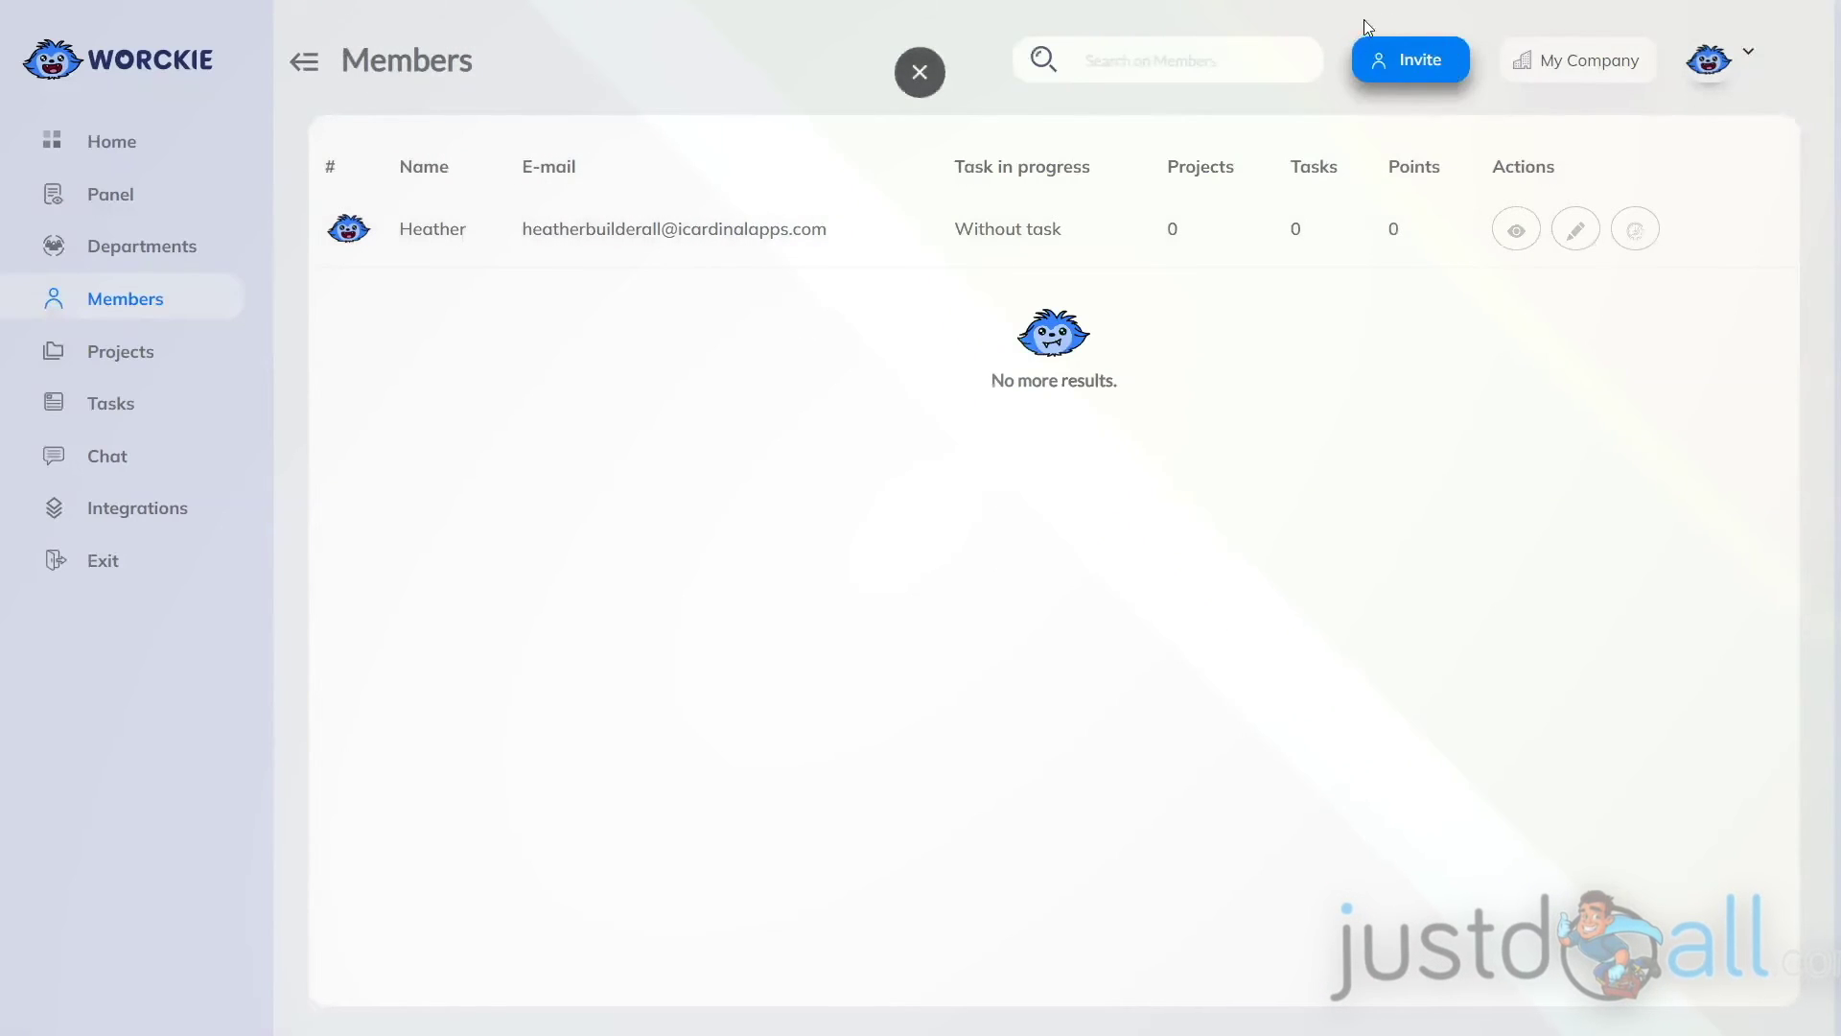
left_click(1409, 59)
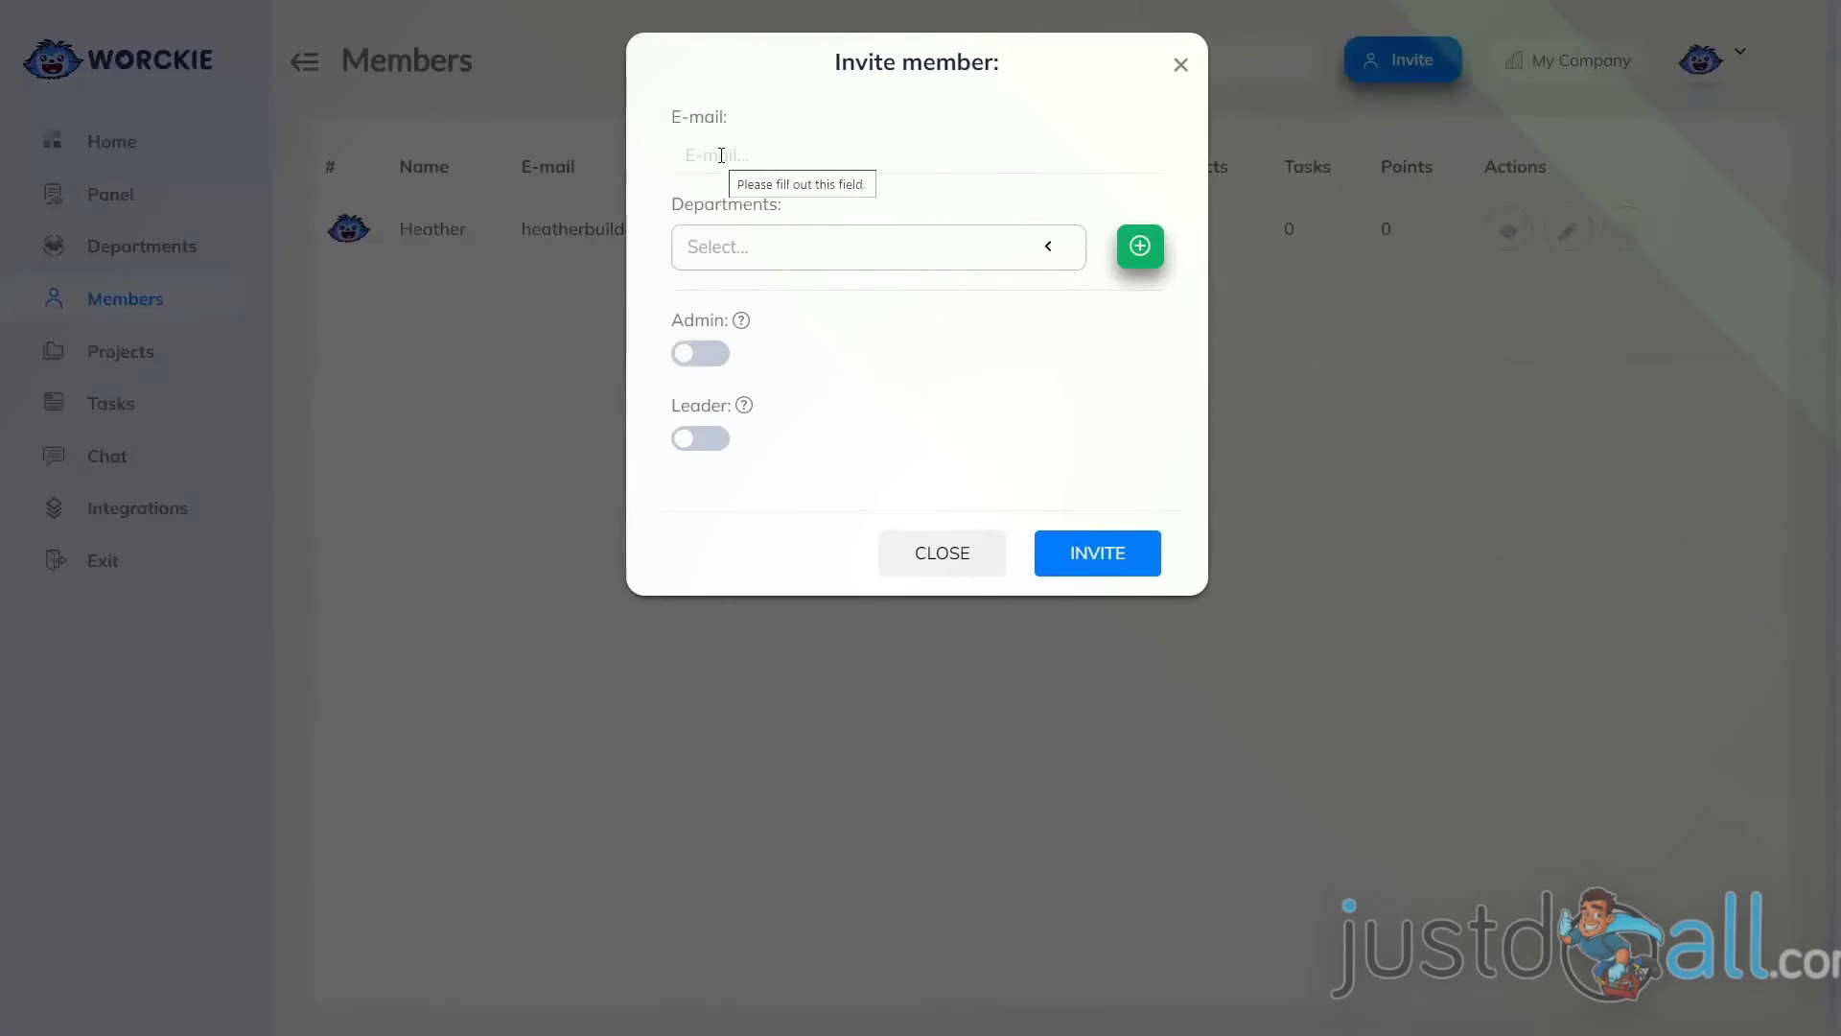
left_click(721, 156)
key("ctrl+v")
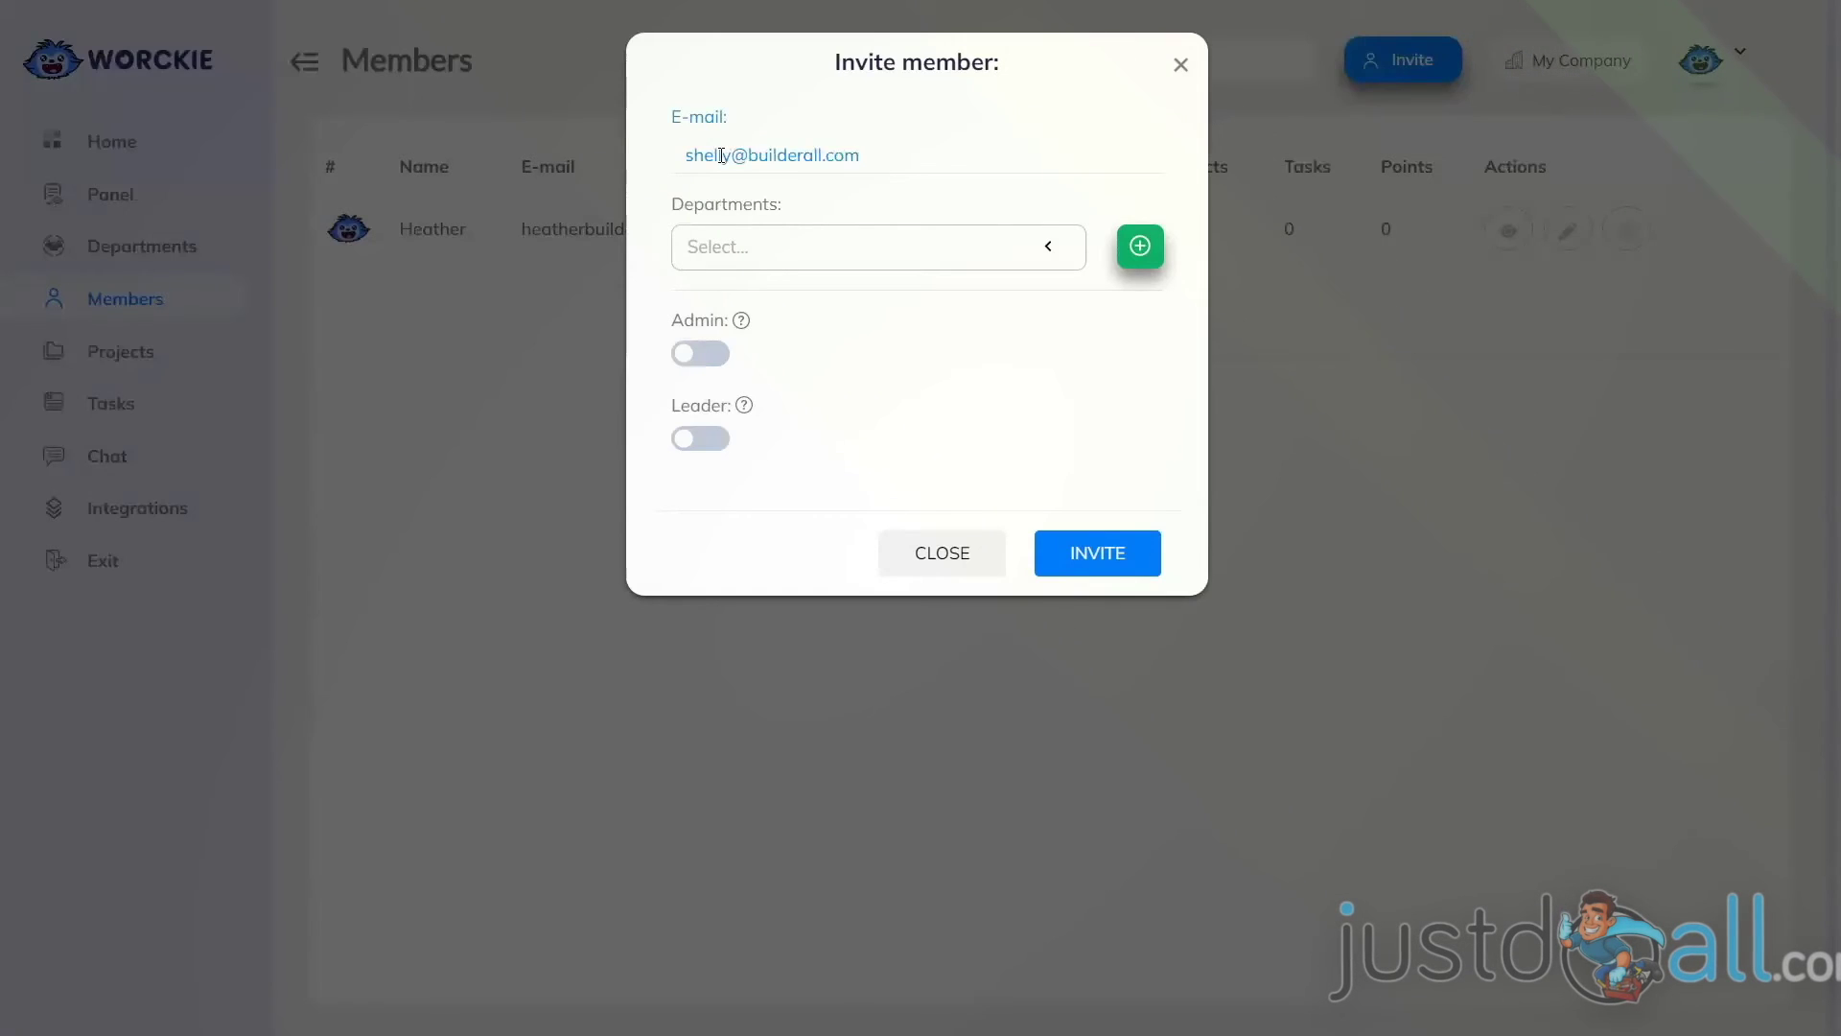
Step: Assign the invitee to the Marketing and Sales departments, check the Admin and Leader role explanations, and send the invitation
left_click(756, 248)
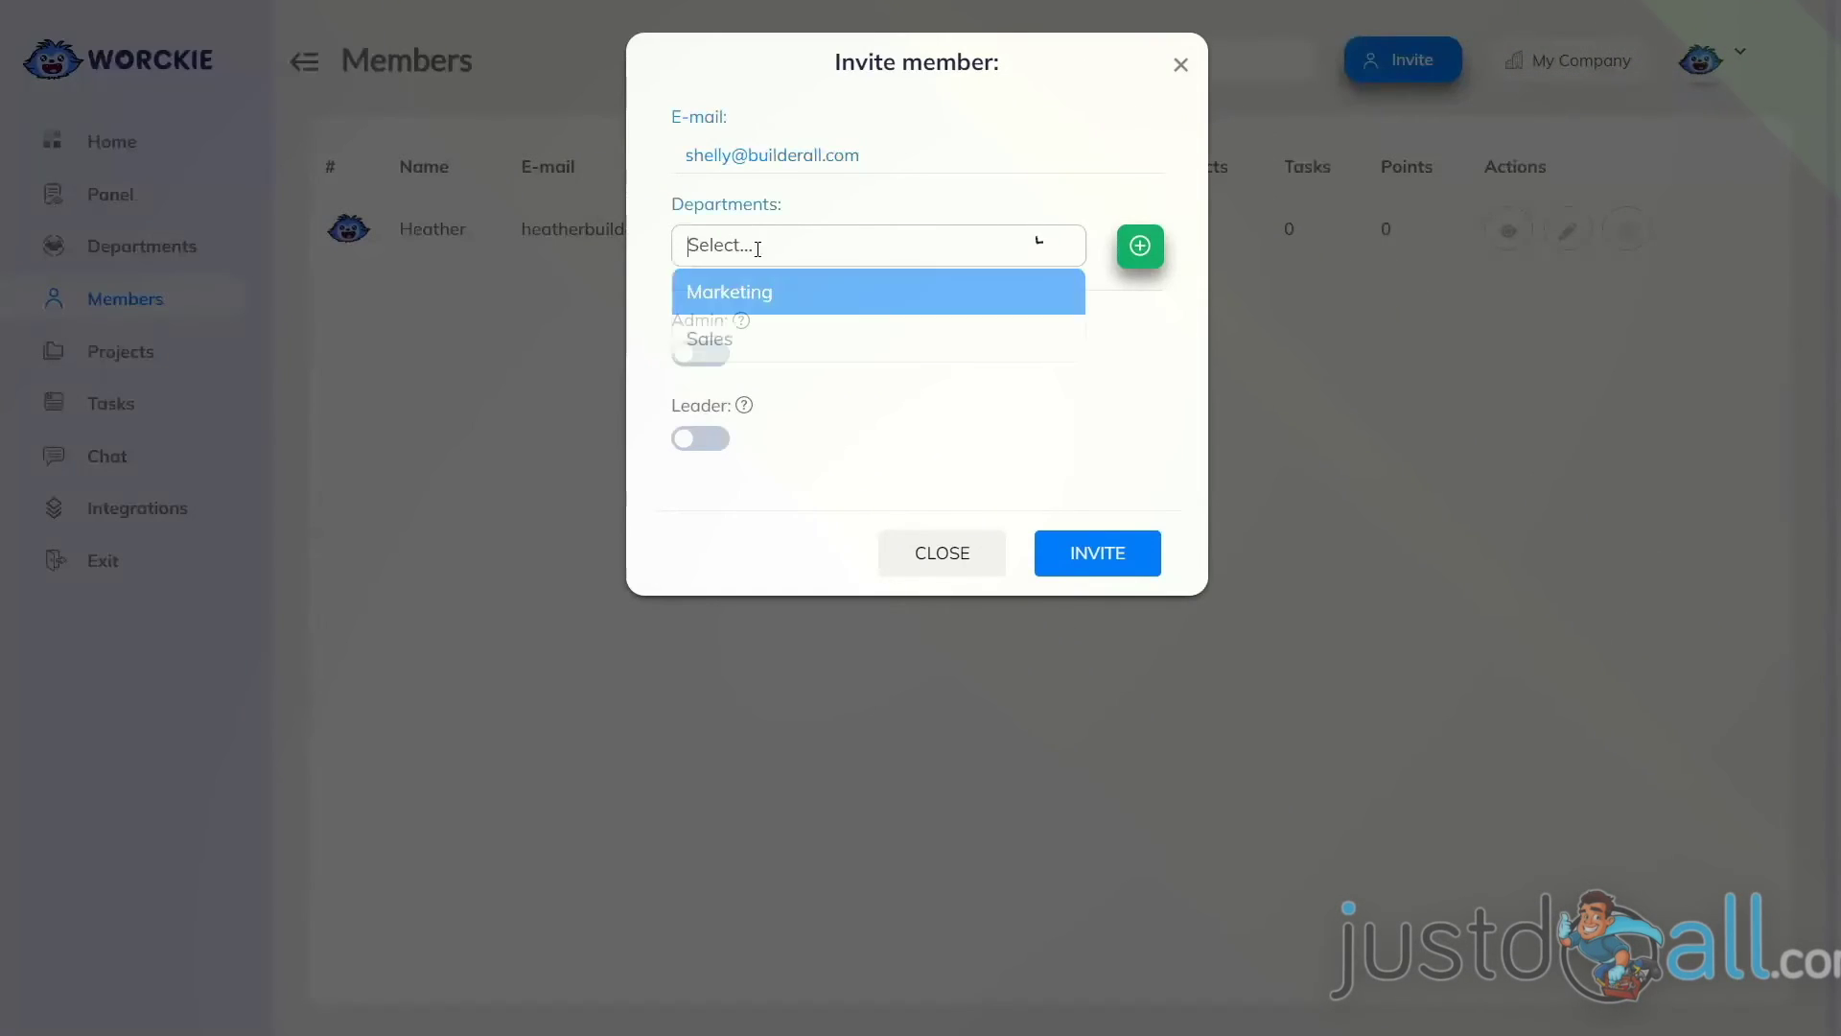
left_click(754, 304)
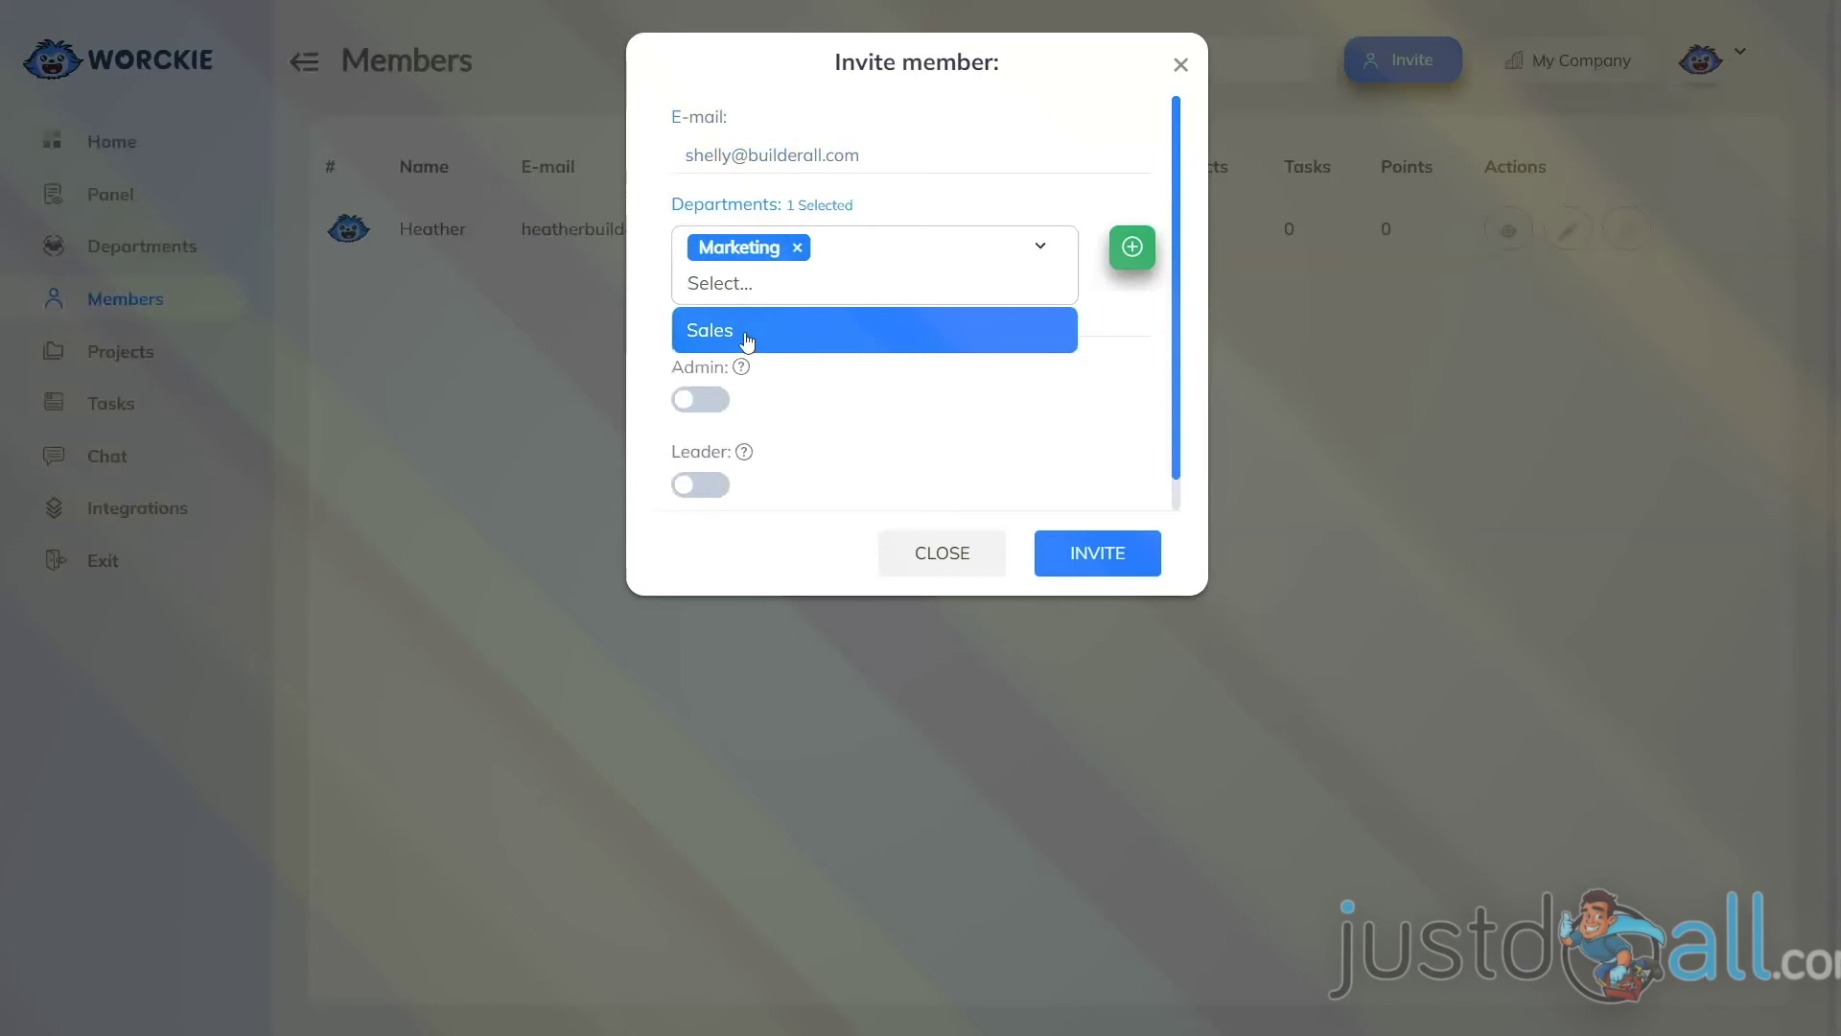
left_click(727, 330)
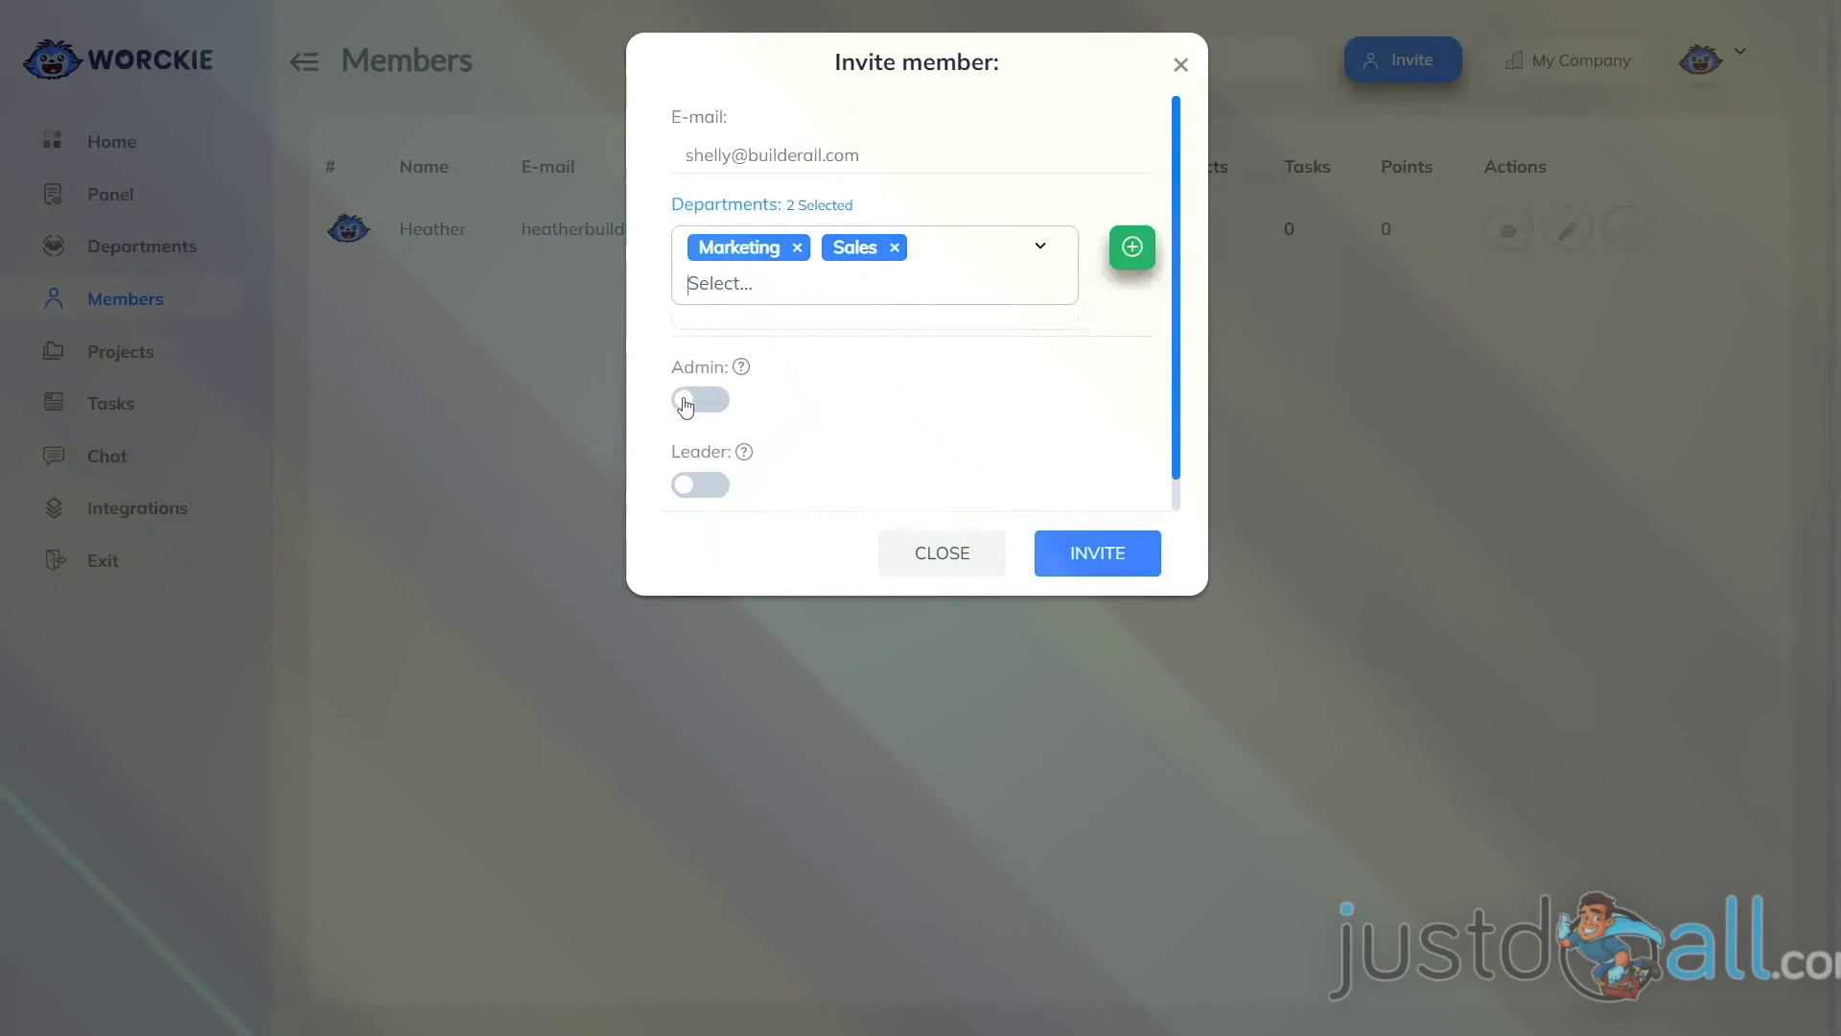
mouse_move(742, 367)
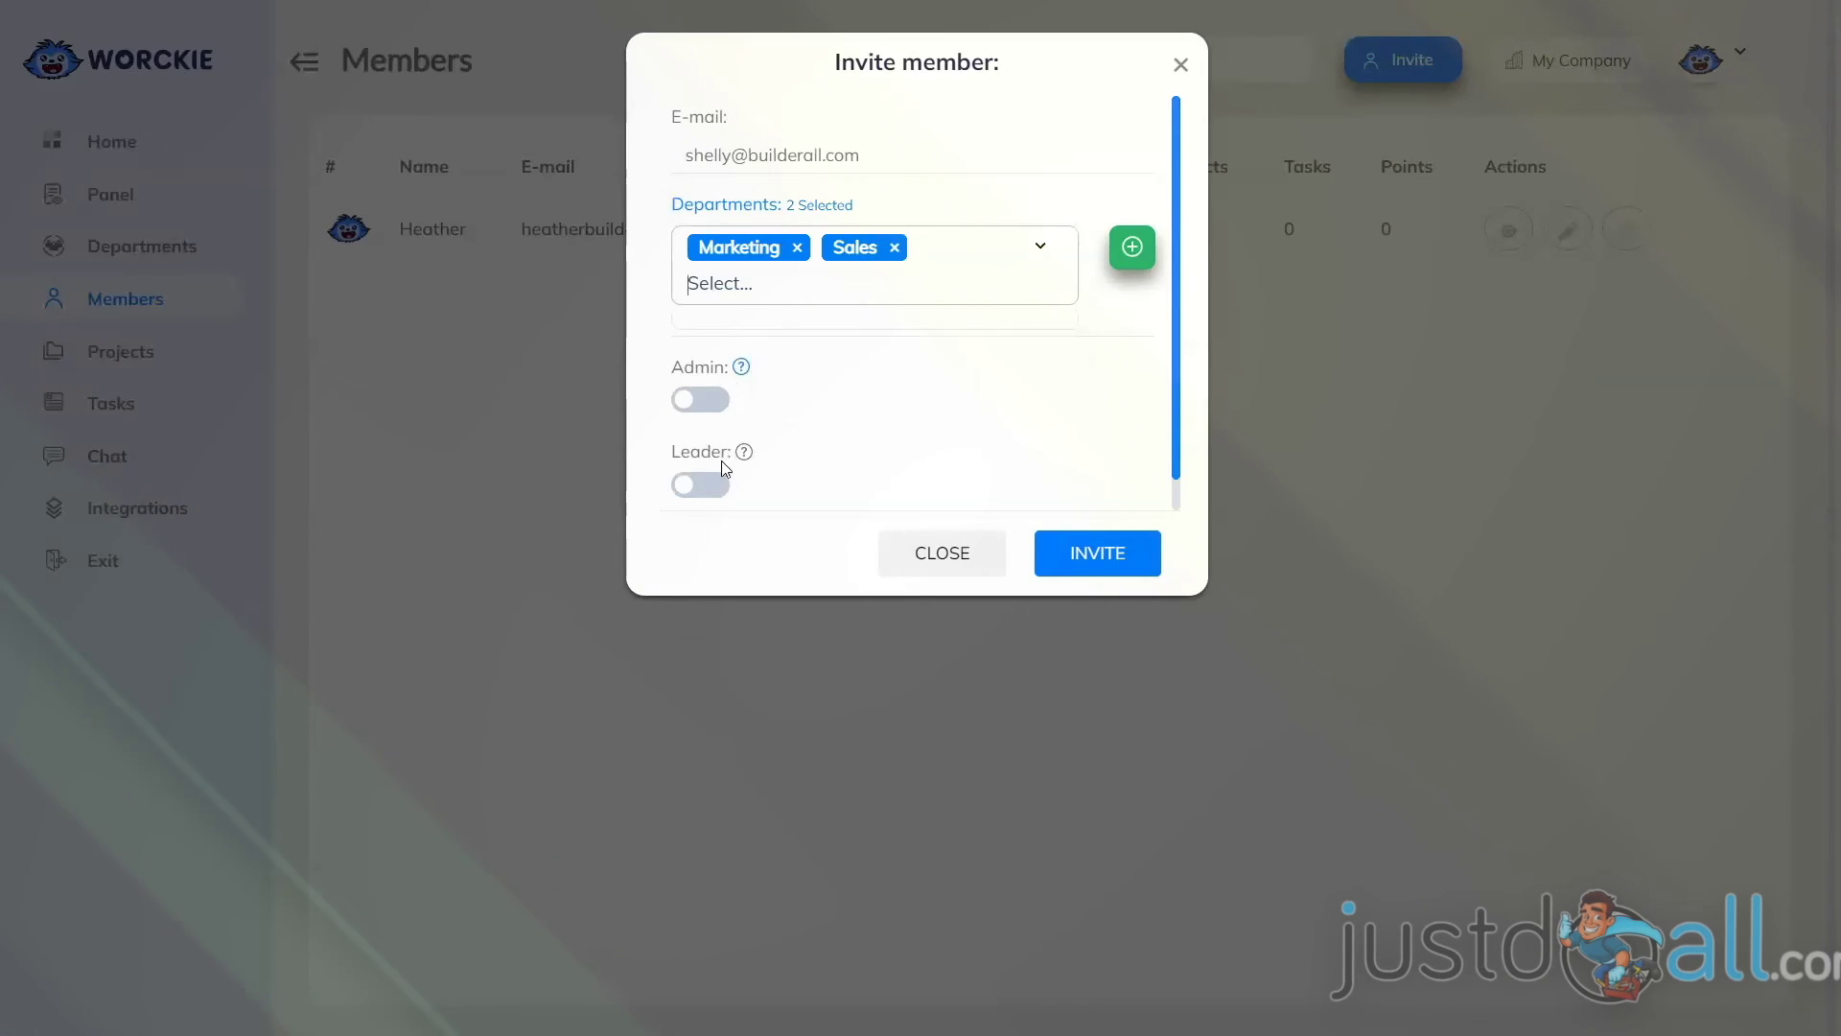
mouse_move(746, 462)
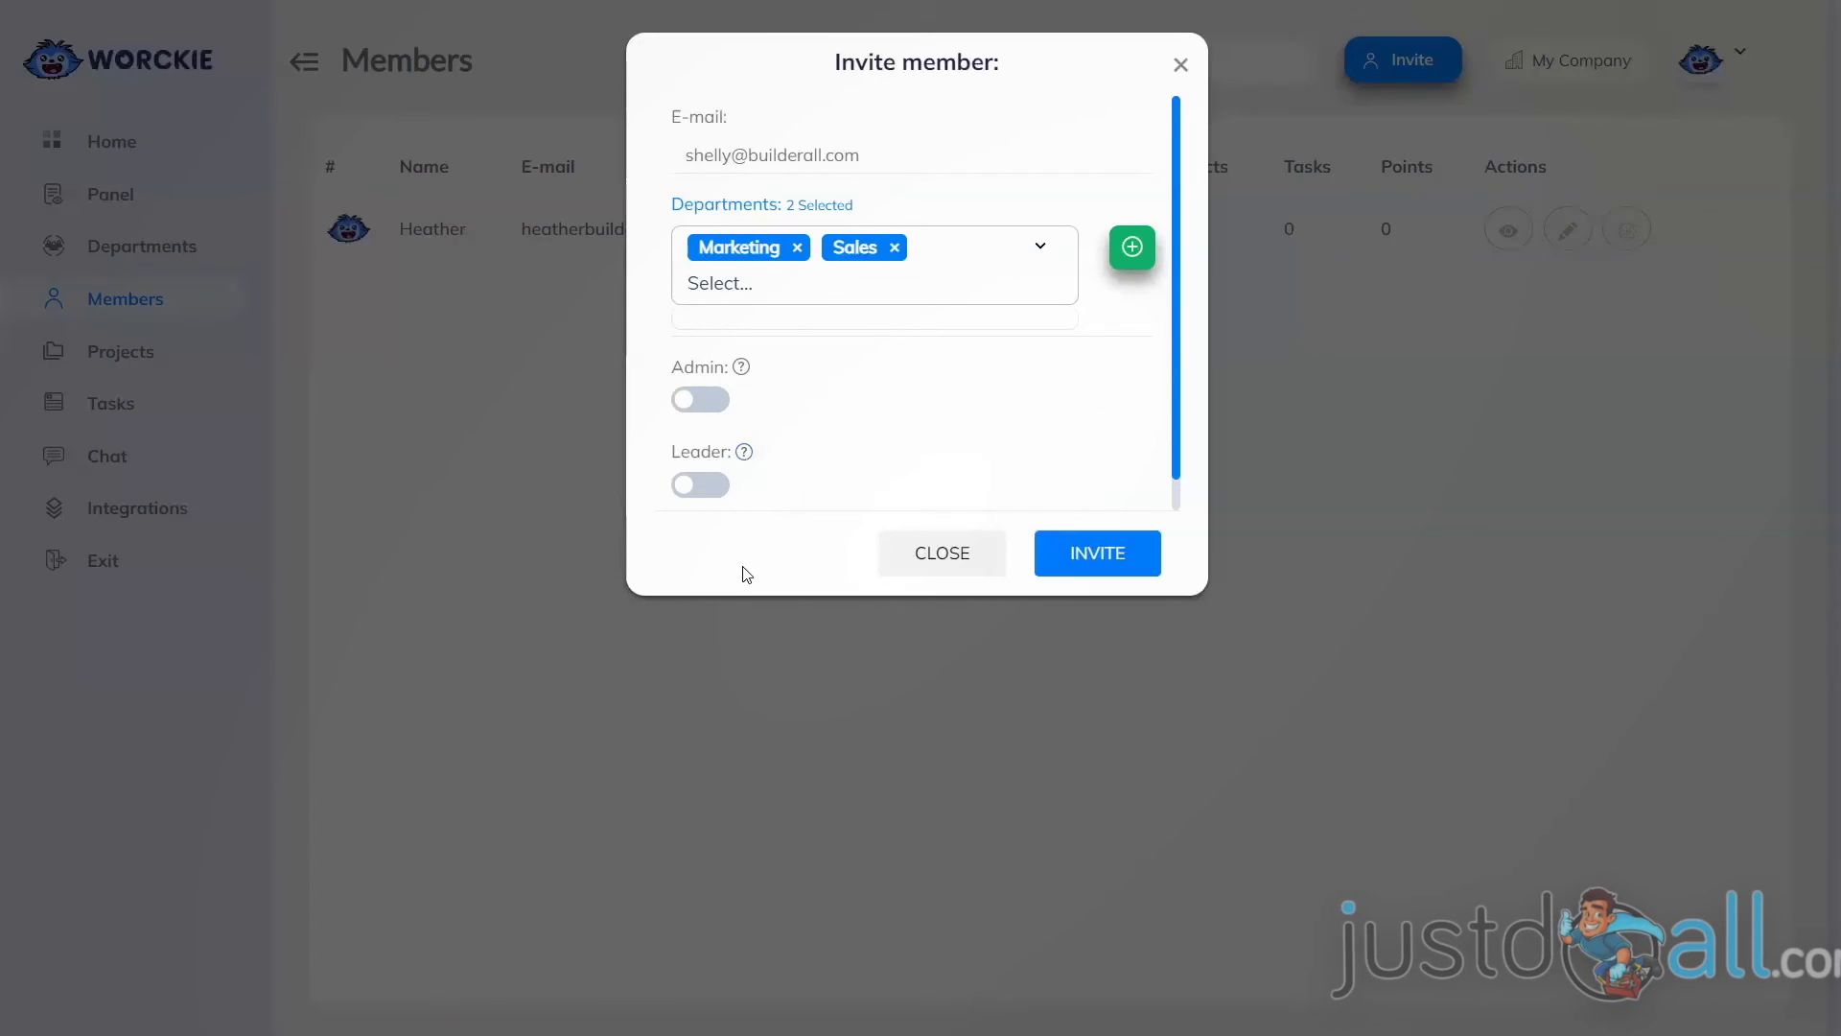
left_click(1109, 564)
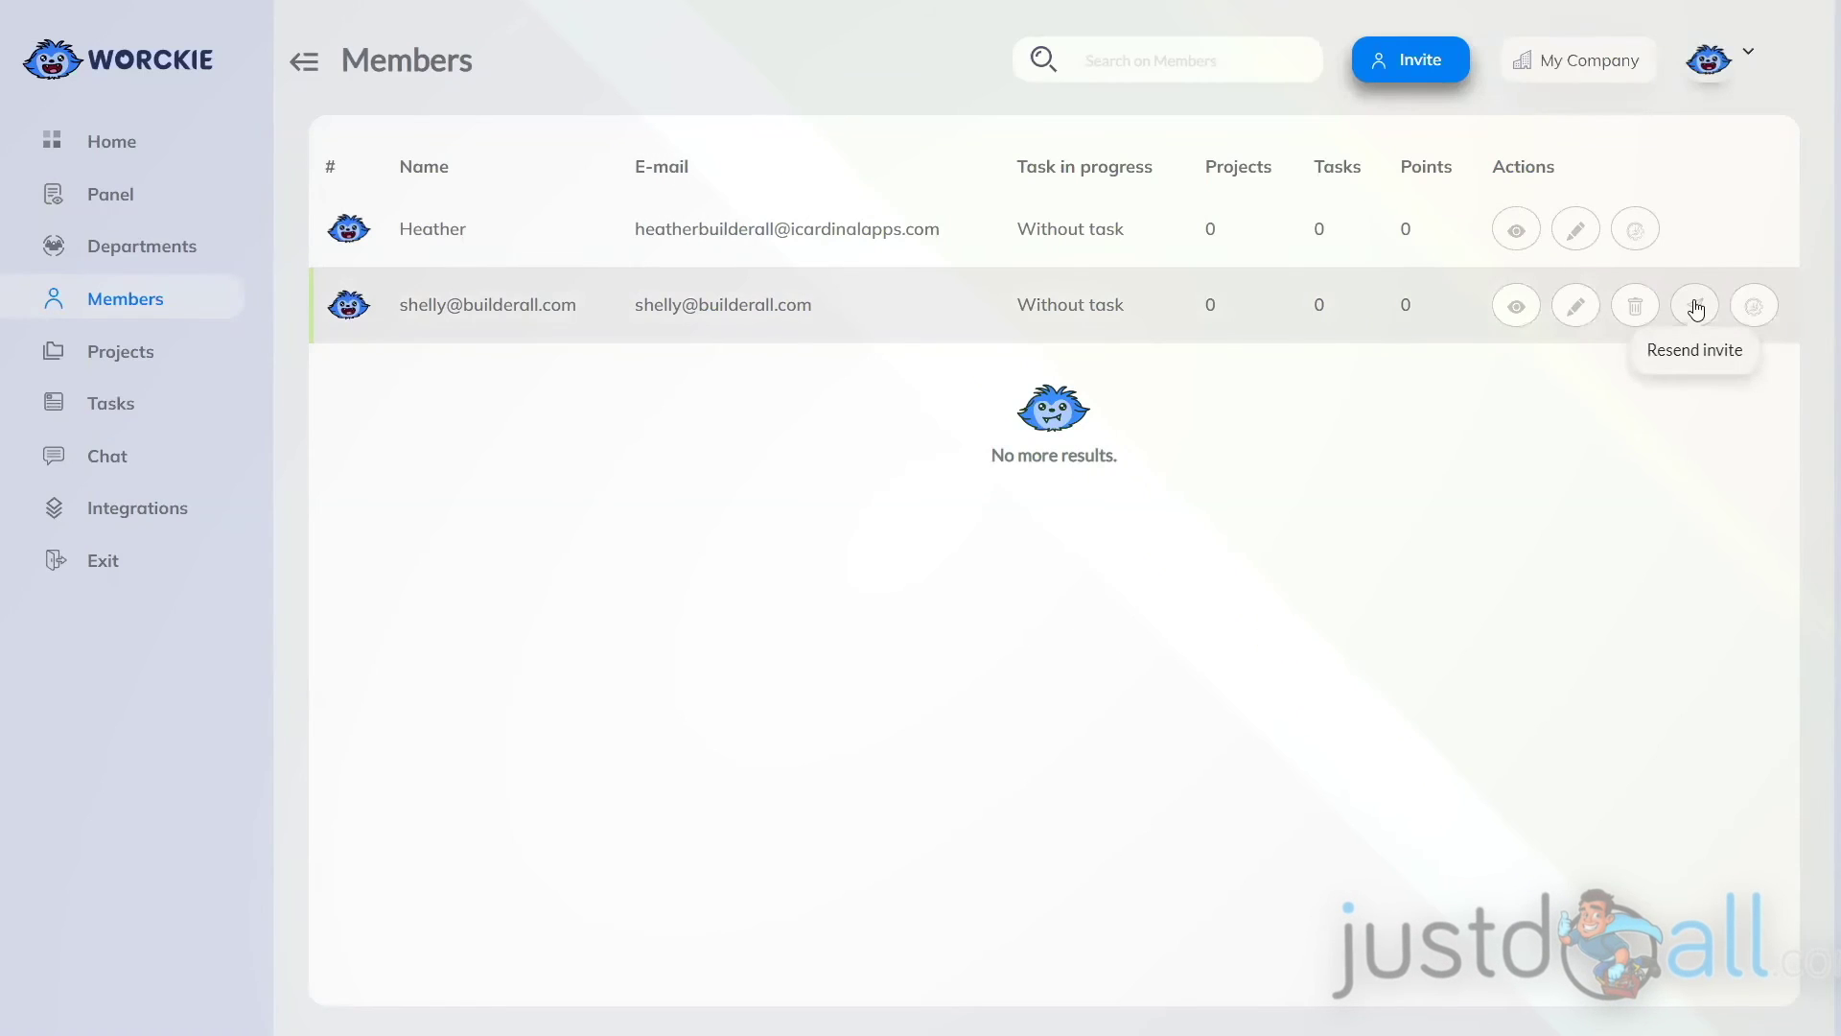
Step: View the invited member's details and edit form, closing both without changing anything
left_click(1515, 307)
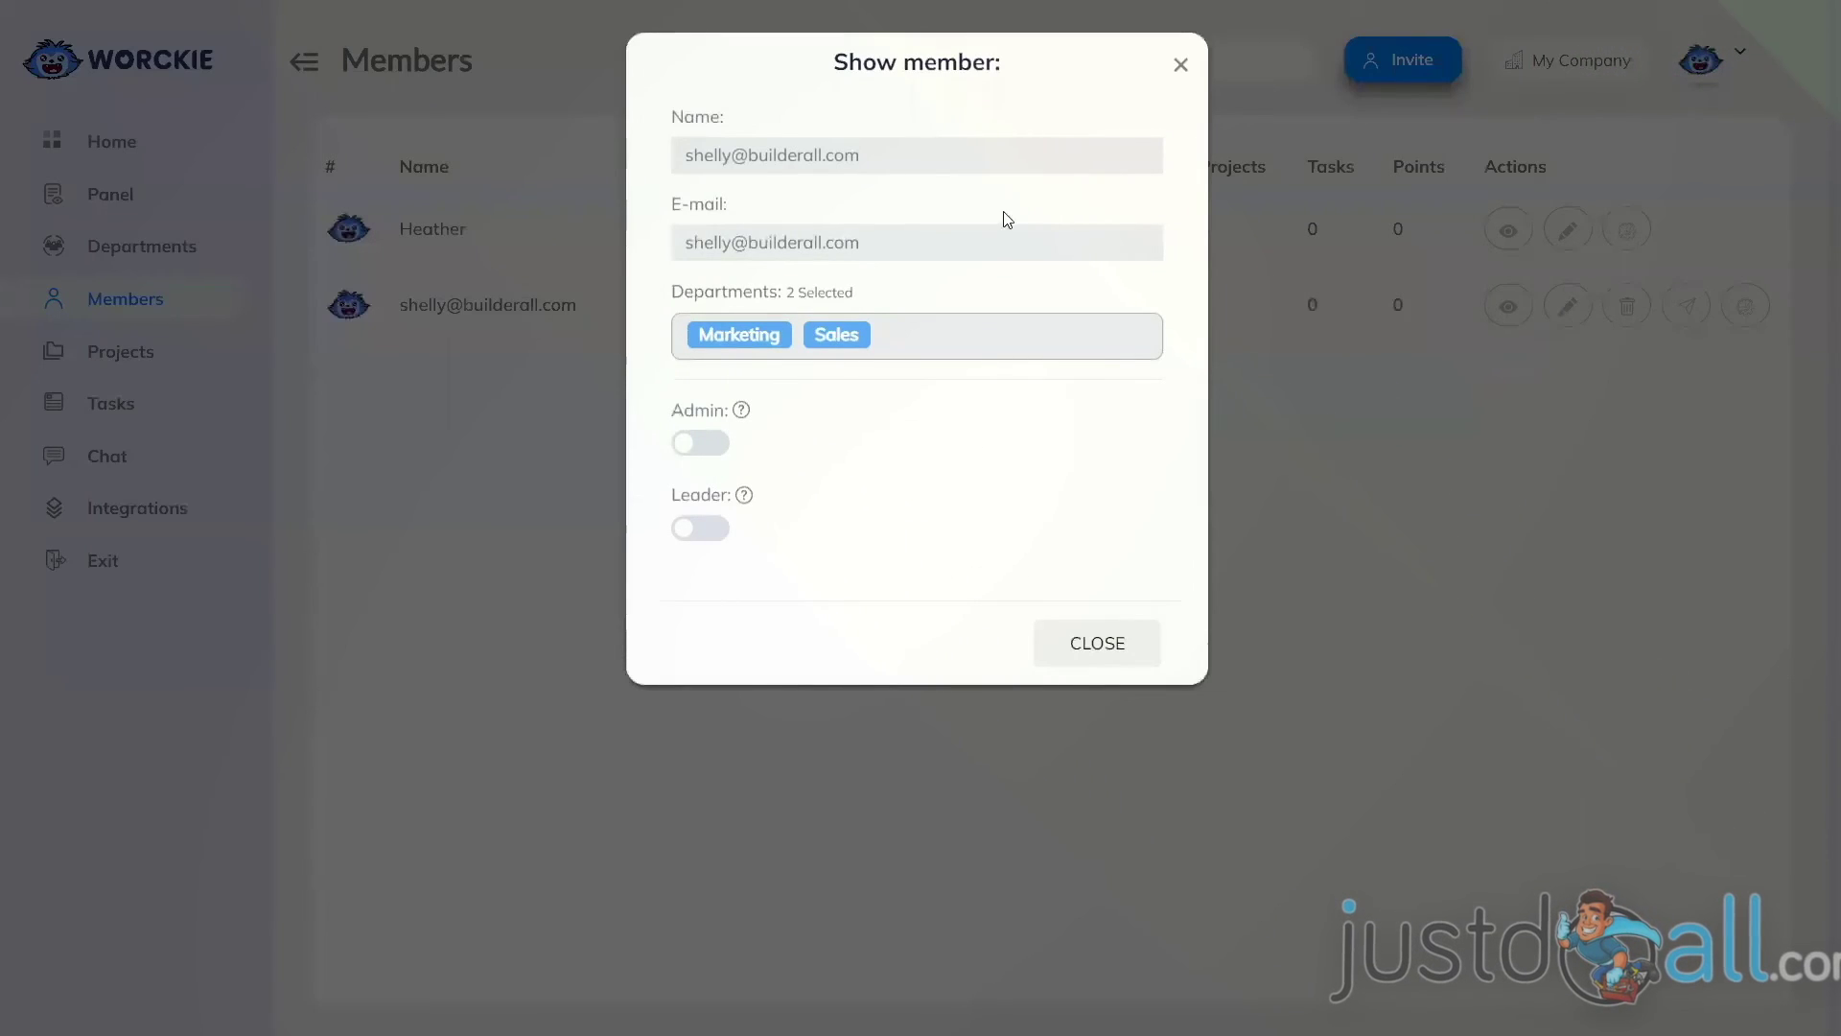
left_click(1553, 321)
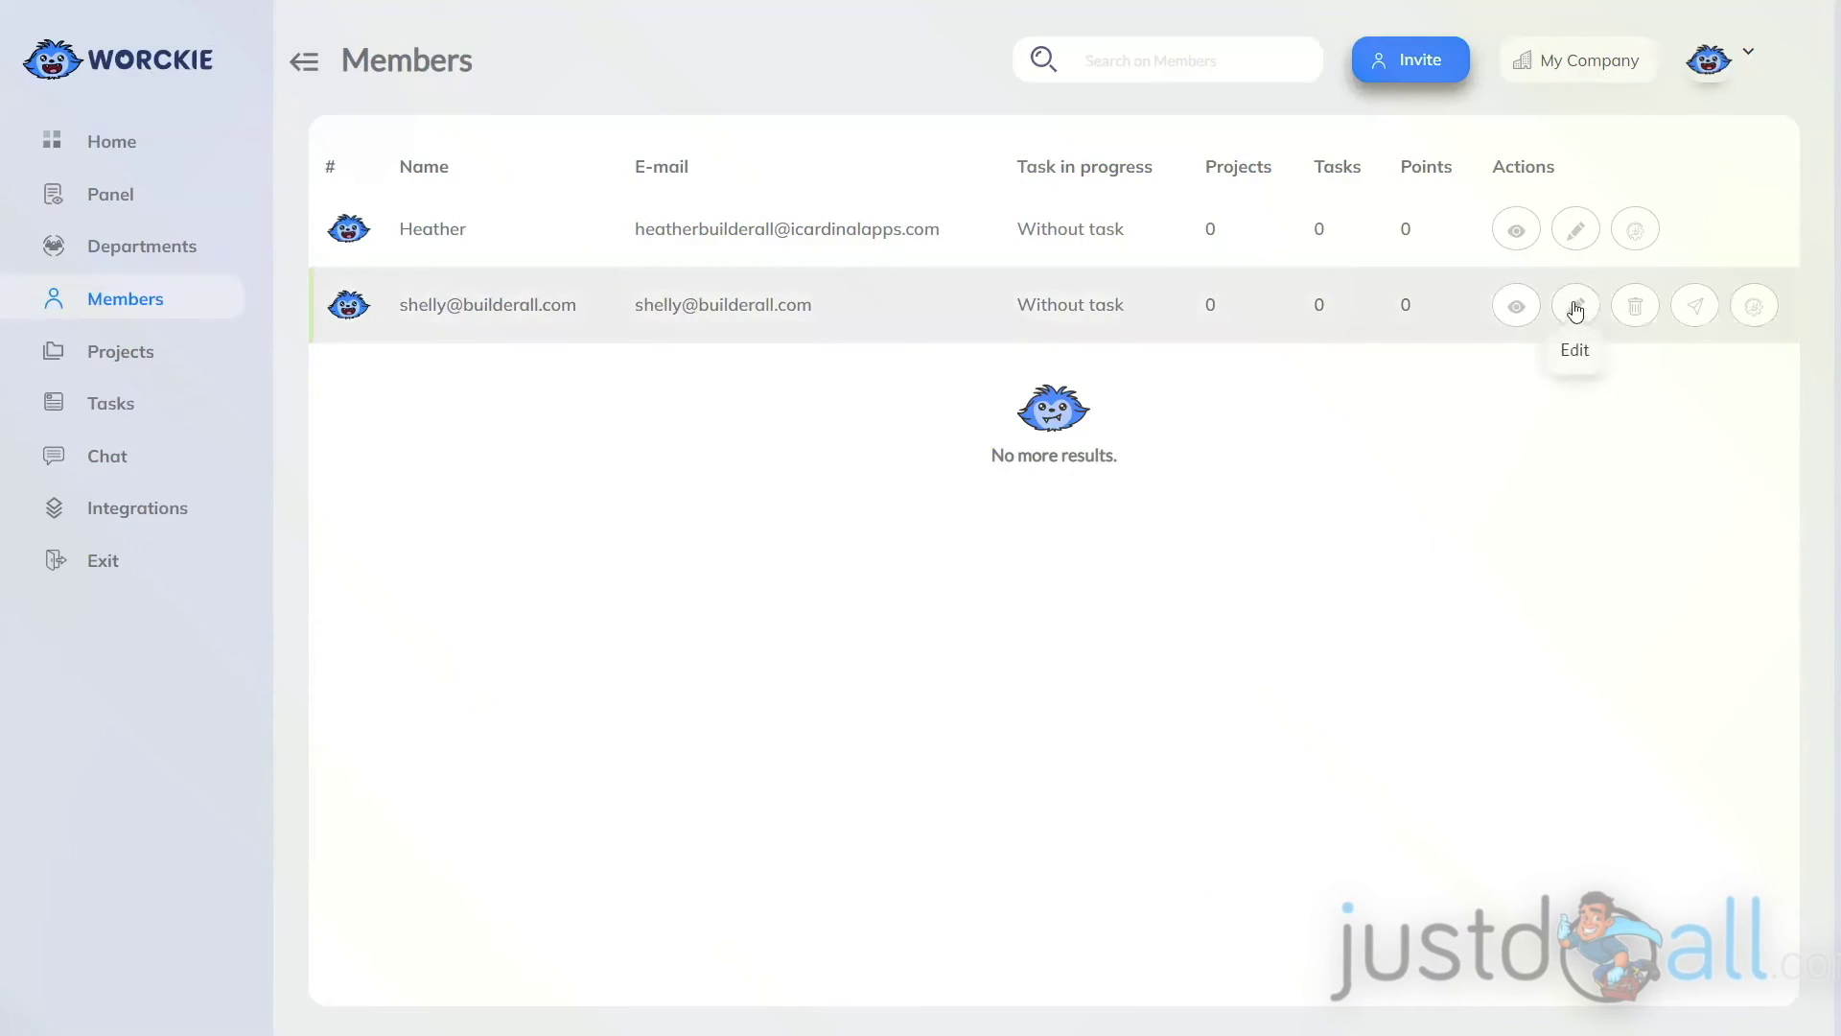
left_click(1575, 310)
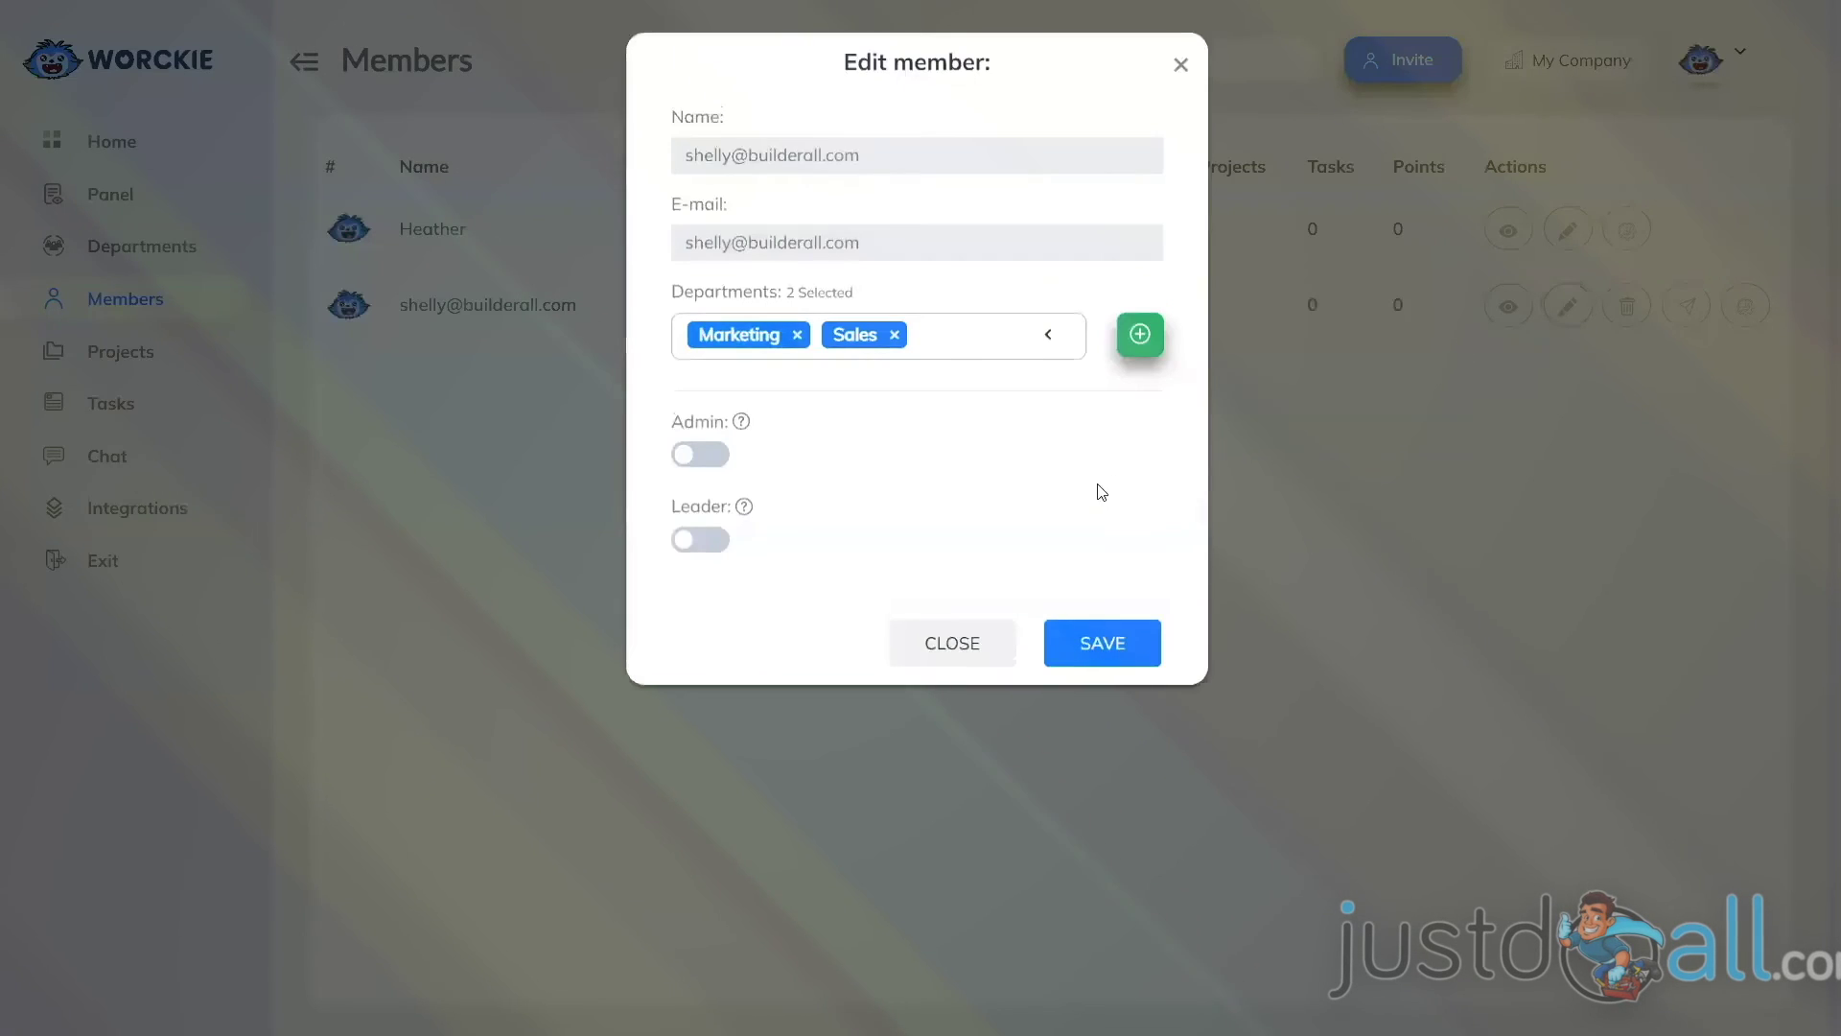
left_click(948, 648)
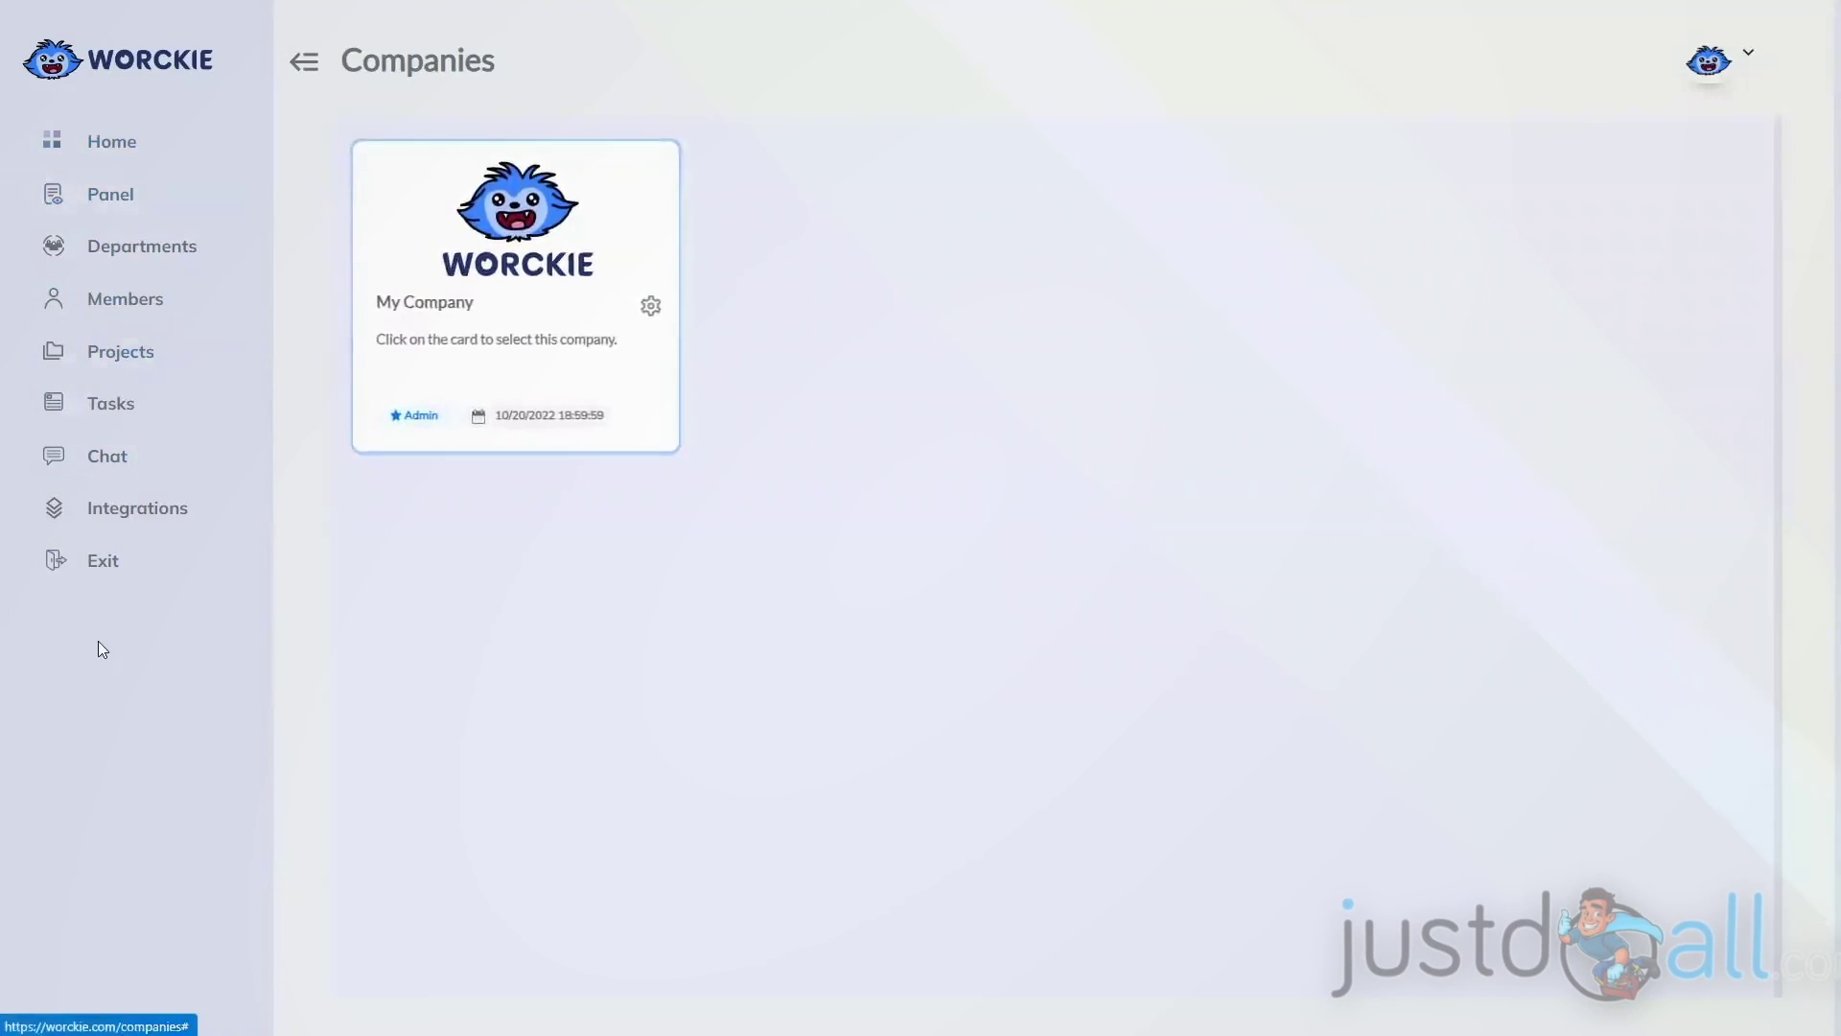
Step: Go to the company's departments and create a new department named "Sales"
left_click(117, 248)
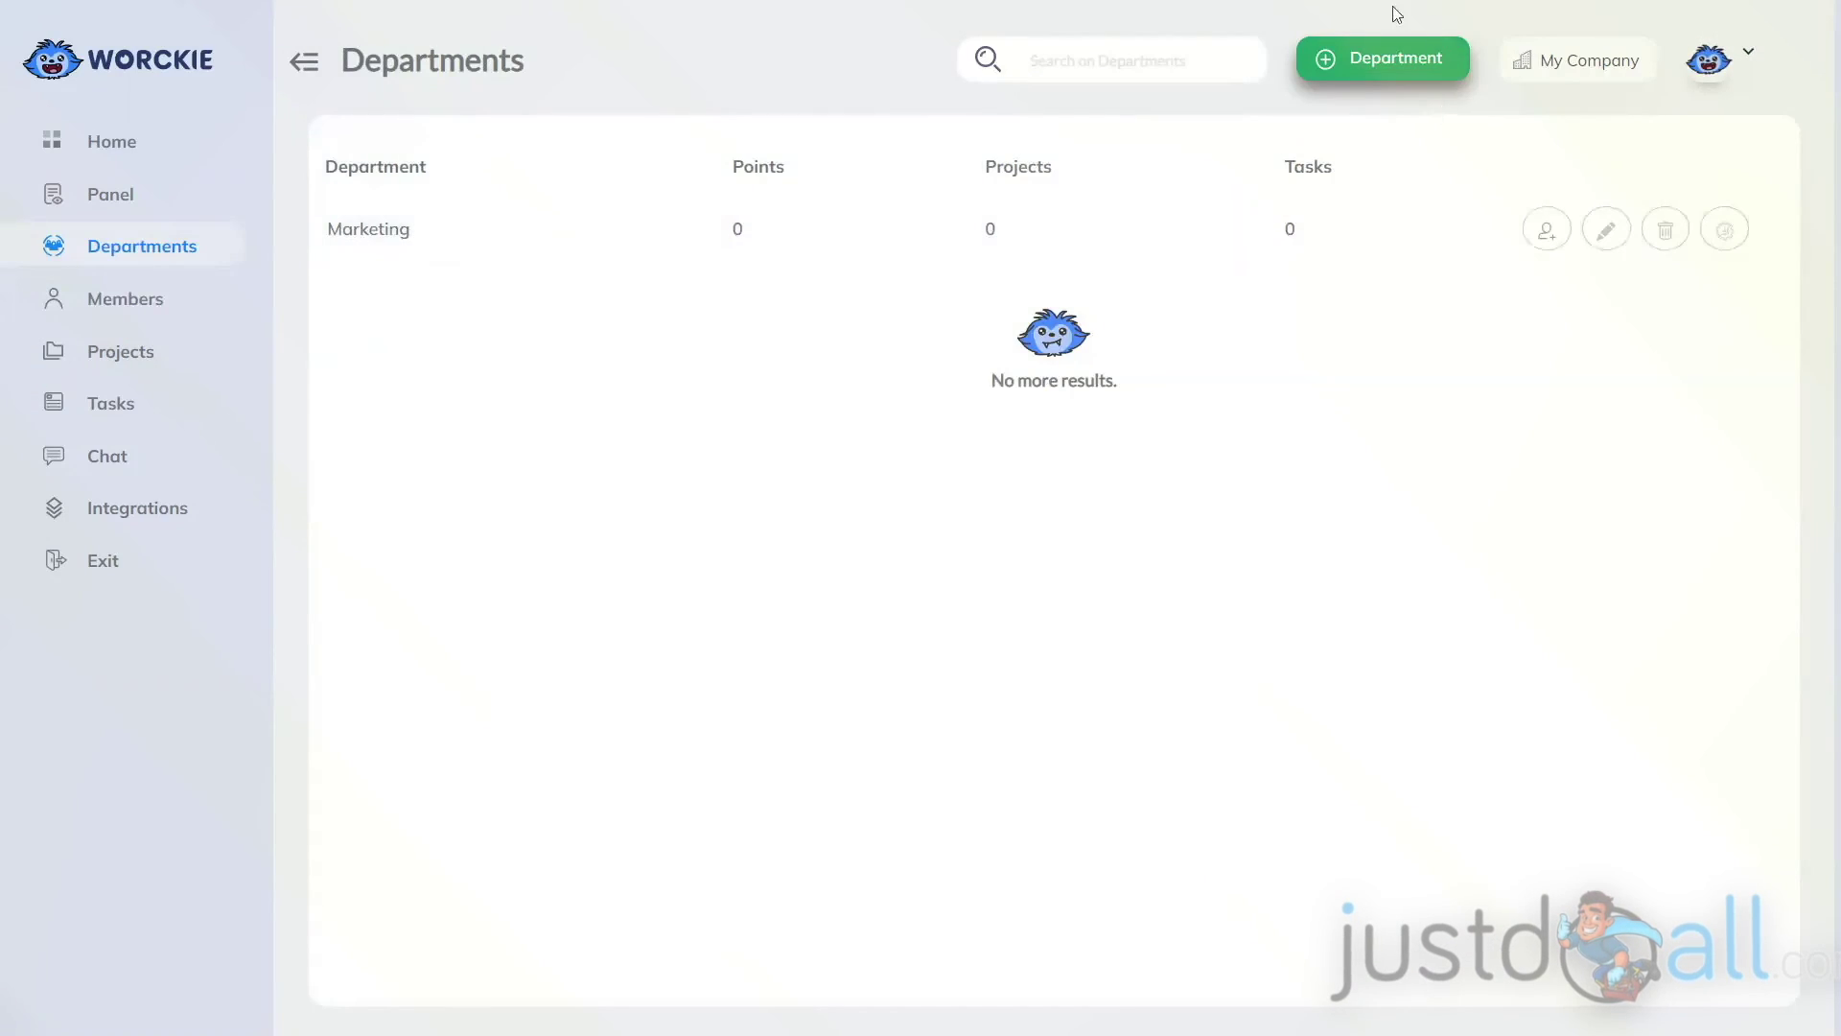
left_click(1370, 65)
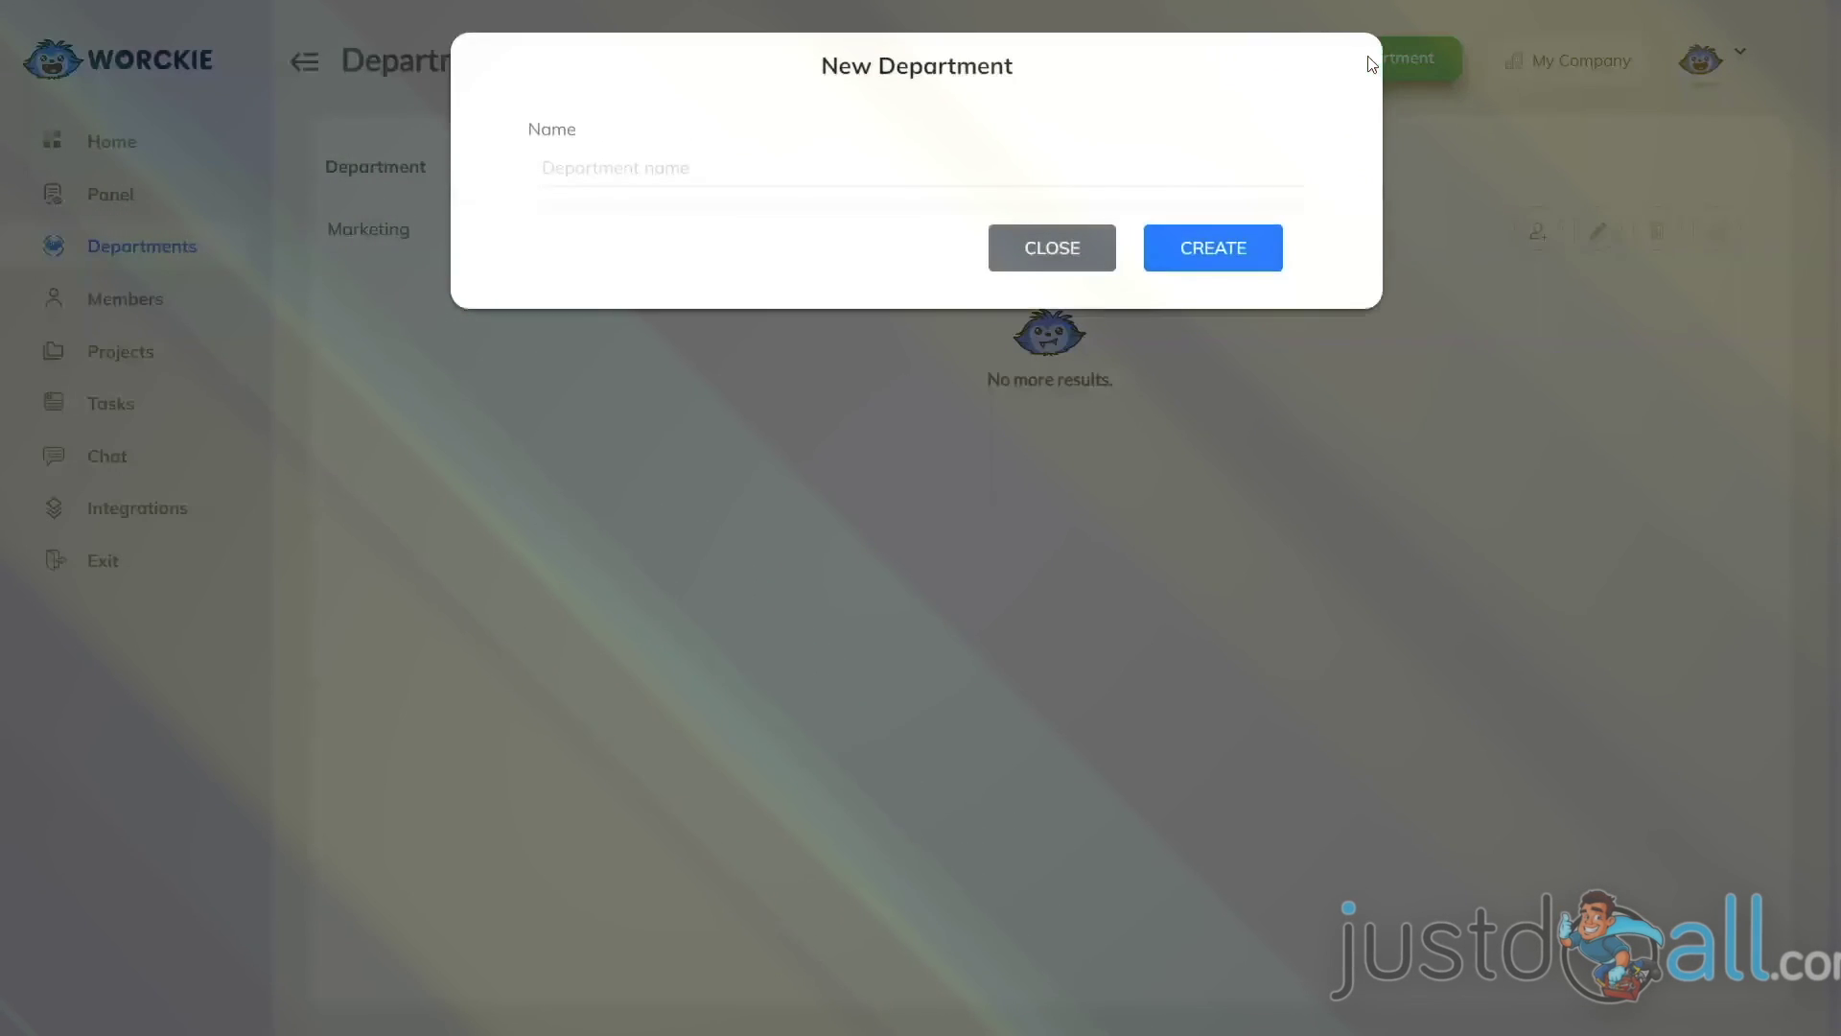
left_click(577, 166)
type("Sales")
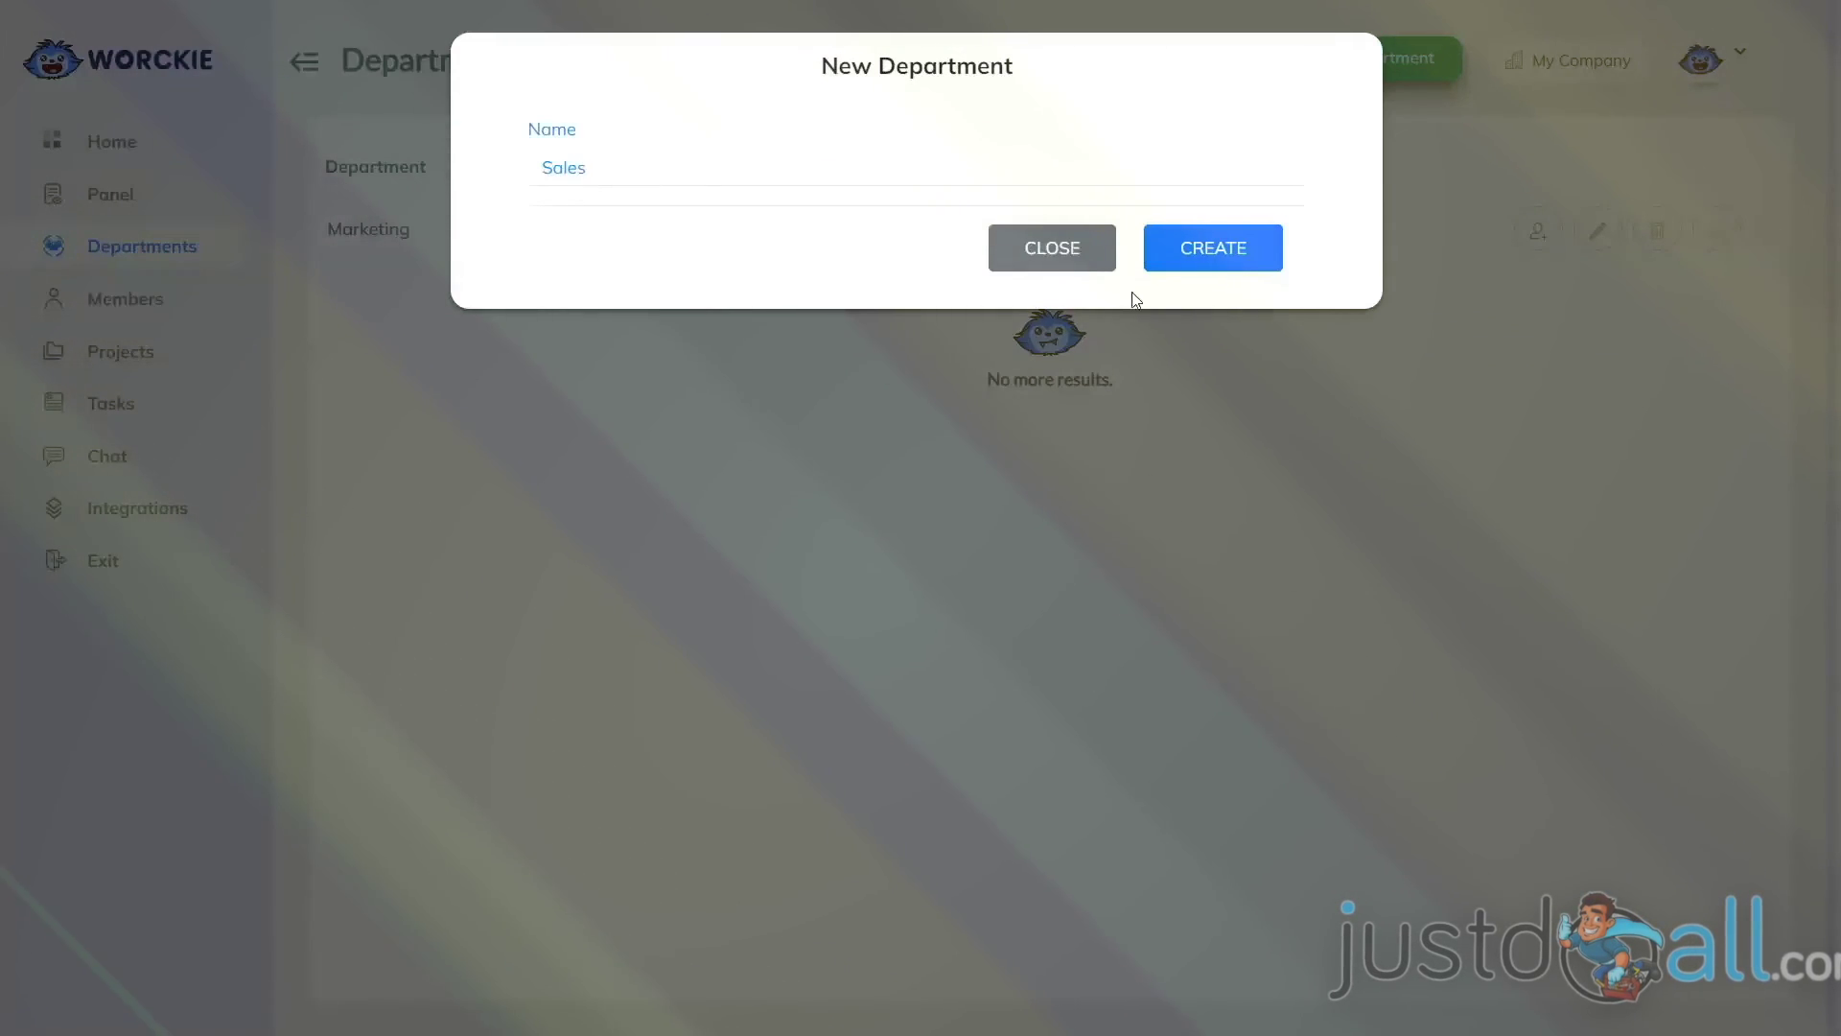
left_click(1218, 247)
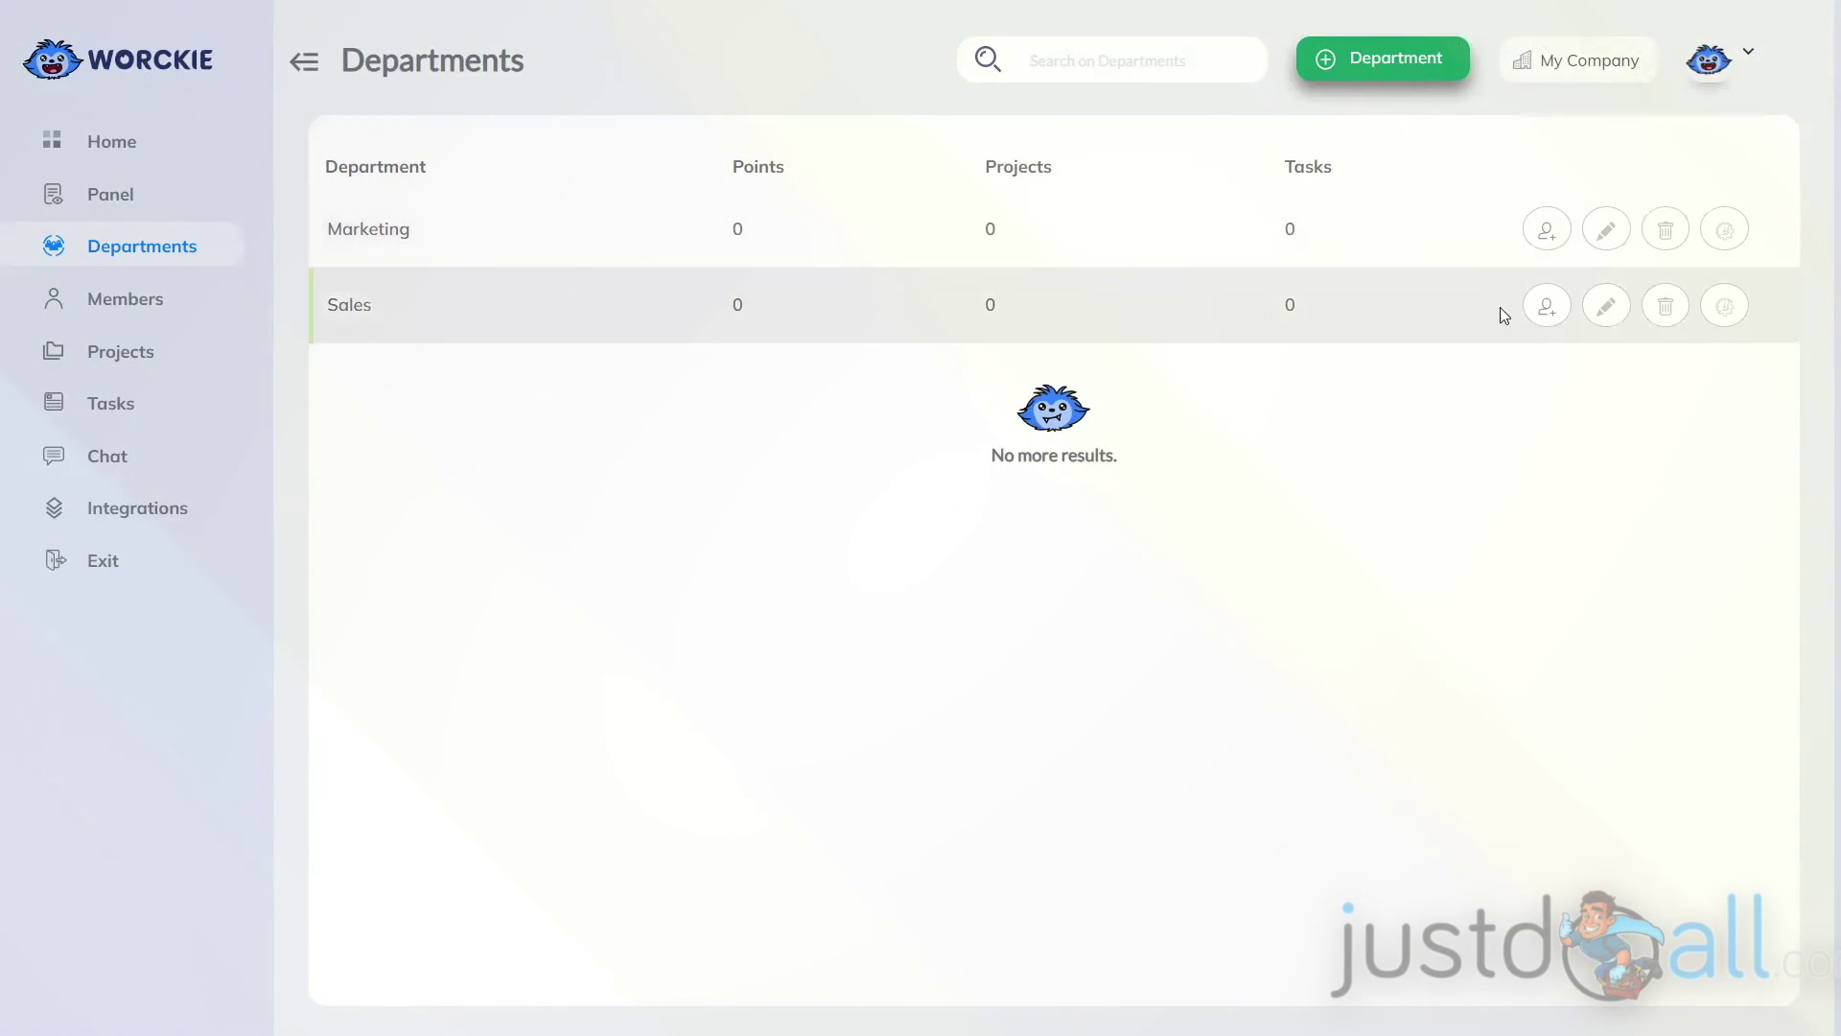
Step: View the Marketing department's member list and its edit form, closing both without making changes
left_click(1547, 232)
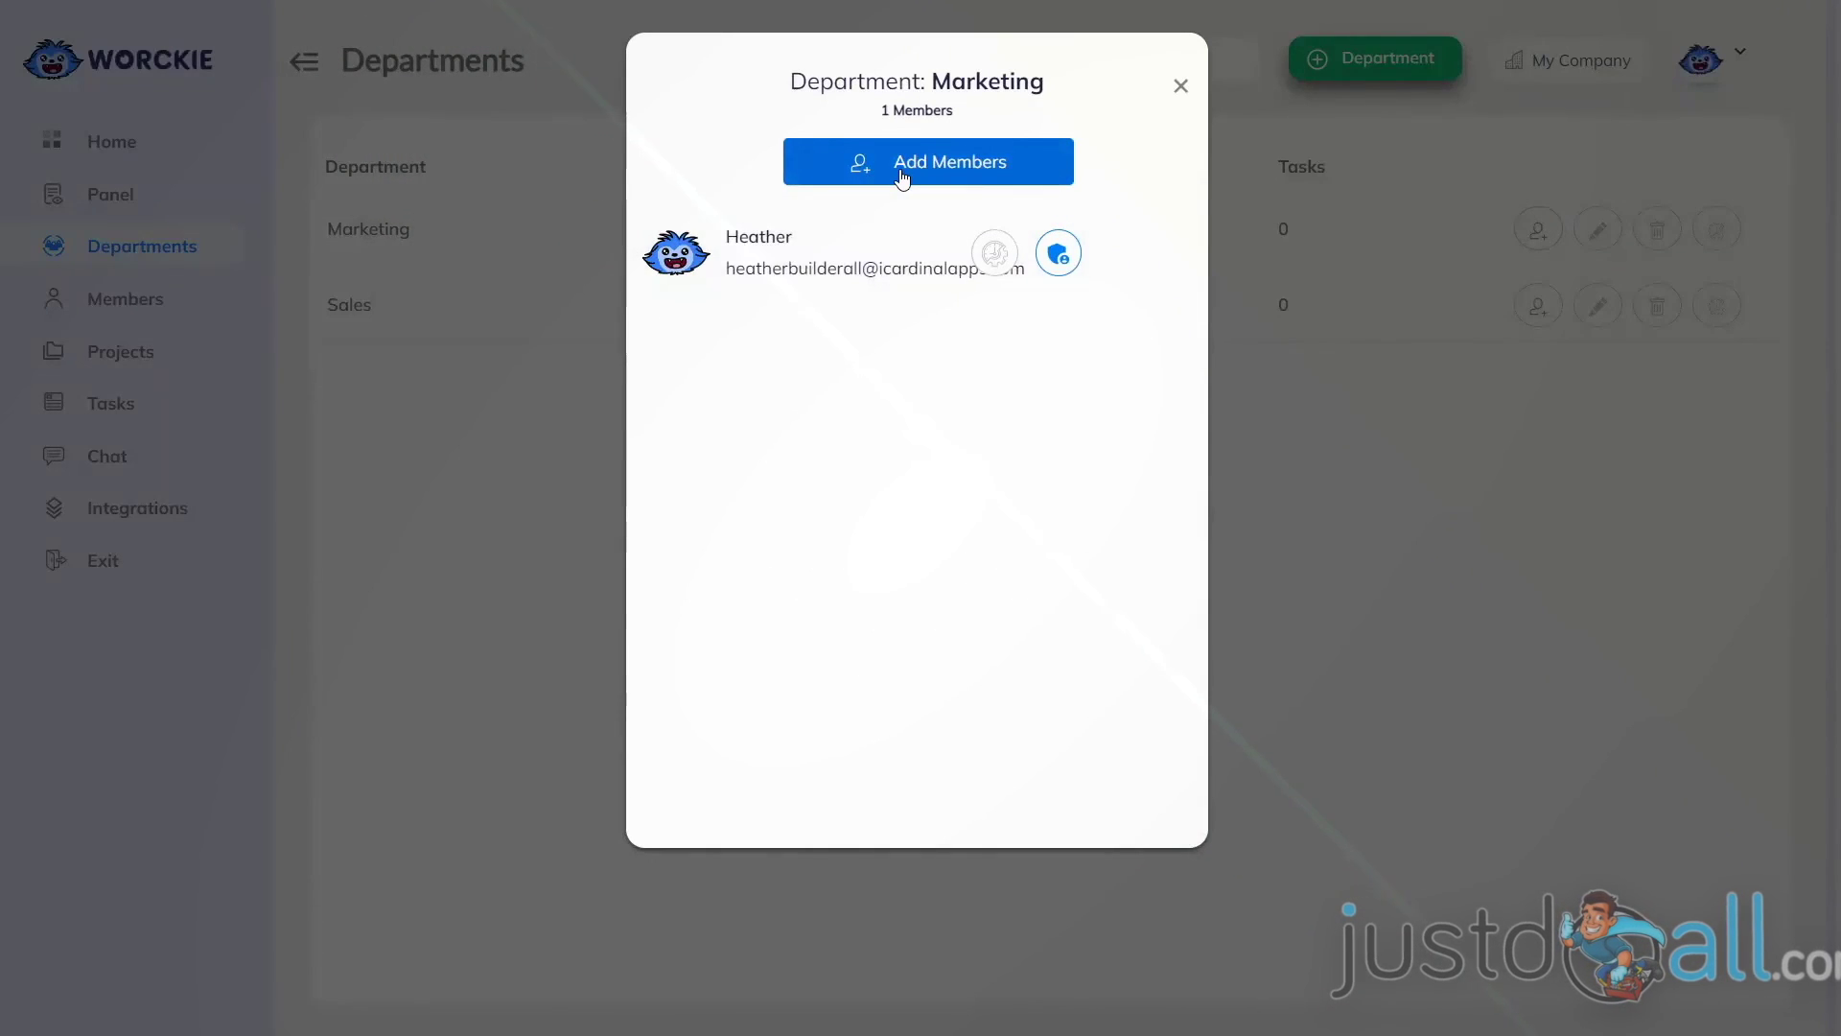
left_click(1182, 86)
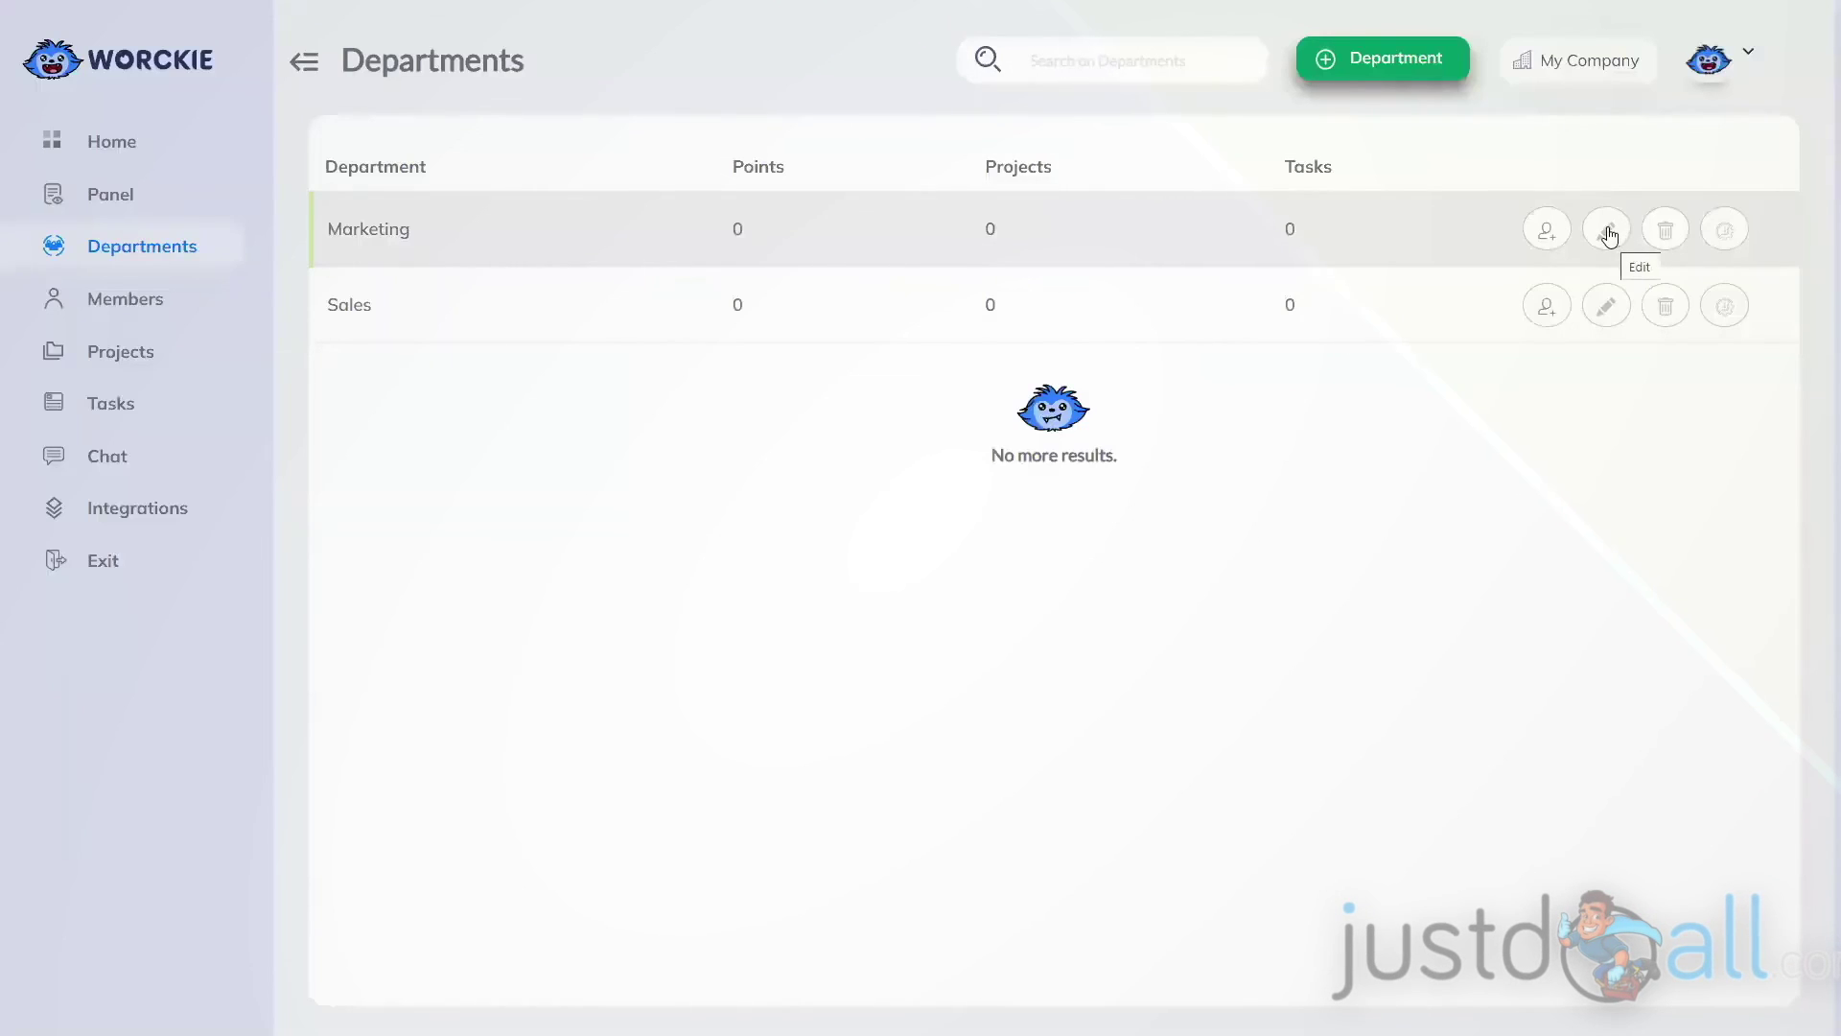
left_click(1608, 230)
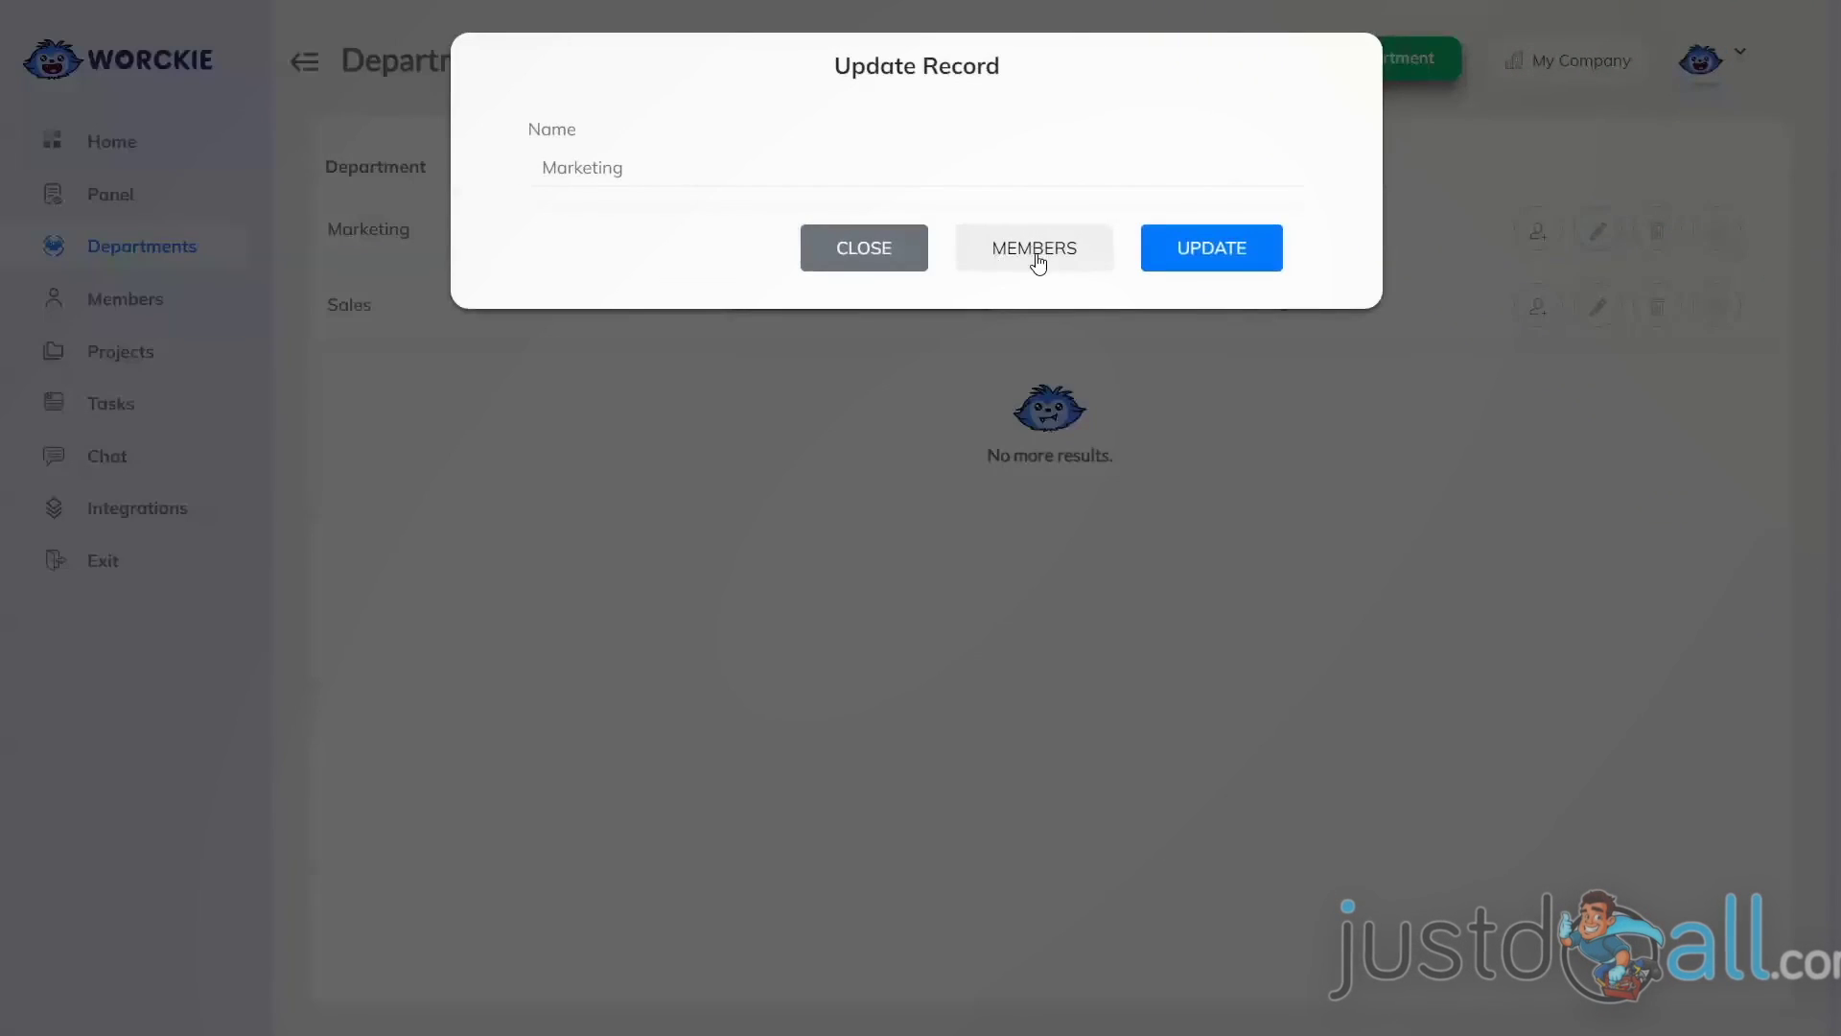
left_click(1619, 234)
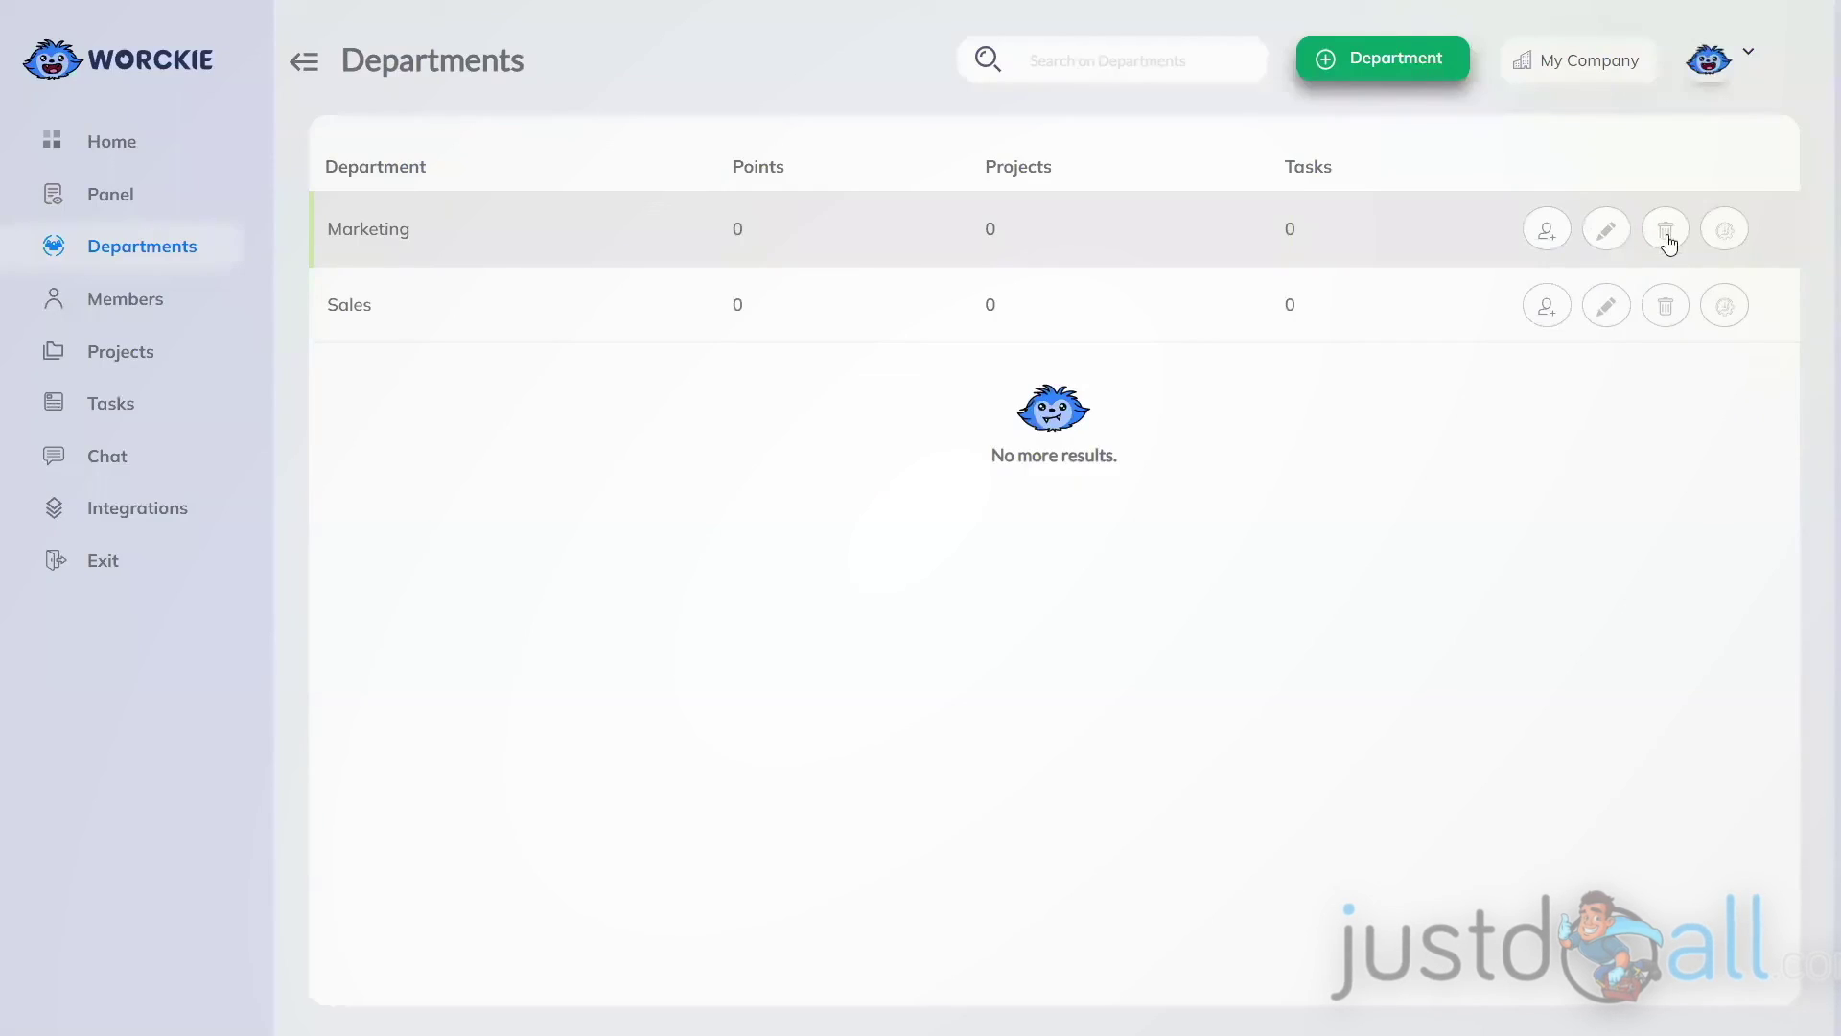